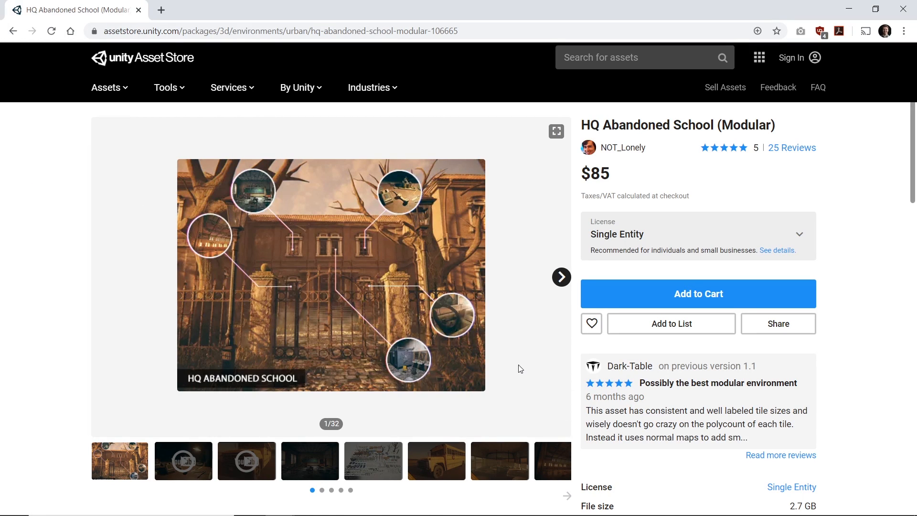
Step: Browse the HQ Abandoned School (Modular) asset's gallery images on the store page
left_click(566, 496)
left_click(476, 473)
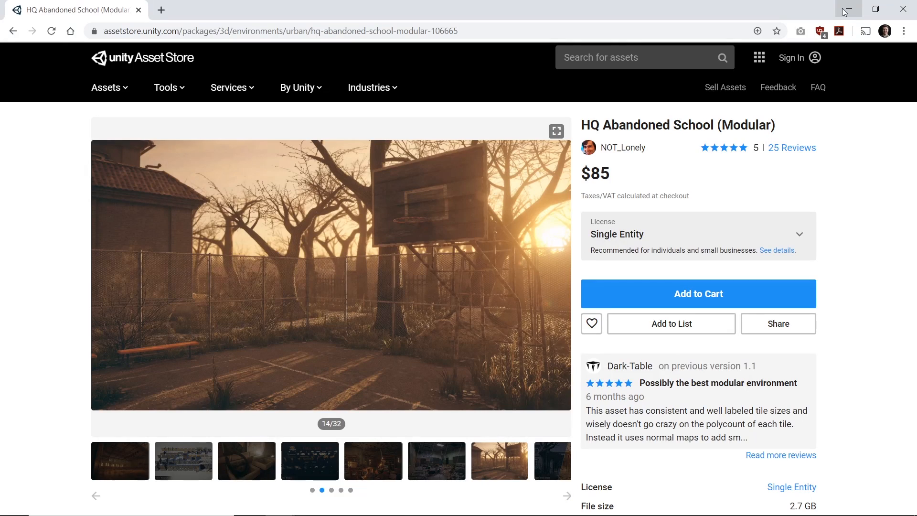
Step: Open the barn reference photo in the Photos viewer
mouse_move(310, 514)
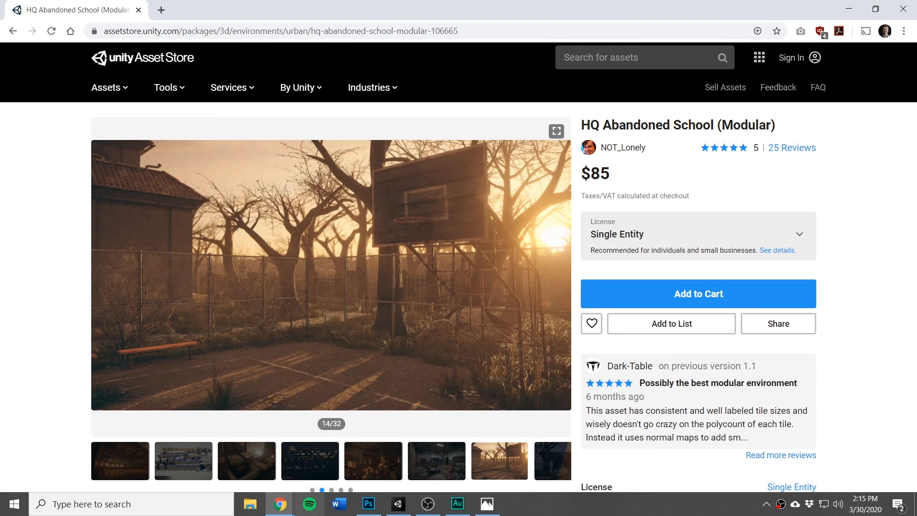
left_click(493, 512)
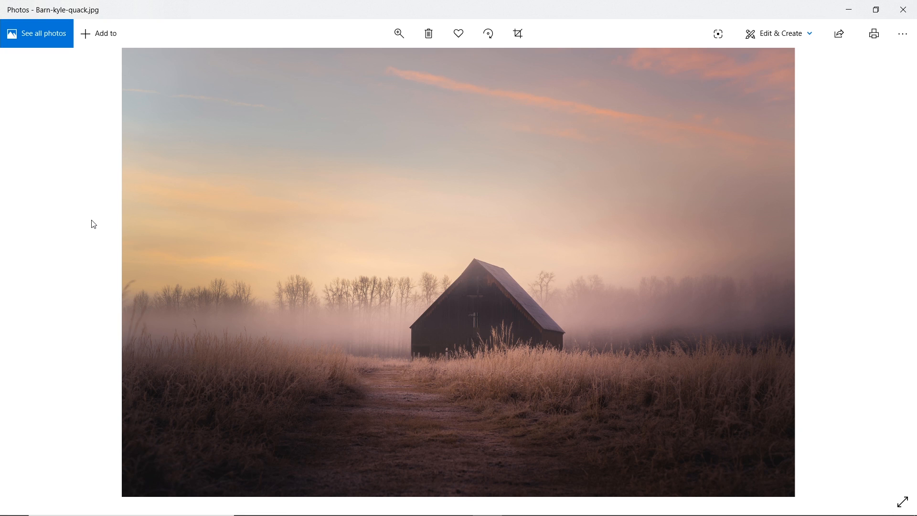
Step: Switch to the Unity Barn project and inspect the Aura 2 and NOT_Lonely asset folders
mouse_move(439, 514)
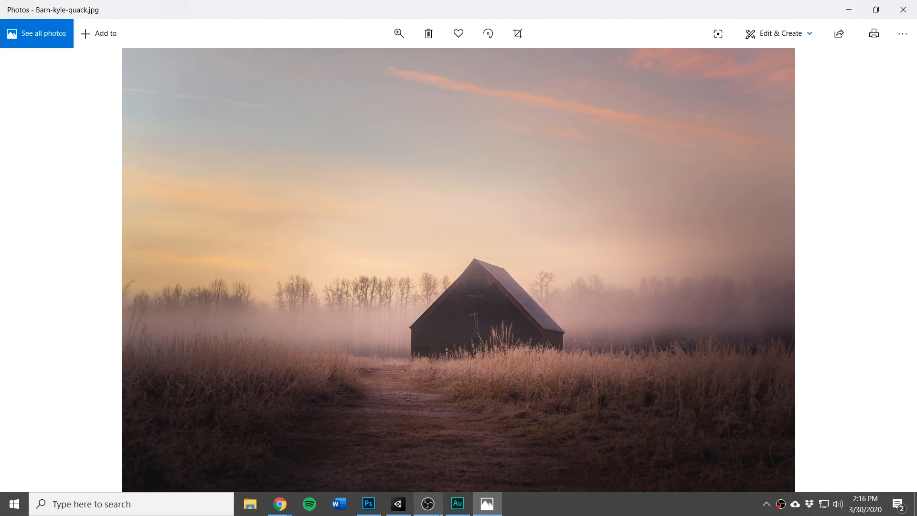
left_click(398, 504)
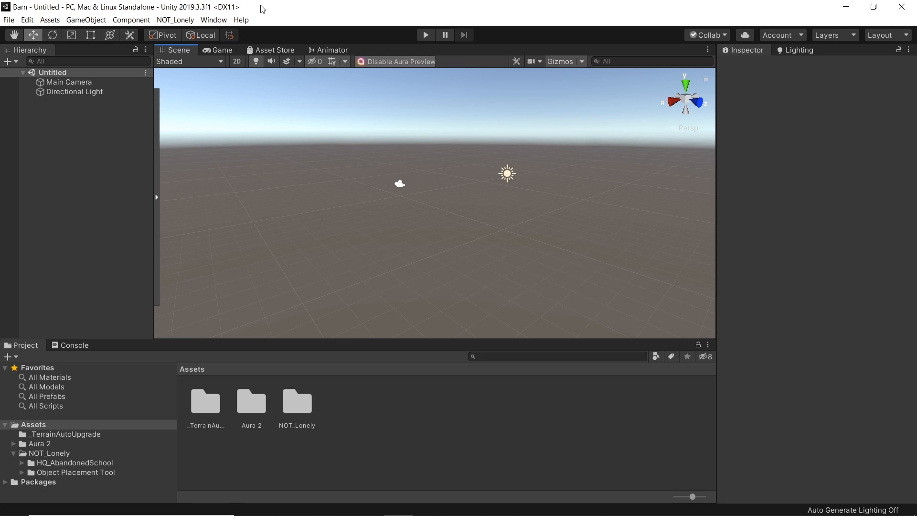
left_click(256, 405)
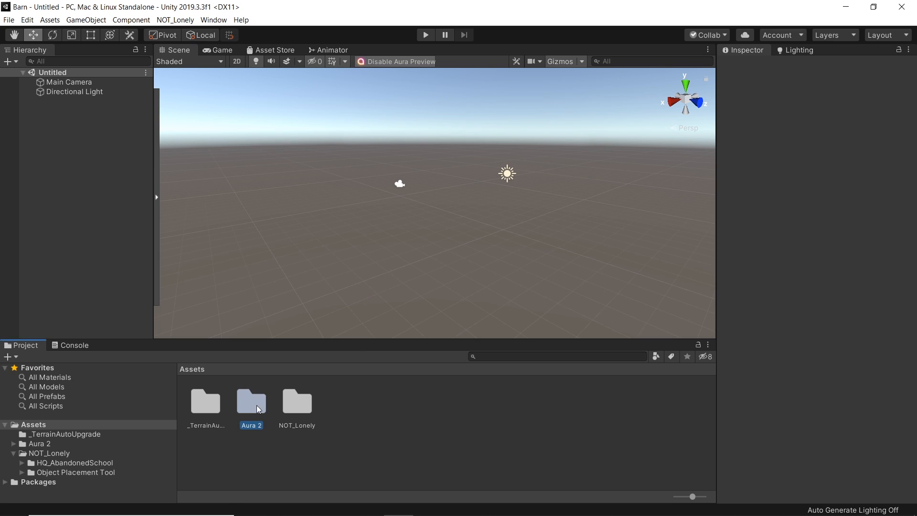
left_click(297, 407)
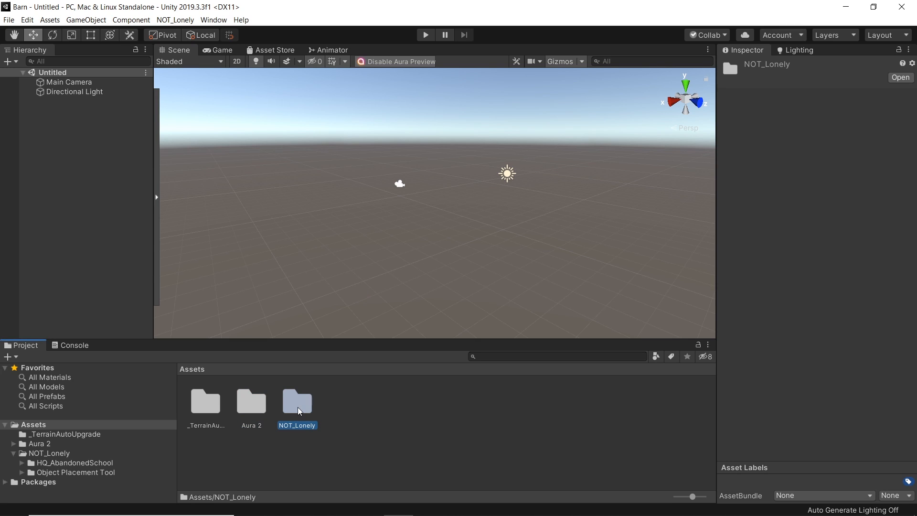
left_click(389, 411)
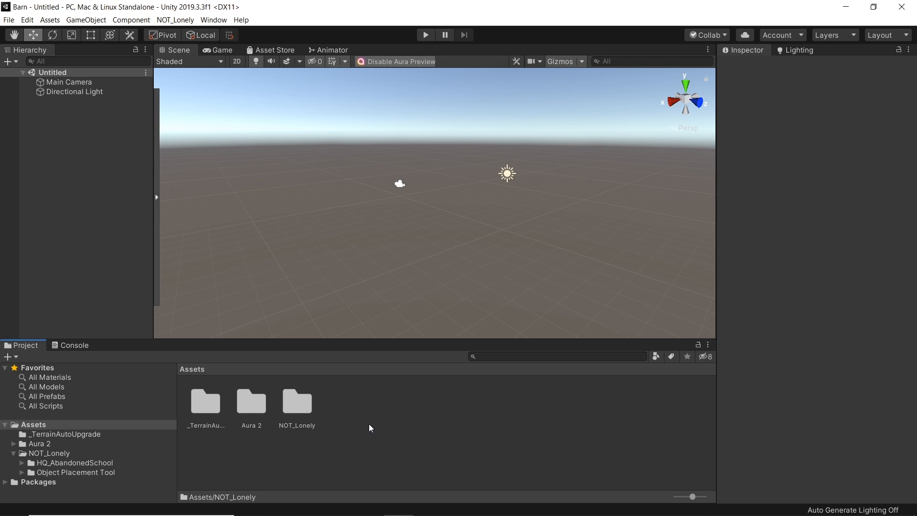
Step: In the Graphics project settings, turn off defaults for High (Tier 3) and set its Rendering Path to Deferred
left_click(33, 21)
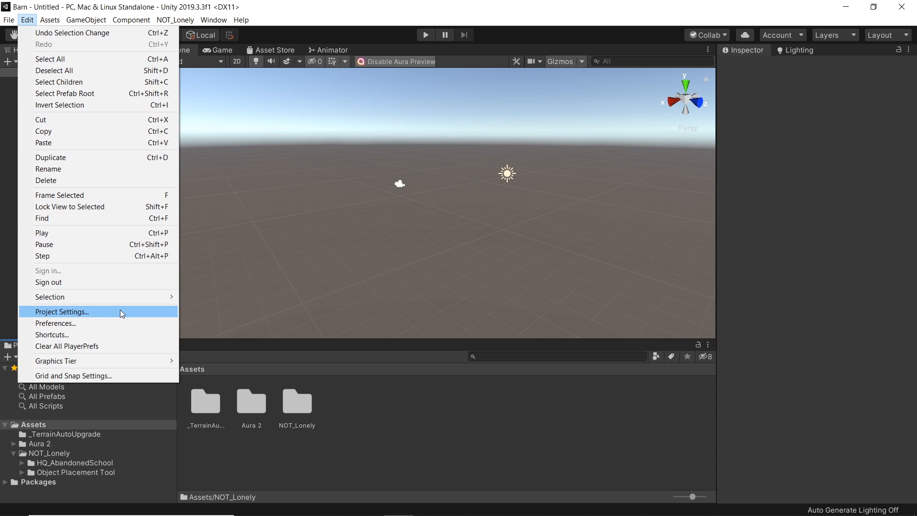
left_click(121, 313)
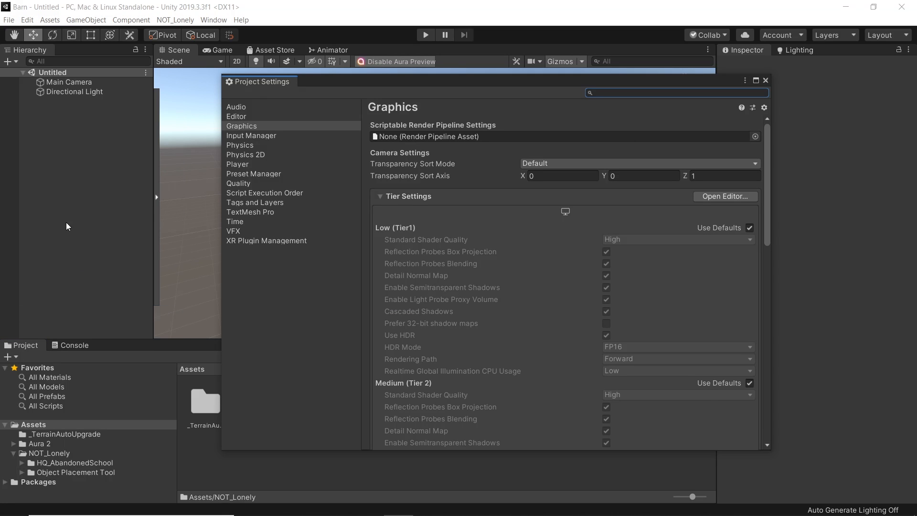
left_click_drag(765, 176, 747, 271)
left_click(749, 250)
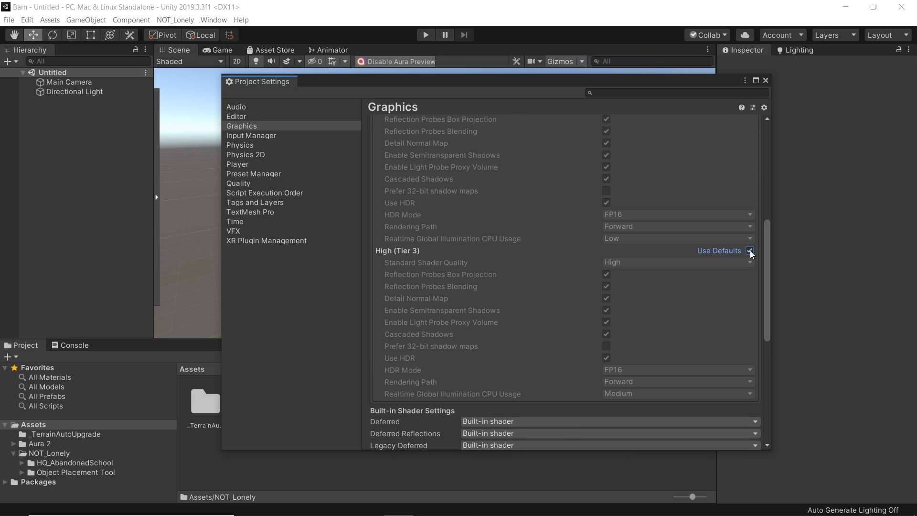
left_click(750, 251)
left_click(626, 381)
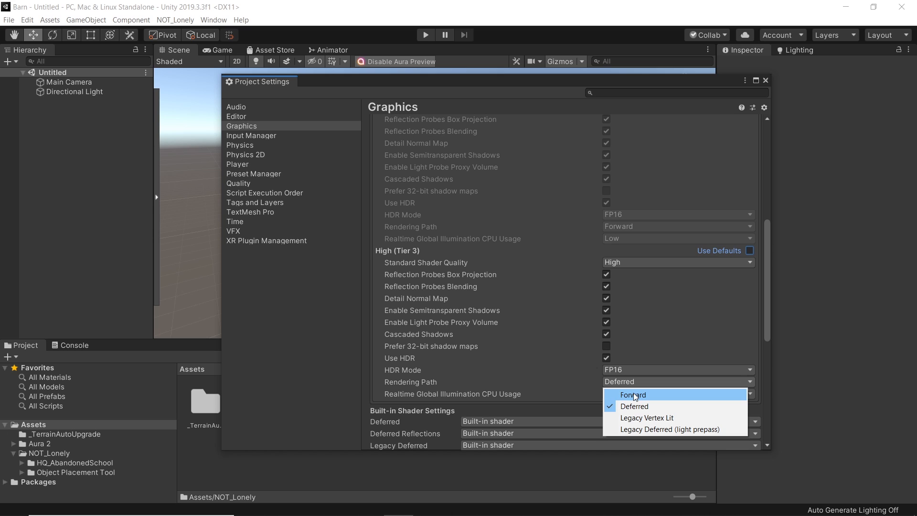
left_click(634, 406)
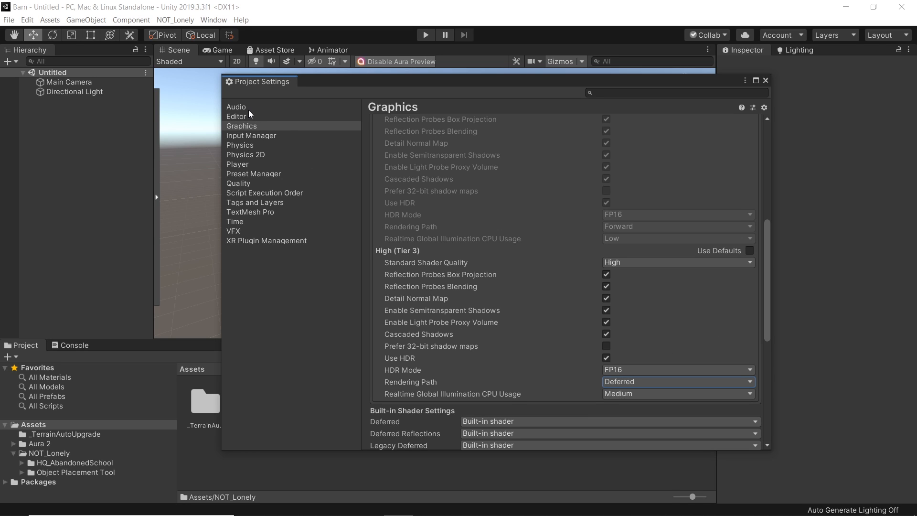
Step: Check the Player color space setting, then close Project Settings
left_click(249, 164)
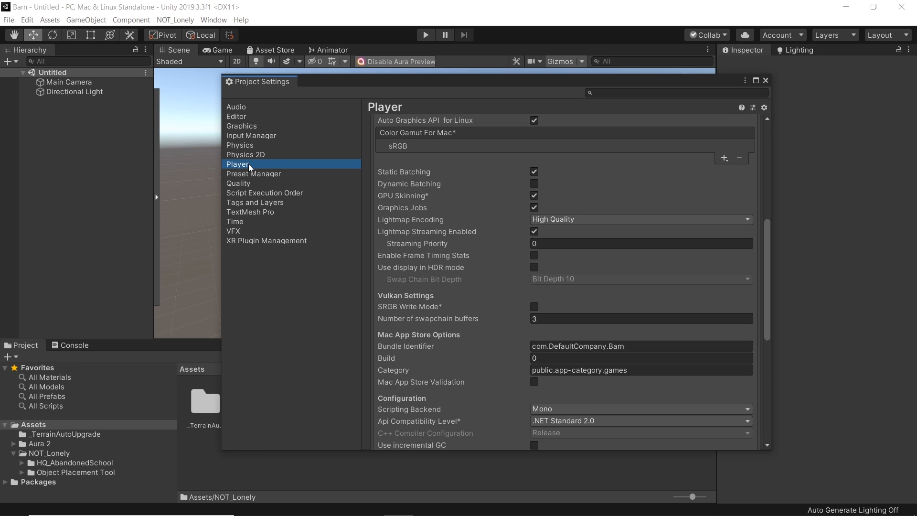
left_click_drag(767, 239, 762, 163)
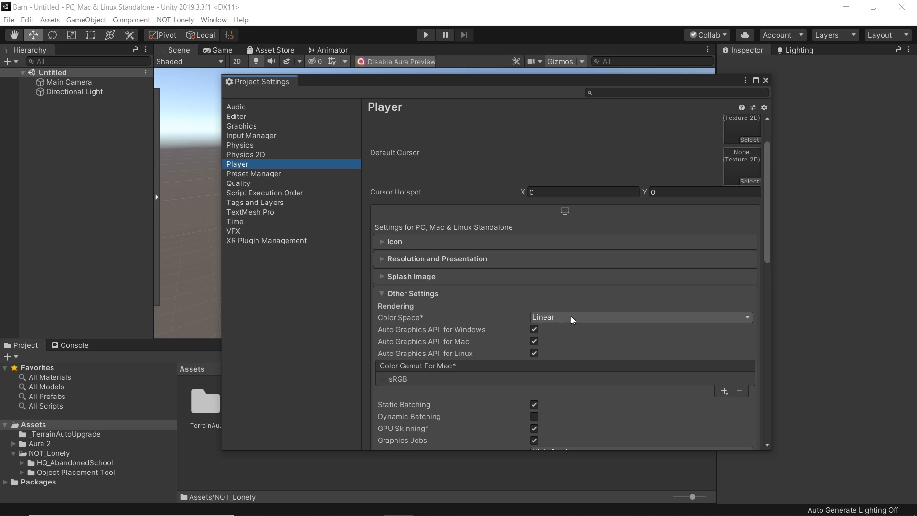
left_click(766, 80)
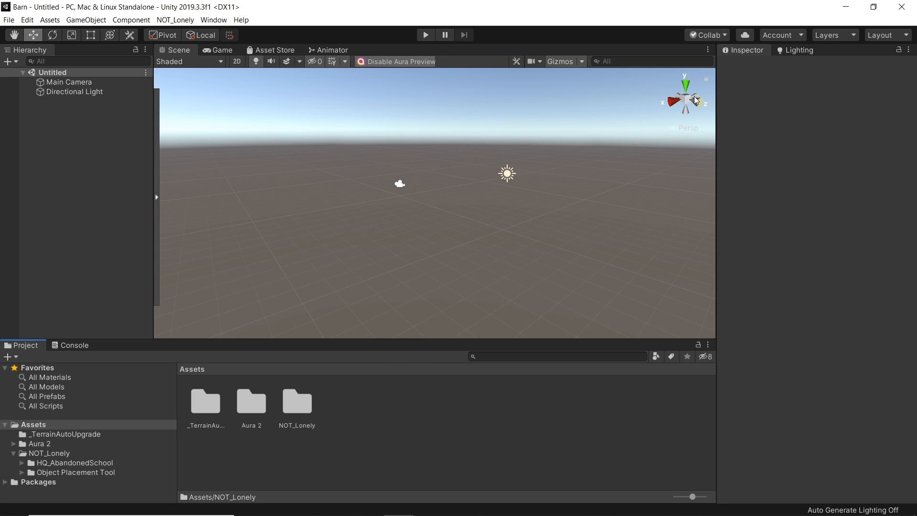
Step: Create a new Terrain object from the 3D Object menu
left_click(76, 21)
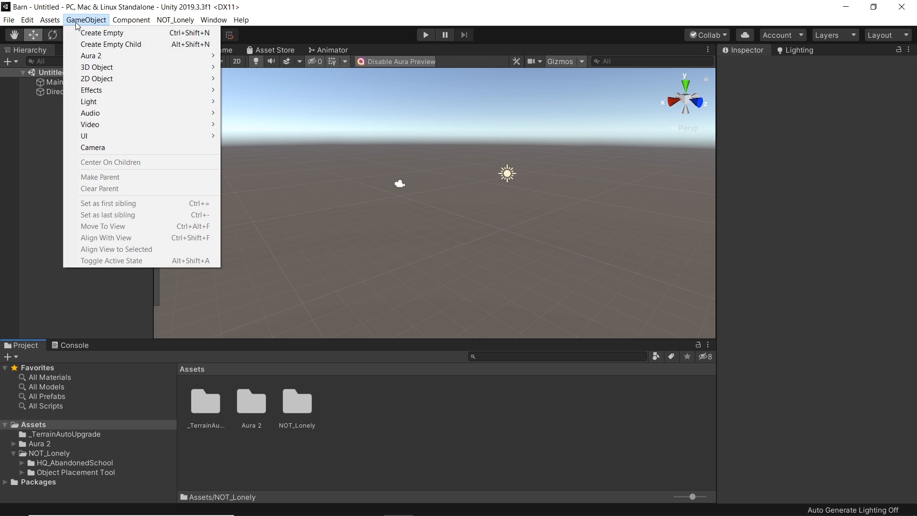
mouse_move(120, 69)
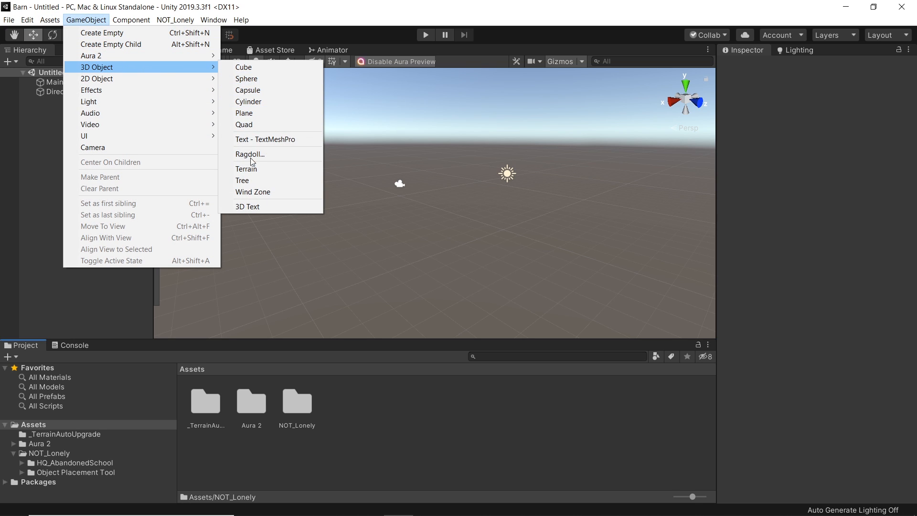
left_click(253, 170)
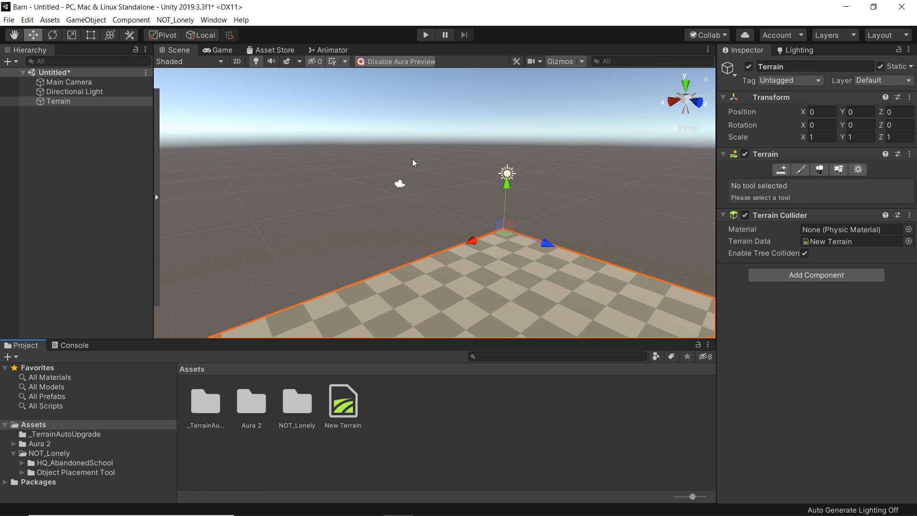
Step: Select the Main Camera and align it with a low scene view over the terrain, comparing against the barn reference photo
right_click_drag(431, 223, 376, 194)
right_click_drag(560, 180, 401, 178)
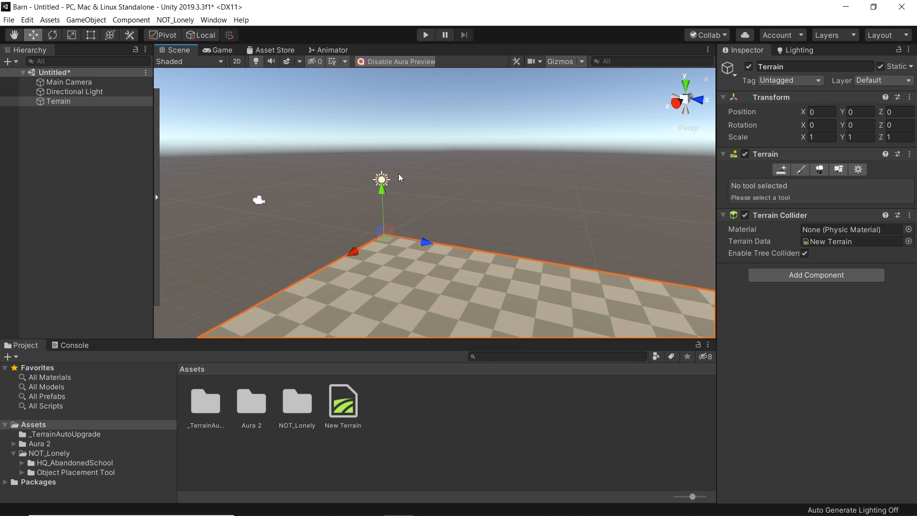
left_click(259, 201)
right_click_drag(302, 223, 367, 216)
mouse_move(476, 201)
right_mouse_down()
mouse_move(476, 279)
mouse_move(484, 195)
right_mouse_up()
mouse_move(460, 489)
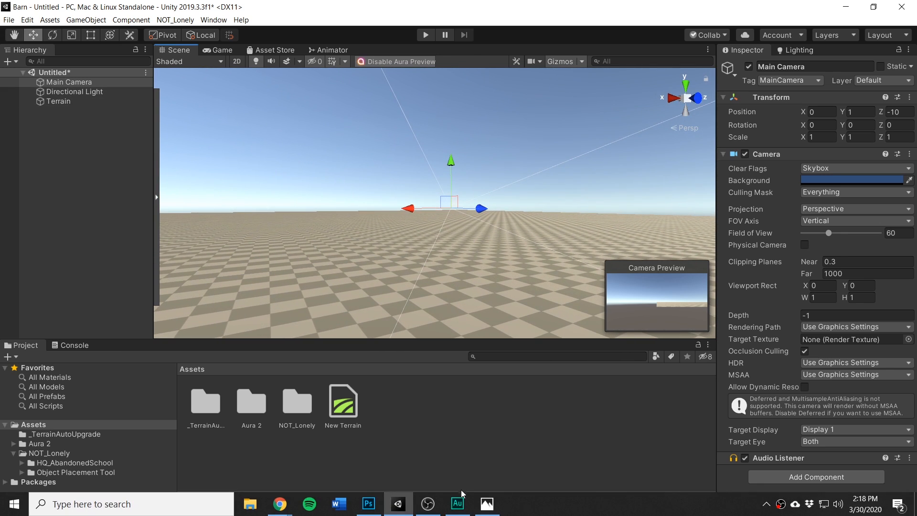
left_click(487, 503)
left_click_drag(450, 6, 425, 40)
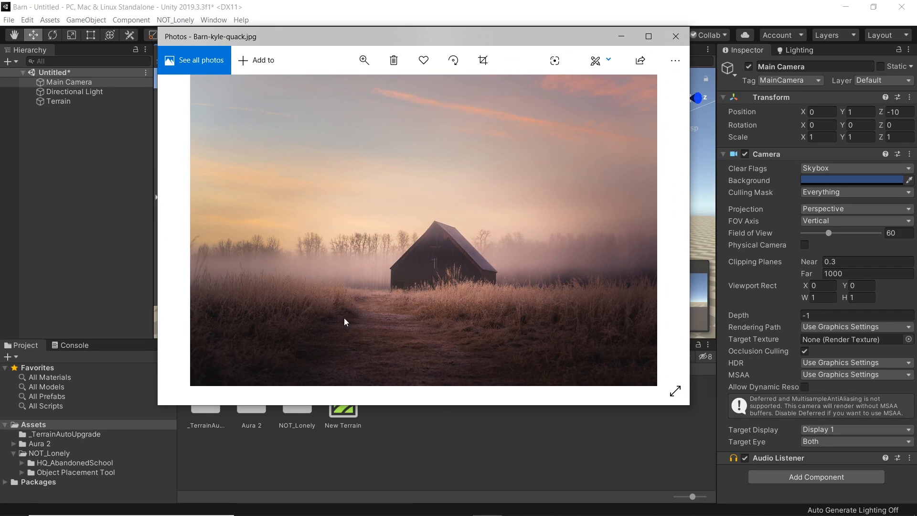
left_click(622, 38)
left_click_drag(582, 74, 472, 229, "alt")
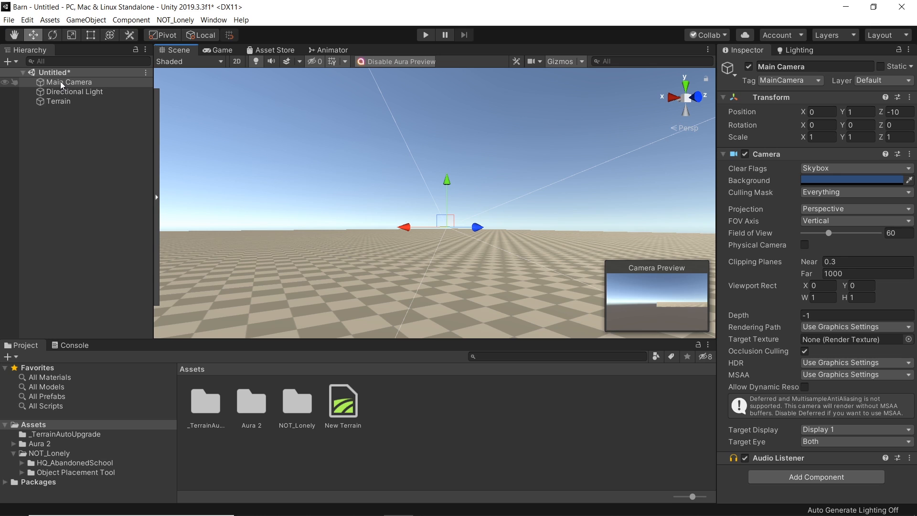
left_click(84, 20)
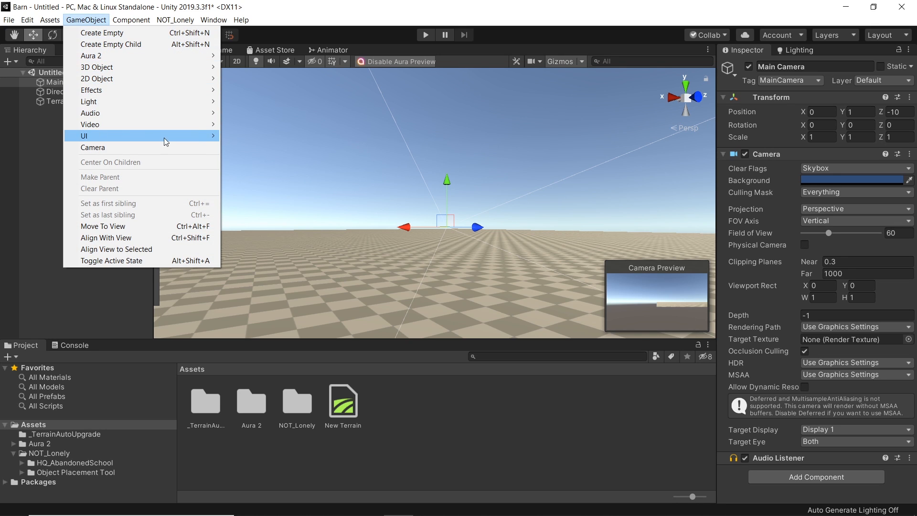
left_click(126, 239)
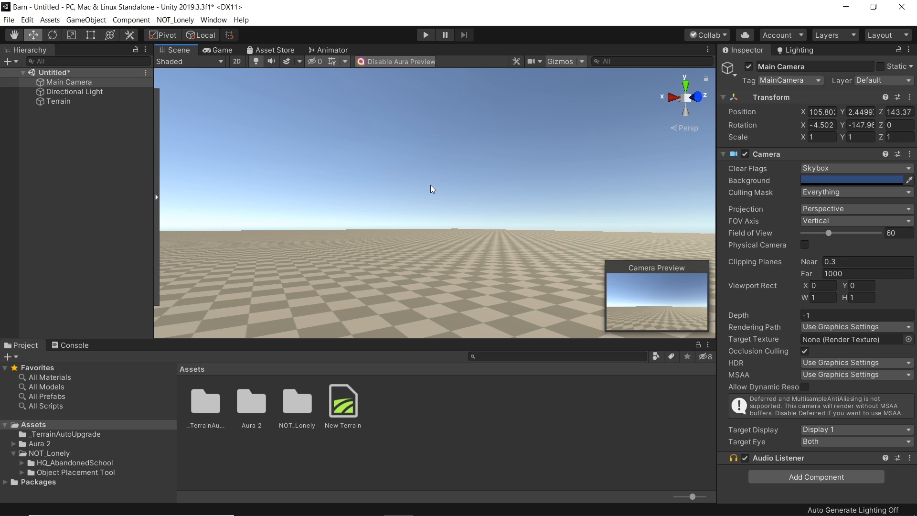
Step: Preview the camera's shot in the Game view and return to the Scene view
left_click(221, 50)
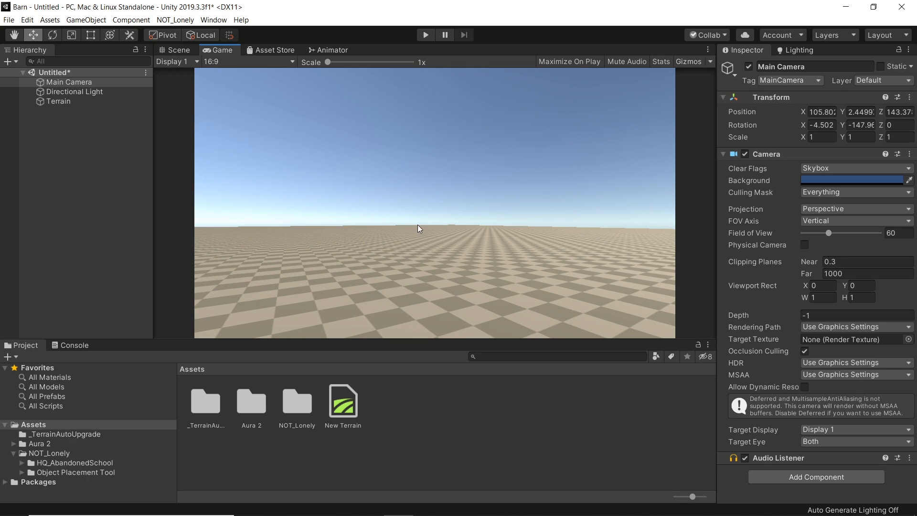
left_click(178, 51)
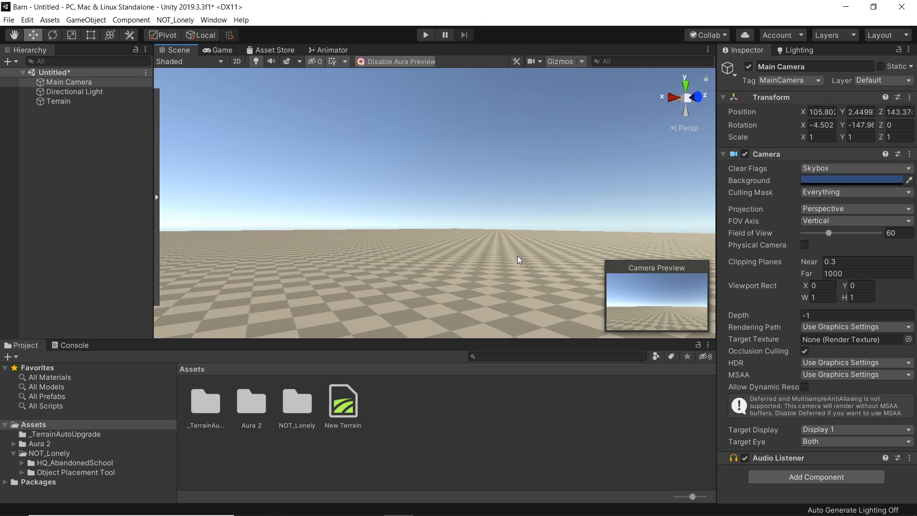
Step: Select the terrain and choose the Paint Texture terrain tool
right_click_drag(449, 199, 450, 208)
right_click_drag(428, 249, 435, 289)
left_click(442, 228)
right_click_drag(457, 217, 462, 191)
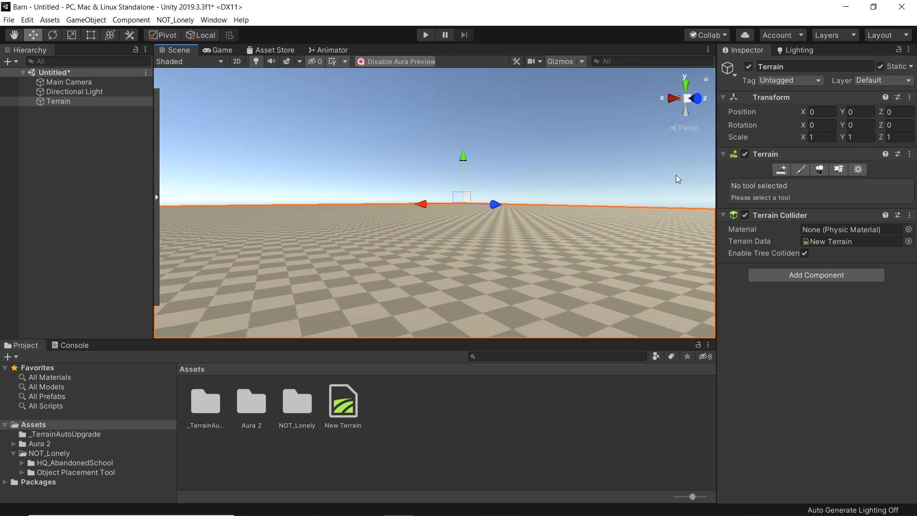
left_click(801, 169)
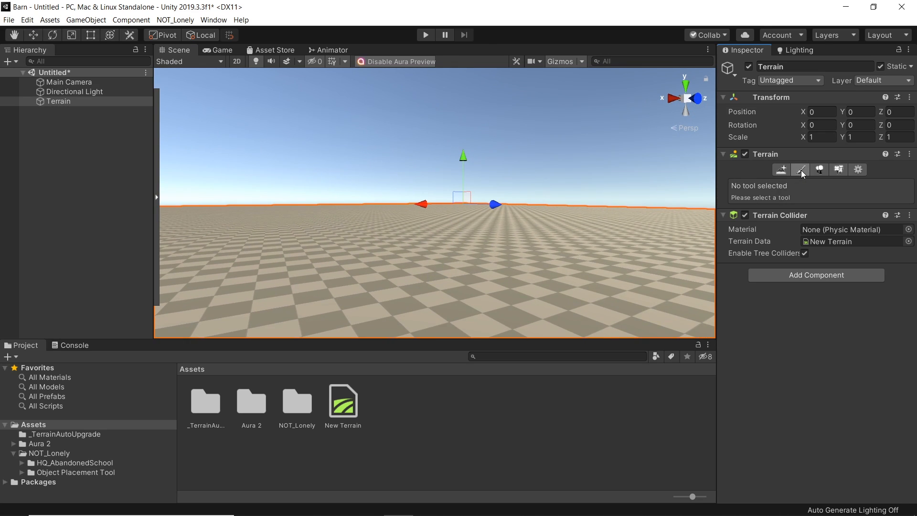
left_click(892, 184)
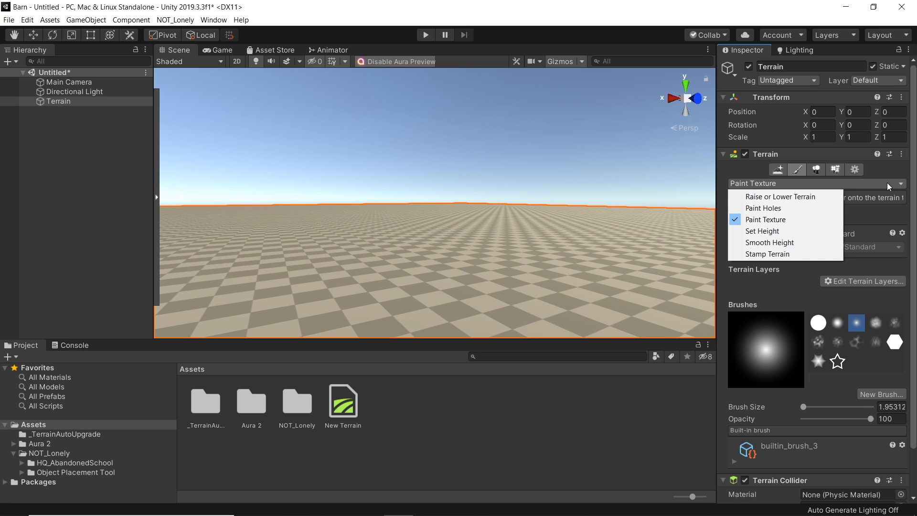
left_click(765, 220)
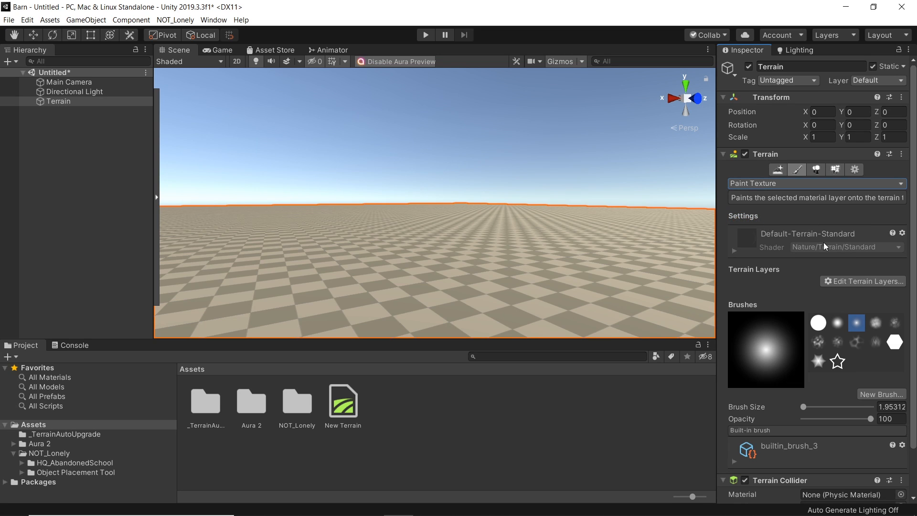
Step: Create a new terrain layer using the Ground_d texture, found by searching textures for ground
left_click(852, 282)
left_click(852, 284)
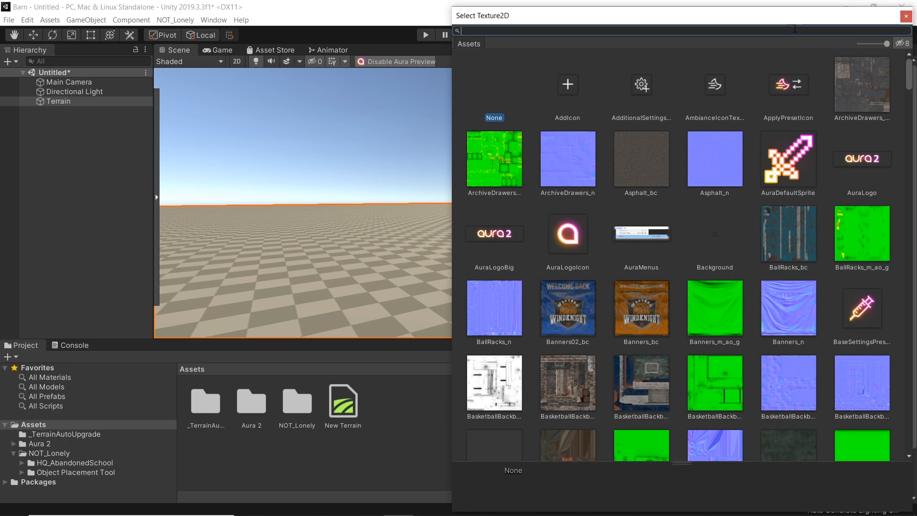
type("ground")
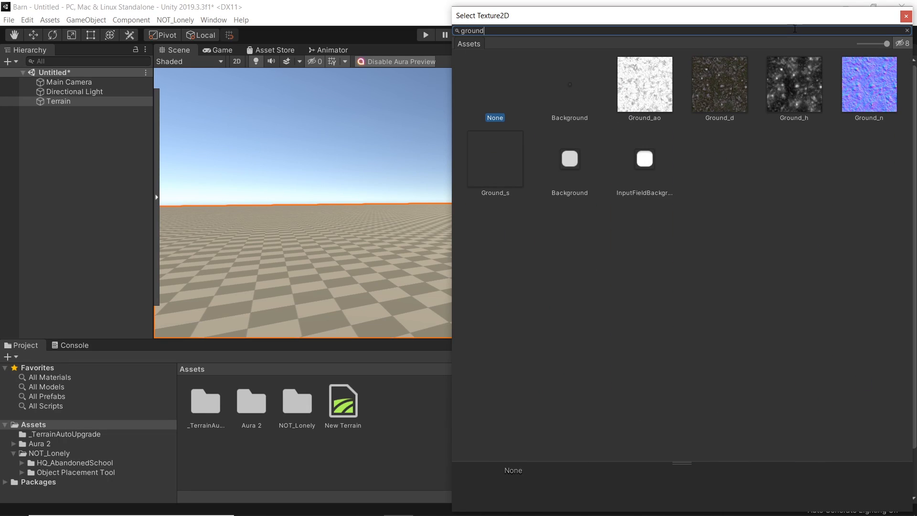
left_click(726, 89)
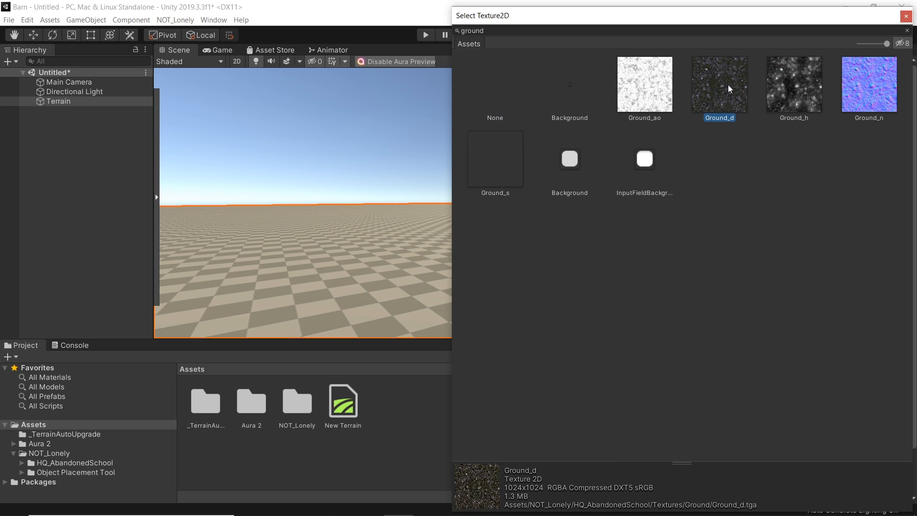
double_click(730, 71)
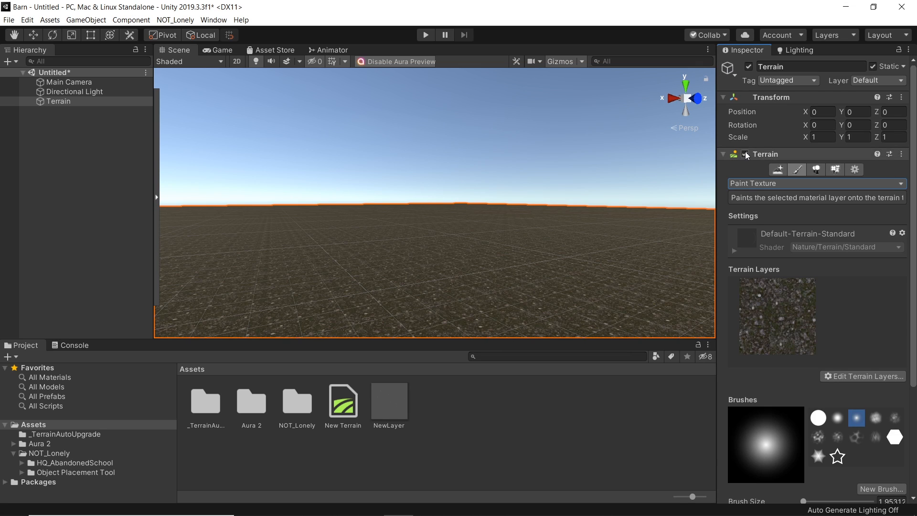
Step: Assign the Ground_n texture as the new terrain layer's normal map, found by searching for ground
left_click(795, 321)
left_click_drag(915, 255, 915, 333)
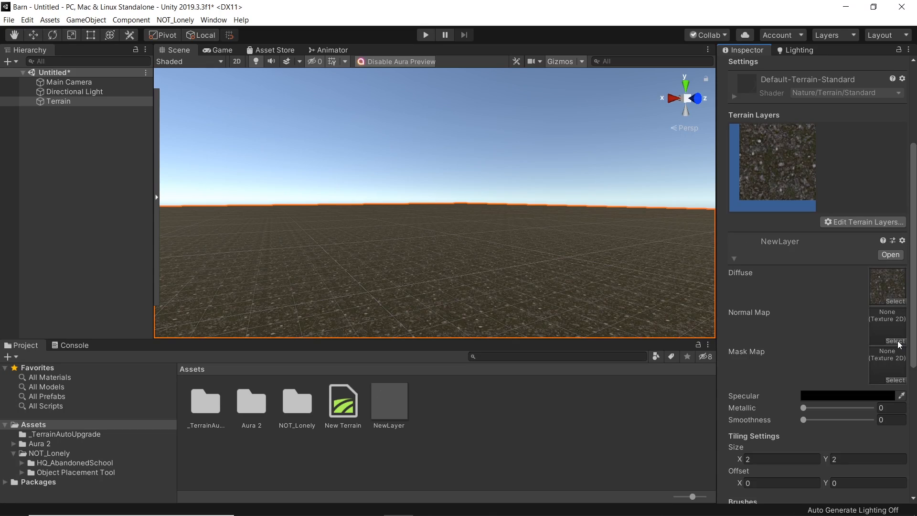
left_click(896, 341)
type("ground")
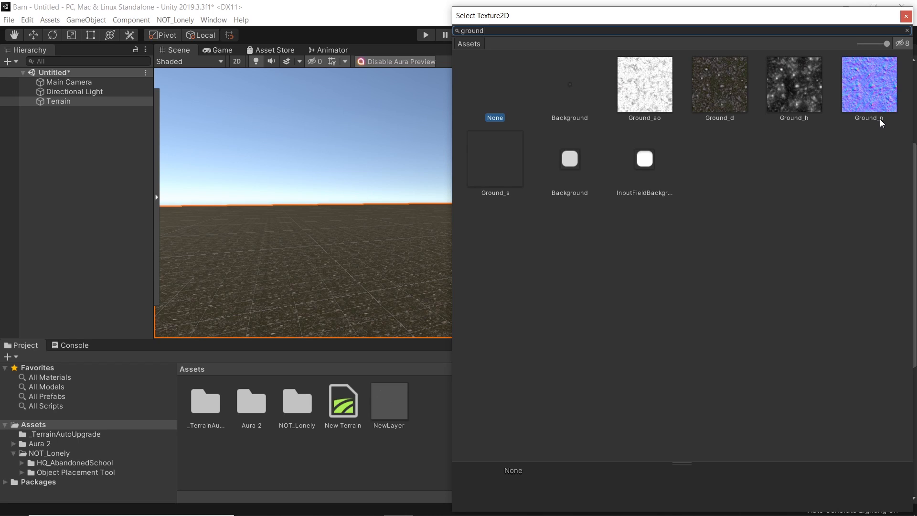
double_click(867, 82)
Step: Inspect the textured terrain by orbiting the Scene view and previewing the Game view
right_click_drag(476, 207, 462, 270)
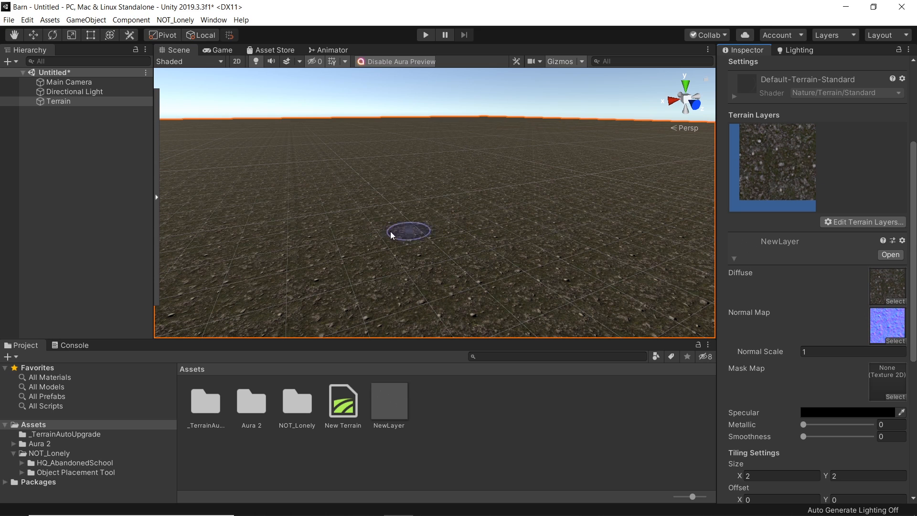
right_click_drag(420, 211, 478, 183)
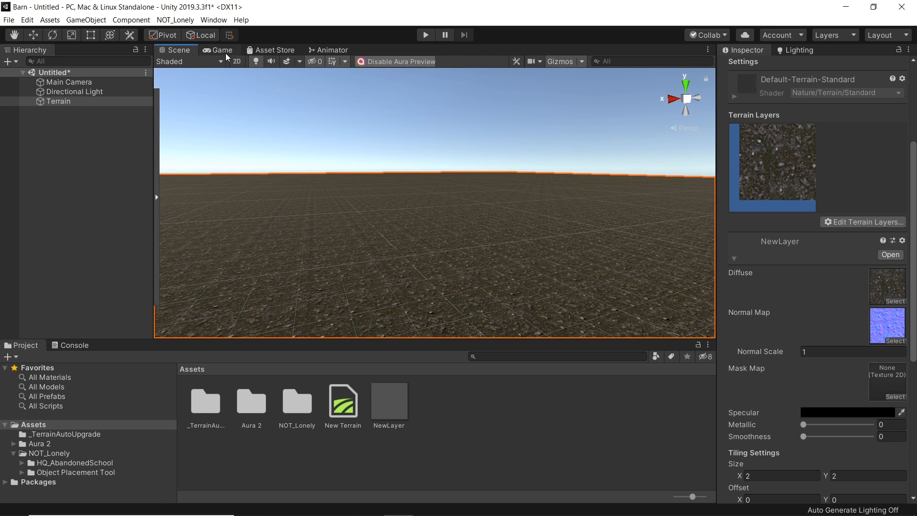
left_click(223, 50)
left_click(180, 50)
mouse_move(495, 226)
right_mouse_down()
mouse_move(506, 276)
mouse_move(503, 228)
right_mouse_up()
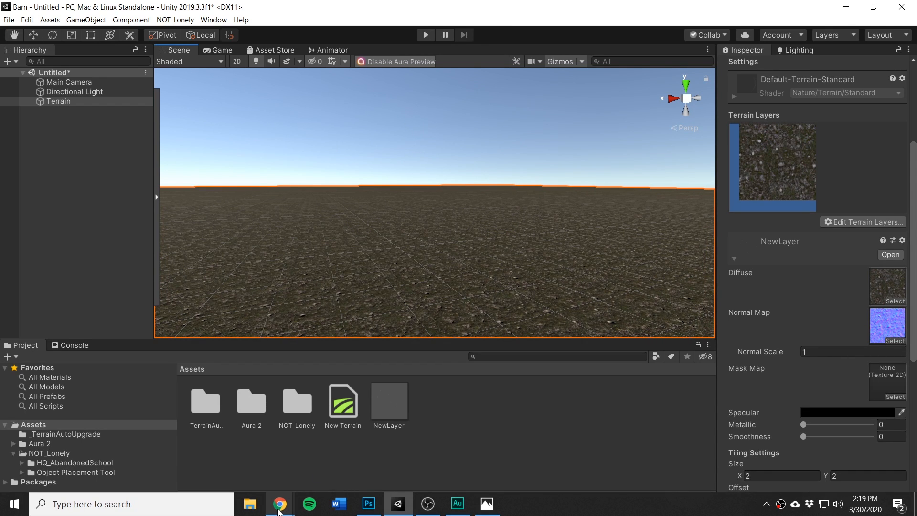
Step: Switch to the browser, open TurboSquid and search its 3D models for shed
mouse_move(279, 509)
left_click(310, 454)
left_click(260, 30)
type("turbo")
key("Return")
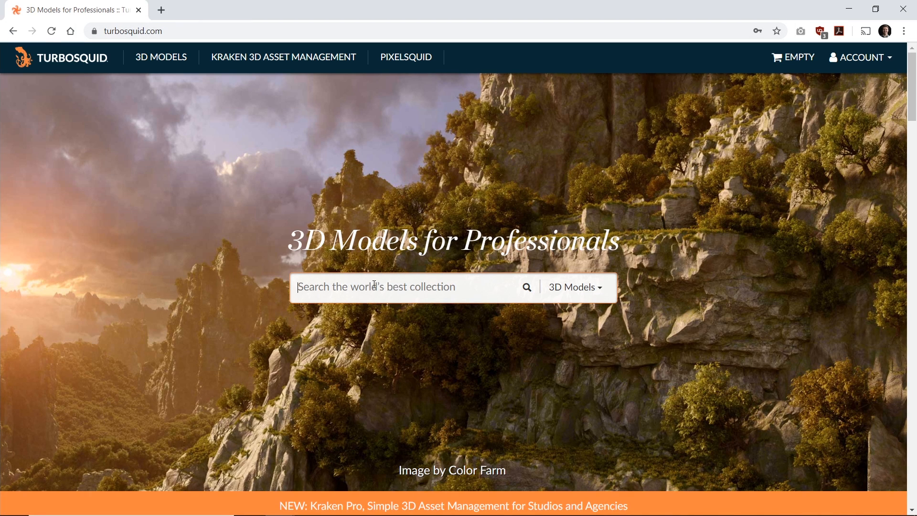
type("shed")
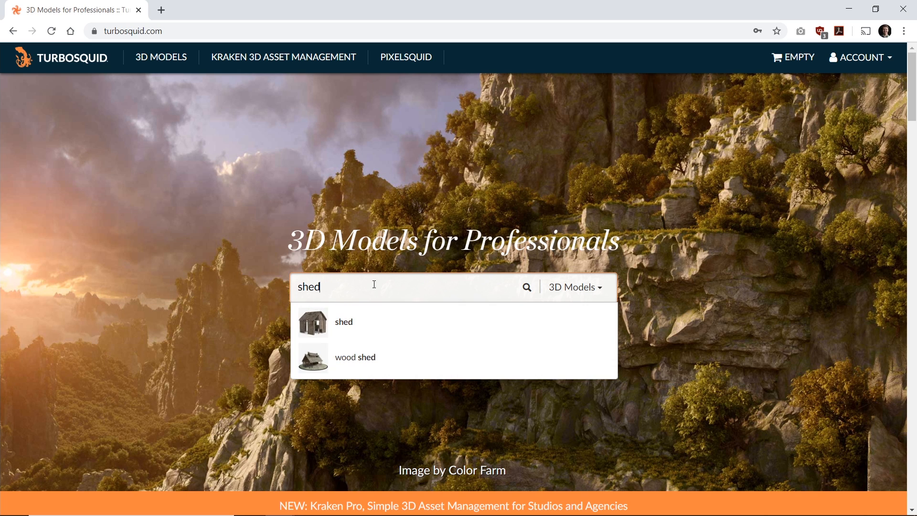
key("Return")
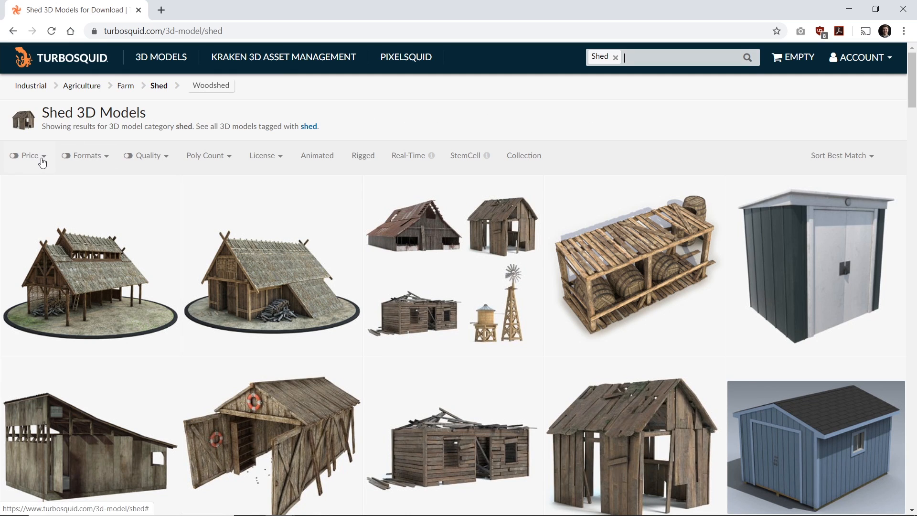
Step: Filter the shed results to free models and browse them
left_click(41, 158)
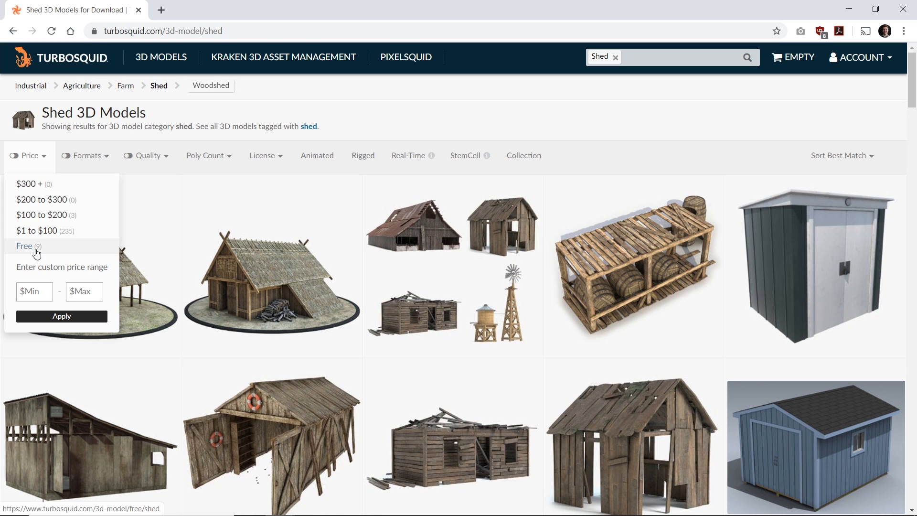
left_click(36, 252)
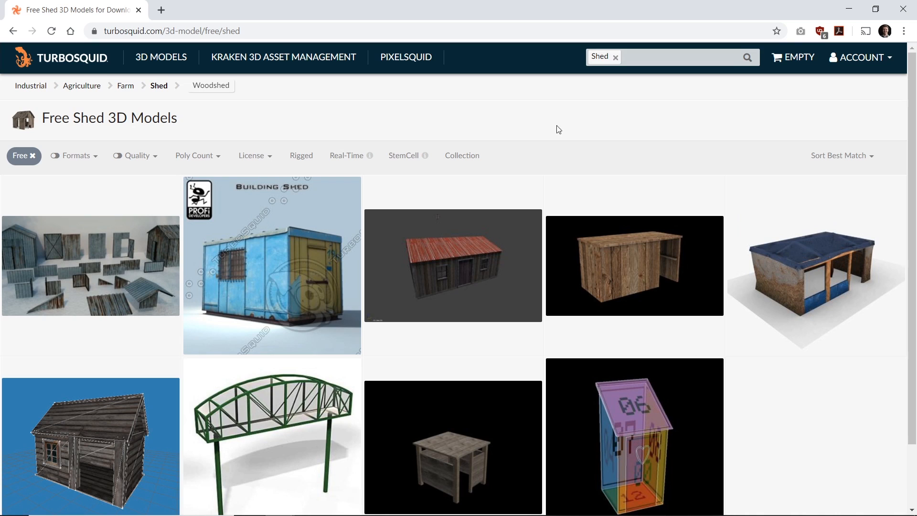
scroll(692, 143, "down", 3)
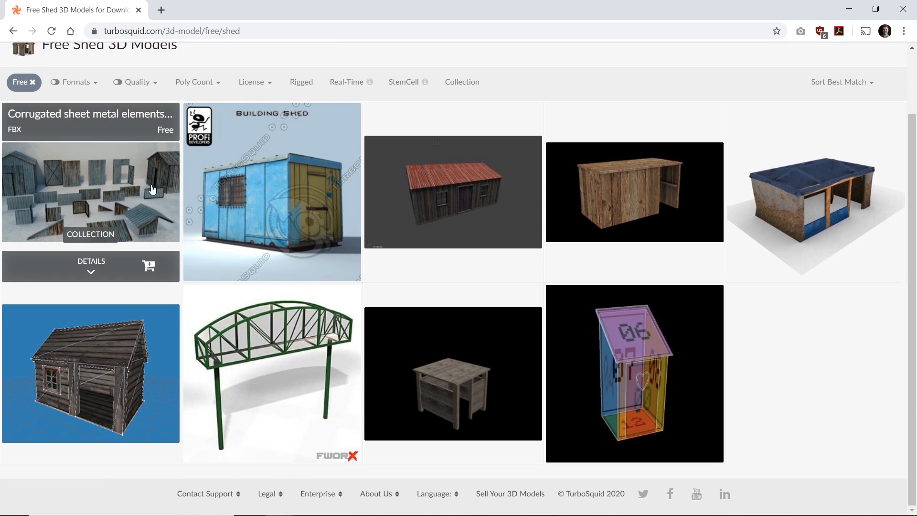
scroll(804, 430, "up", 3)
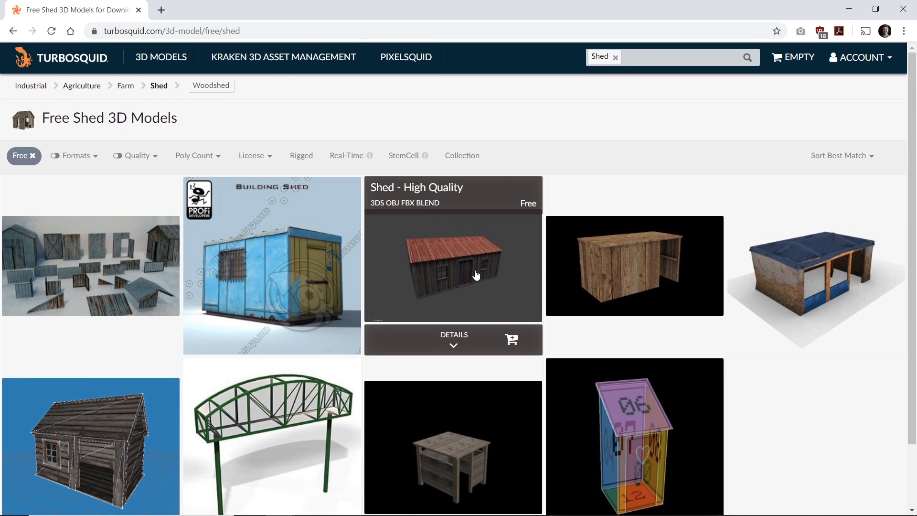
Step: Open the free Shed - High Quality model and download its shed_fbx.zip file
left_click(434, 256)
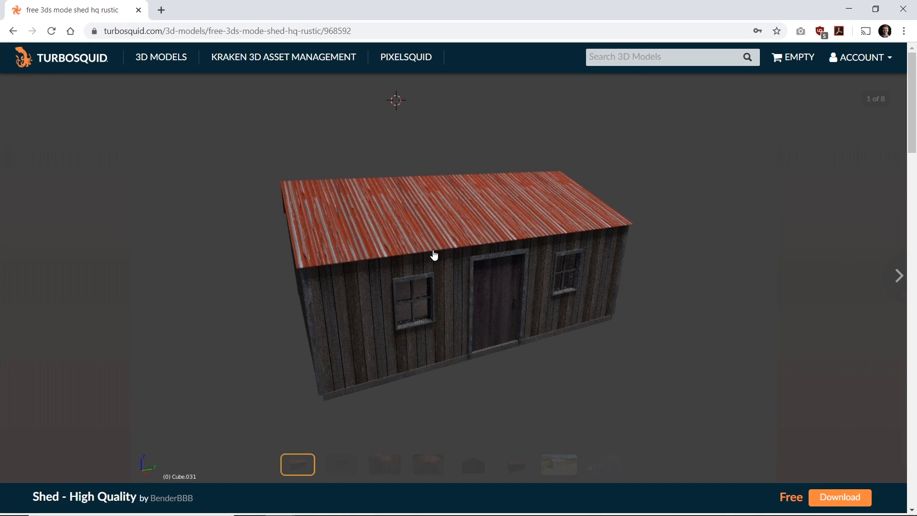
left_click(839, 498)
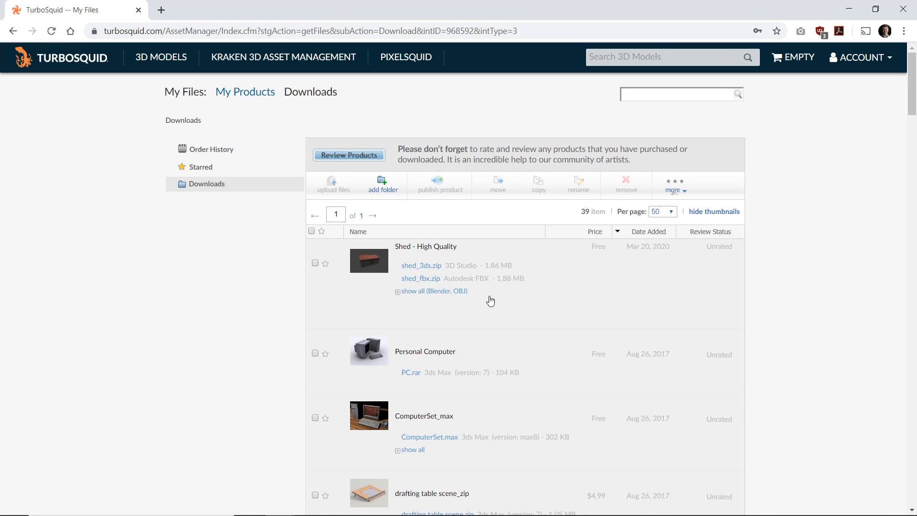
left_click(426, 279)
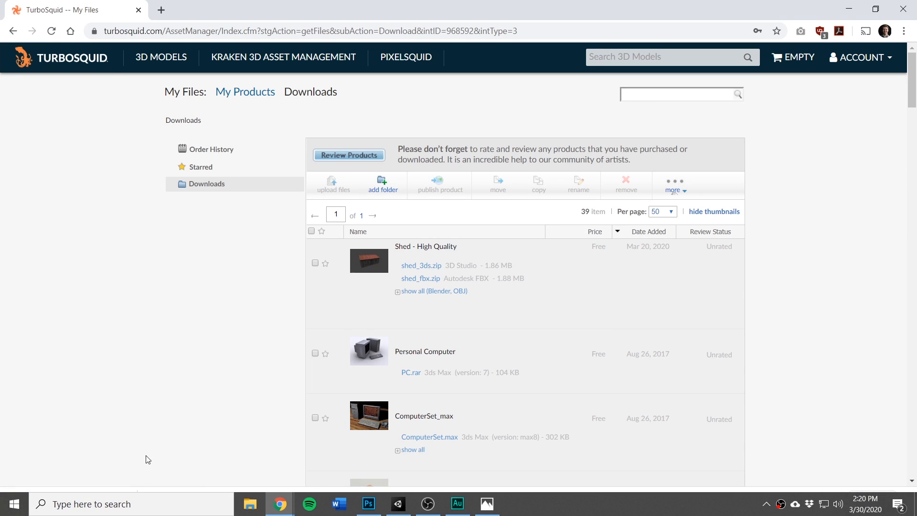
Step: Open the downloaded shed_fbx zip archive
left_click(53, 501)
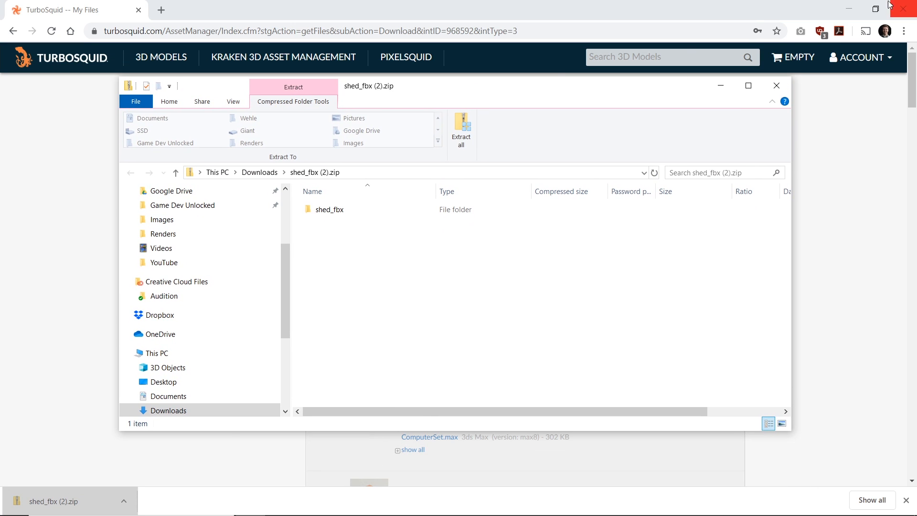
left_click(848, 8)
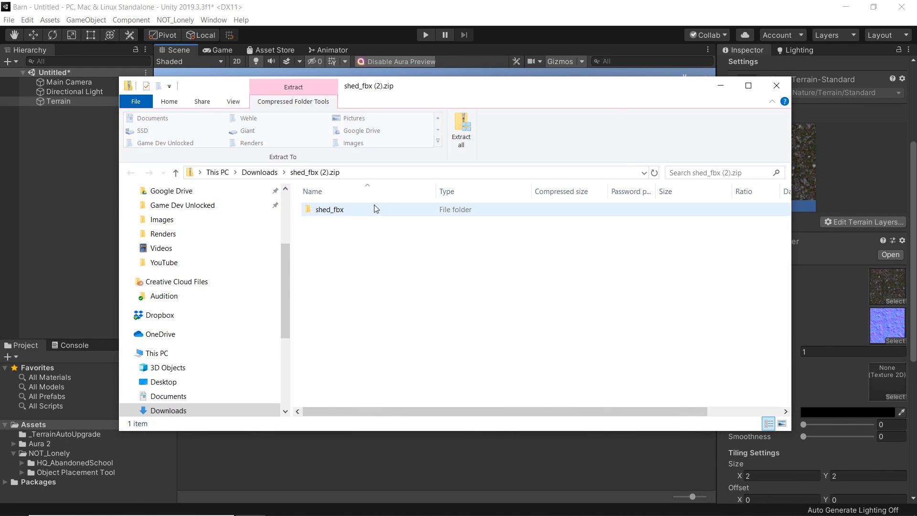
left_click(721, 86)
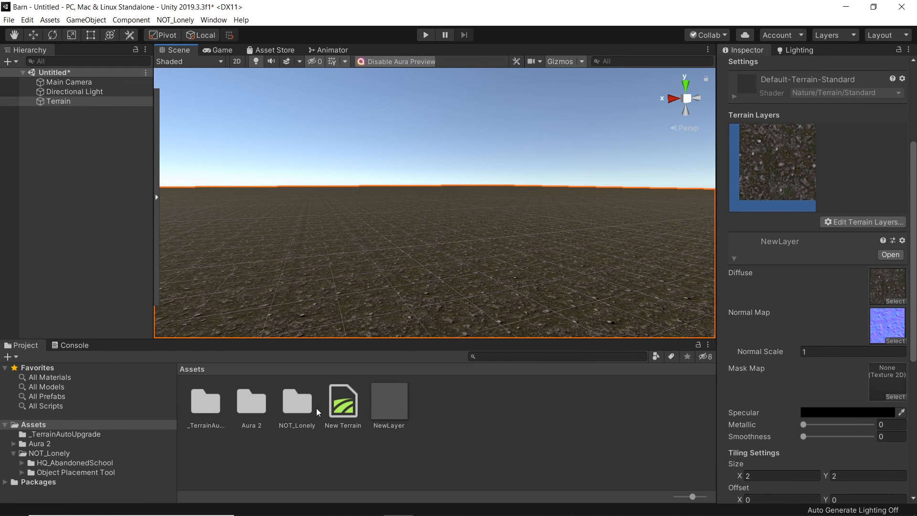
Step: Show the New Terrain asset in Explorer to open the project's Assets folder
left_click(343, 407)
right_click(343, 407)
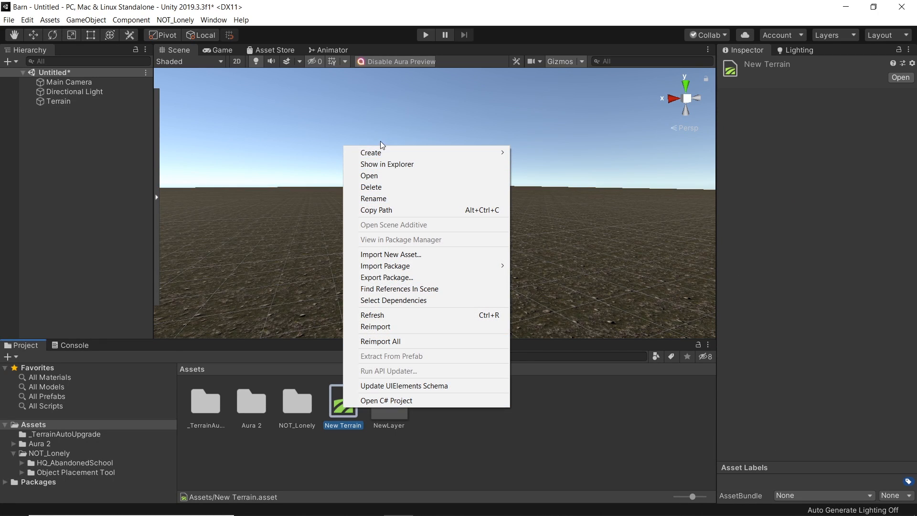
left_click(385, 163)
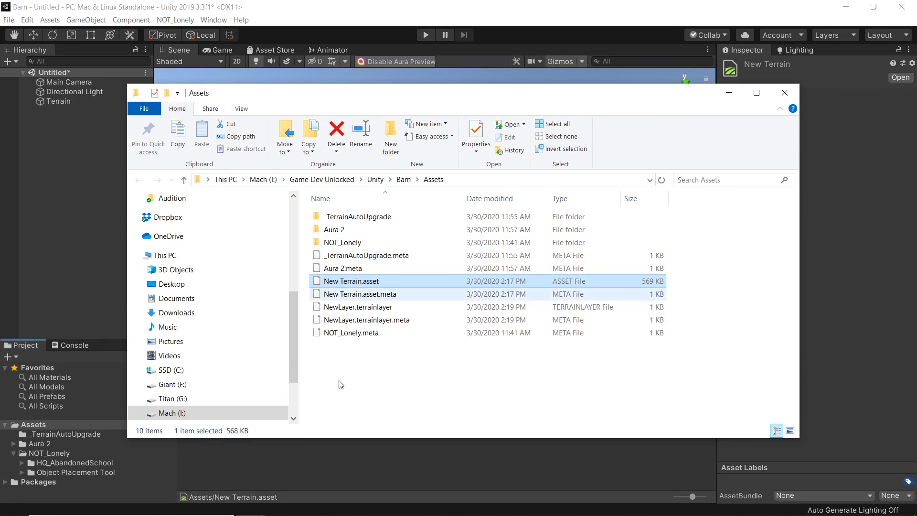
Step: Drag the shed_fbx folder from the zip archive into the project's Assets folder
mouse_move(250, 503)
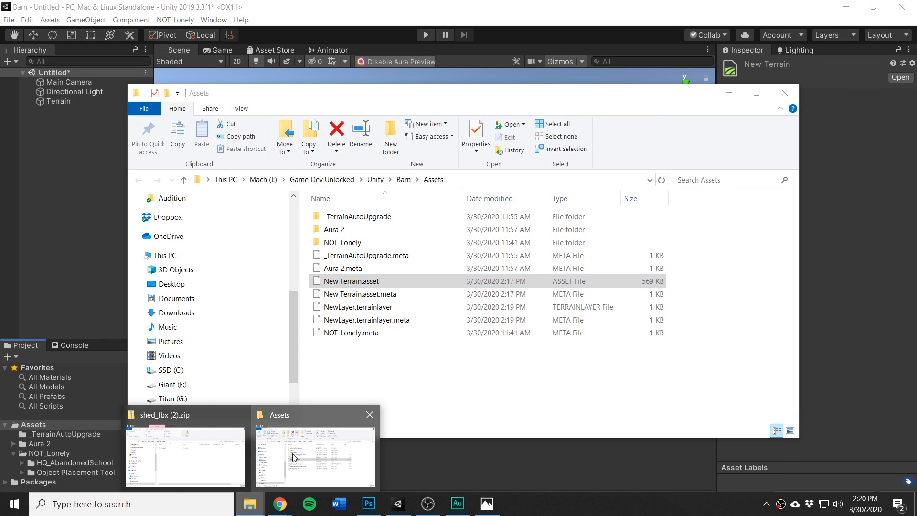
left_click(186, 449)
left_click_drag(395, 91, 671, 107)
left_click_drag(606, 225, 349, 382)
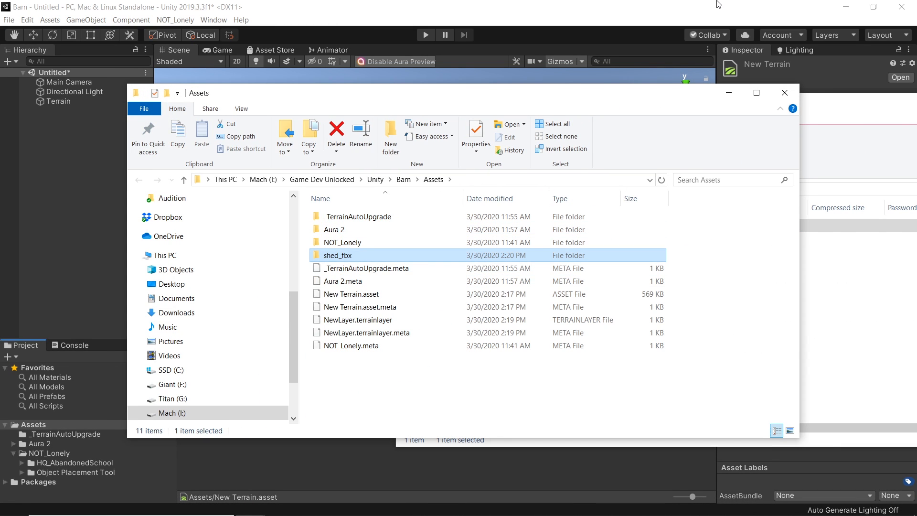
left_click(729, 93)
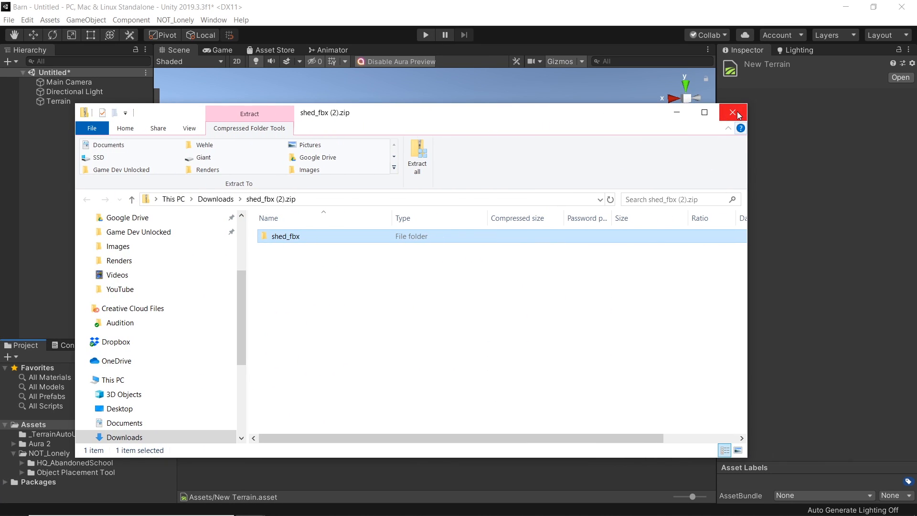
left_click(738, 115)
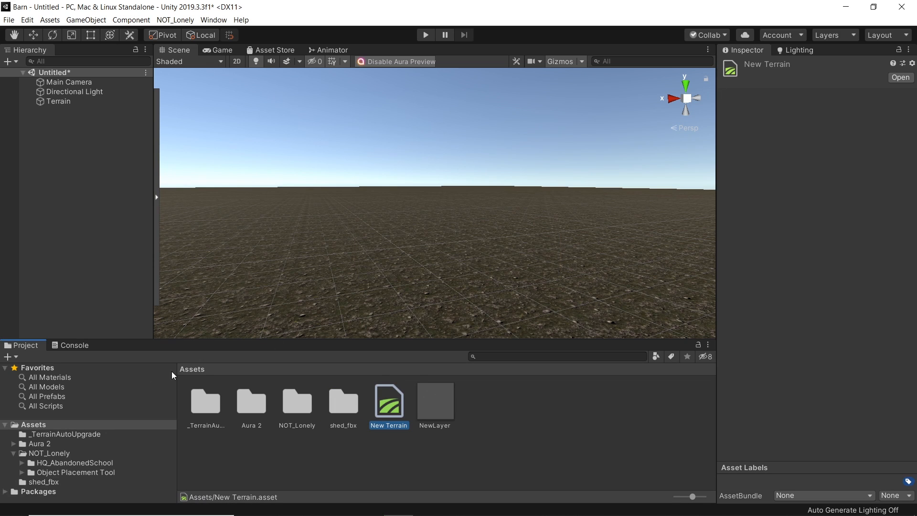
Step: Open the shed_fbx folder and place the shed model into the scene on the terrain
left_click(337, 406)
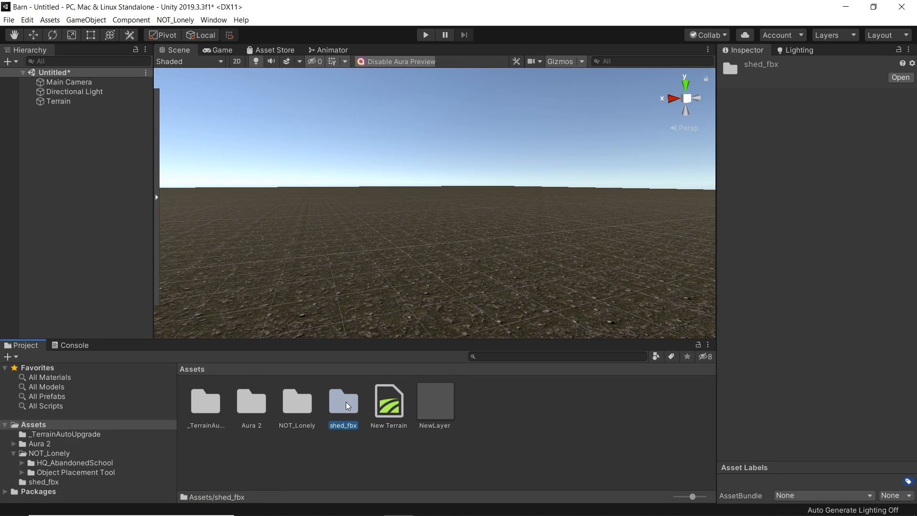
double_click(346, 402)
left_click(388, 419)
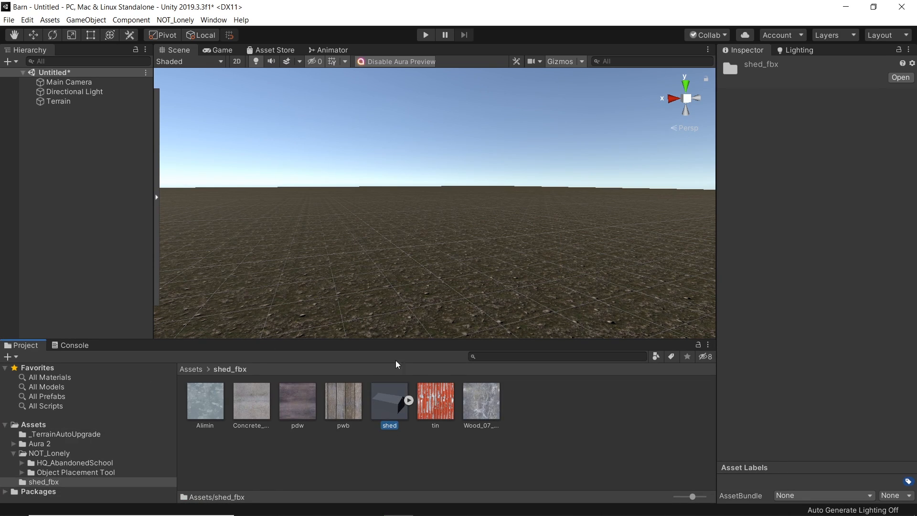
left_click_drag(392, 373, 442, 195)
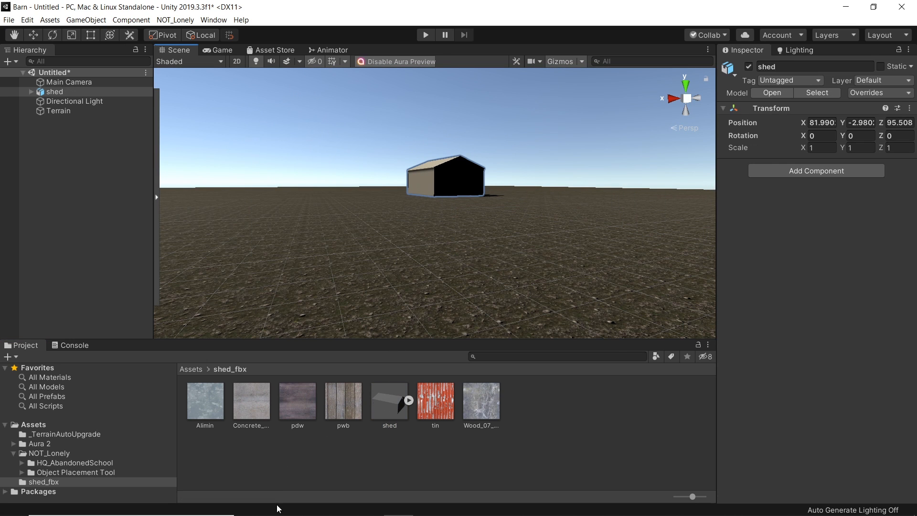
Step: Compare against the barn reference photo and rotate the shed to about 48° around Y
left_click(485, 505)
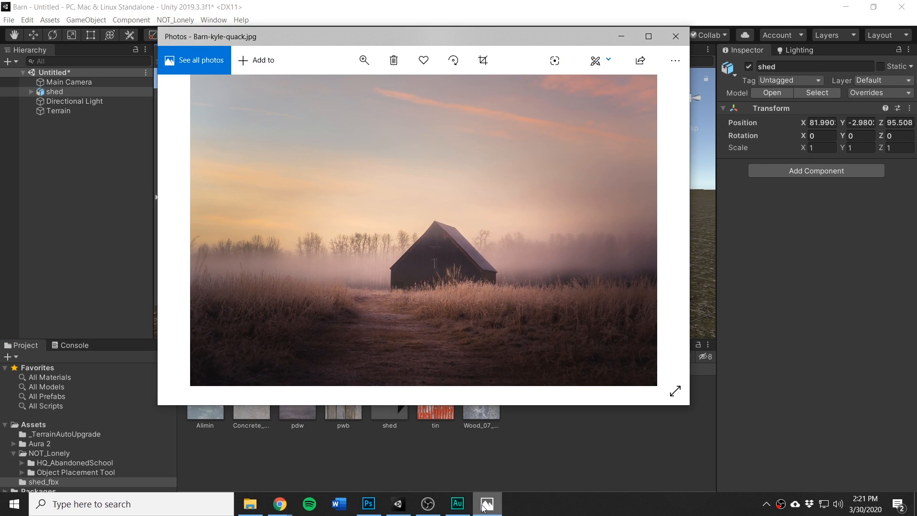
left_click(485, 505)
key("e")
left_click_drag(461, 203, 363, 204)
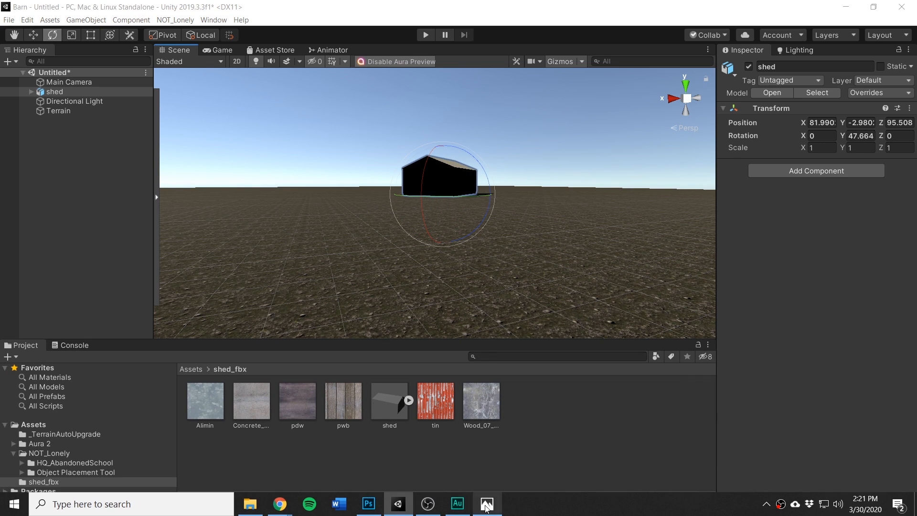
Step: Check the reference photo and scale the shed taller to about 1.61 on Y
left_click(486, 505)
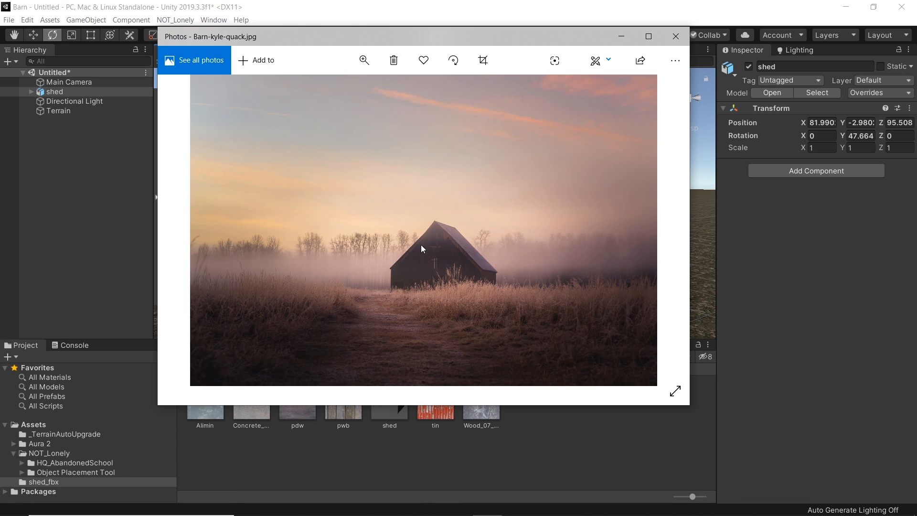
left_click(622, 37)
key("r")
left_click_drag(442, 145, 441, 193)
key("w")
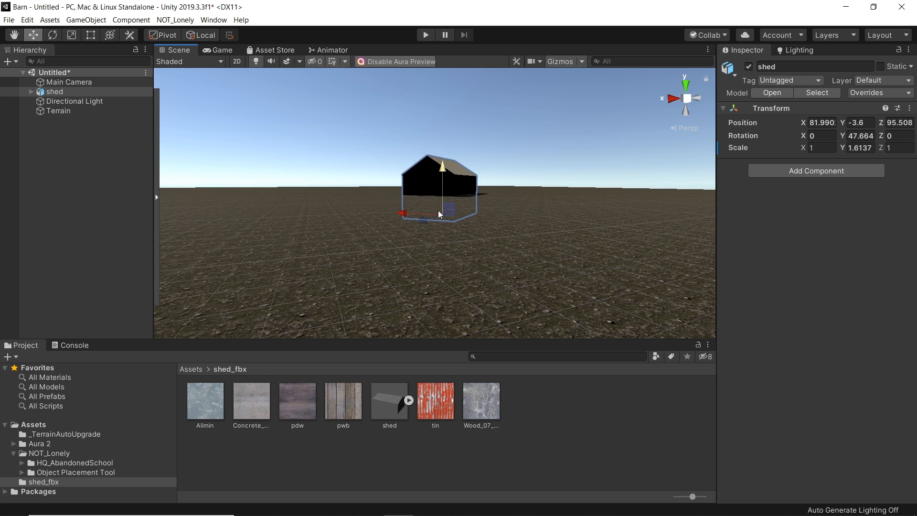
Step: Rescale the shed to about 1.06 on X and 1.93 on Y and raise it to about -3.2
left_click(486, 511)
left_click(486, 512)
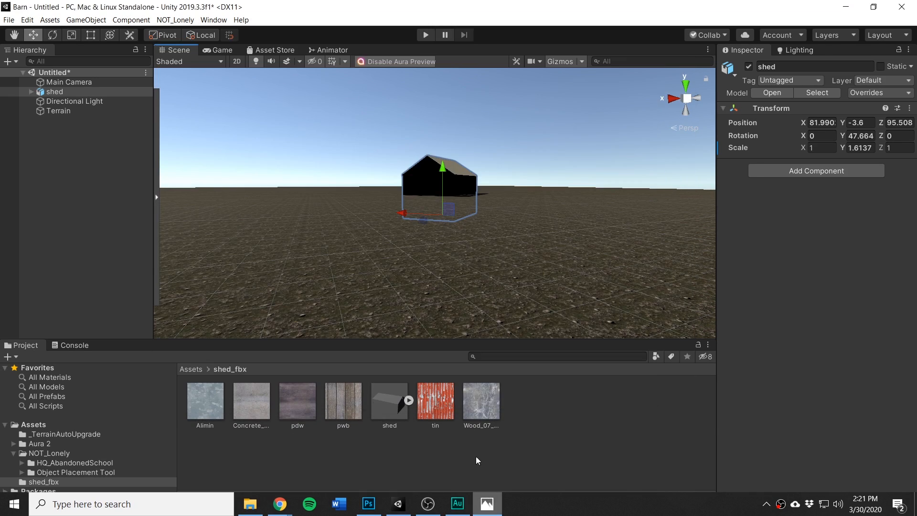
key("r")
left_click_drag(442, 167, 442, 156)
left_click_drag(406, 214, 386, 213)
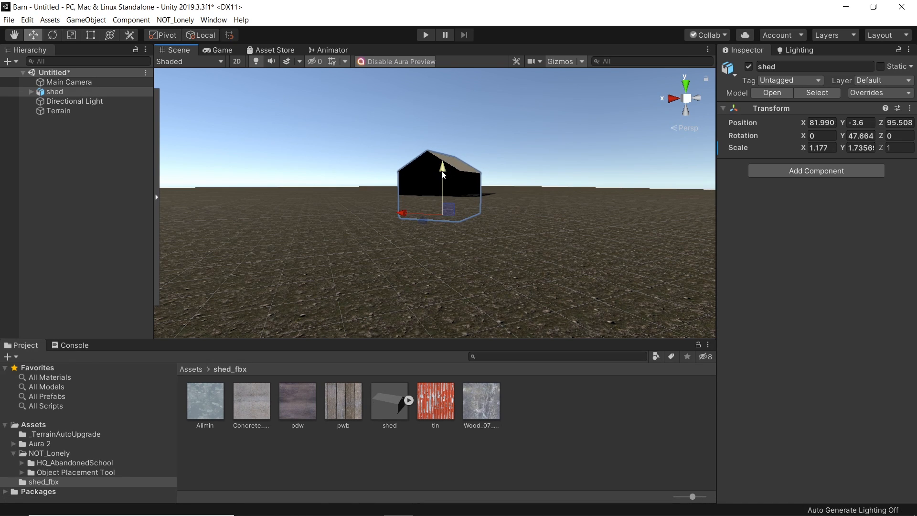
left_click_drag(443, 165, 443, 159)
left_click_drag(402, 213, 407, 213)
key("w")
left_click_drag(444, 170, 444, 168)
Step: Open the barn reference photo and move its window for comparison
left_click(488, 506)
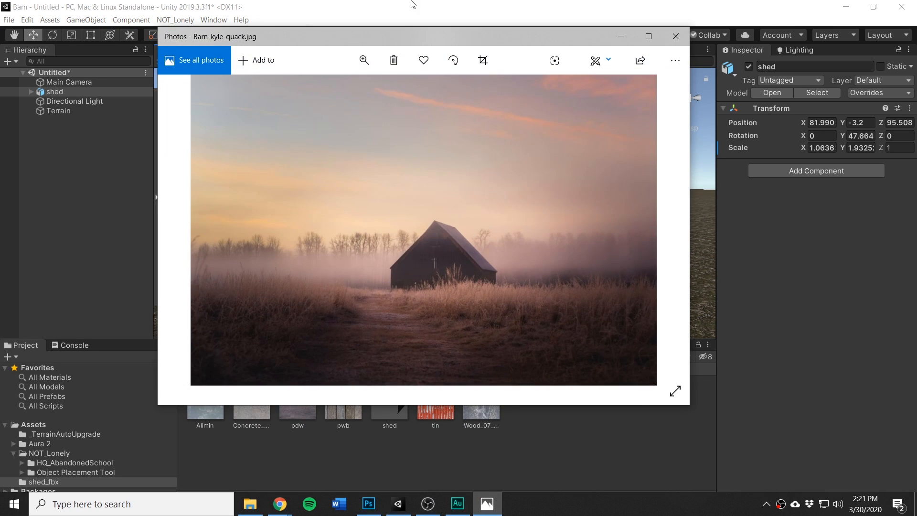
left_click_drag(445, 40, 454, 20)
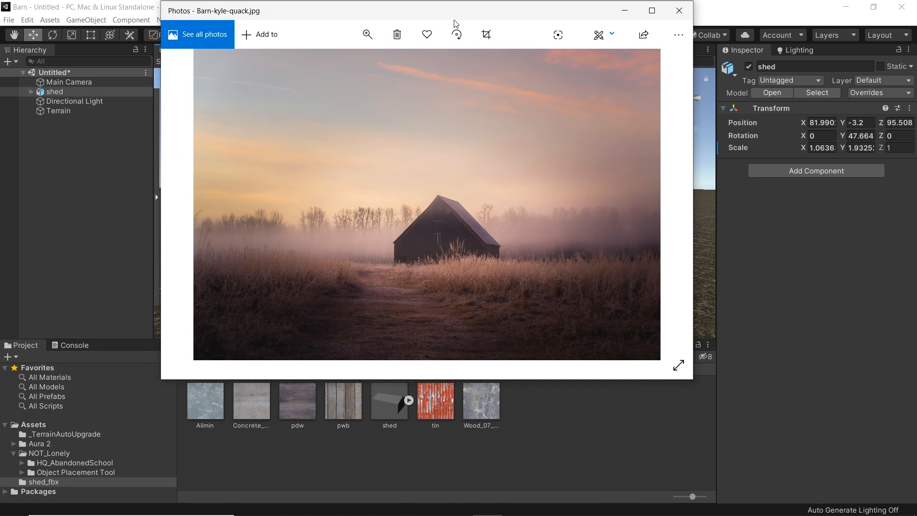
Step: Align the Main Camera with the current scene view
left_click(633, 12)
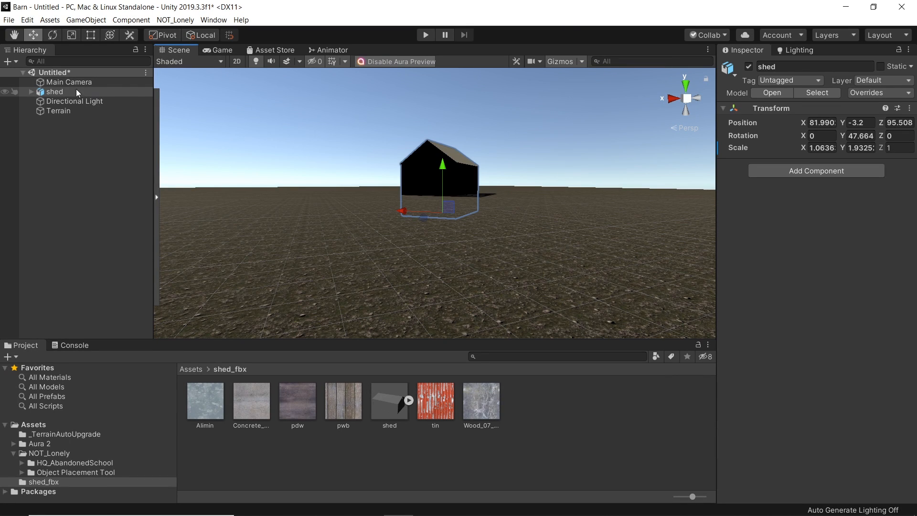
right_click_drag(446, 268, 456, 250)
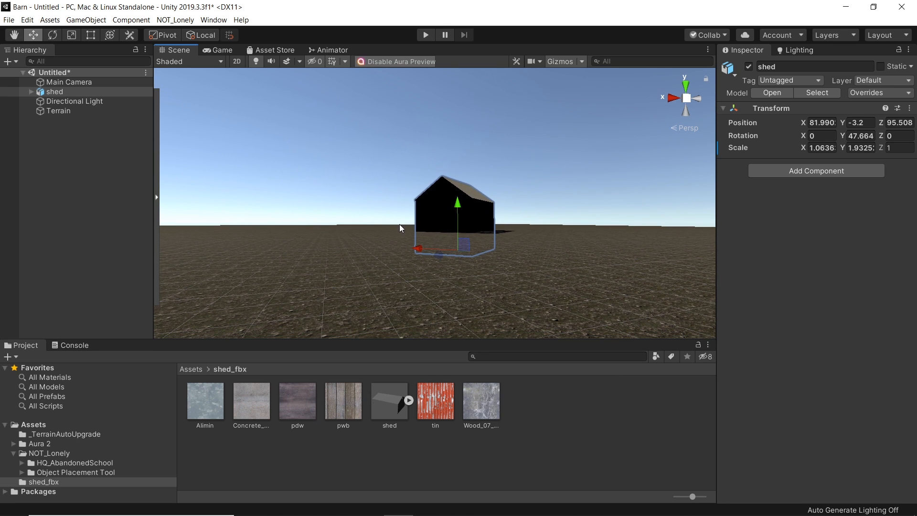
left_click(15, 83)
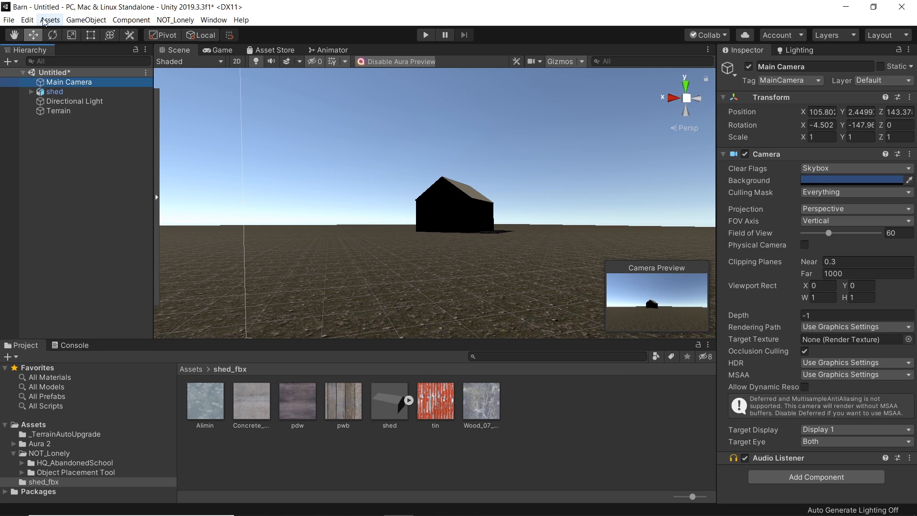
left_click(44, 21)
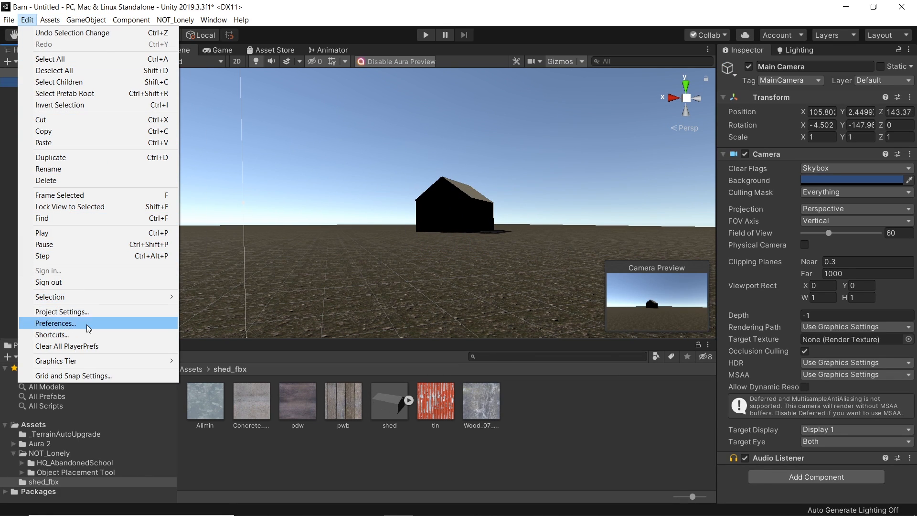
mouse_move(86, 21)
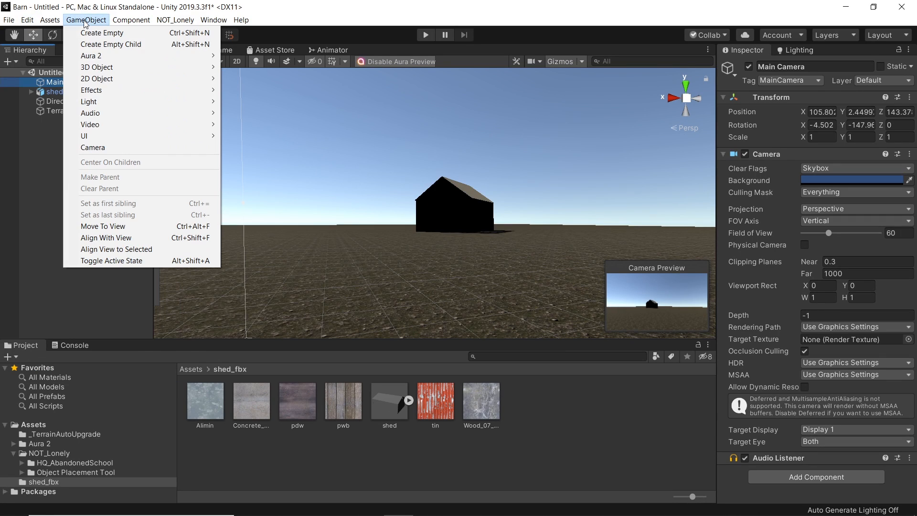
left_click(129, 239)
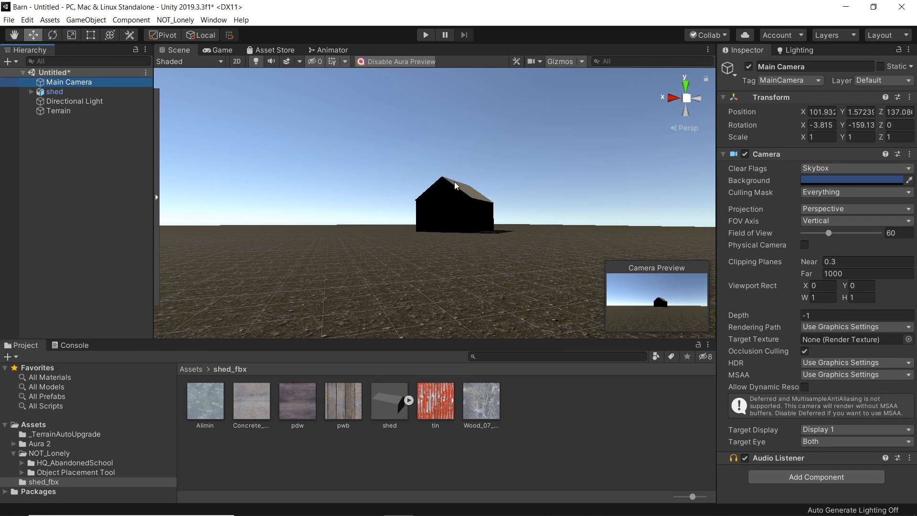
Step: Set the shed model's material location to Use External Materials (Legacy) and apply the import settings
left_click(390, 397)
left_click_drag(776, 395, 795, 386)
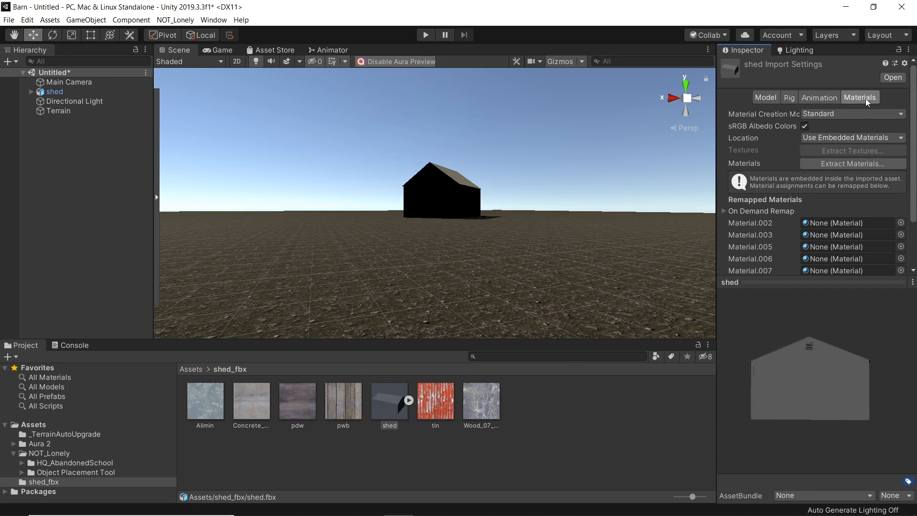
scroll(909, 124, "down", 5)
scroll(871, 102, "up", 5)
left_click(814, 98)
left_click(766, 98)
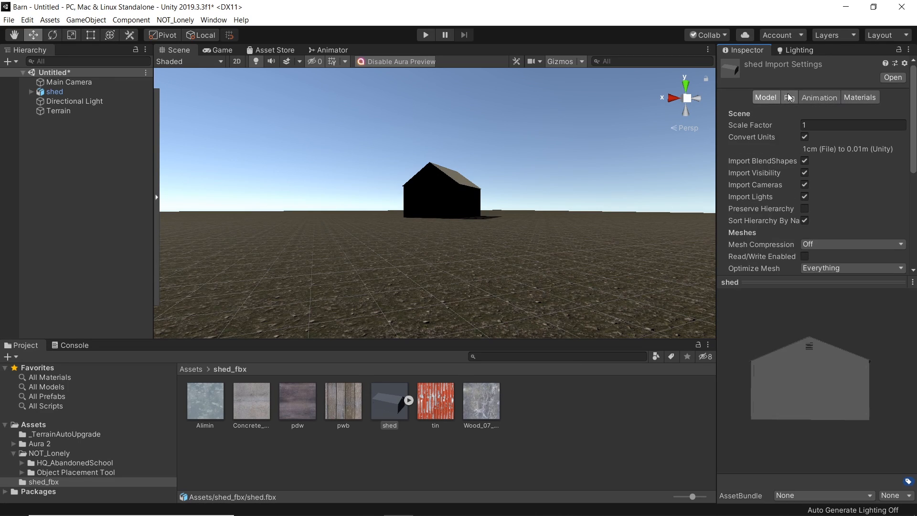
left_click(864, 98)
left_click(900, 115)
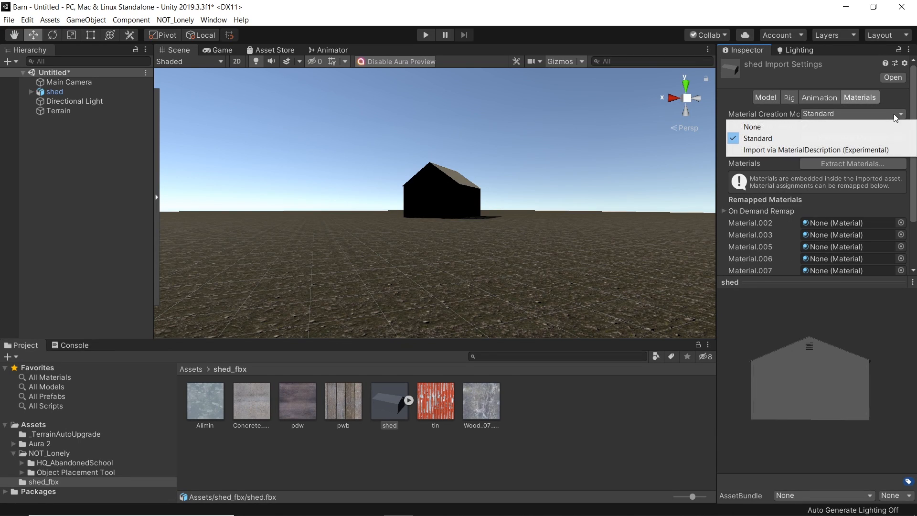
left_click(836, 137)
left_click(889, 138)
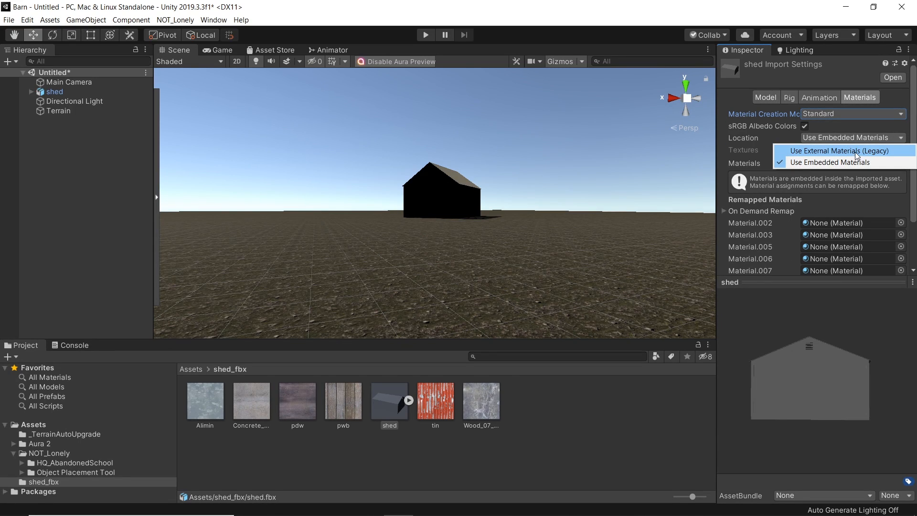
left_click(848, 151)
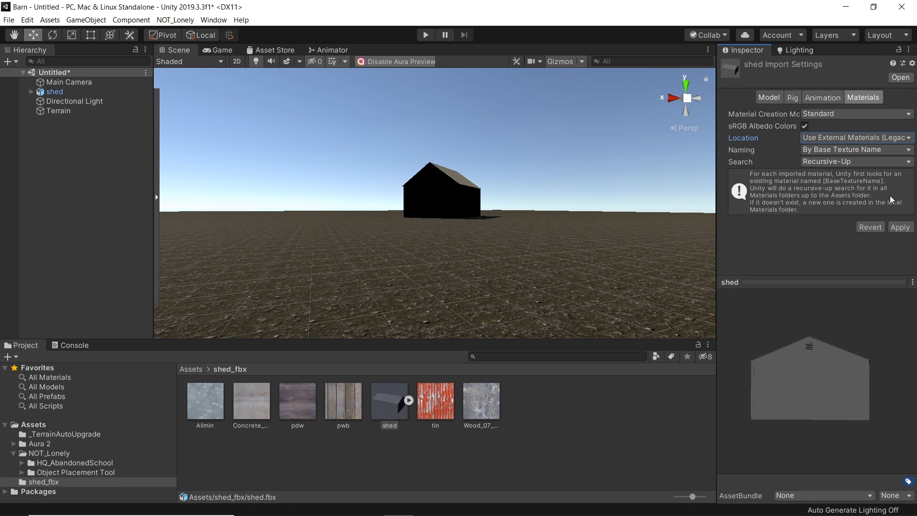
left_click(900, 228)
Step: Open the shed's extracted Materials folder and inspect its materials on the model
double_click(210, 405)
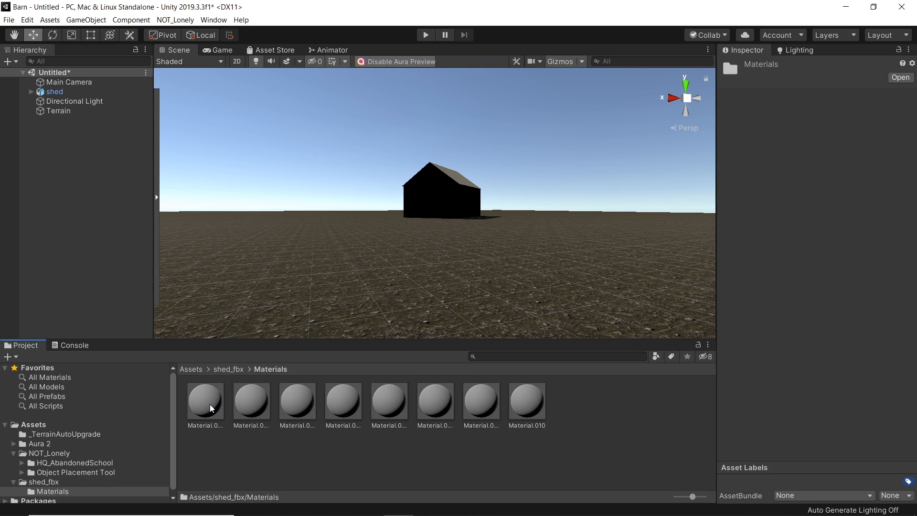
left_click(194, 403)
right_click_drag(460, 189, 406, 244)
key("w")
key("s")
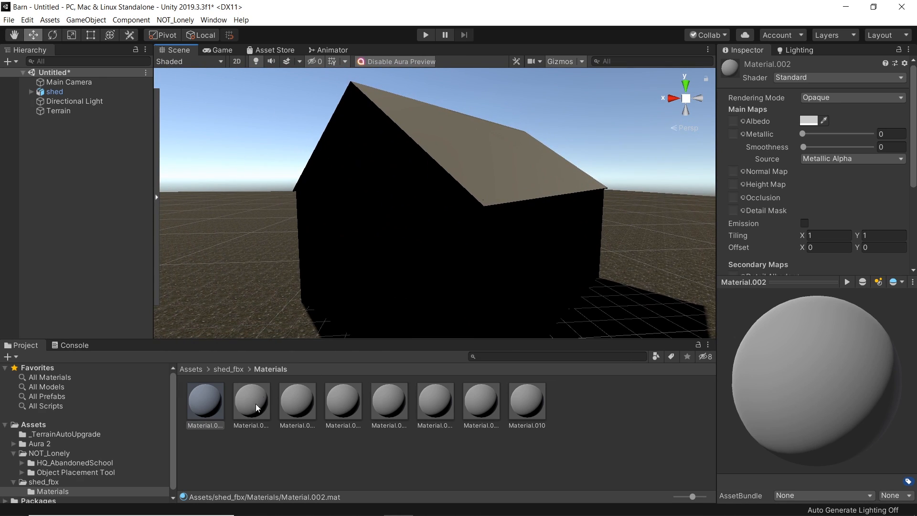
left_click(540, 133)
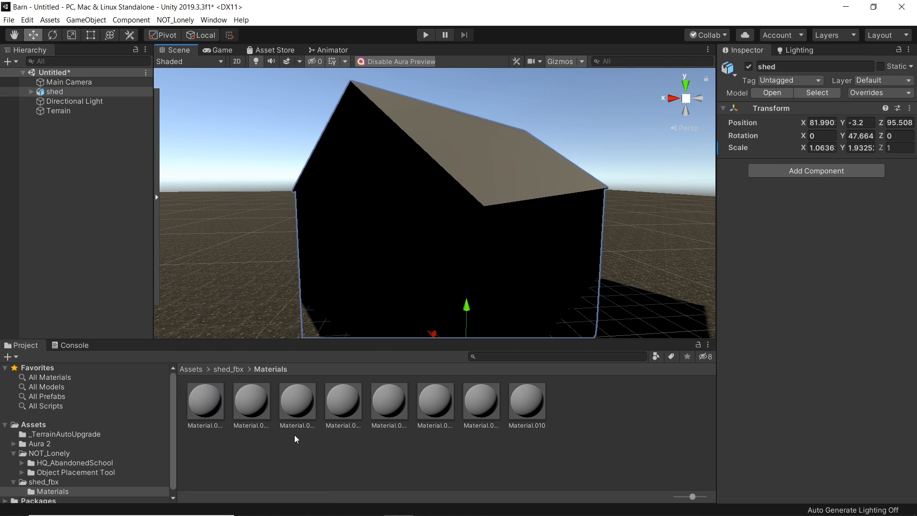
left_click(205, 401)
left_click(234, 369)
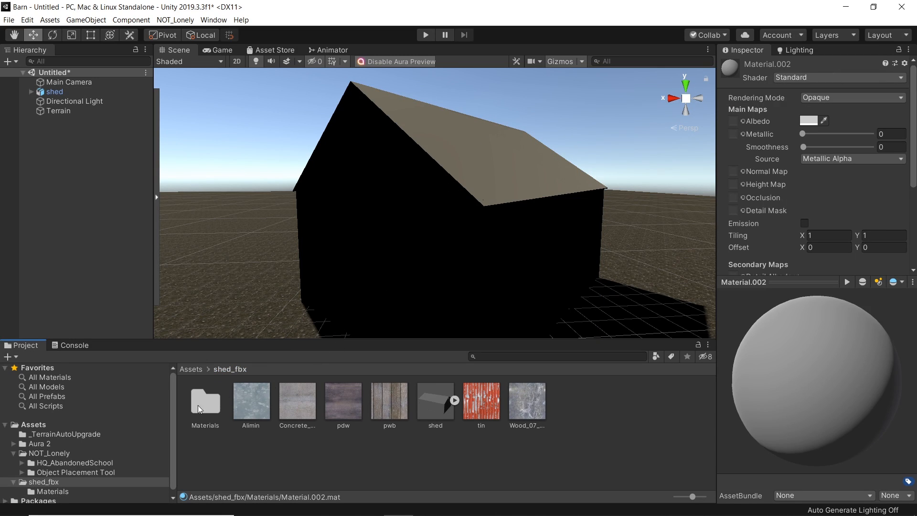
left_click(214, 405)
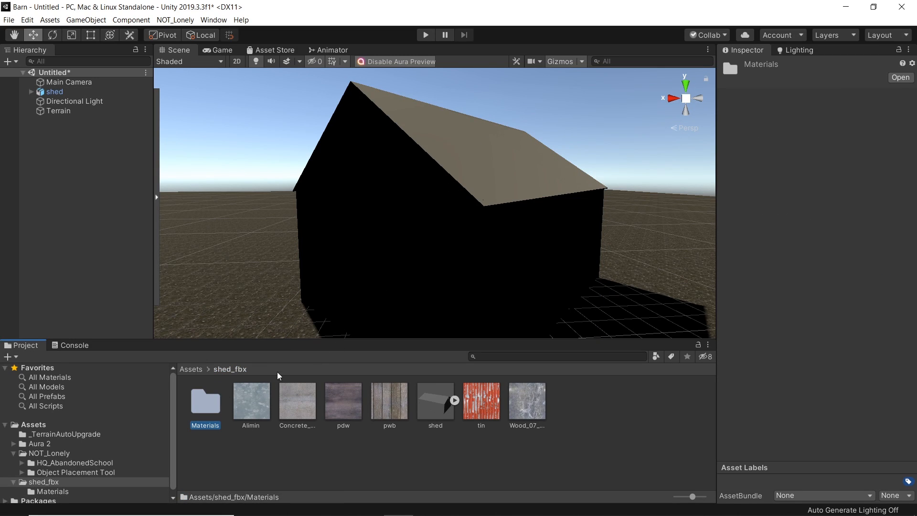
Step: Set the scene's environment lighting source to Gradient
left_click(807, 55)
left_click(888, 137)
left_click(843, 164)
mouse_move(527, 250)
right_mouse_down()
mouse_move(502, 272)
mouse_move(516, 260)
right_mouse_up()
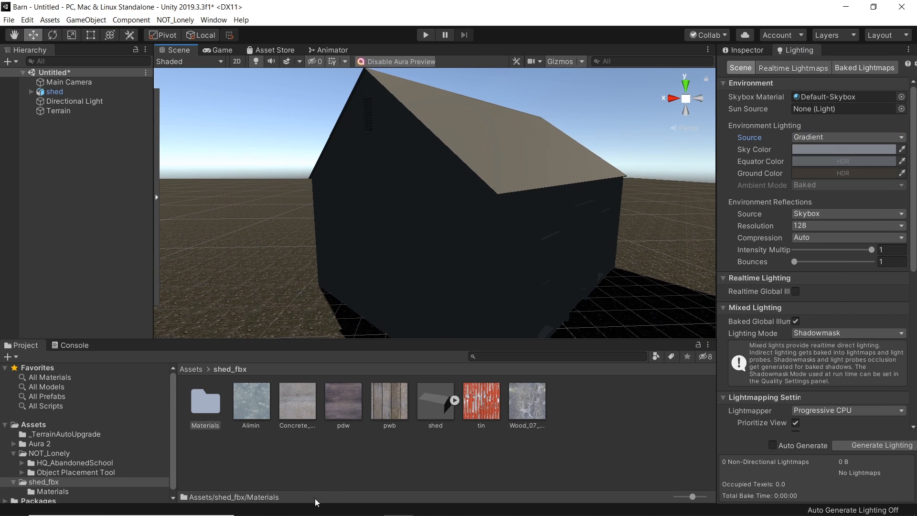
Step: Move all of the shed's texture images into its Materials folder
double_click(213, 407)
left_click(217, 410)
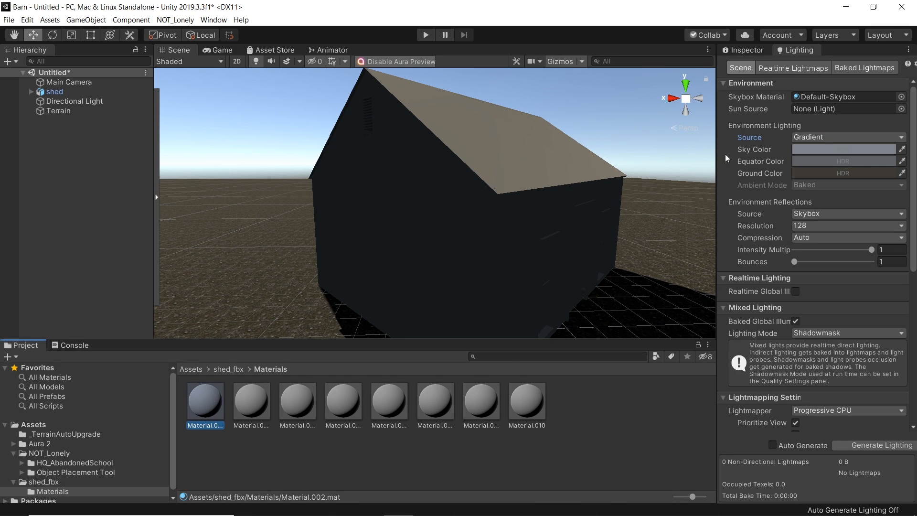
left_click(526, 400, "shift")
left_click(229, 369)
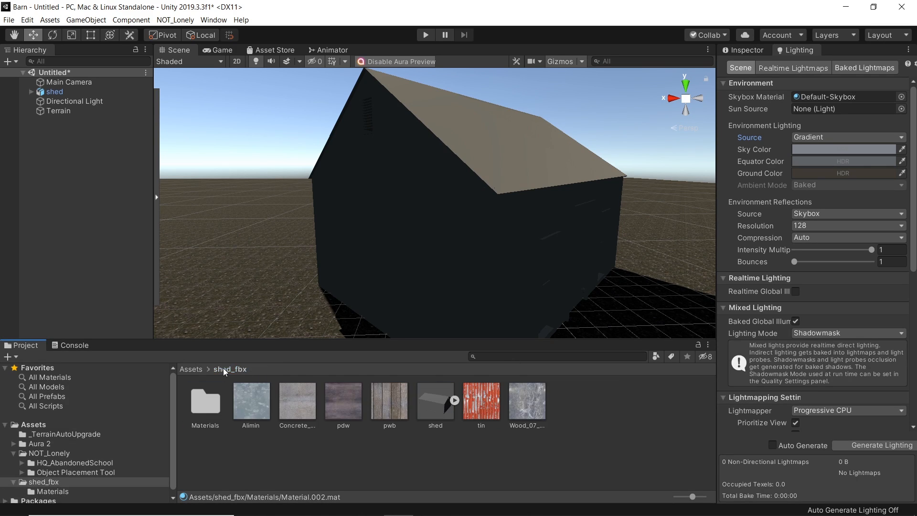
left_click(533, 410)
left_click(491, 411, "ctrl")
left_click(389, 412, "ctrl")
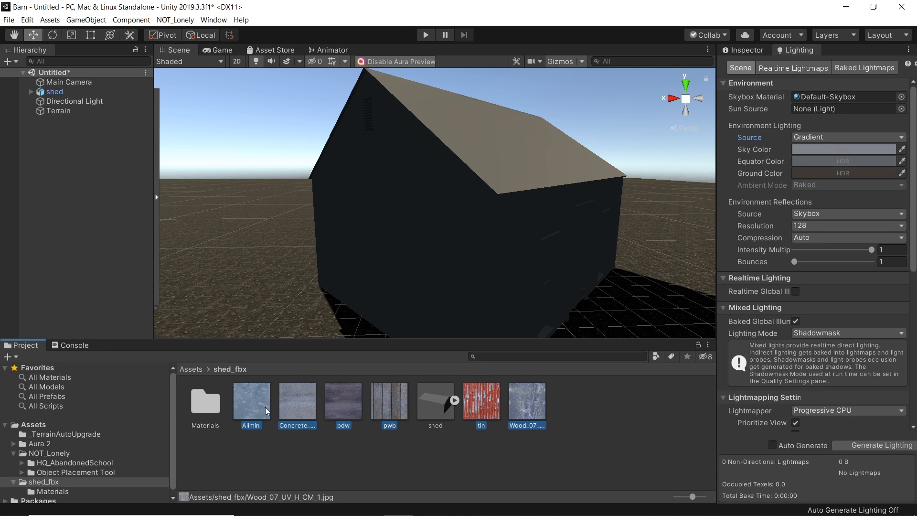
left_click_drag(240, 410, 202, 409)
double_click(208, 399)
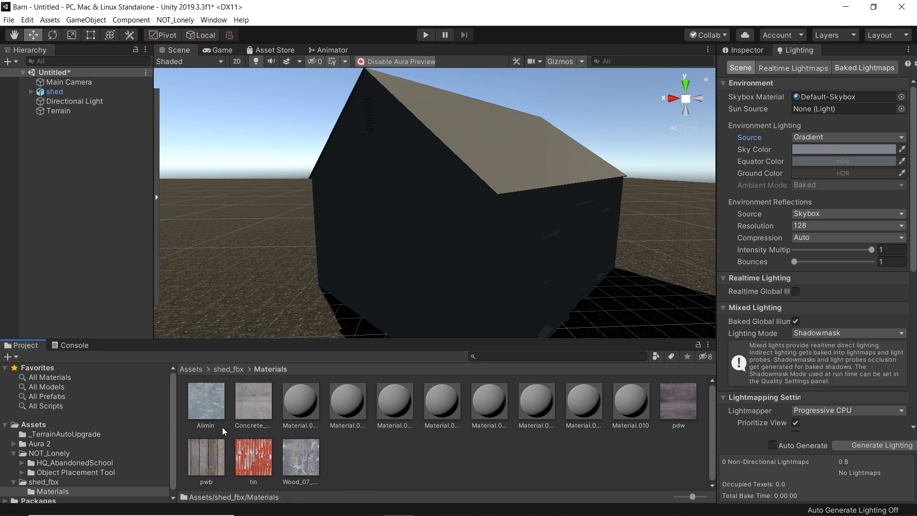
Step: Assign pwb as Material.002's albedo and tin as the albedo of Material.008 and Material.009
left_click(749, 50)
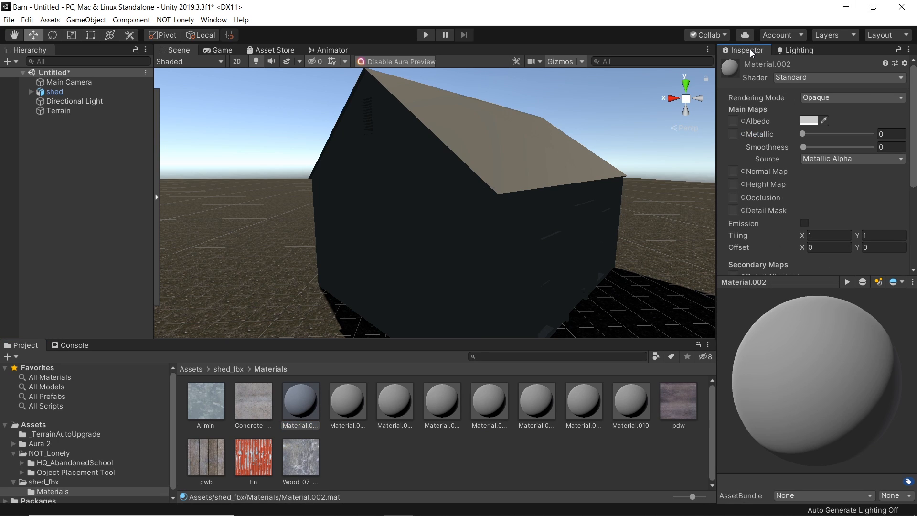
left_click_drag(207, 459, 737, 119)
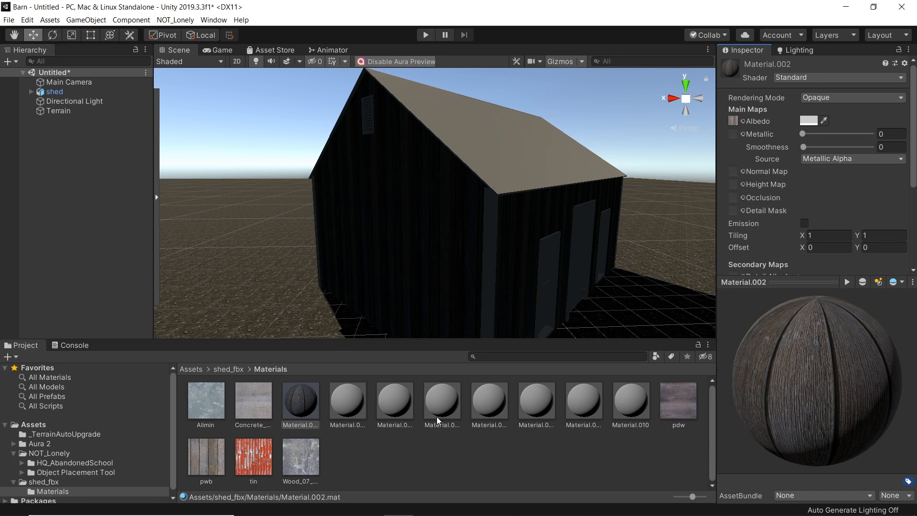
left_click(595, 408)
left_click(542, 409)
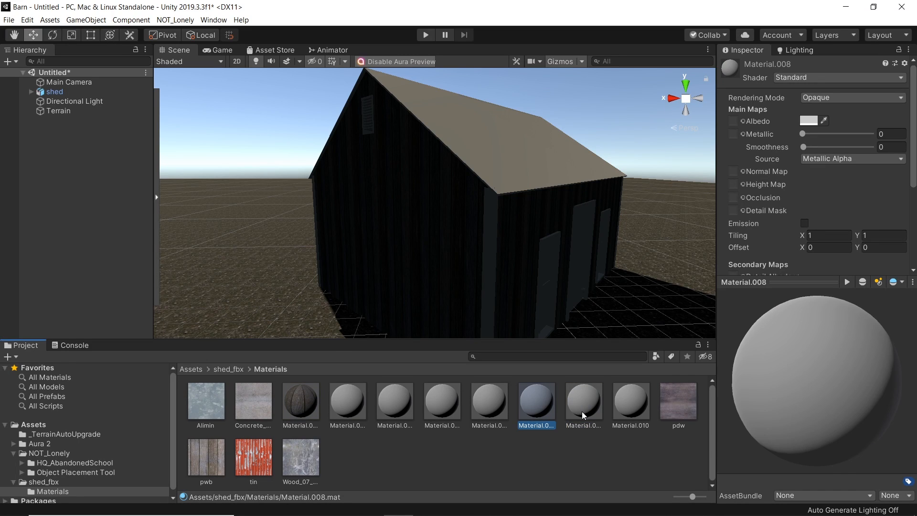
left_click_drag(252, 462, 734, 123)
left_click(570, 408)
left_click_drag(265, 462, 735, 122)
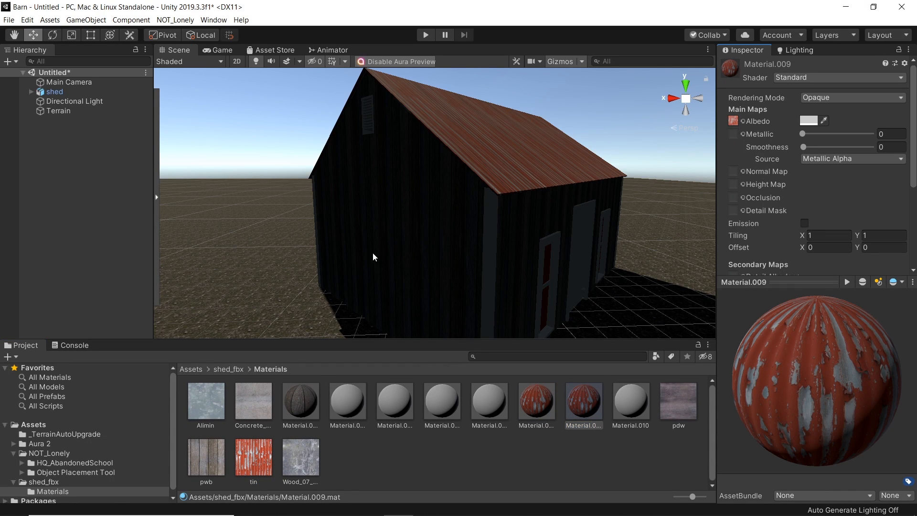
Step: Assign Concrete as the albedo of Material.003, Material.006 and Material.007, and Wood_07 to Material.005
left_click(336, 406)
left_click_drag(254, 404, 734, 123)
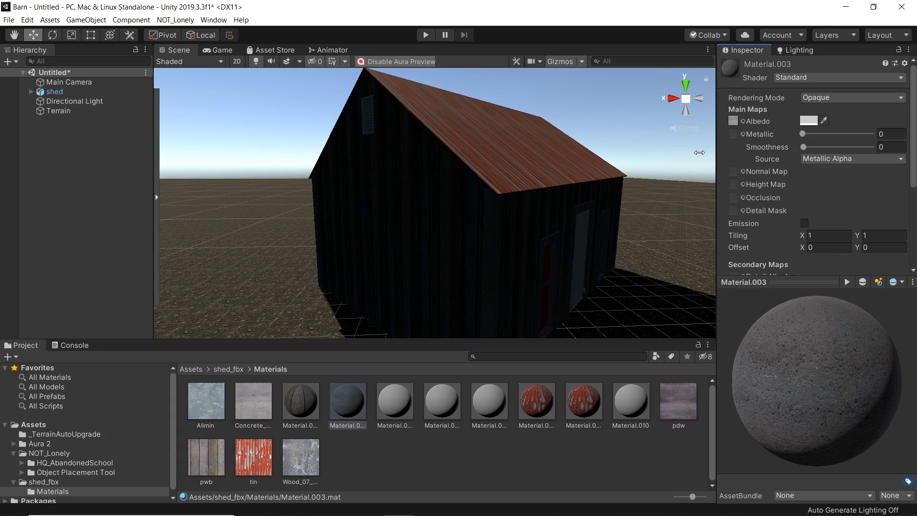
left_click(390, 411)
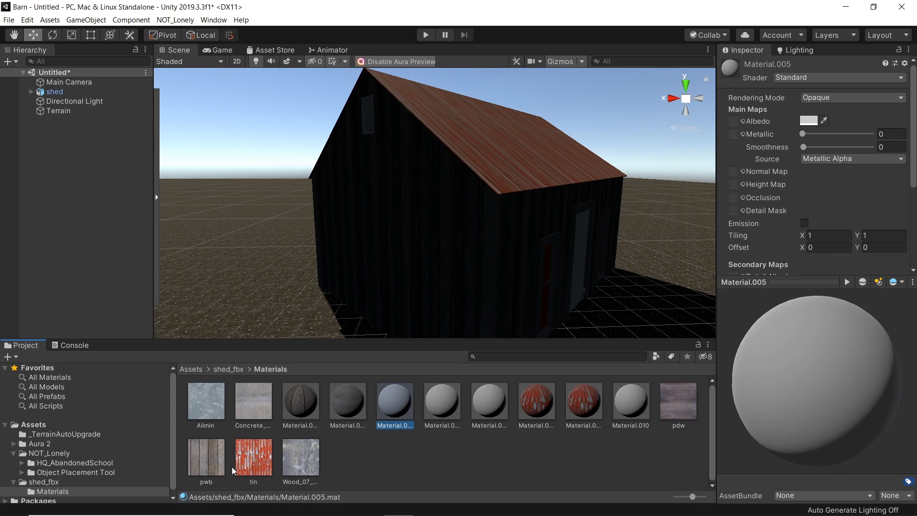
left_click_drag(301, 467, 733, 122)
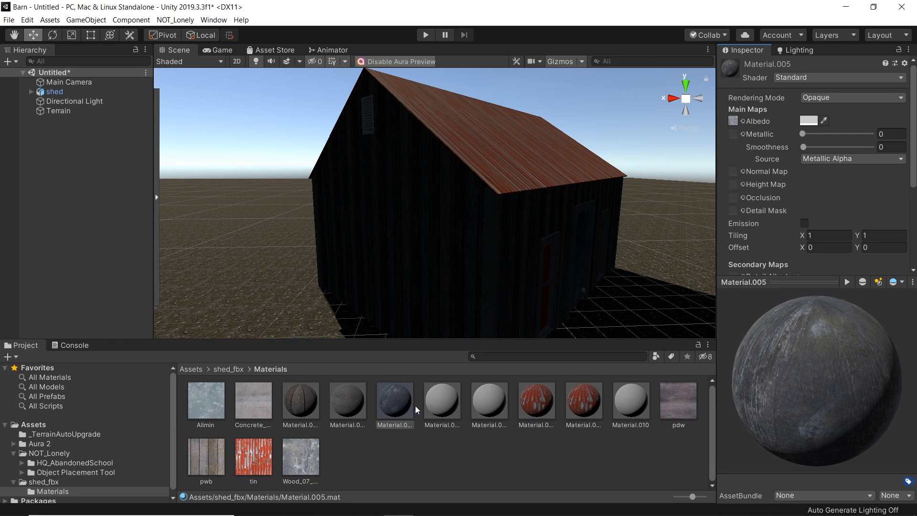
left_click(438, 406)
left_click_drag(257, 414, 735, 121)
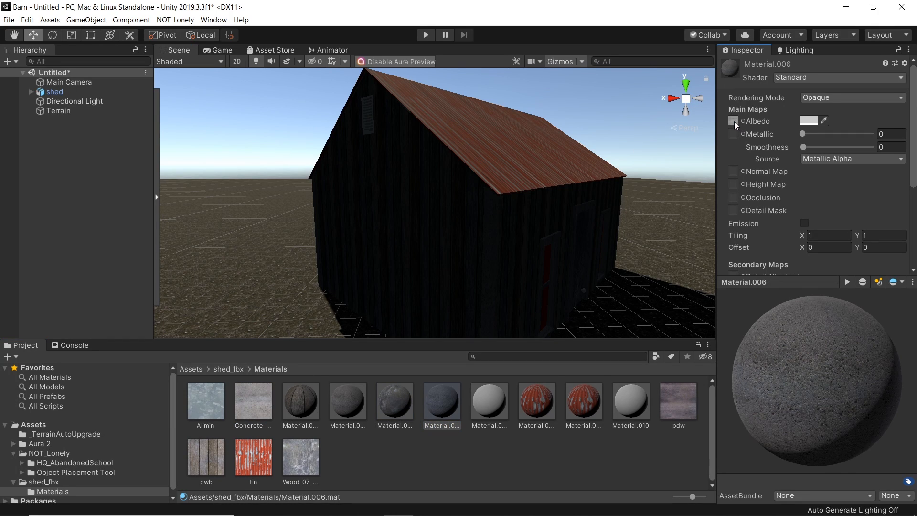
left_click(481, 411)
left_click_drag(256, 411, 735, 123)
Step: Replace Material.008's albedo with the Wood_07 texture
right_click_drag(461, 198, 291, 200)
key("w")
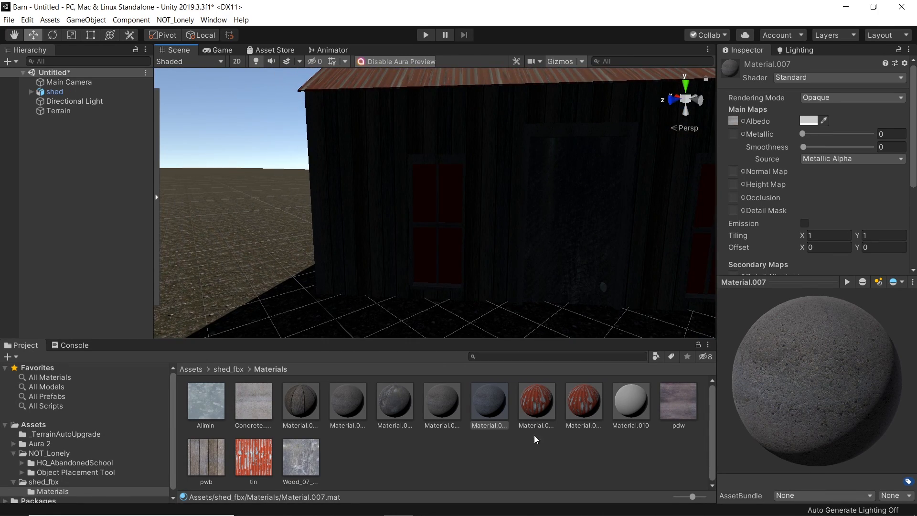
left_click(535, 424)
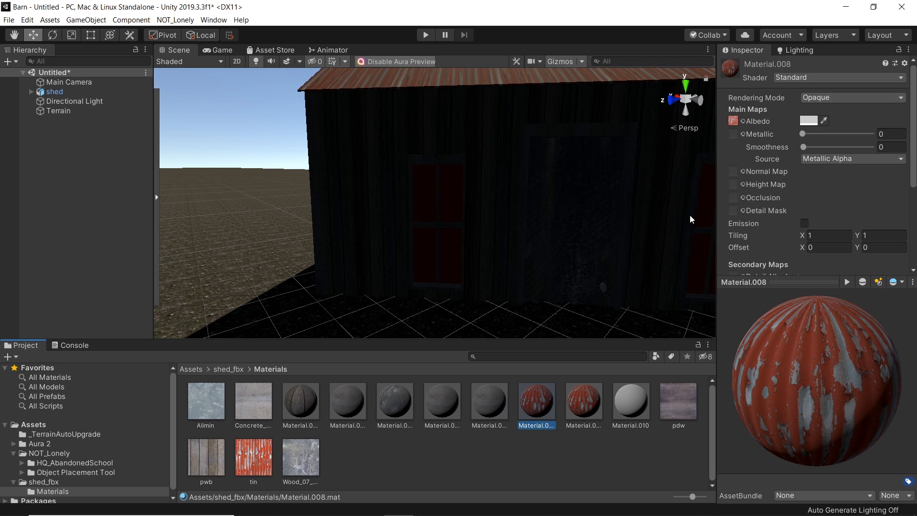
mouse_move(301, 456)
left_mouse_down()
mouse_move(736, 96)
mouse_move(732, 123)
left_mouse_up()
Step: Set Material.008's rendering mode to Fade
left_click(820, 97)
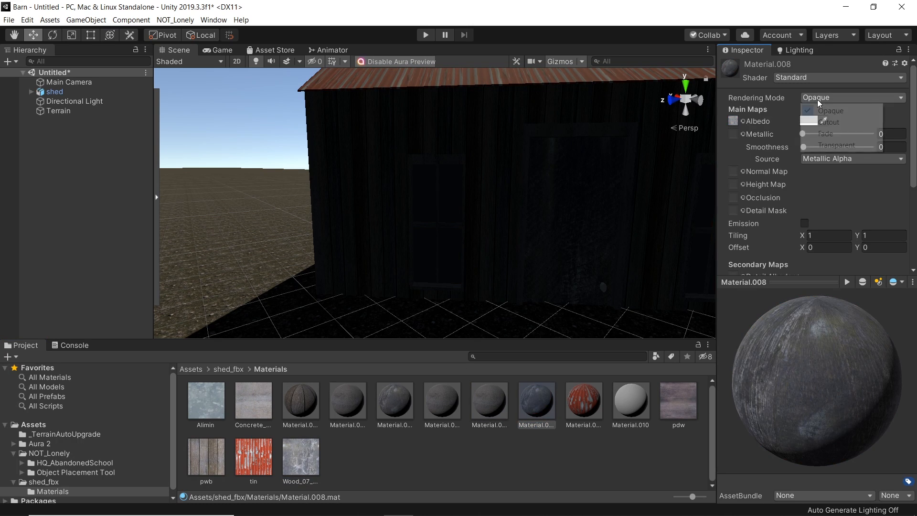
left_click(831, 136)
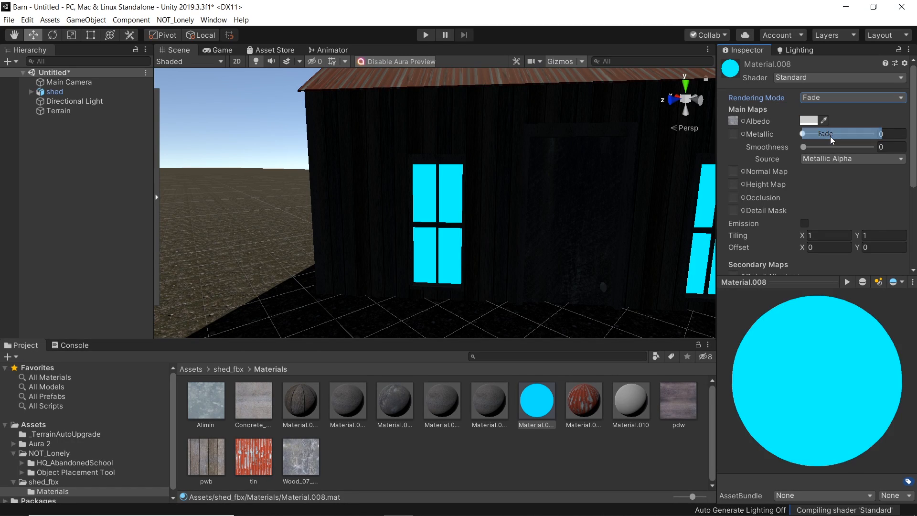
right_click_drag(447, 271, 389, 247)
key("s")
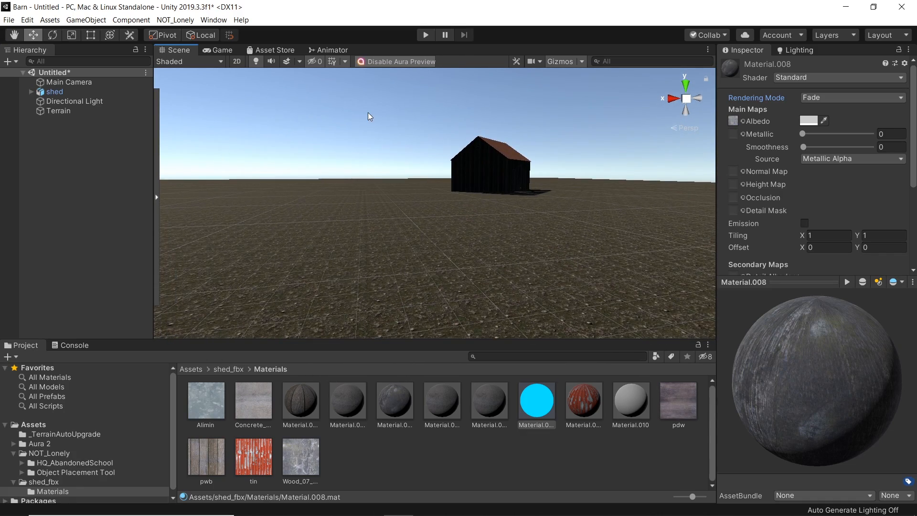
Step: Set the scene's skybox material to Sky_day in the lighting environment settings
left_click(798, 49)
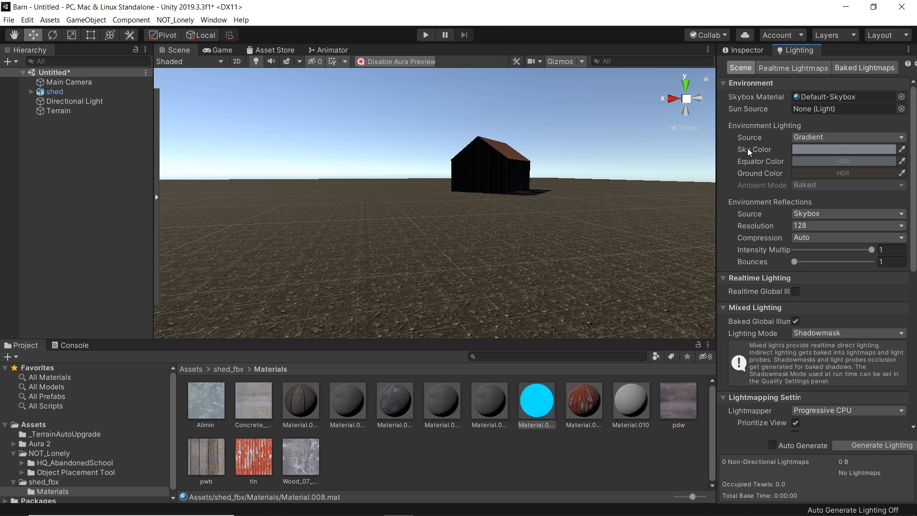
left_click(901, 97)
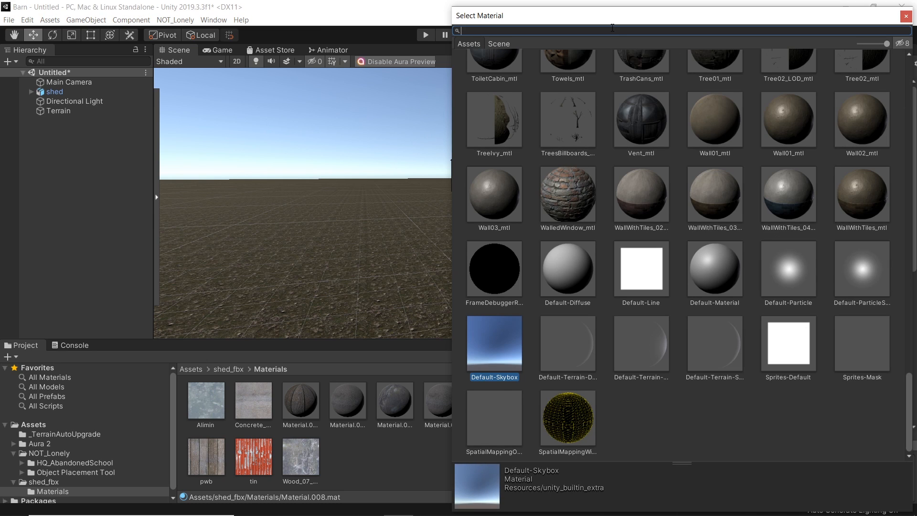
type("sky")
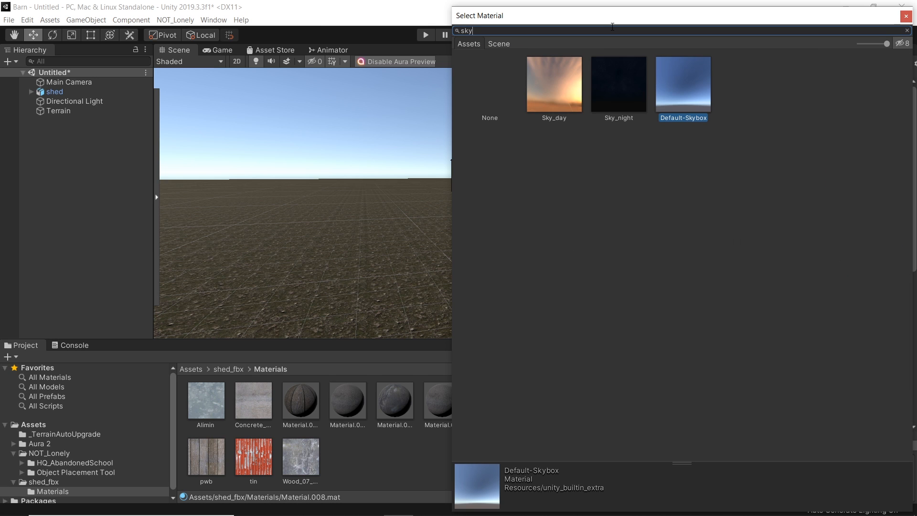
left_click(555, 86)
left_click(906, 16)
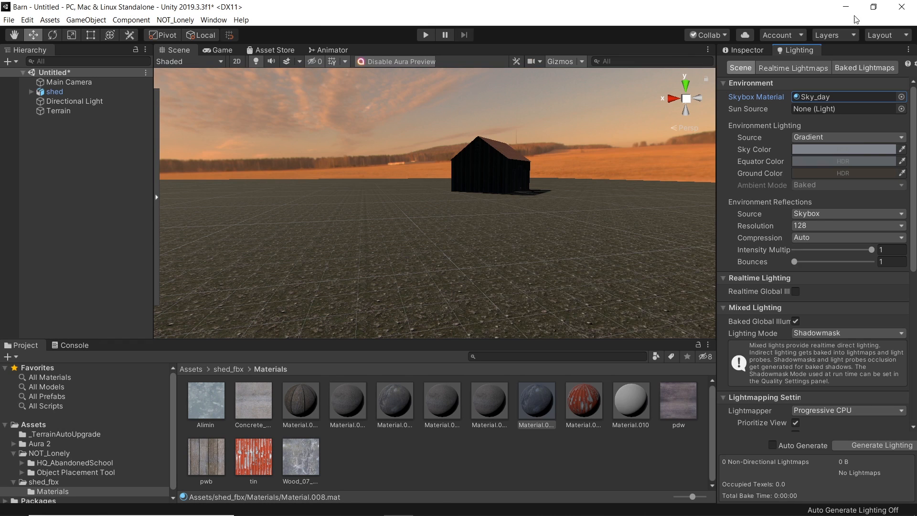
Step: Open the Sky_day skybox material and set its rotation to 237, checking against the reference barn photo
right_click_drag(494, 243, 479, 223)
right_click_drag(432, 258, 494, 241)
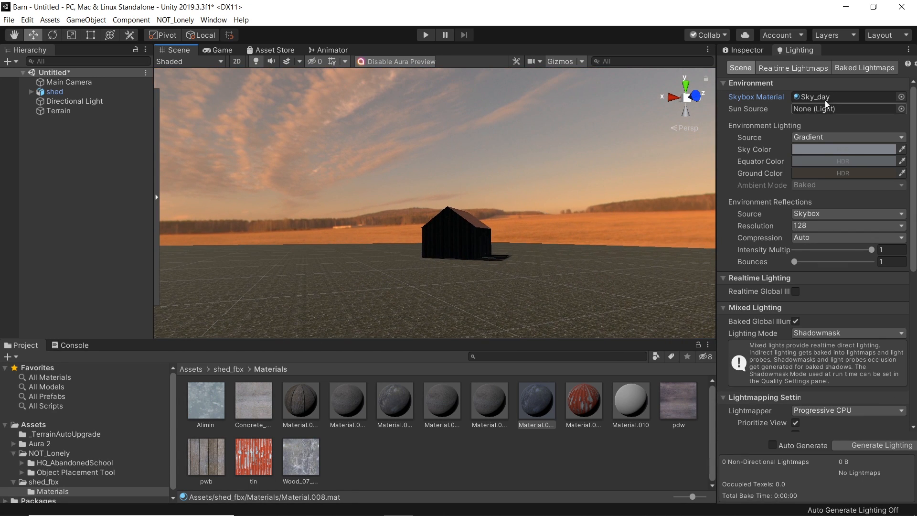
left_click(753, 51)
left_click(814, 50)
left_click(833, 97)
left_click(833, 98)
left_click(753, 52)
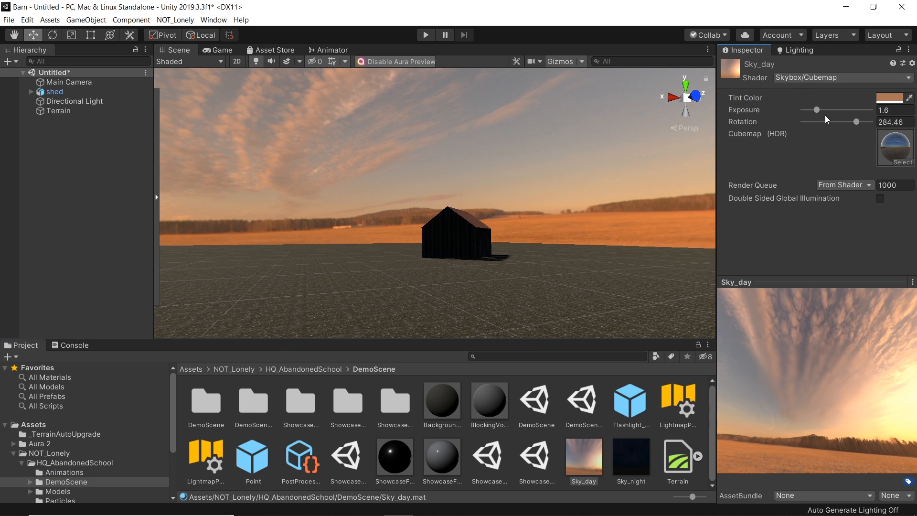
left_click_drag(817, 110, 843, 127)
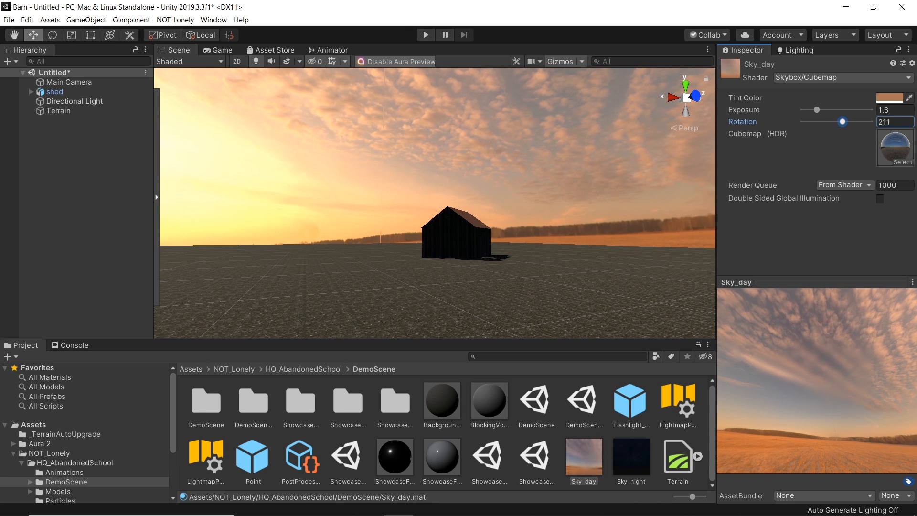
left_click(488, 509)
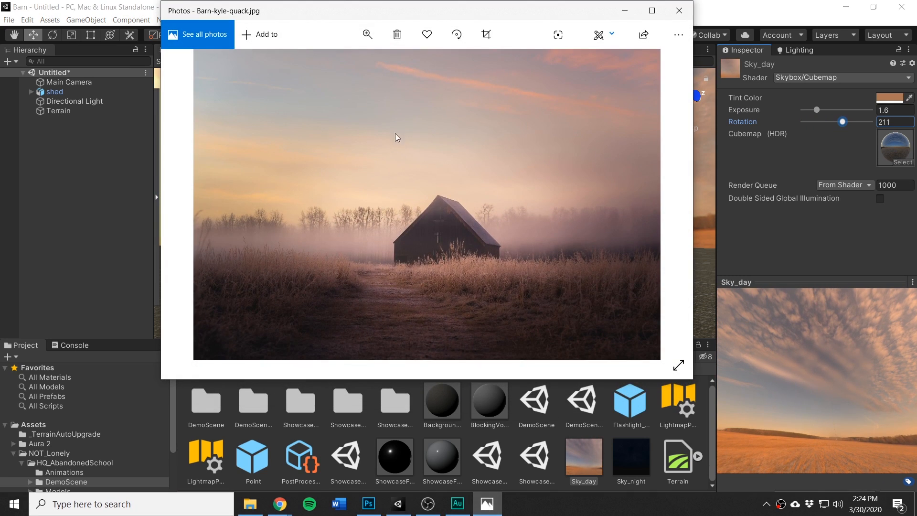
left_click(625, 12)
left_click_drag(845, 123, 852, 124)
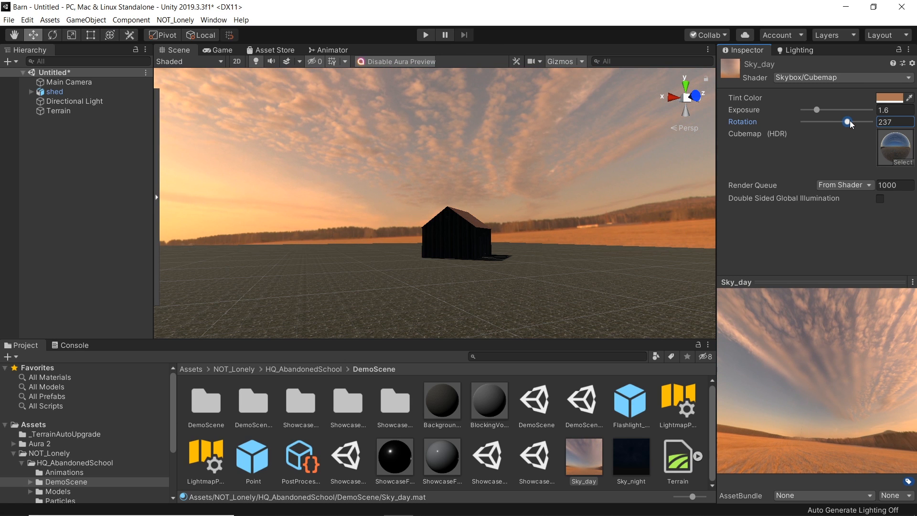
Step: Compare the Game view with the reference barn photo
right_click_drag(461, 226, 450, 274)
key("s")
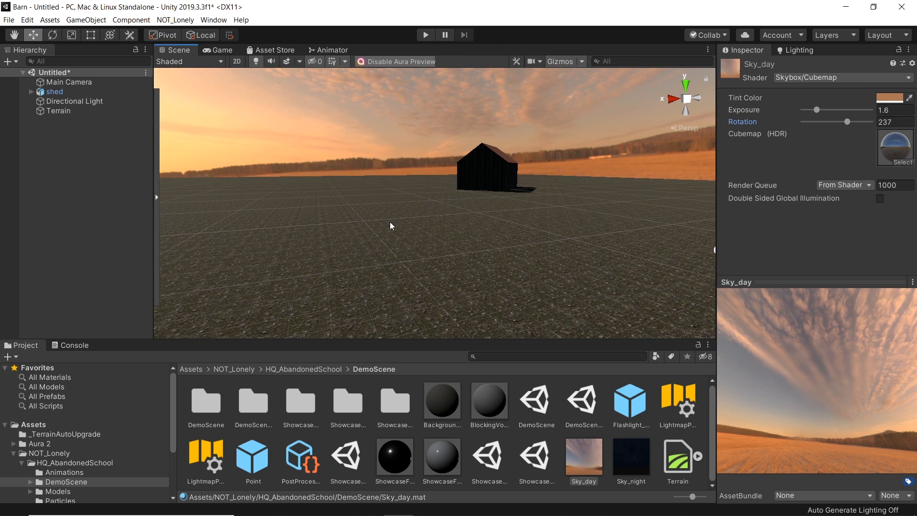
left_click(222, 51)
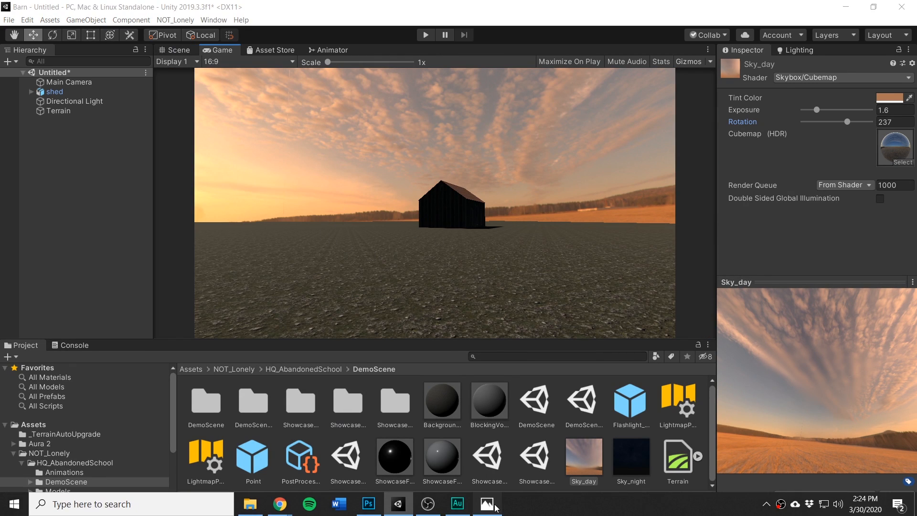
left_click(488, 504)
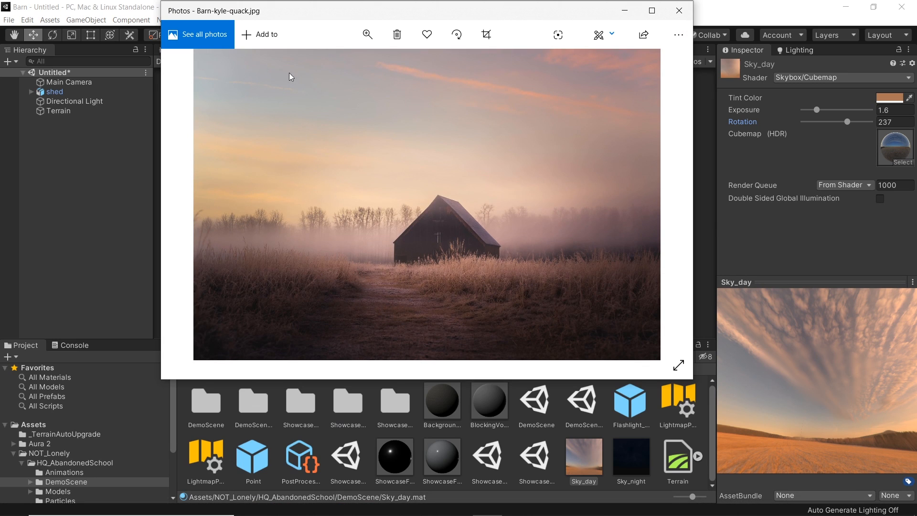
left_click(620, 14)
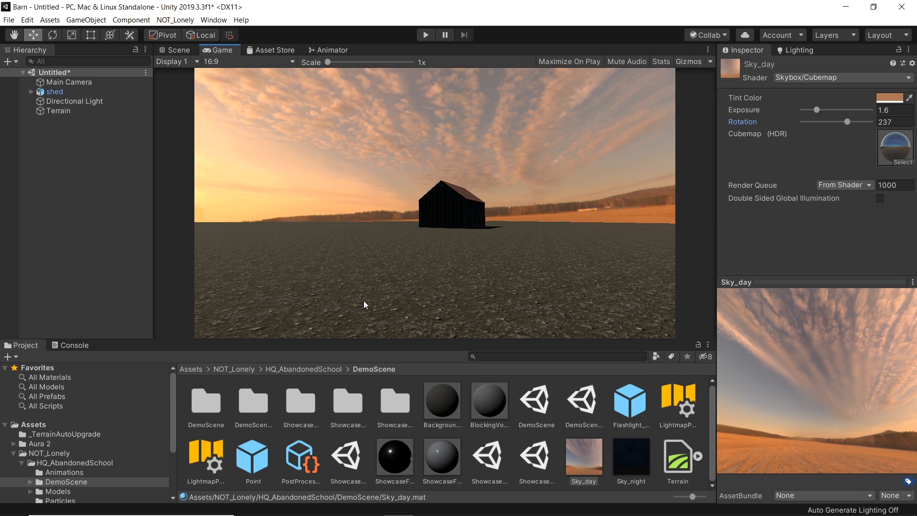
Step: Search the Asset Store for gravel assets, filtered to free assets only
left_click(268, 50)
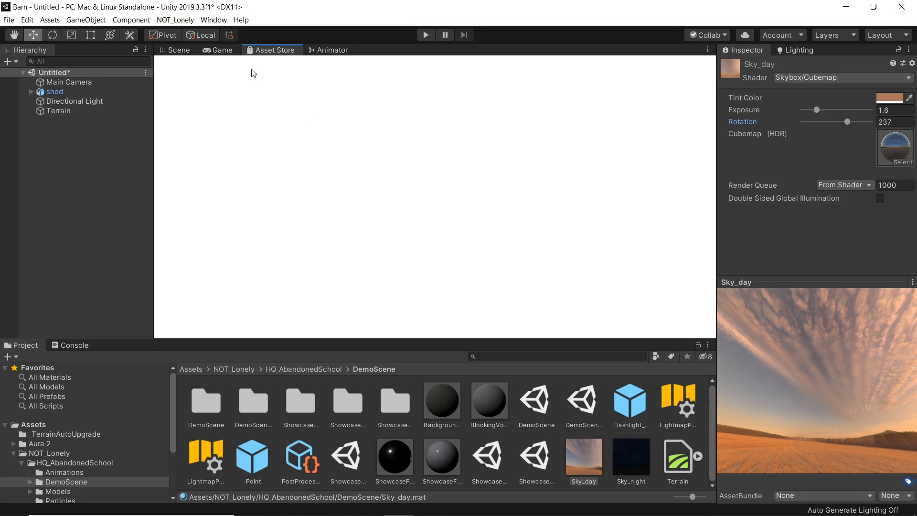
left_click(428, 88)
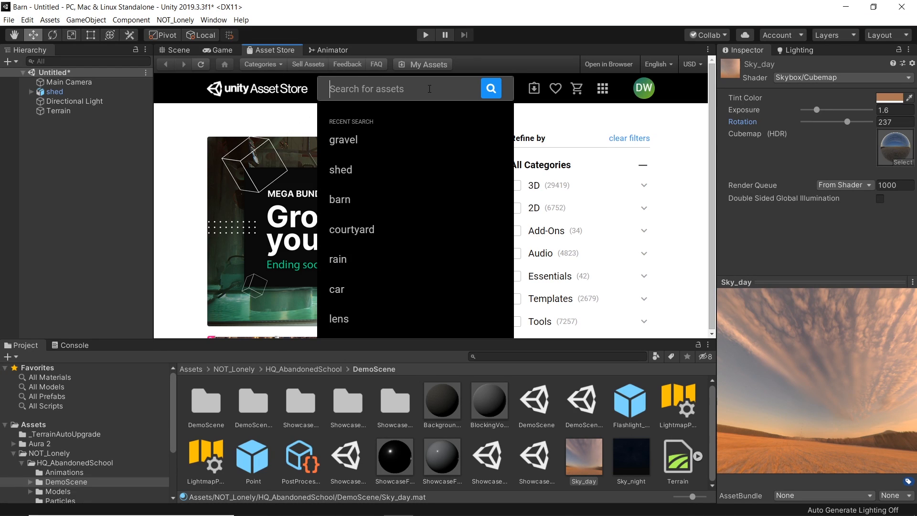
type("gravel")
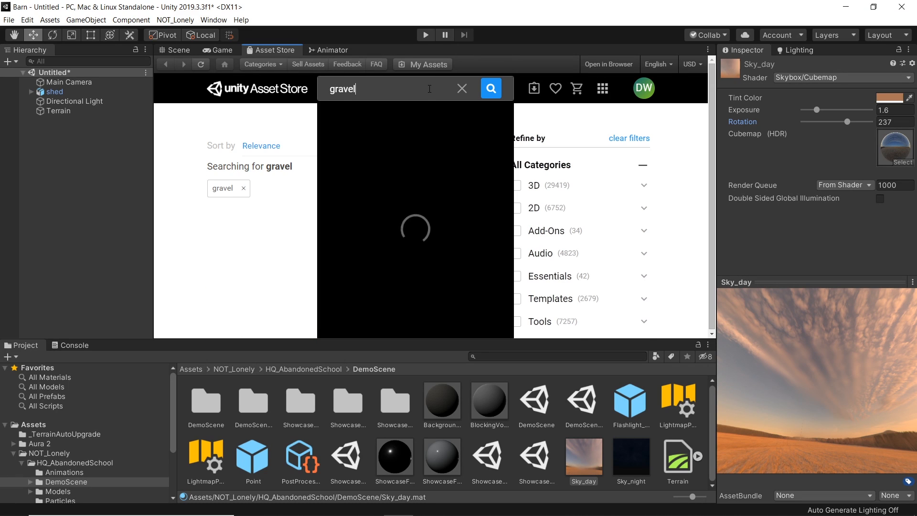
key("Return")
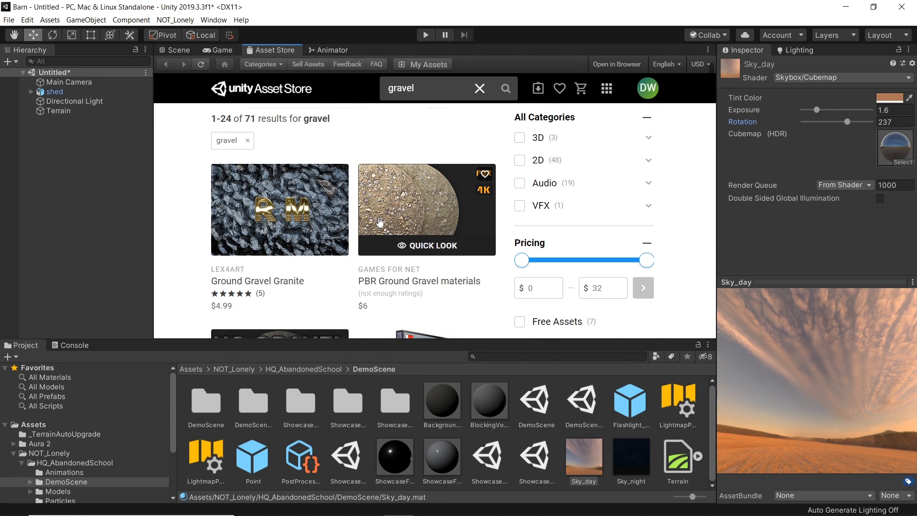
scroll(361, 310, "down", 3)
scroll(361, 311, "down", 6)
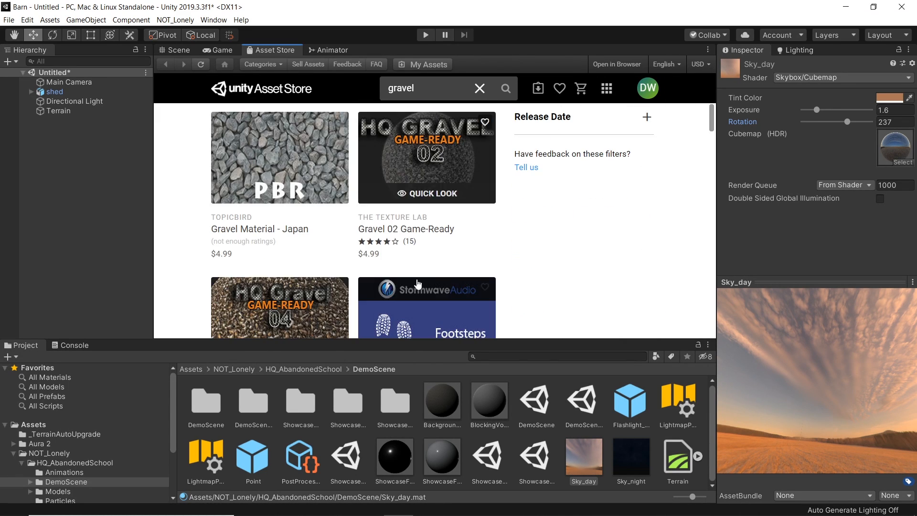
scroll(635, 282, "up", 4)
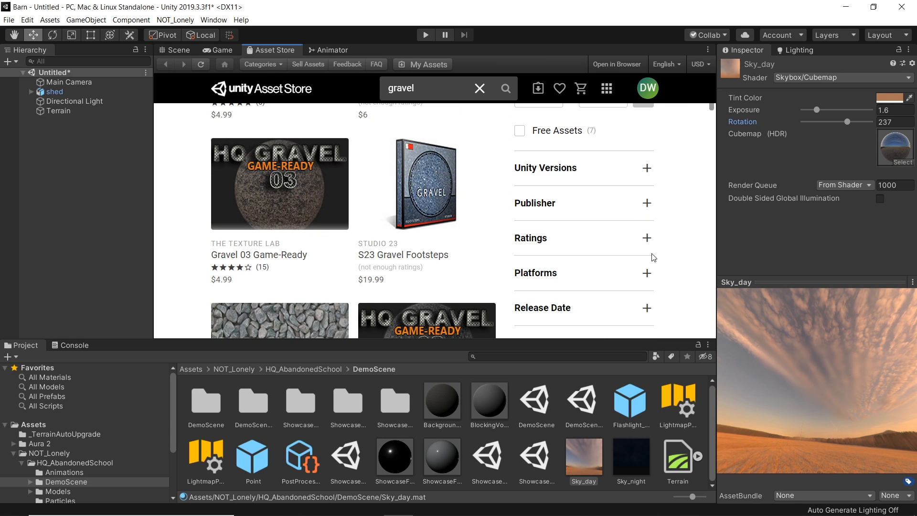
scroll(654, 230, "down", 2)
scroll(611, 230, "up", 4)
left_click(519, 226)
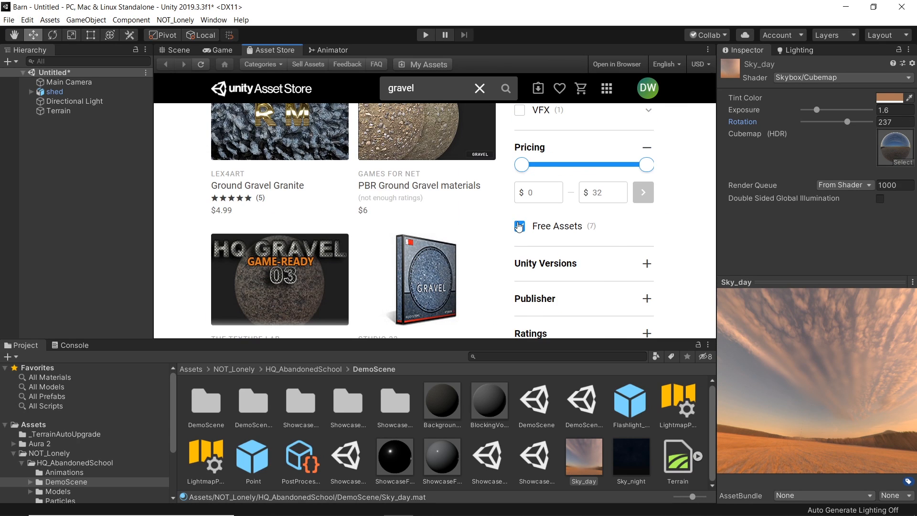
scroll(478, 192, "down", 1)
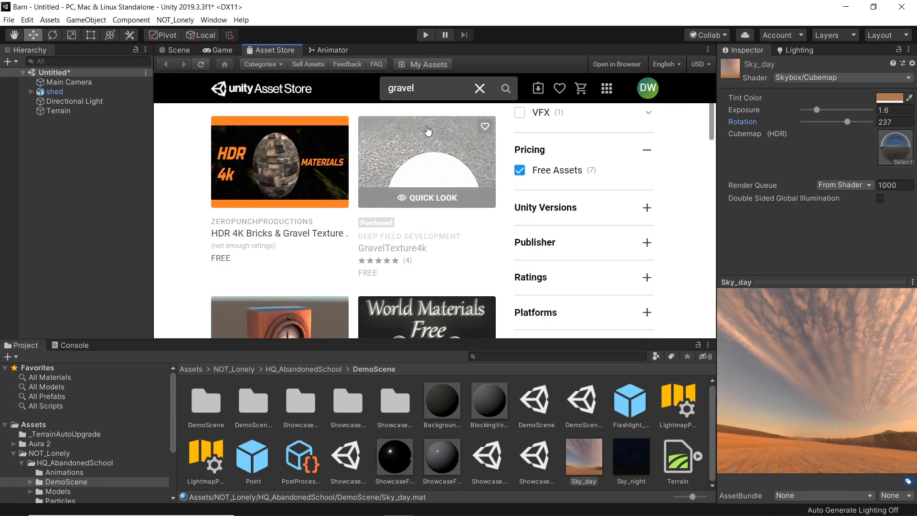
Step: Download and import the GravelTexture4k package with all its files
left_click(434, 161)
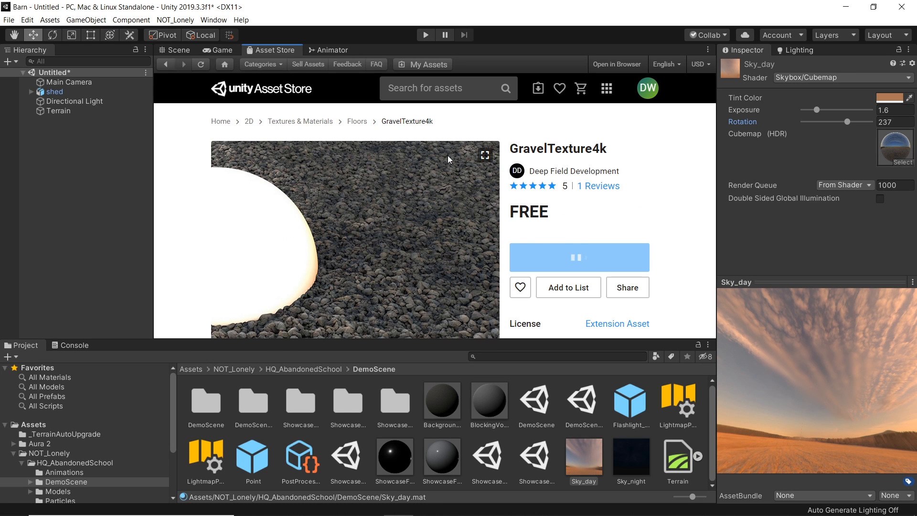
scroll(653, 218, "down", 1)
left_click(576, 280)
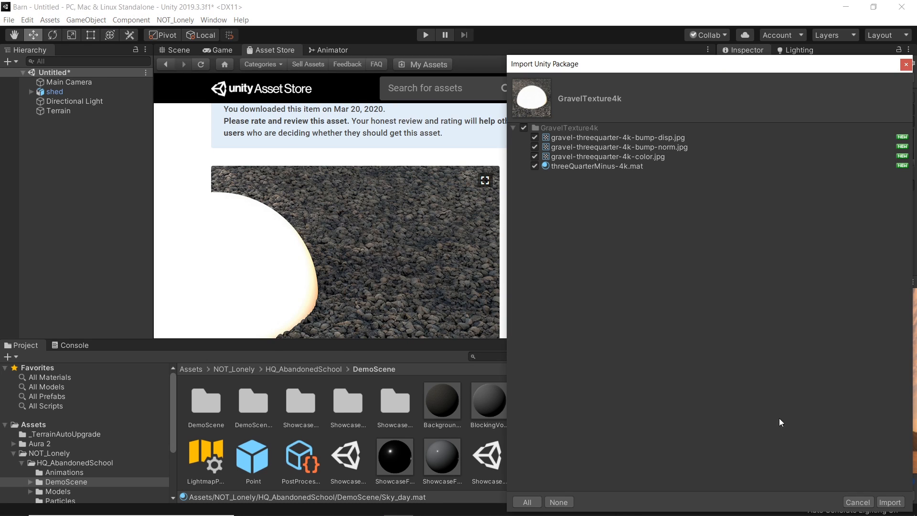
left_click(890, 502)
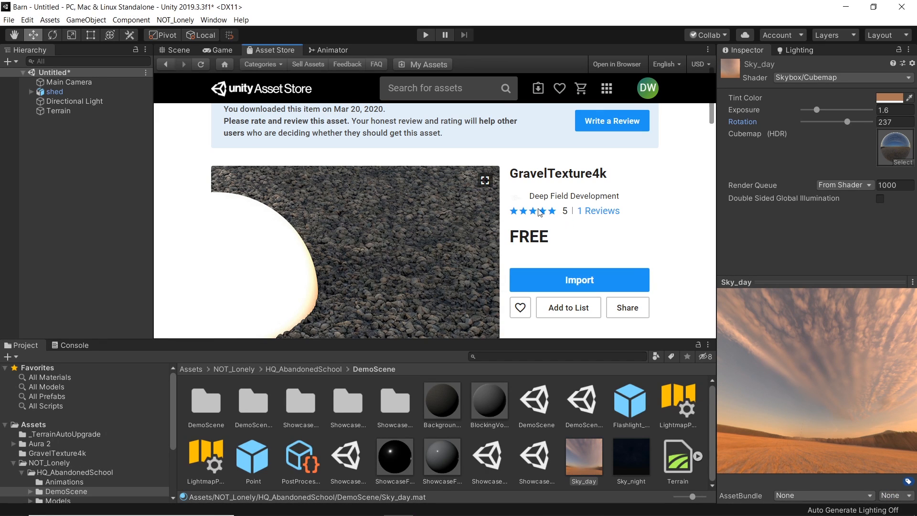
Step: Select the terrain and create a new paint layer using the gravel-threequarter-4k-color texture
left_click(183, 50)
left_click(455, 317)
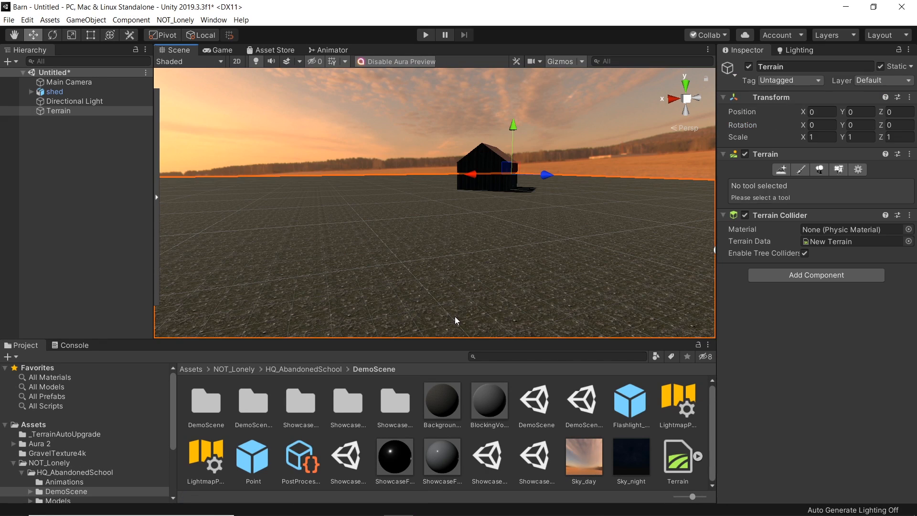
left_click(802, 169)
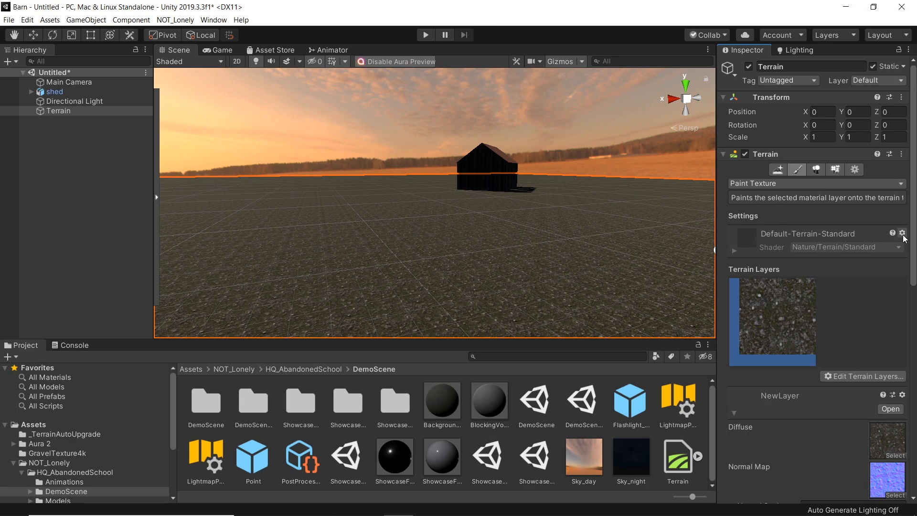
left_click(858, 375)
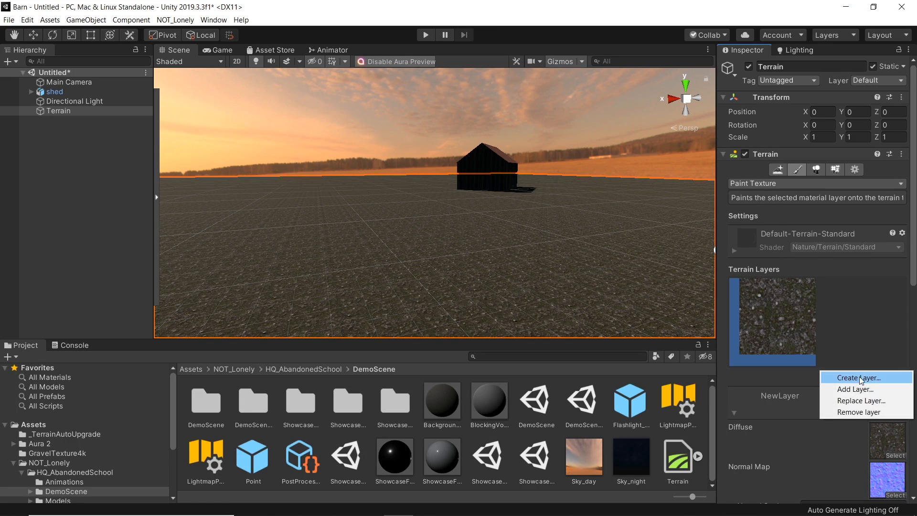
left_click(859, 377)
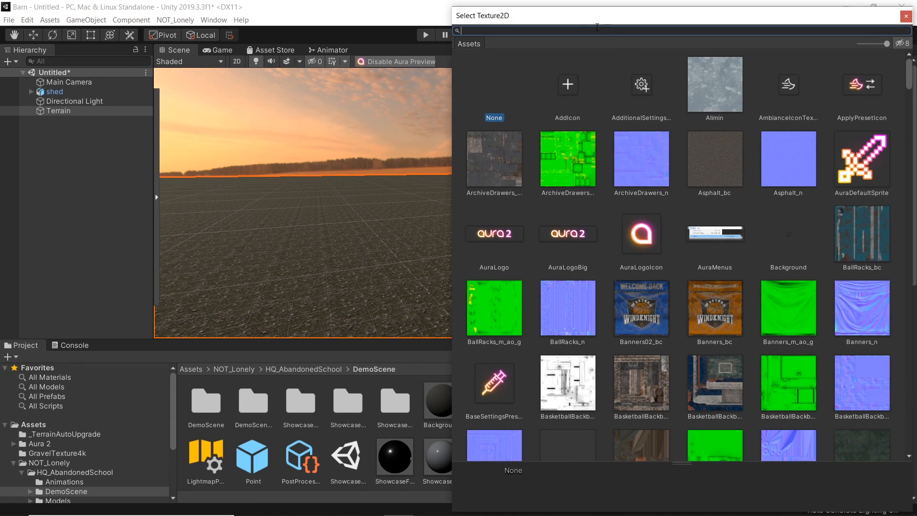
type("gravel")
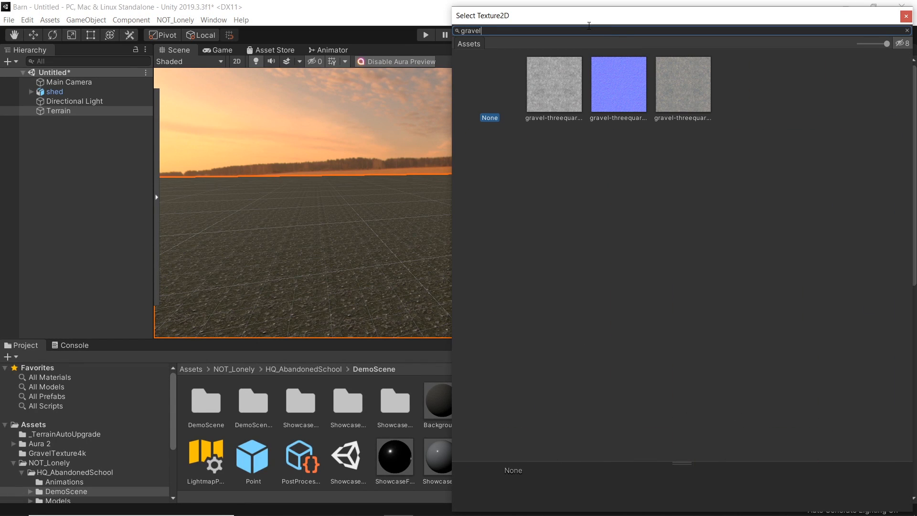
left_click(559, 97)
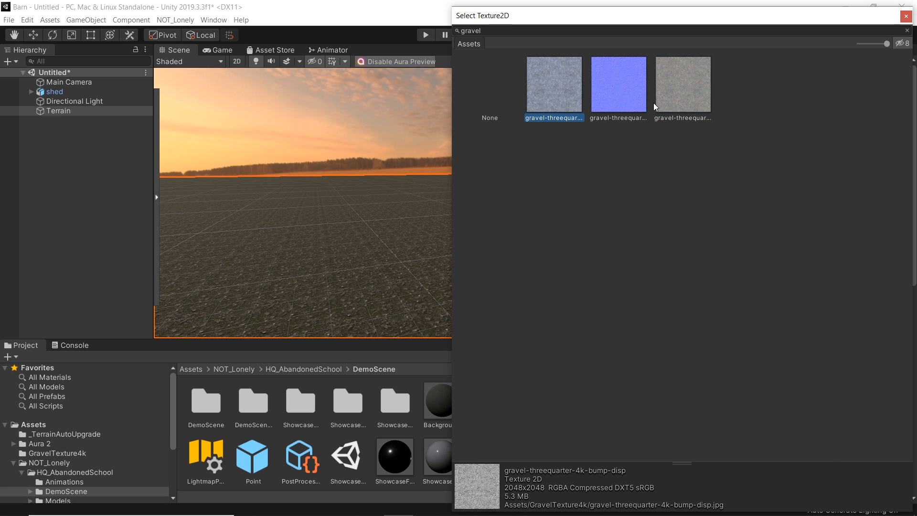
left_click(673, 95)
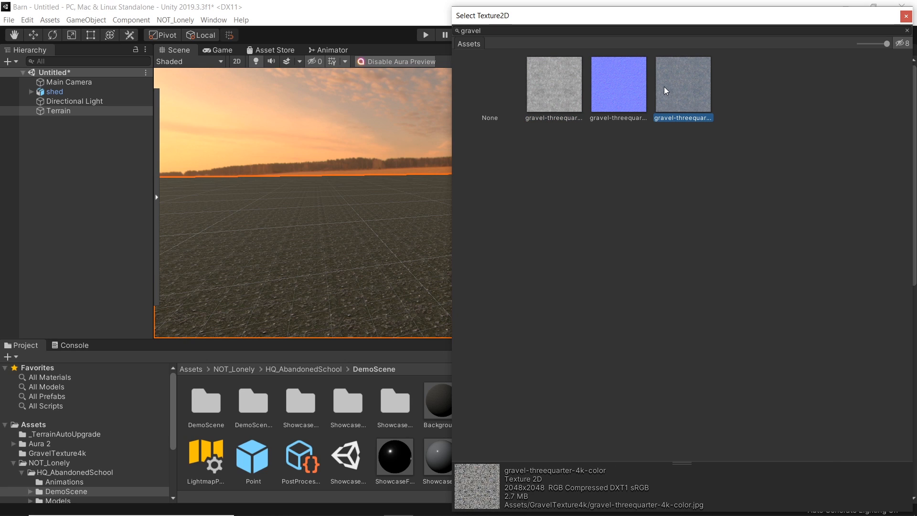
double_click(679, 88)
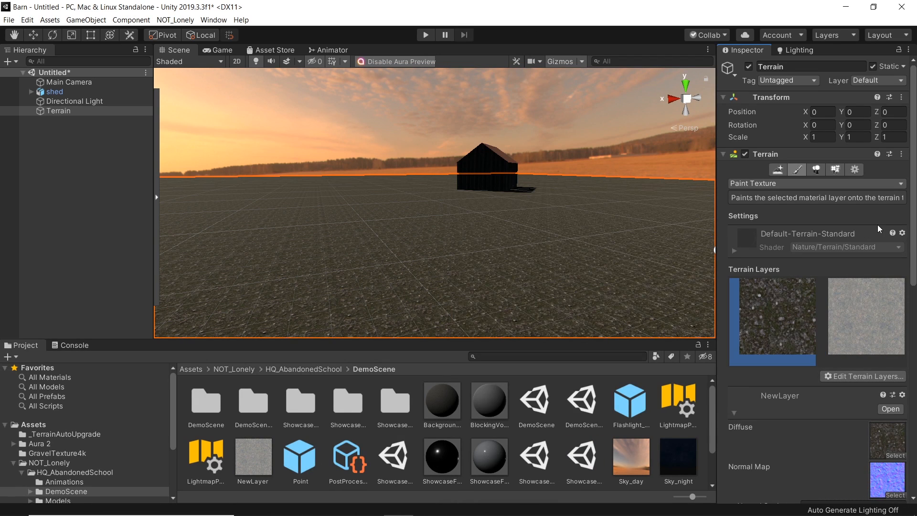
Step: Assign the gravel-threequarter-4k-bump-norm texture as the new terrain layer's normal map
scroll(902, 283, "down", 1)
left_click(884, 292)
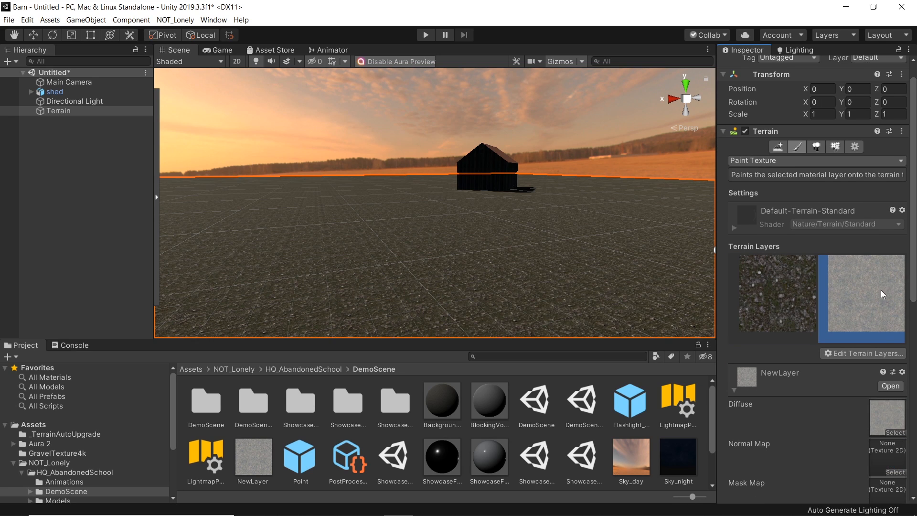
left_click(896, 473)
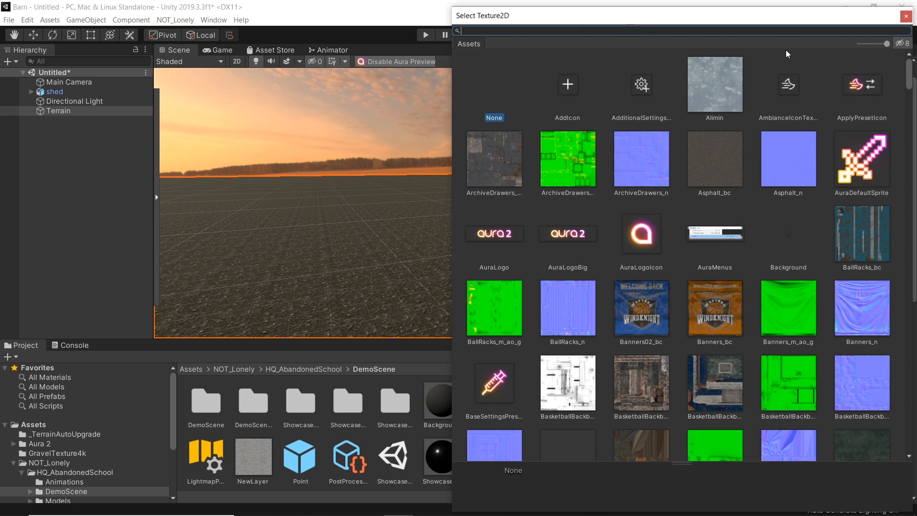
type("grave")
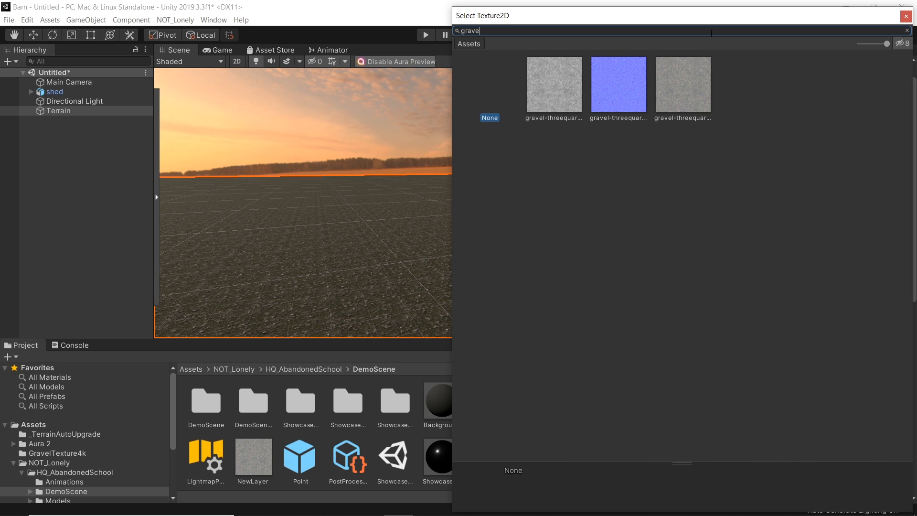
left_click(606, 97)
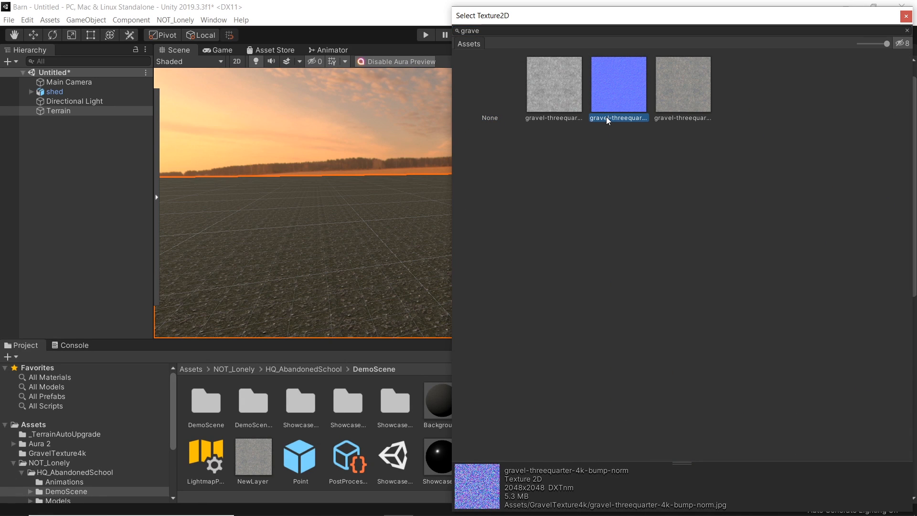
double_click(625, 85)
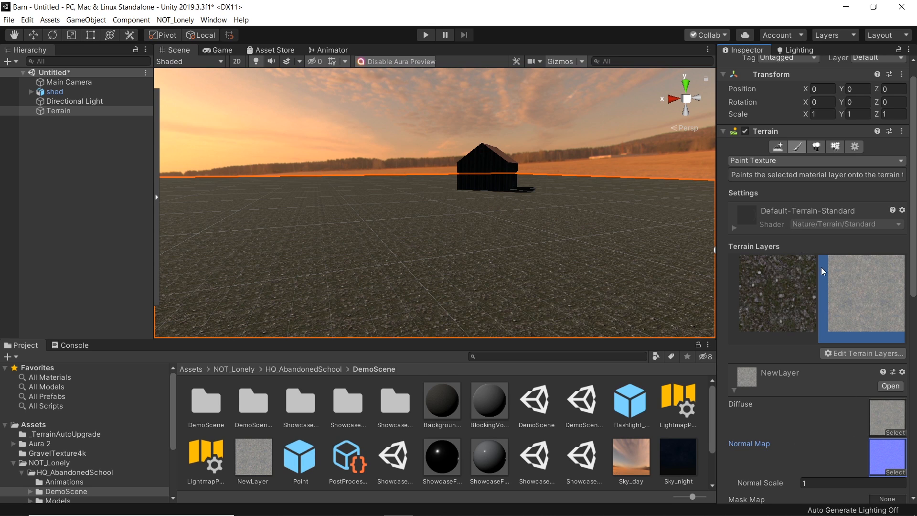
Step: Try painting a gravel stroke on the terrain with brush size 8, then undo it
scroll(907, 257, "down", 8)
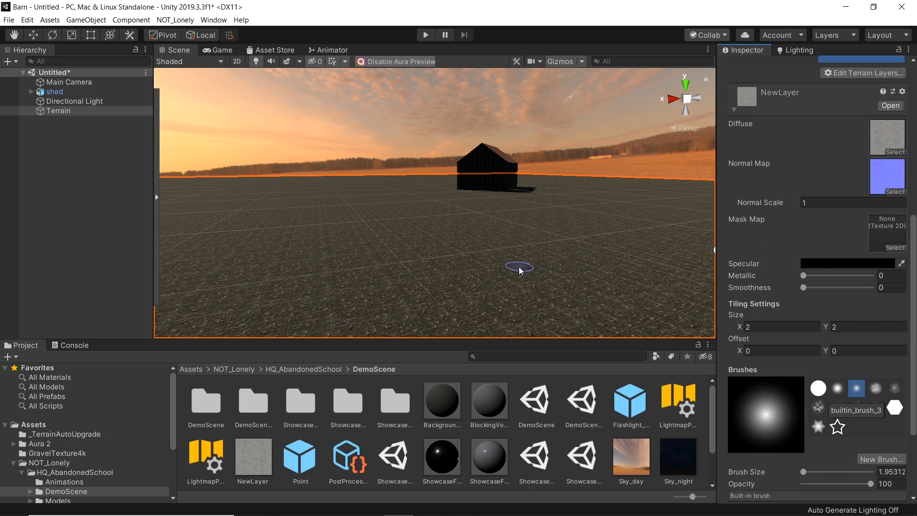
scroll(813, 393, "down", 4)
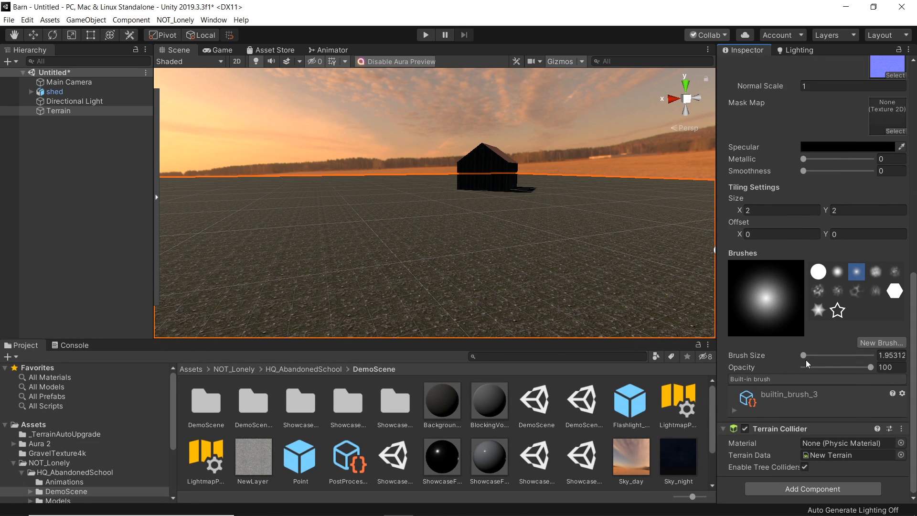
scroll(859, 239, "up", 12)
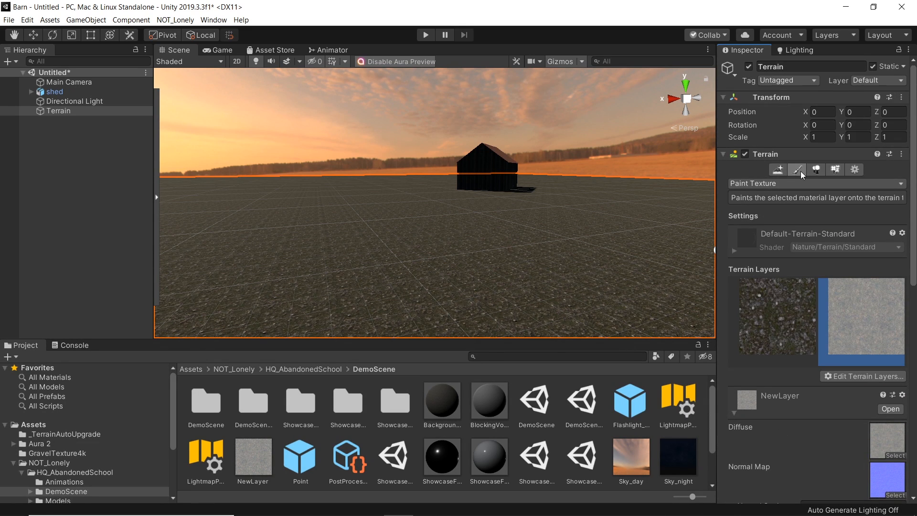
scroll(887, 438, "down", 14)
left_click_drag(804, 355, 808, 357)
mouse_move(360, 212)
right_mouse_down()
mouse_move(342, 306)
mouse_move(389, 220)
mouse_move(393, 228)
mouse_move(388, 222)
right_mouse_up()
key("s")
key("w")
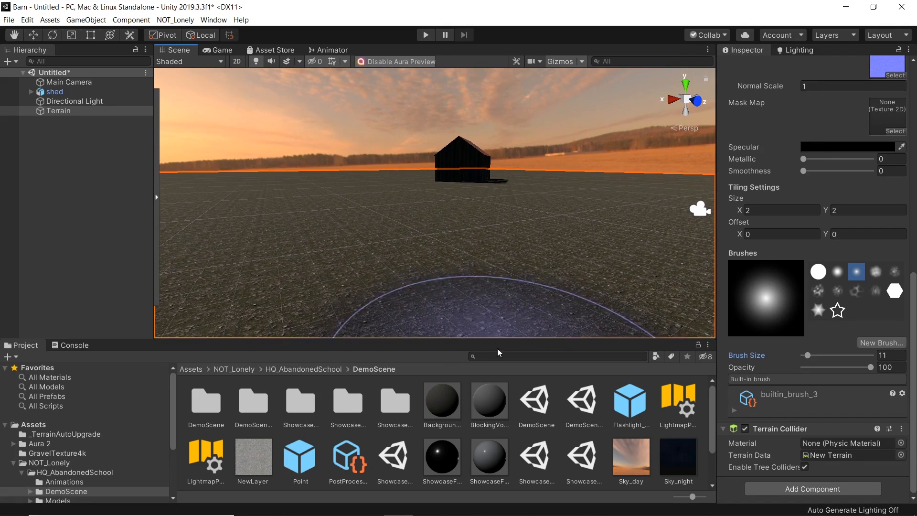
mouse_move(487, 260)
right_mouse_down()
mouse_move(467, 238)
mouse_move(446, 237)
mouse_move(457, 244)
right_mouse_up()
left_click_drag(808, 357, 807, 357)
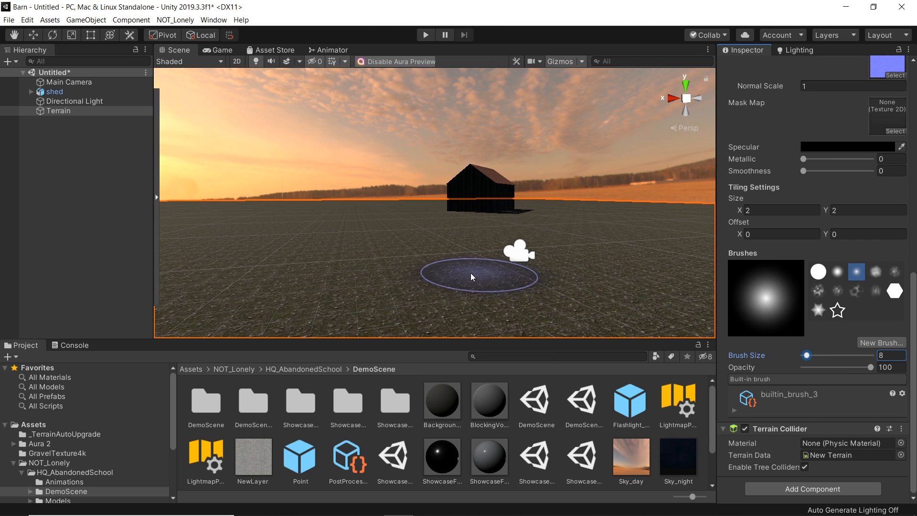
mouse_move(474, 268)
left_mouse_down()
mouse_move(453, 248)
mouse_move(463, 219)
left_mouse_up()
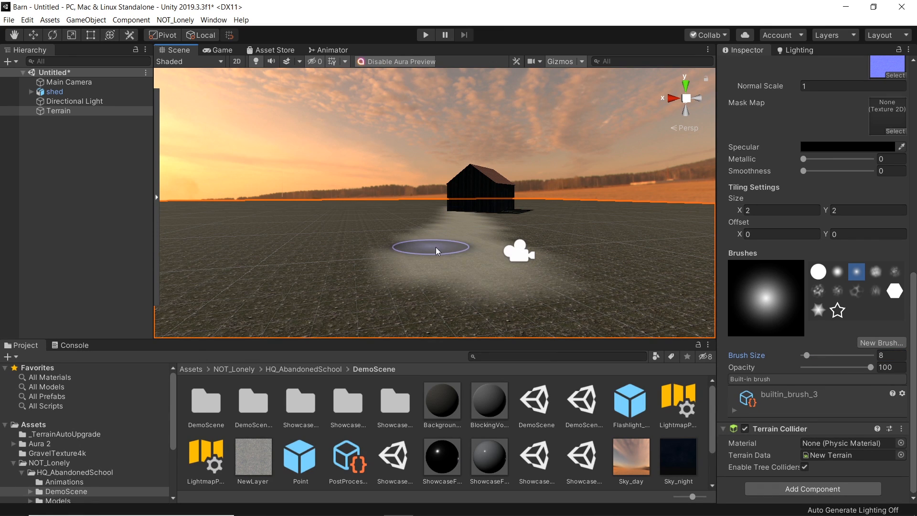
key("ctrl+z")
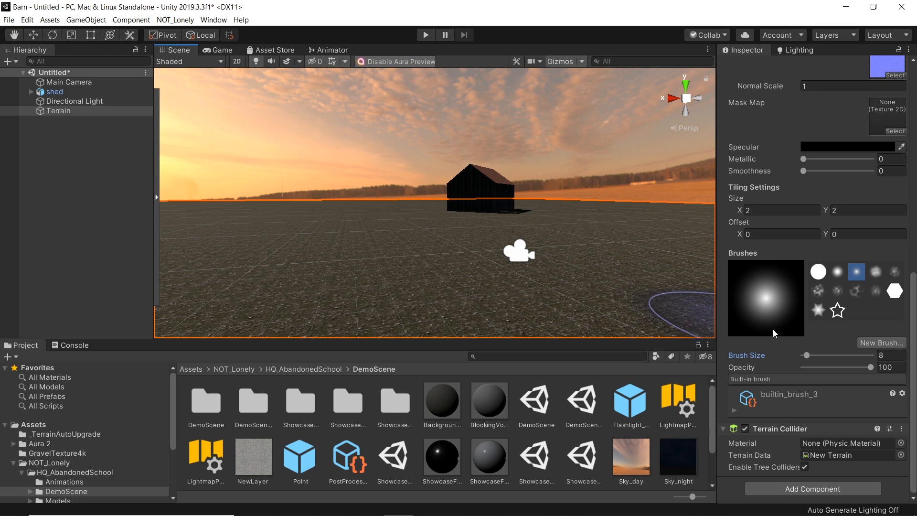
Step: Set the brush size to 4 and paint a gravel path from the camera toward the barn
left_click_drag(808, 354, 808, 355)
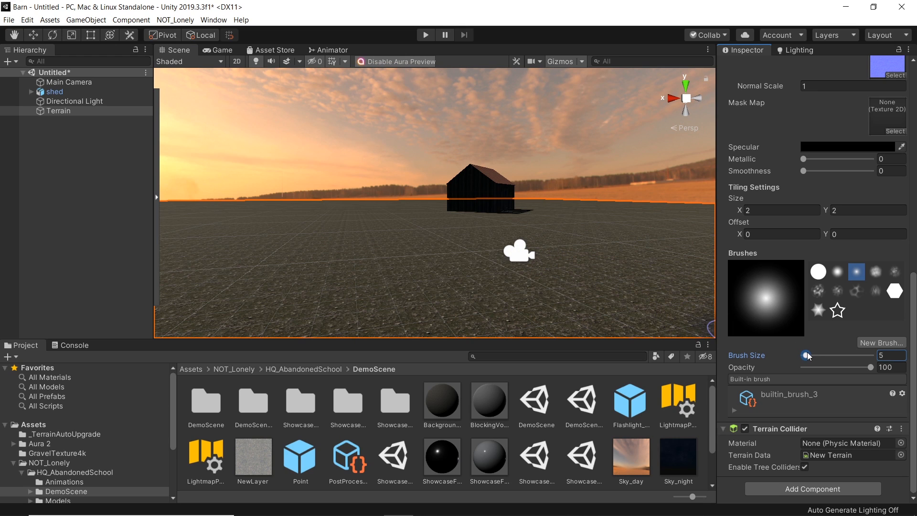
mouse_move(489, 271)
left_mouse_down()
mouse_move(475, 272)
mouse_move(447, 242)
left_mouse_up()
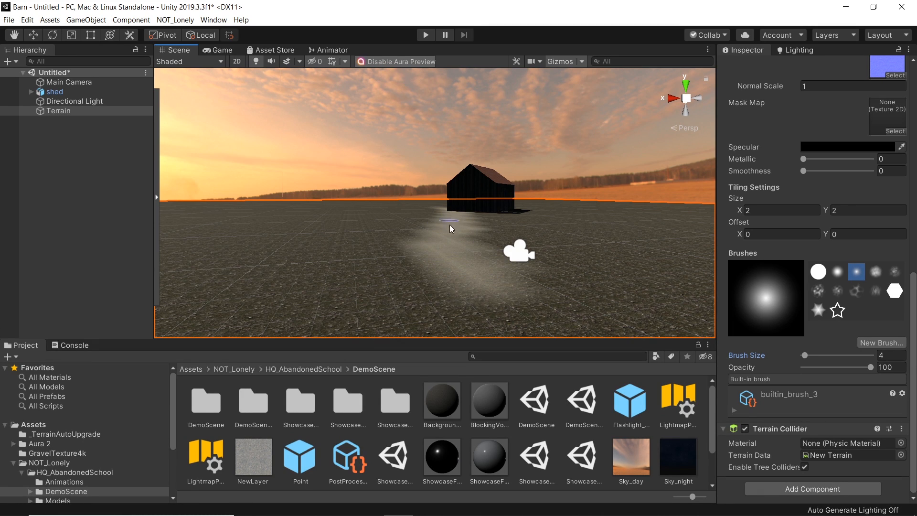
mouse_move(473, 235)
left_mouse_down("alt")
mouse_move(444, 231)
mouse_move(448, 245)
mouse_move(487, 271)
mouse_move(485, 298)
mouse_move(421, 287)
mouse_move(529, 232)
mouse_move(496, 217)
mouse_move(515, 223)
mouse_move(511, 206)
mouse_move(503, 215)
left_mouse_up("alt")
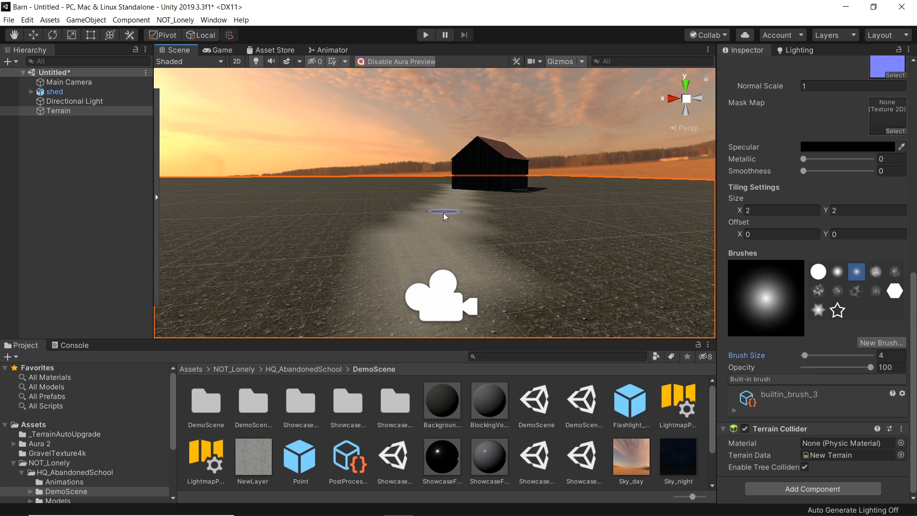
Step: Open the terrain's Paint Details tool and add a grass texture detail using Grass05
scroll(441, 212, "up", 3)
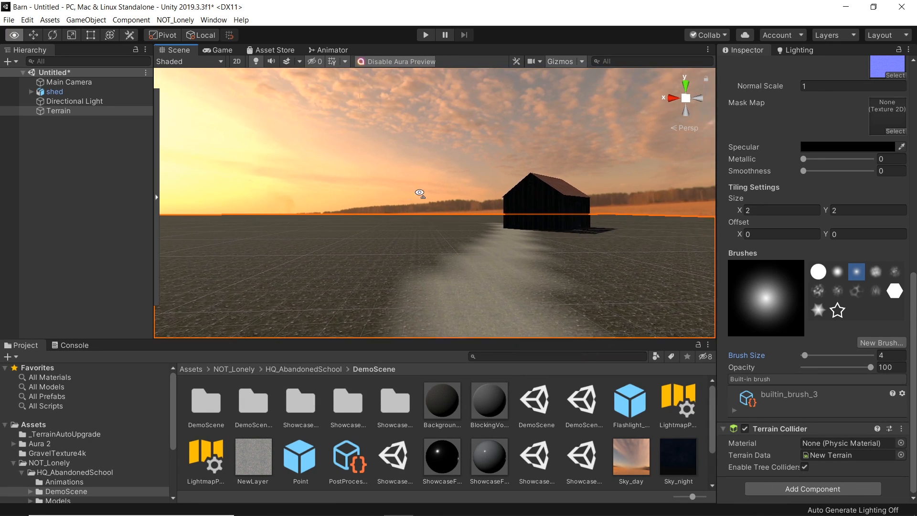
scroll(793, 96, "up", 10)
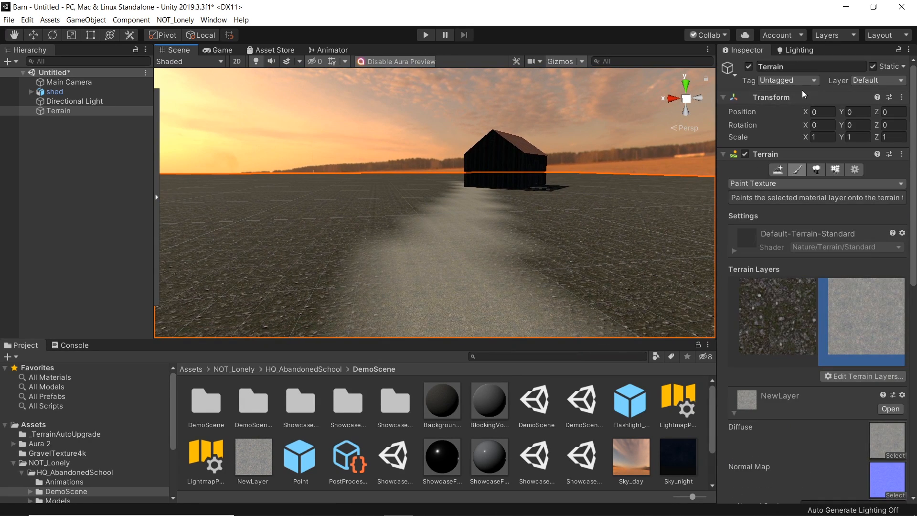
left_click(834, 170)
scroll(858, 318, "down", 4)
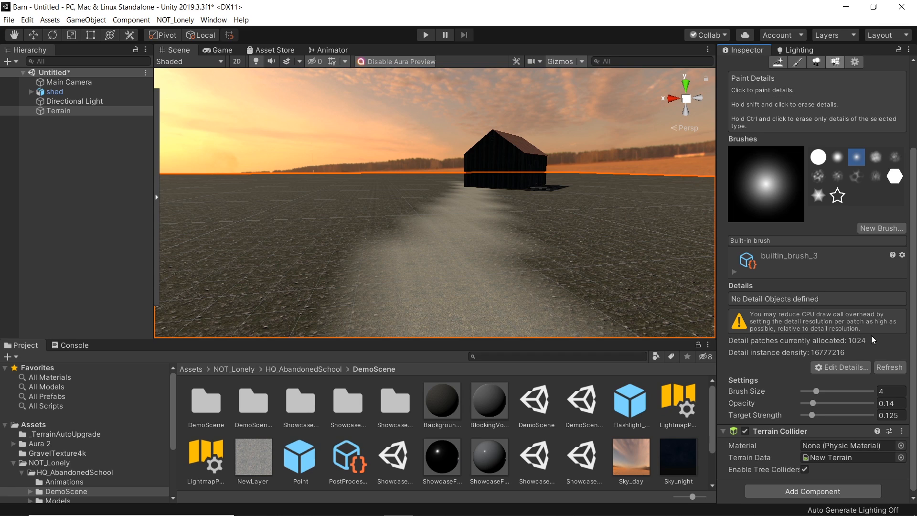
left_click(848, 369)
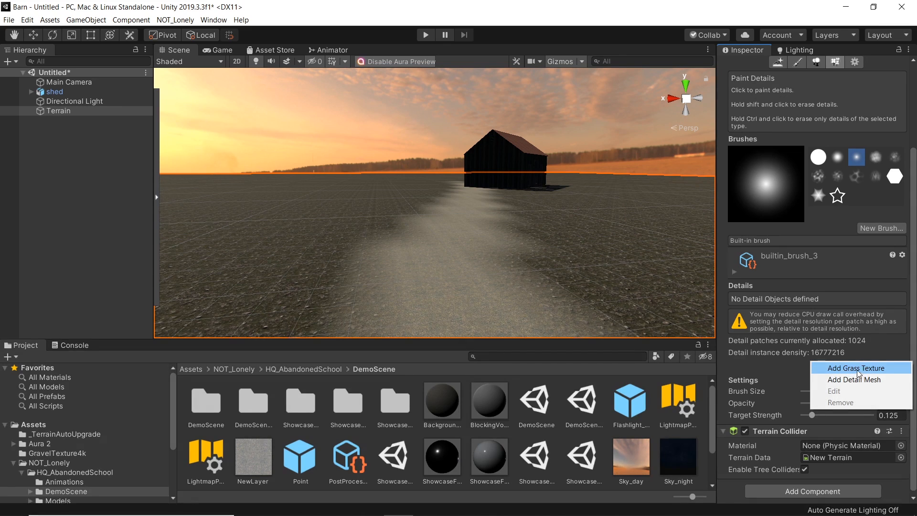
left_click(856, 372)
left_click(908, 291)
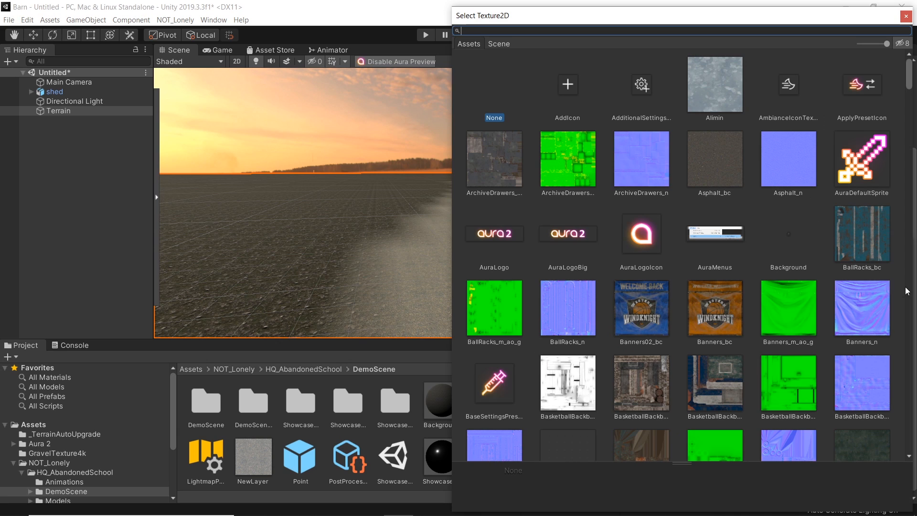
type("gra")
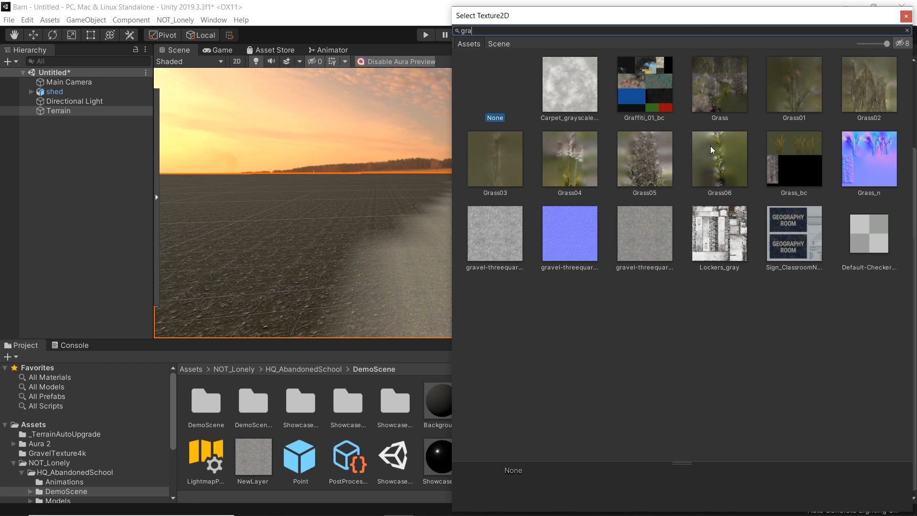
left_click(653, 168)
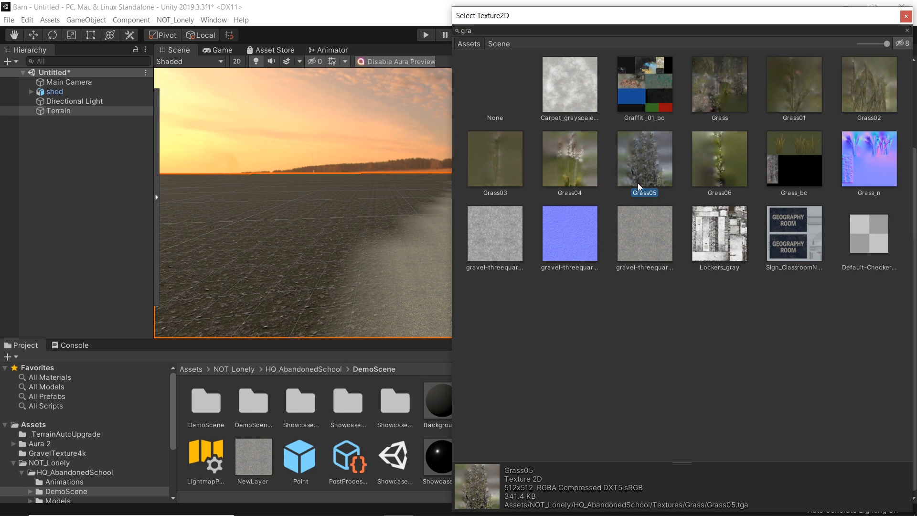
double_click(643, 168)
Step: Set the grass healthy color to white and dry color to grey, and turn off Billboard
left_click(795, 359)
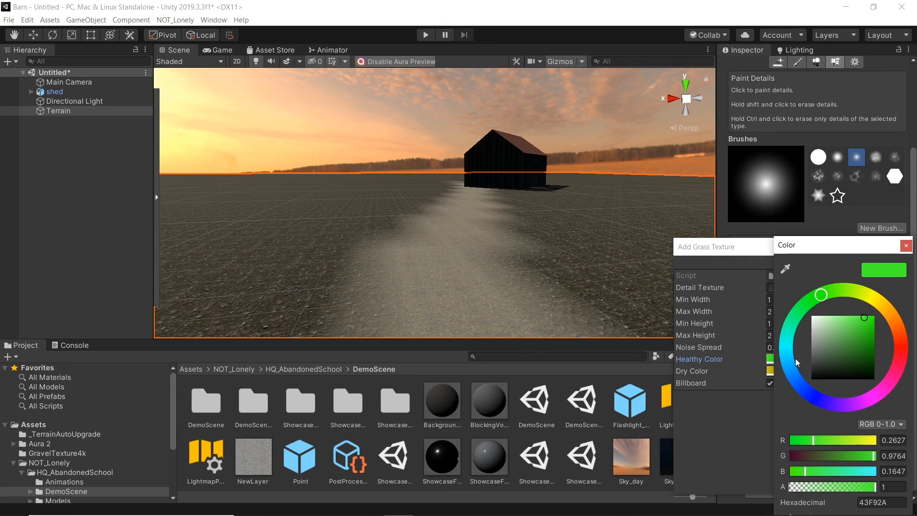
left_click_drag(828, 323, 772, 279)
left_click(905, 246)
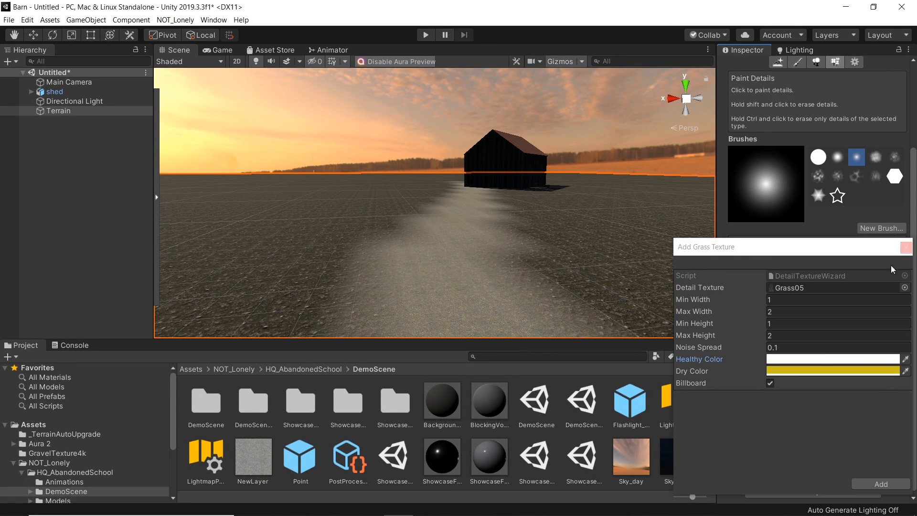
left_click(784, 371)
left_click_drag(827, 318, 793, 330)
left_click(907, 229)
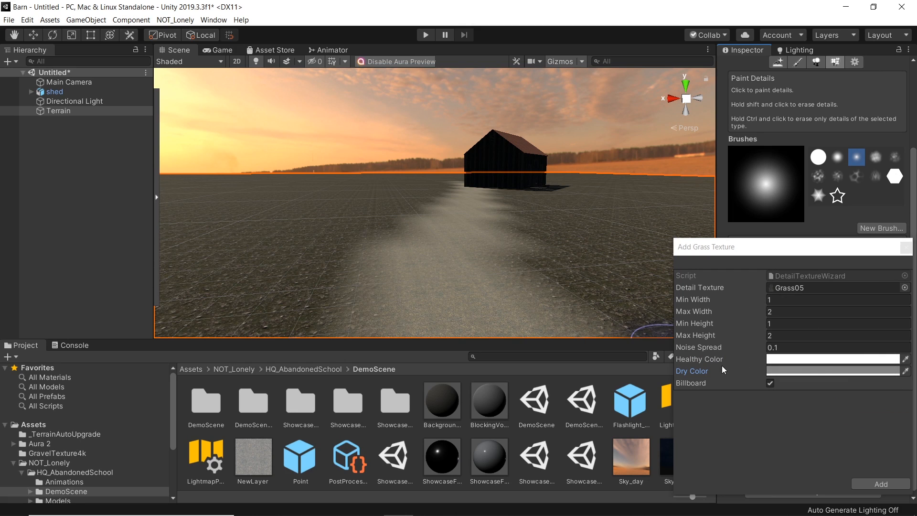
left_click(770, 383)
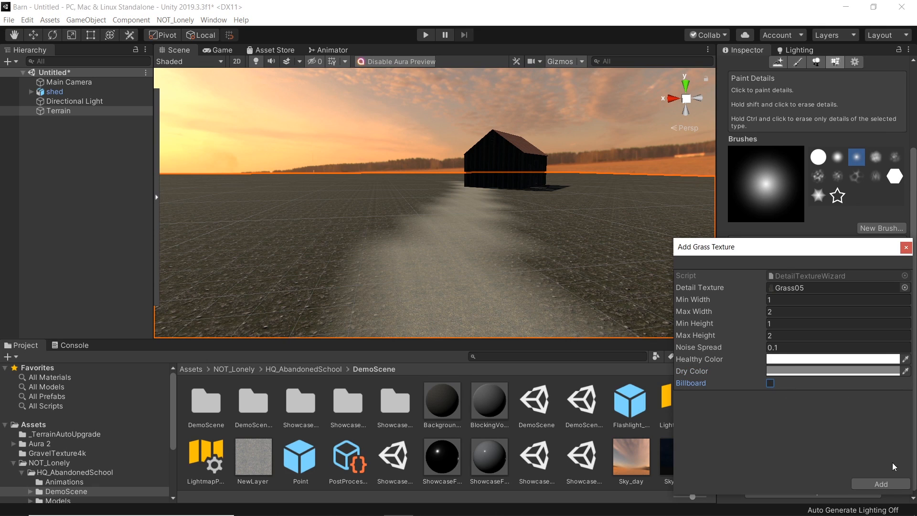
Step: Set the grass height range to 0.5–3, add the detail, and paint grass along both sides of the path
left_click(765, 336)
type("3")
left_click(797, 321)
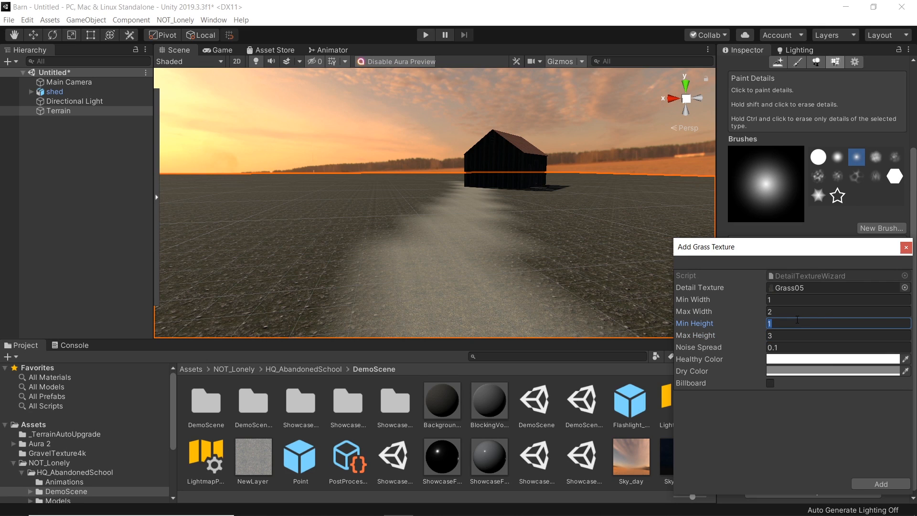
type("0.5")
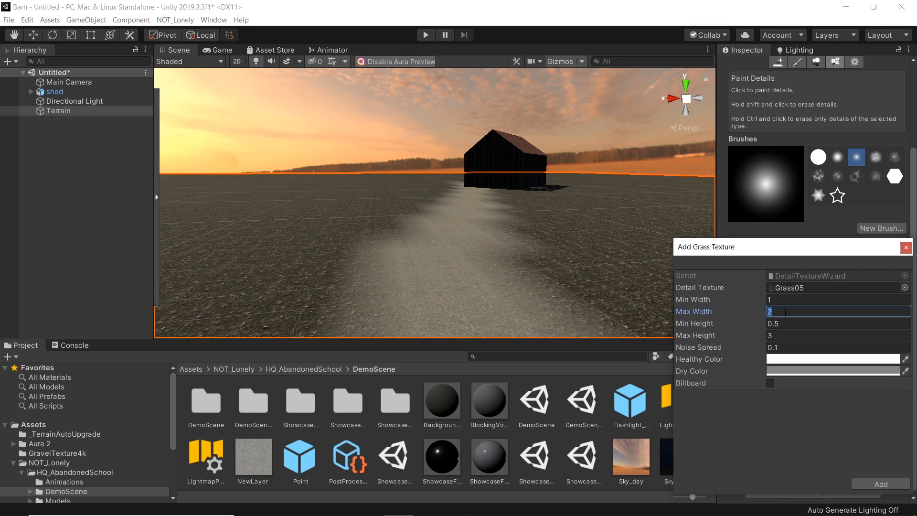
left_click(881, 484)
mouse_move(526, 237)
left_mouse_down()
mouse_move(580, 264)
mouse_move(613, 226)
mouse_move(575, 254)
mouse_move(644, 227)
left_mouse_up()
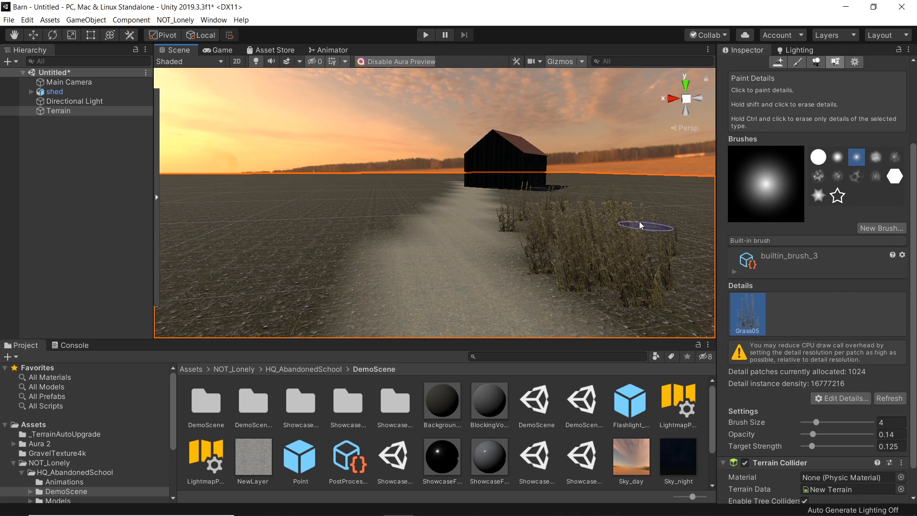
mouse_move(532, 235)
left_mouse_down("alt")
mouse_move(379, 245)
mouse_move(315, 223)
mouse_move(338, 227)
mouse_move(363, 193)
mouse_move(382, 214)
mouse_move(274, 254)
mouse_move(352, 266)
mouse_move(320, 245)
left_mouse_up("alt")
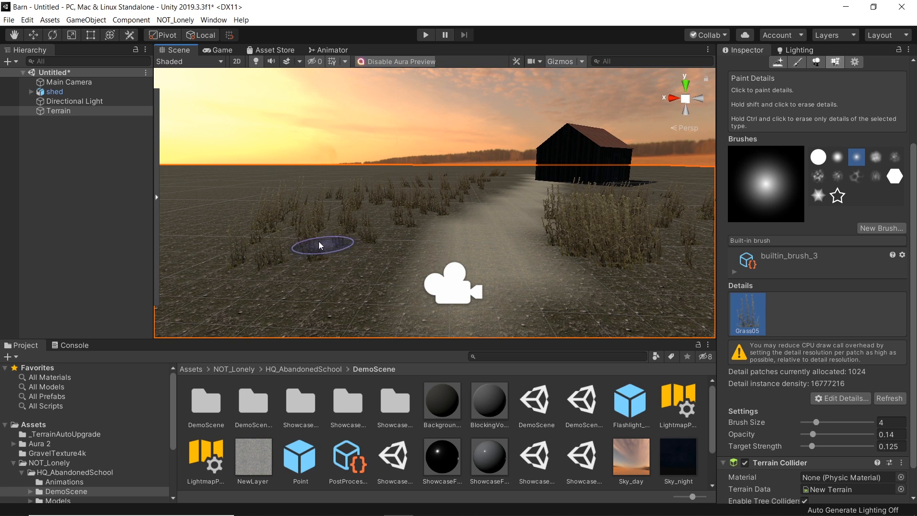
Step: Edit the Grass05 detail, setting its max height to 2, and apply the change
double_click(748, 313)
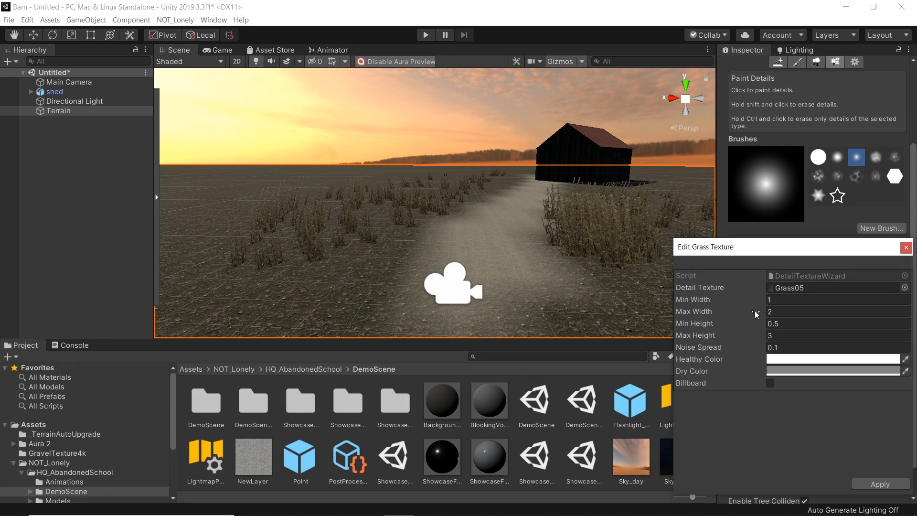
left_click(783, 335)
type("3")
key("BackSpace")
type("2")
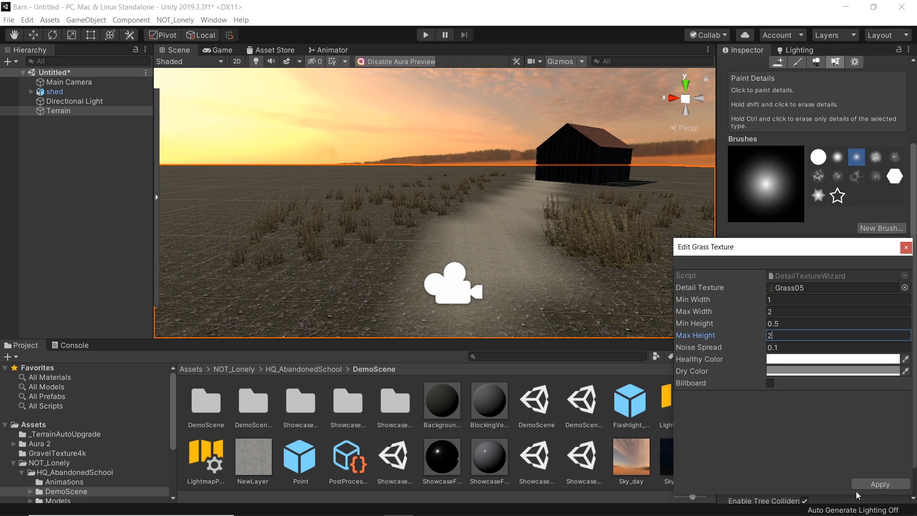
left_click(880, 484)
Step: Set the Grass05 detail's min height to 0.2 and apply the change
left_click(779, 336)
key("BackSpace")
type("3")
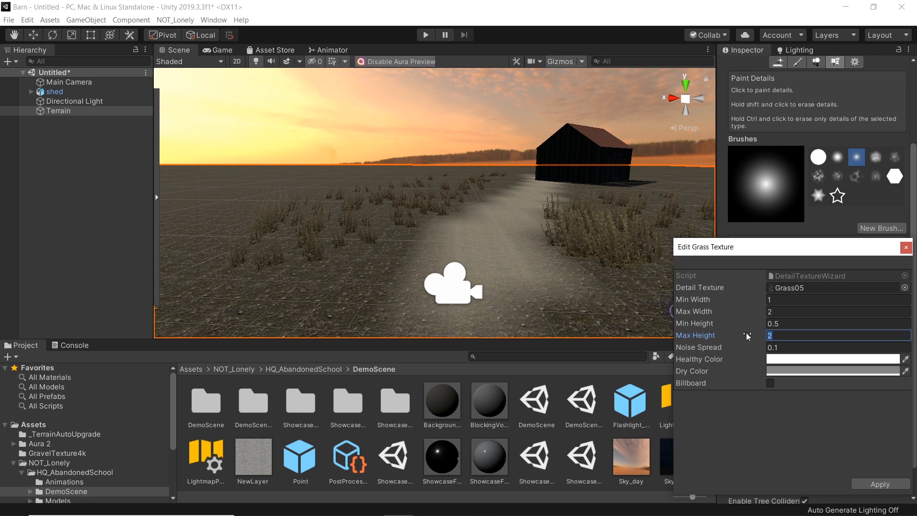
type("4")
left_click_drag(779, 336, 739, 344)
type("52")
left_click_drag(786, 326, 774, 327)
type("2")
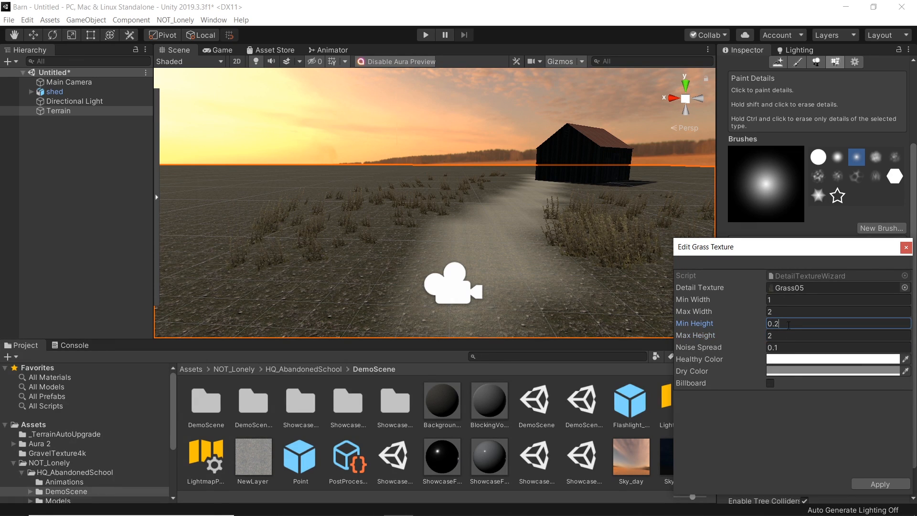
left_click(880, 484)
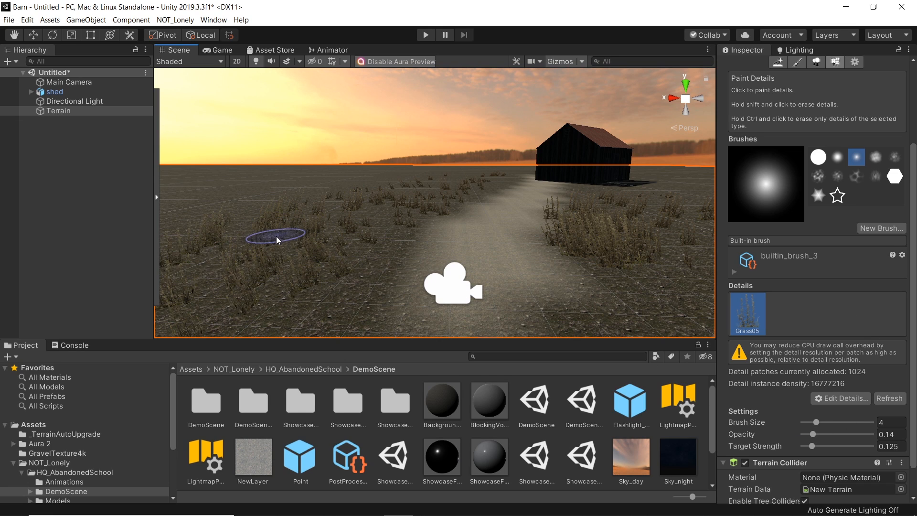
Step: Set the brush size to 12.5, paint more grass beside the path, and undo the last two strokes
mouse_move(813, 434)
left_mouse_down()
mouse_move(851, 437)
mouse_move(841, 446)
mouse_move(858, 434)
left_mouse_up()
left_click_drag(850, 446, 862, 447)
right_click_drag(540, 250, 577, 255)
left_click(831, 422)
mouse_move(602, 246)
left_mouse_down()
mouse_move(628, 247)
mouse_move(573, 194)
mouse_move(609, 194)
mouse_move(561, 225)
left_mouse_up()
mouse_move(361, 183)
left_mouse_down()
mouse_move(296, 239)
mouse_move(232, 196)
left_mouse_up()
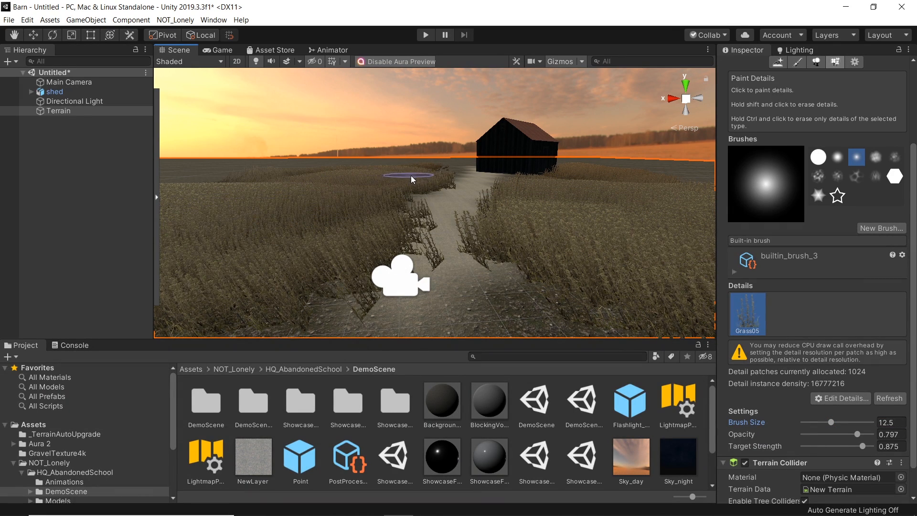
key("ctrl+z")
key("ctrl+z")
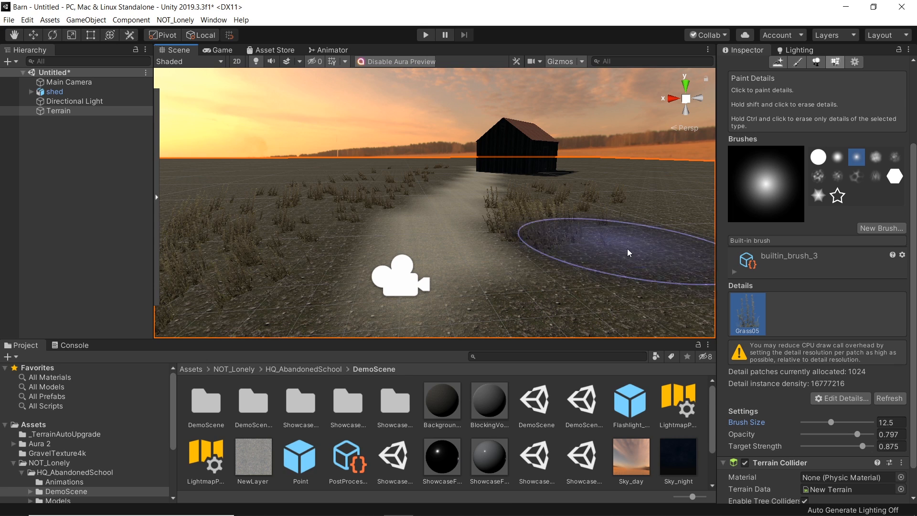
Step: Set opacity to 0.504 and target strength to 0.5625, and paint grass on both sides of the near path
left_click(837, 434)
left_click(841, 446)
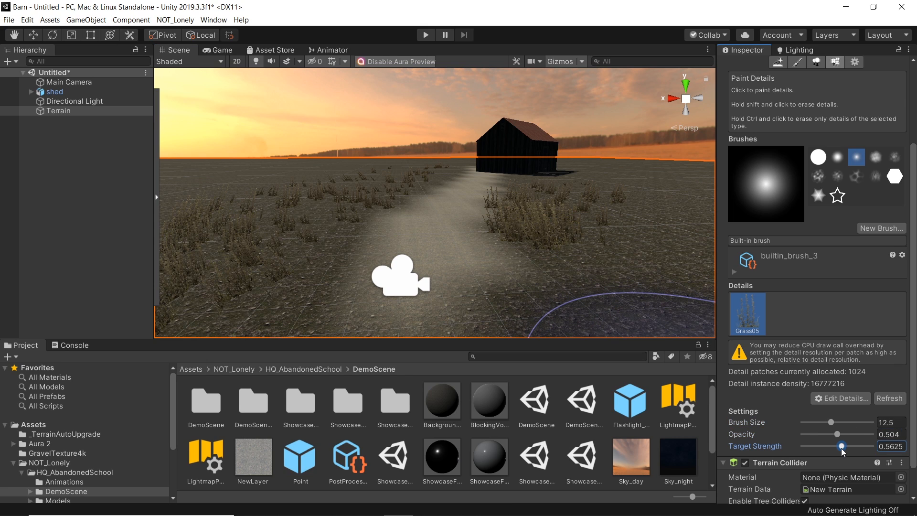
mouse_move(573, 244)
left_mouse_down()
mouse_move(612, 248)
mouse_move(624, 182)
mouse_move(549, 195)
mouse_move(622, 194)
left_mouse_up()
mouse_move(307, 188)
left_mouse_down()
mouse_move(245, 266)
mouse_move(369, 179)
left_mouse_up()
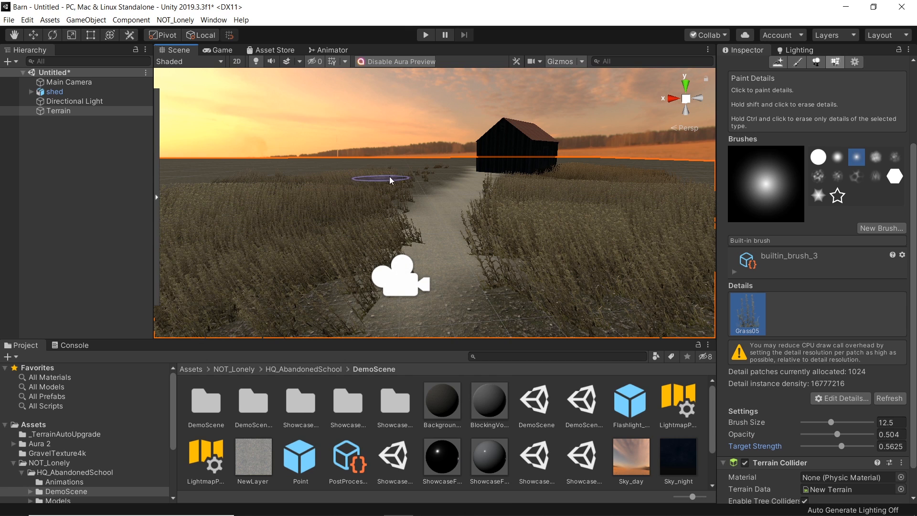
right_click_drag(356, 202, 321, 233)
mouse_move(425, 218)
left_mouse_down("shift")
mouse_move(466, 185)
mouse_move(481, 191)
mouse_move(468, 201)
left_mouse_up("shift")
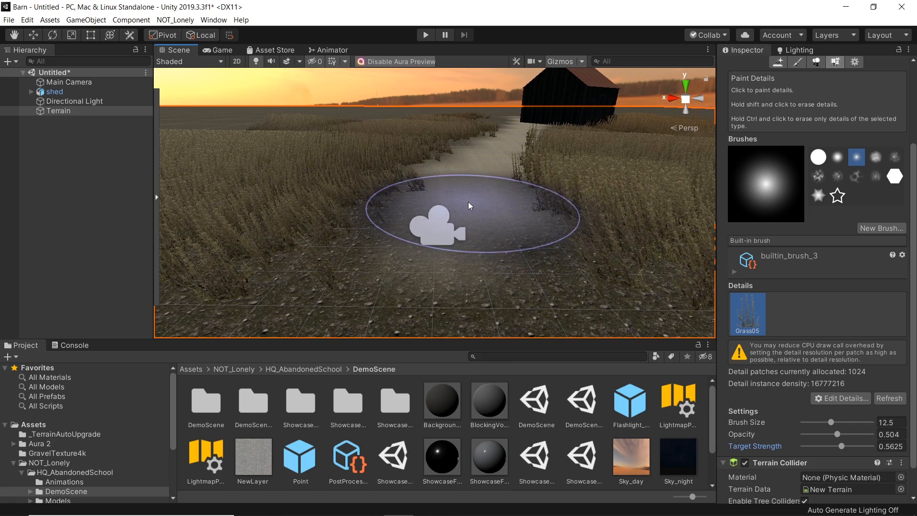
Step: Paint more grass along both sides of the path up toward the shed
right_click_drag(469, 202, 505, 198)
right_click_drag(623, 192, 635, 184)
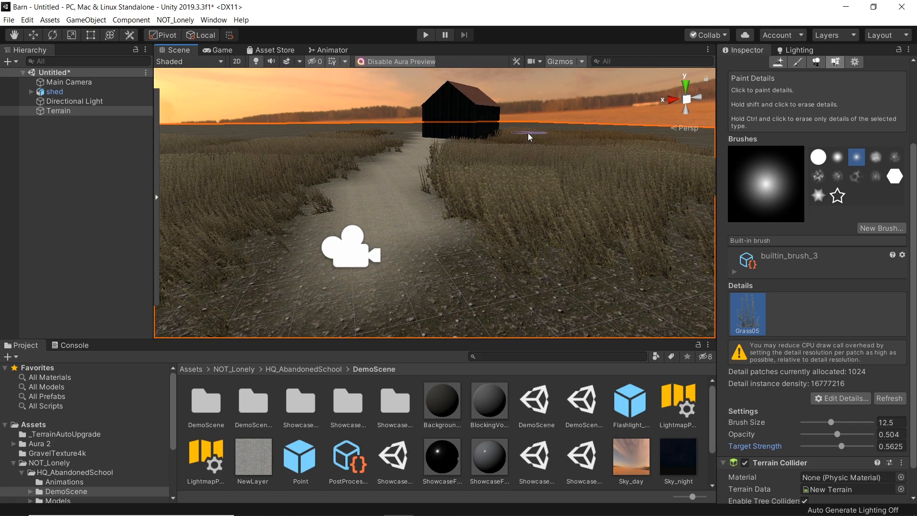
mouse_move(461, 190)
right_mouse_down()
mouse_move(434, 123)
mouse_move(426, 167)
right_mouse_up()
mouse_move(397, 236)
left_mouse_down()
mouse_move(373, 161)
mouse_move(211, 201)
mouse_move(491, 185)
mouse_move(479, 192)
left_mouse_up()
right_click_drag(492, 193, 368, 189)
mouse_move(640, 227)
right_mouse_down()
mouse_move(346, 198)
mouse_move(307, 230)
mouse_move(475, 210)
mouse_move(652, 174)
mouse_move(422, 184)
mouse_move(443, 221)
mouse_move(471, 209)
mouse_move(523, 219)
right_mouse_up()
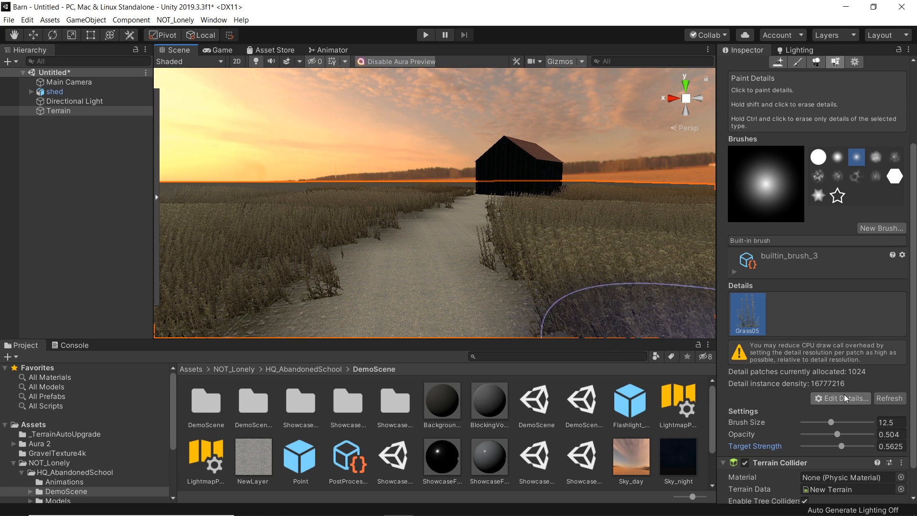
Step: Edit the Grass05 detail and set its noise spread to 1.89
left_click(828, 397)
left_click(844, 423)
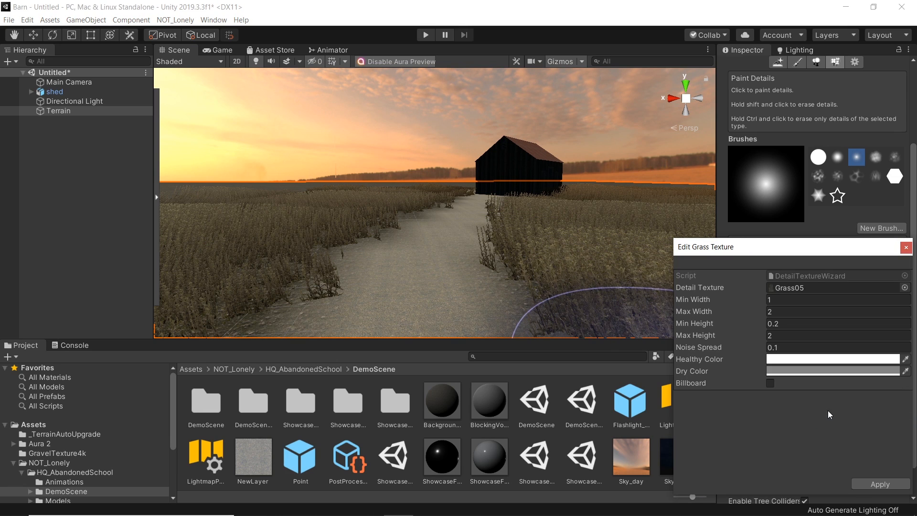
left_click(763, 347)
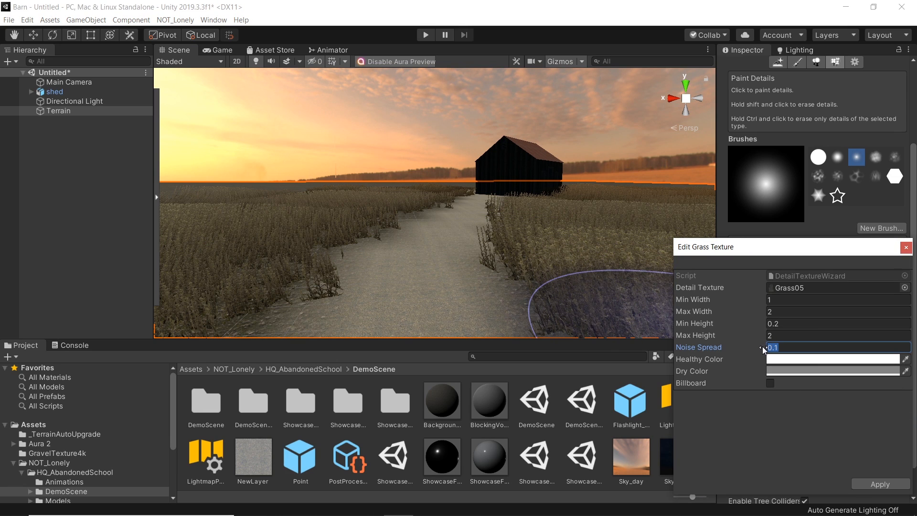
type("2")
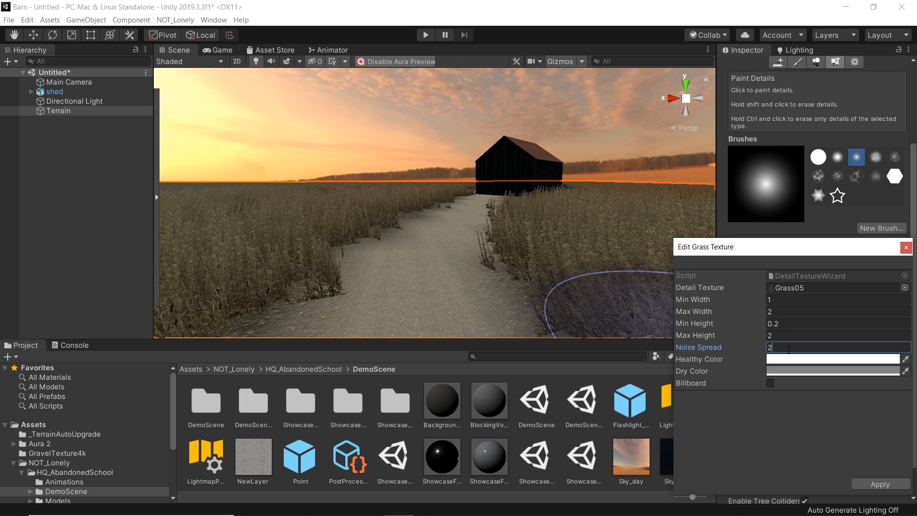
key("BackSpace")
type("3")
mouse_move(755, 348)
left_mouse_down()
mouse_move(772, 348)
mouse_move(738, 351)
left_mouse_up()
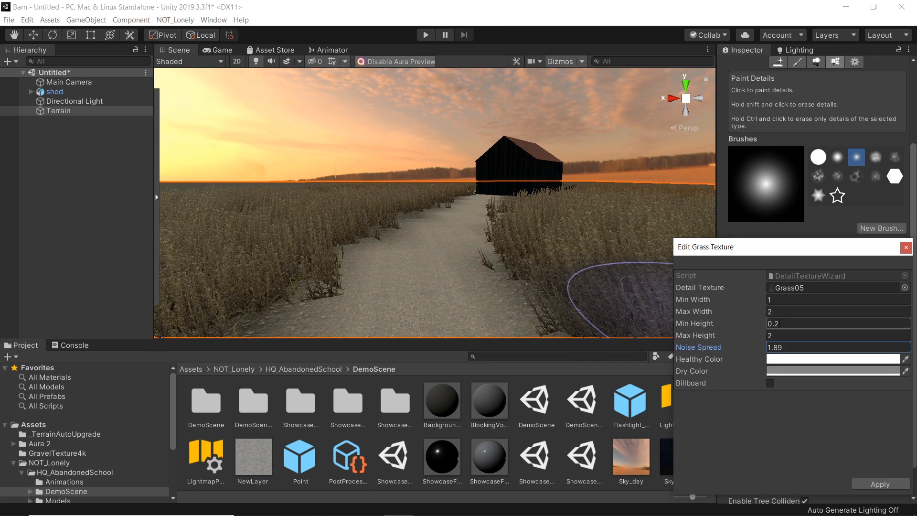
Step: Set the Grass05 detail's min height to 0.1 and max height to 1.5, and close the editor
key("BackSpace")
type("1")
left_click(764, 334)
type("1.5")
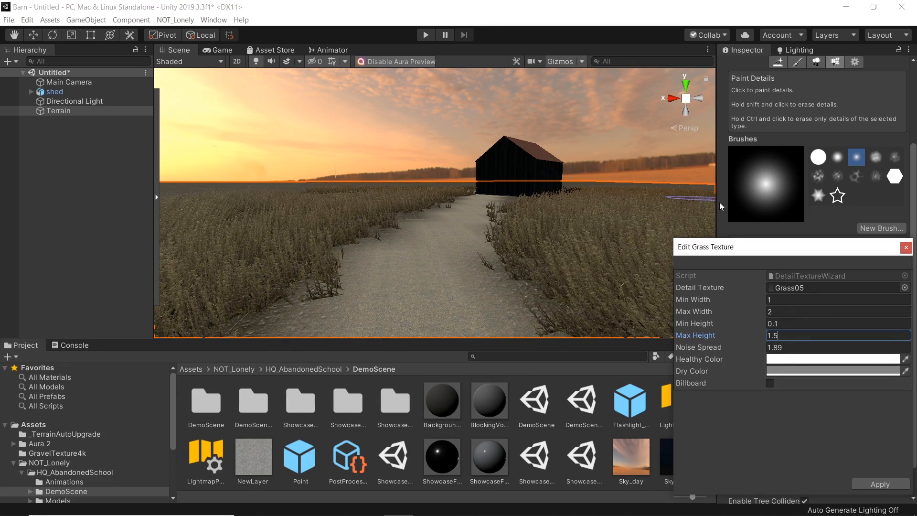
left_click(905, 247)
Step: Open the reference barn photo to compare with the scene, then close it
right_click_drag(435, 208, 484, 212)
scroll(473, 212, "up", 5)
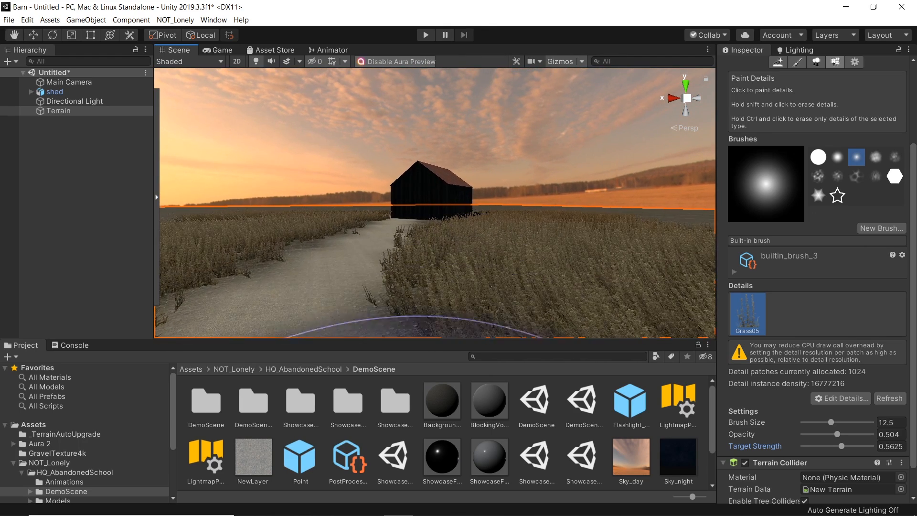
left_click(488, 504)
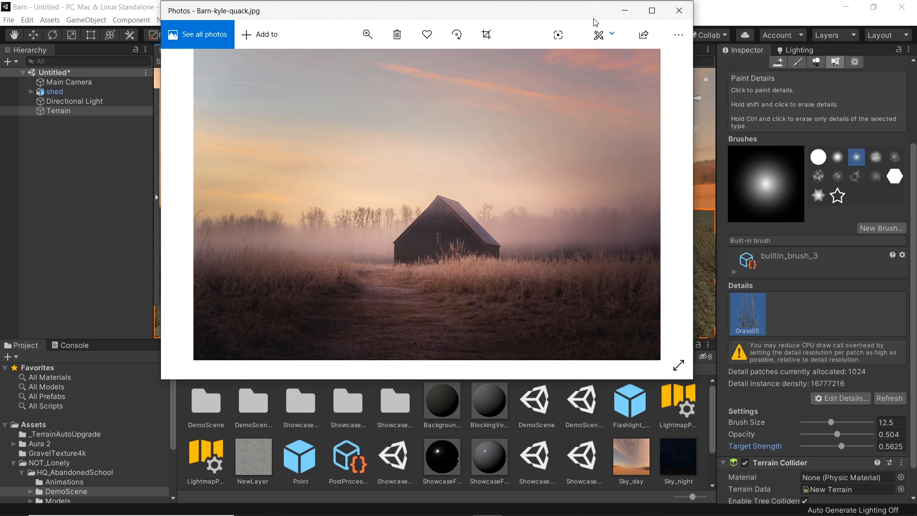
left_click(681, 20)
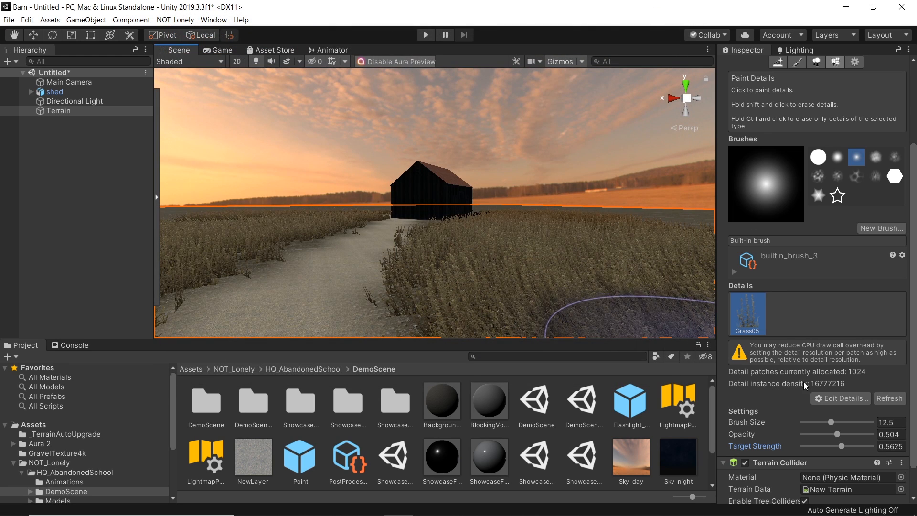
Step: Add a new grass texture detail using the Grass06 texture
left_click(838, 400)
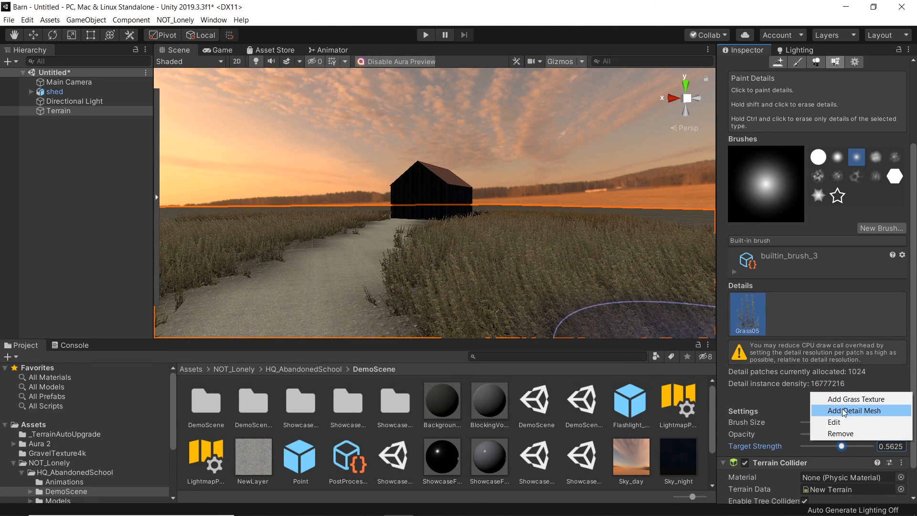
left_click(843, 399)
left_click(905, 288)
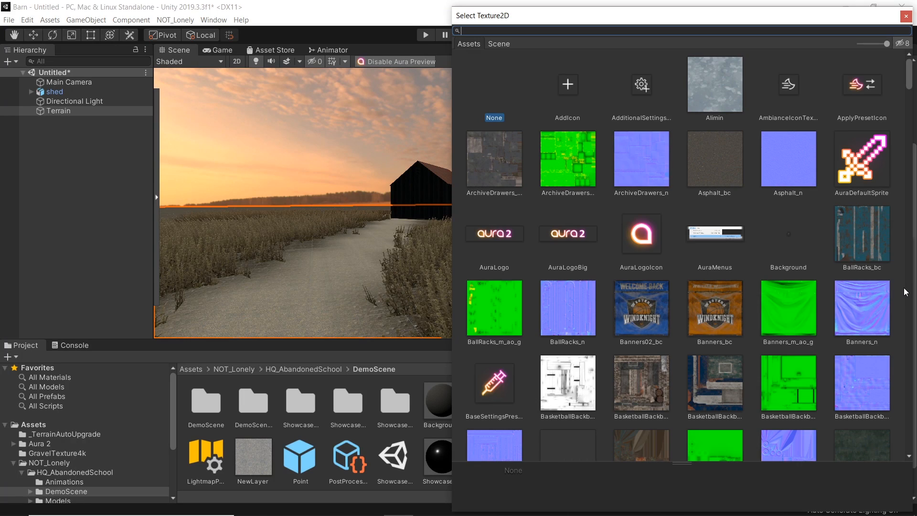
type("grass")
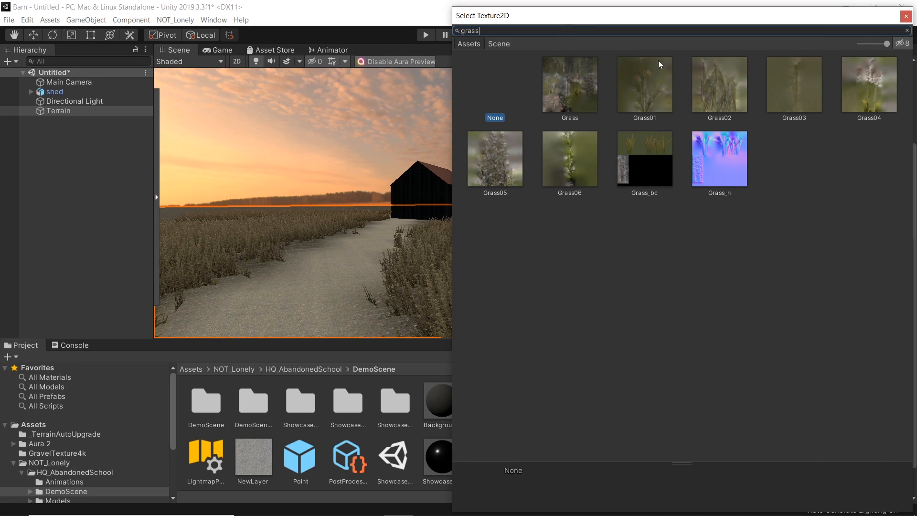
left_click(556, 165)
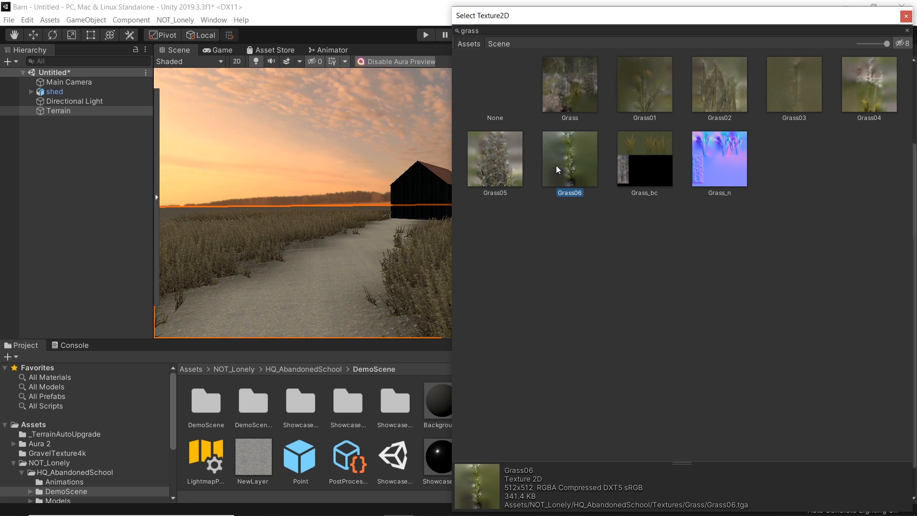
double_click(569, 164)
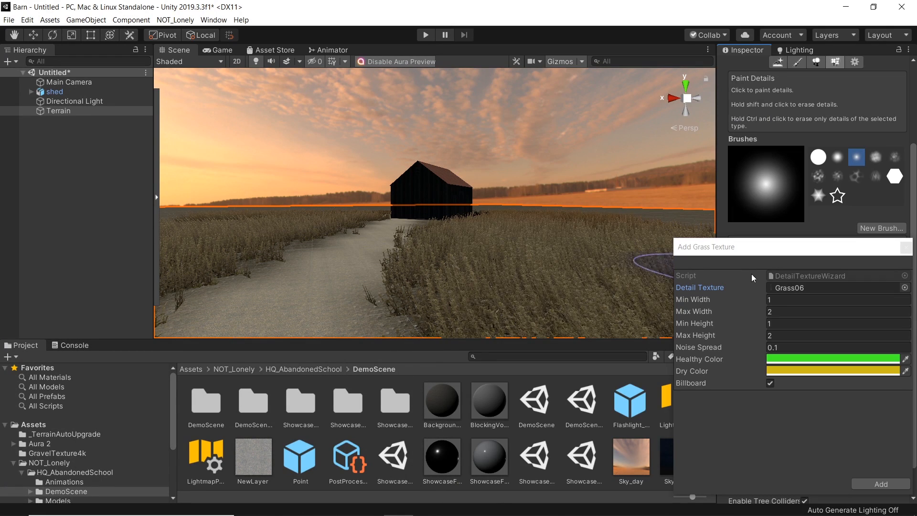
Step: Set the new grass detail's max height to 3 and its healthy color to white
left_click(750, 335)
type("3")
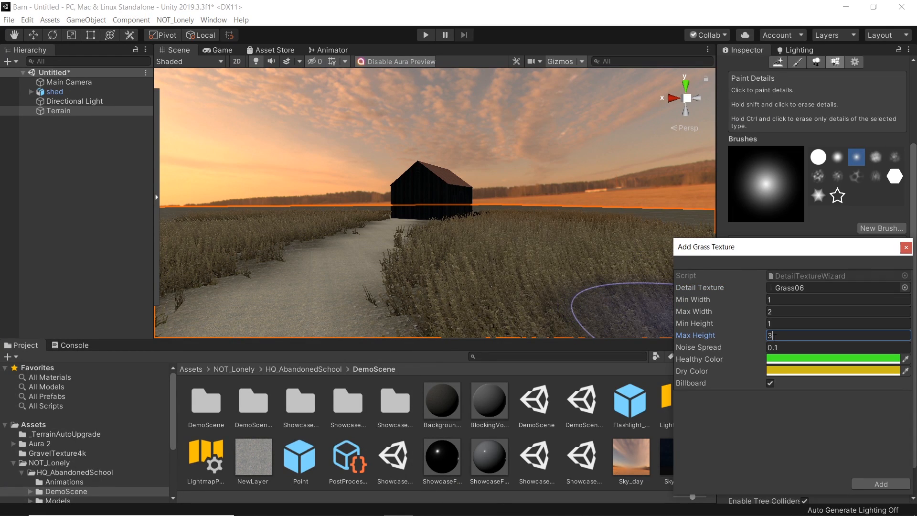
left_click(784, 360)
left_click_drag(841, 323, 807, 293)
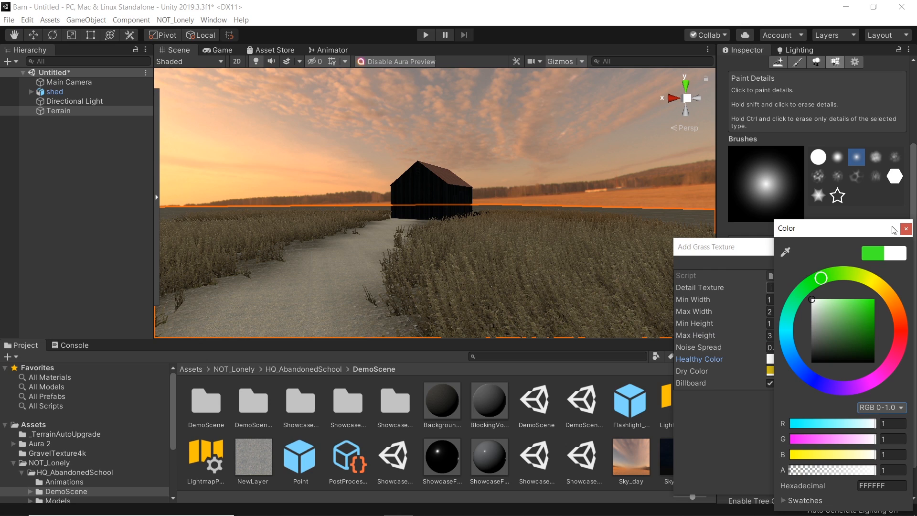
left_click(903, 233)
Step: Set the new grass detail's dry color to grey, turn off Billboard, and add it
left_click(796, 371)
left_click_drag(815, 330, 812, 324)
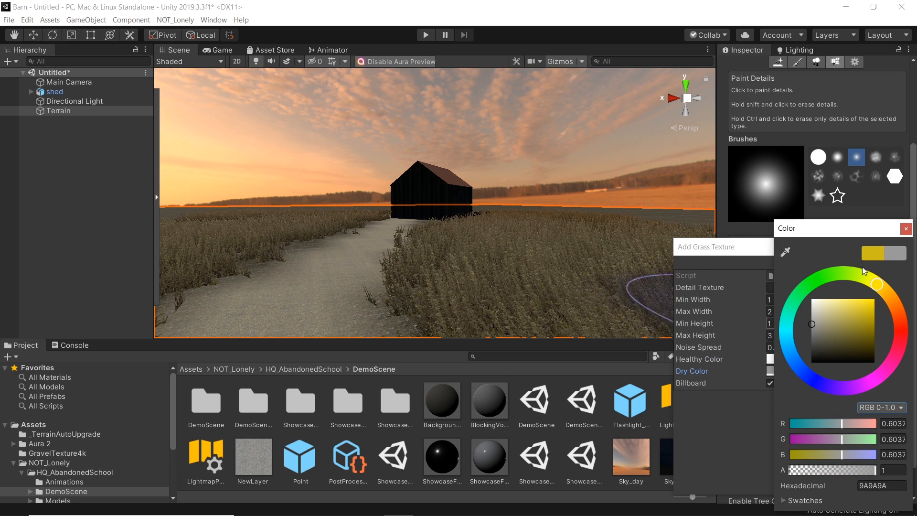
left_click(907, 230)
left_click(770, 383)
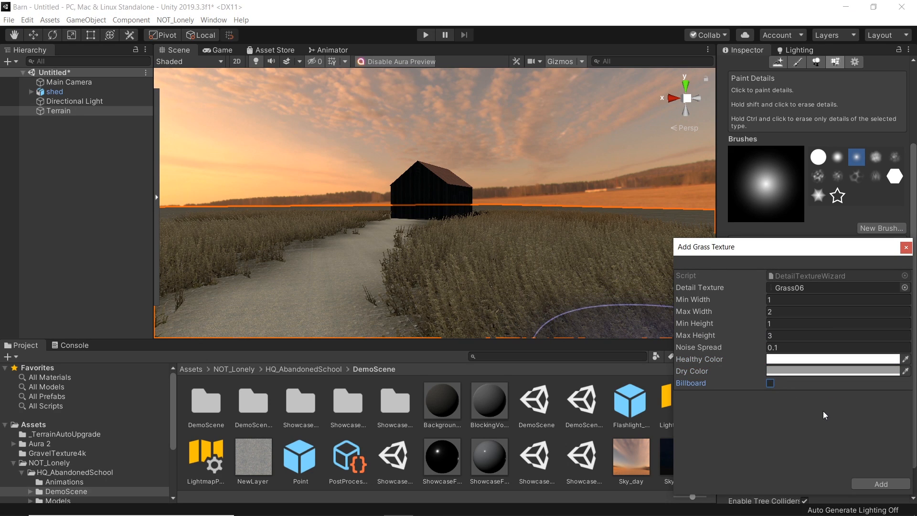
left_click(873, 483)
Step: Set the brush size to 7.1, opacity to 0.858 and target strength to 0.875
right_click_drag(475, 242, 495, 251)
key("s")
left_click_drag(832, 423, 854, 434)
left_click_drag(844, 446, 858, 446)
left_click_drag(843, 423, 821, 426)
left_click(862, 446)
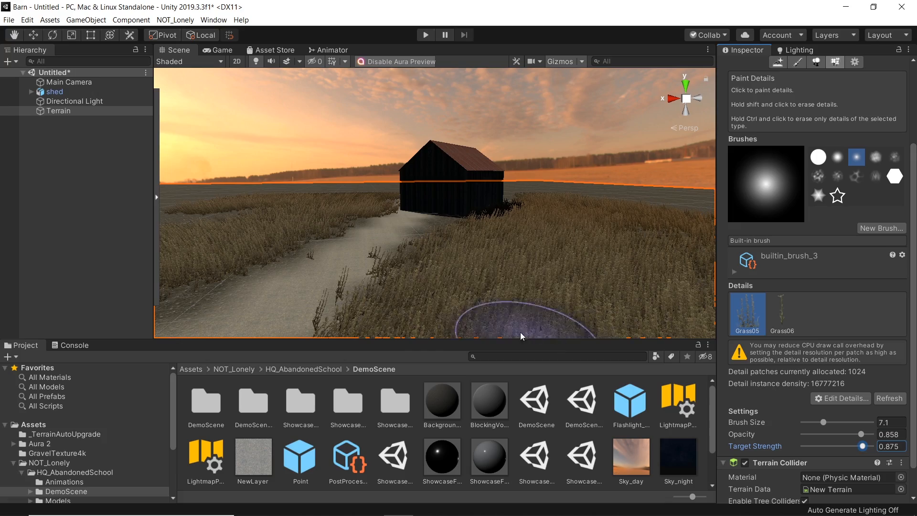
Step: Select the Grass06 detail and paint clumps of it in the field beside the path near the shed
right_click_drag(502, 317, 513, 294)
left_click(781, 318)
right_click_drag(461, 242, 464, 254)
key("s")
mouse_move(477, 256)
left_mouse_down()
mouse_move(431, 259)
mouse_move(475, 269)
mouse_move(463, 265)
left_mouse_up()
mouse_move(464, 265)
right_mouse_down()
mouse_move(467, 241)
mouse_move(479, 252)
right_mouse_up()
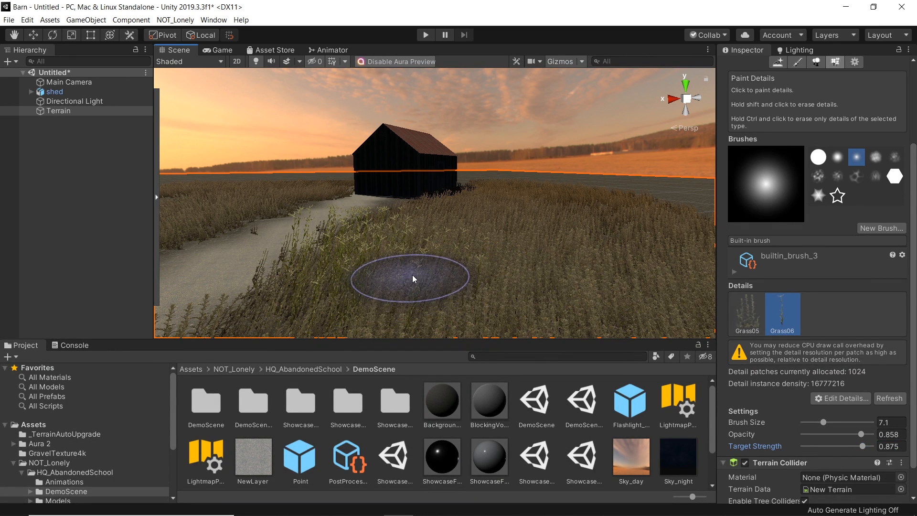
mouse_move(399, 285)
left_mouse_down("alt")
mouse_move(488, 291)
mouse_move(428, 322)
left_mouse_up("alt")
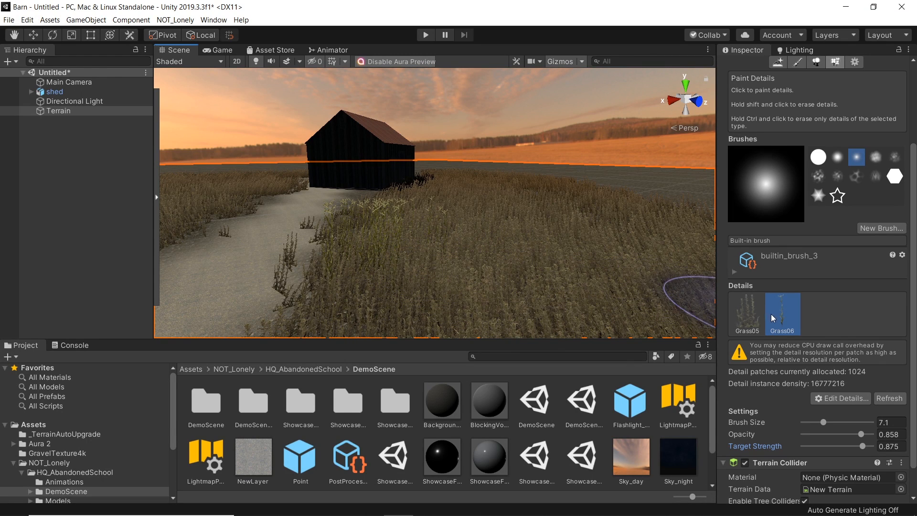
Step: Edit the Grass06 detail and set its noise spread to 0.76
left_click(840, 398)
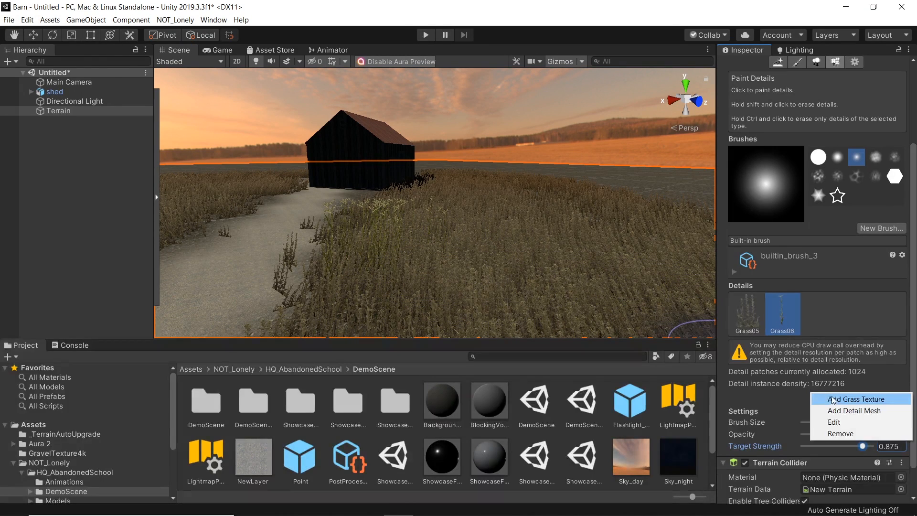
left_click(839, 423)
left_click(752, 348)
mouse_move(753, 348)
left_mouse_down()
mouse_move(772, 353)
mouse_move(764, 354)
left_mouse_up()
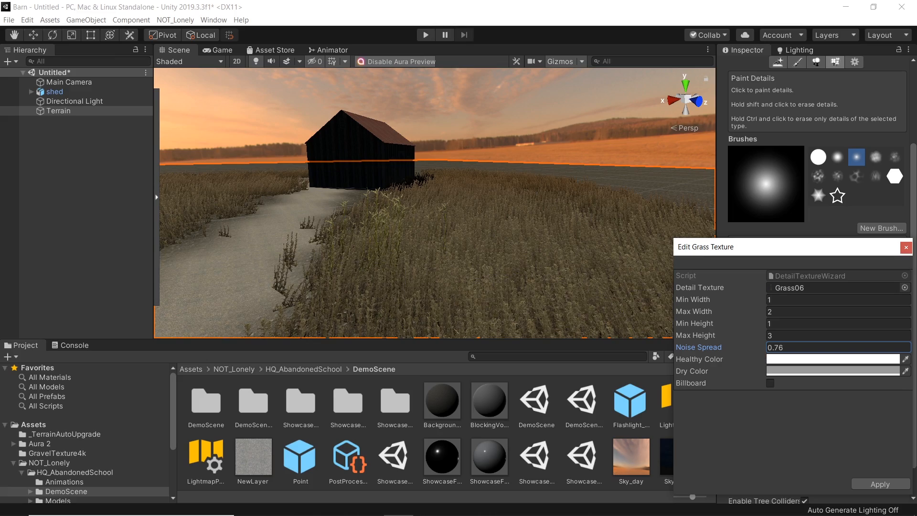
right_click_drag(335, 246, 312, 281)
key("w")
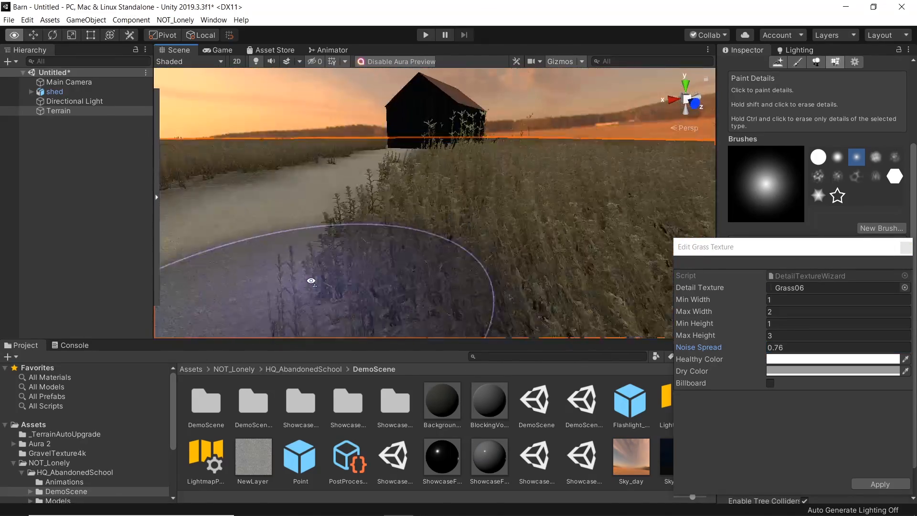
Step: Review the painted grass in the Game view and then in the Scene view
left_click(216, 50)
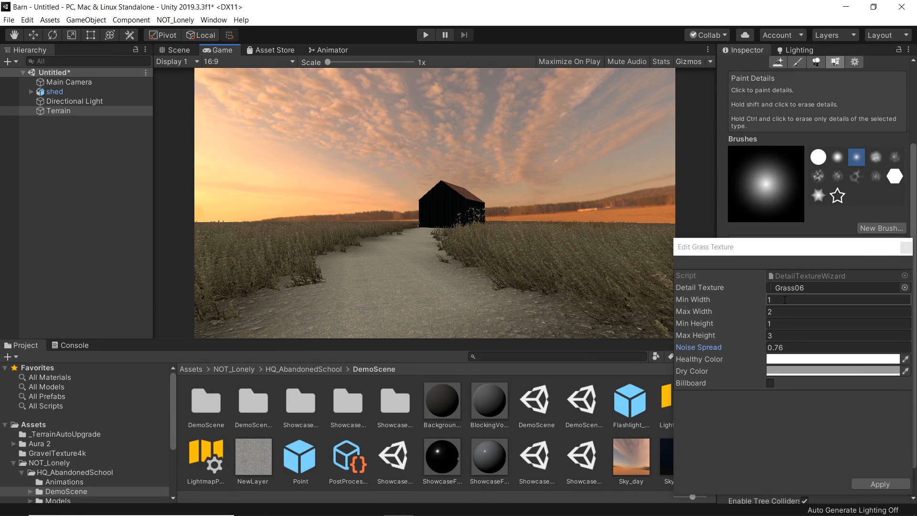
left_click_drag(749, 254, 631, 246)
left_click(761, 474)
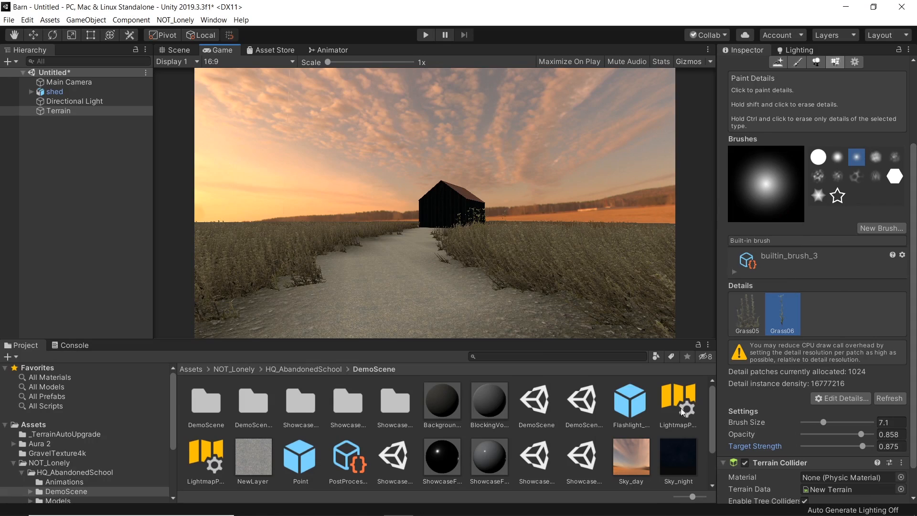
left_click(182, 51)
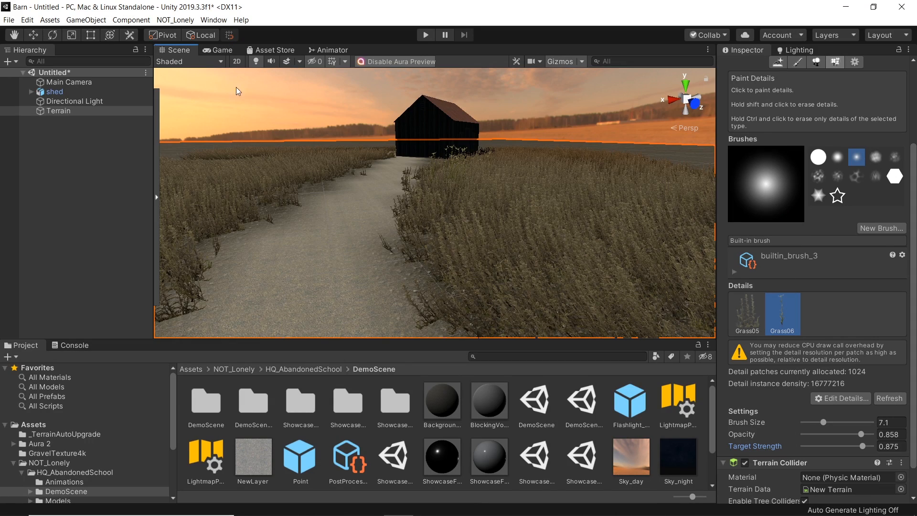
right_click_drag(511, 252, 436, 220)
scroll(451, 224, "down", 5)
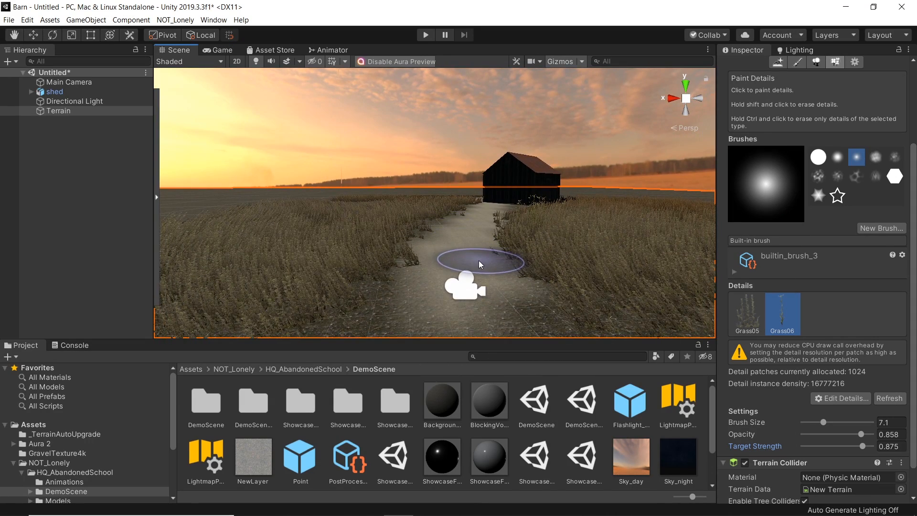
mouse_move(471, 512)
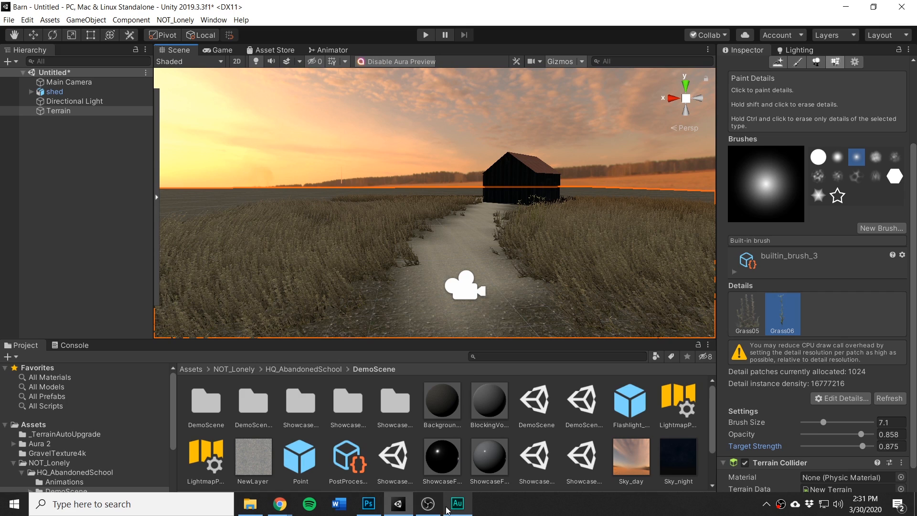
Step: Open the Barn-kyle-quack reference photo to compare it with the scene
left_click(845, 7)
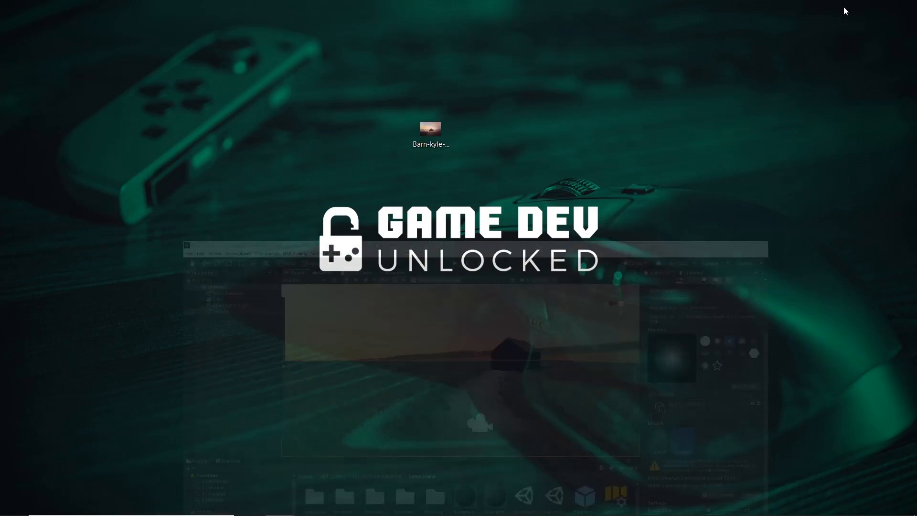
double_click(440, 136)
mouse_move(471, 510)
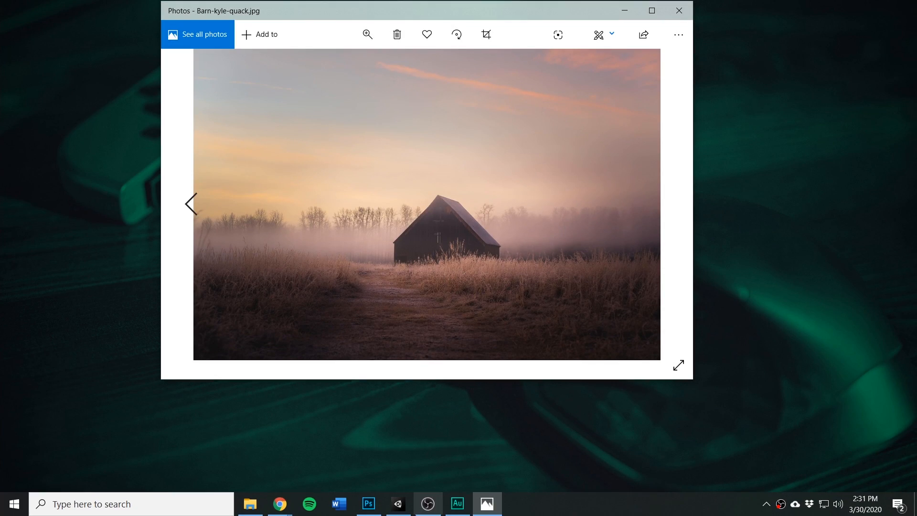
left_click(399, 504)
left_click(487, 504)
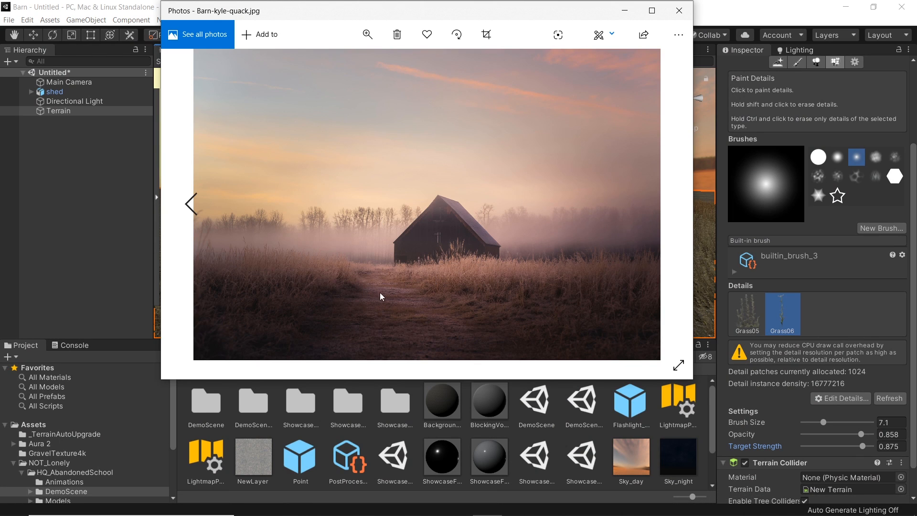
left_click(623, 11)
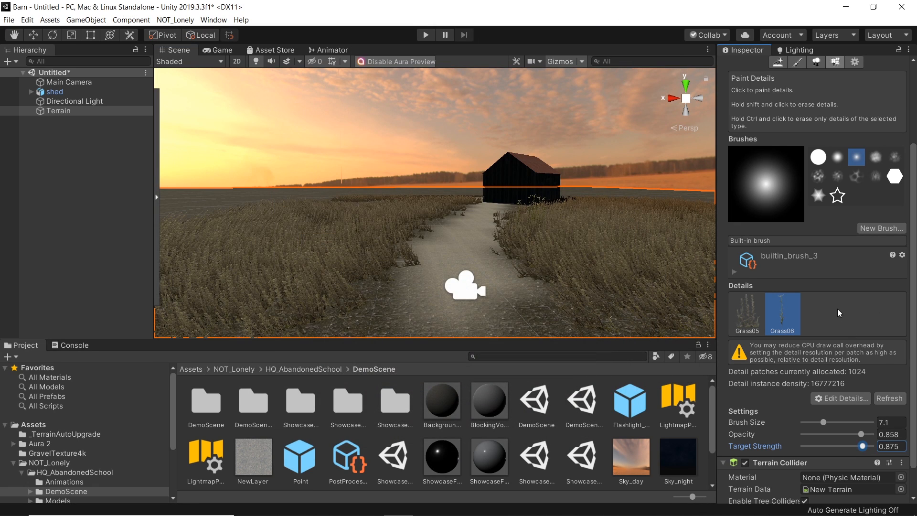
Step: Add a new grass detail texture to the terrain using the Grass02 texture
left_click(842, 397)
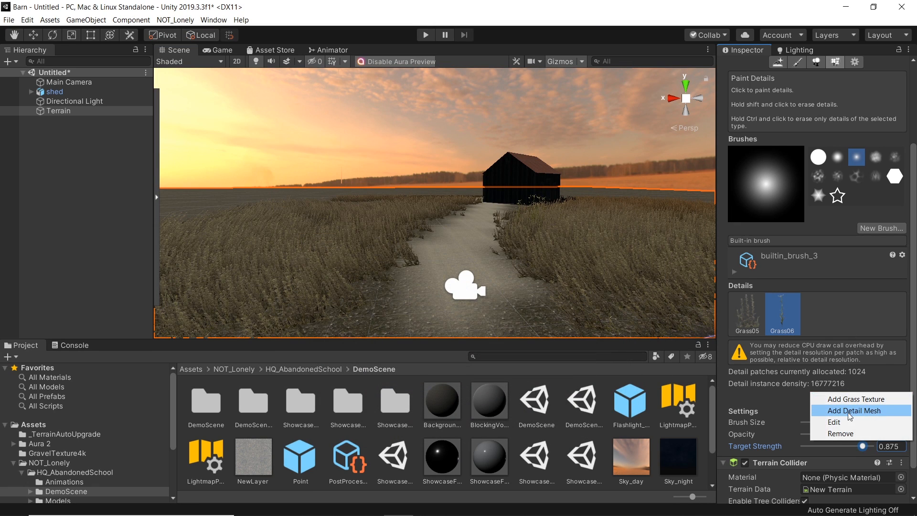
left_click(846, 400)
left_click(786, 258)
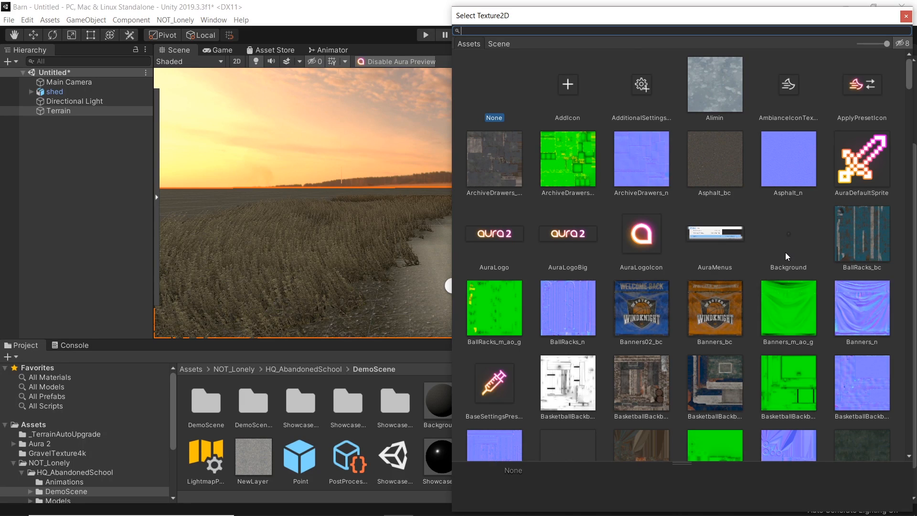
type("grass")
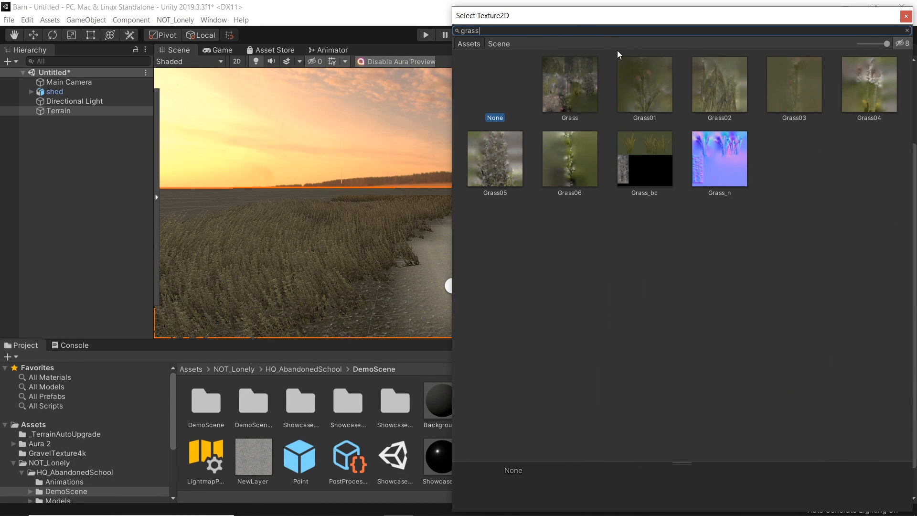
left_click(728, 104)
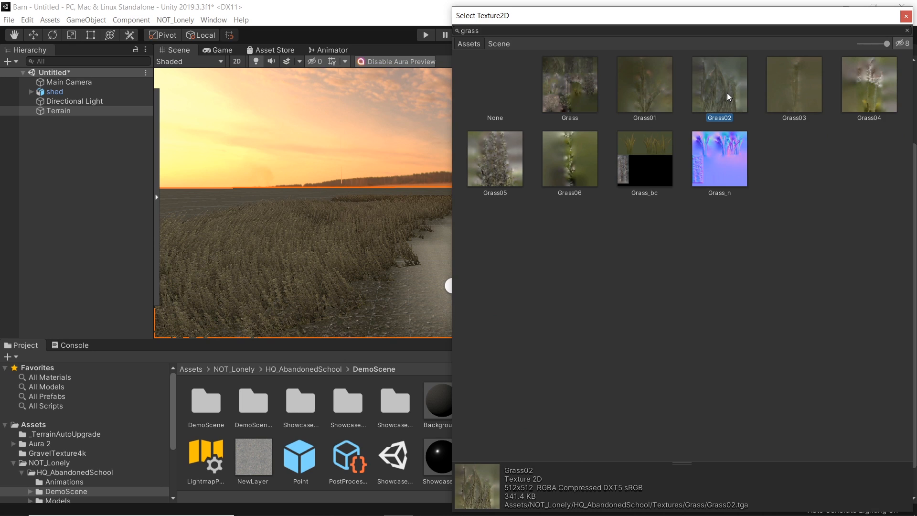
double_click(727, 93)
Step: Set the new grass's healthy color to white and its dry color to light grey
left_click(677, 327)
left_click_drag(815, 305, 782, 287)
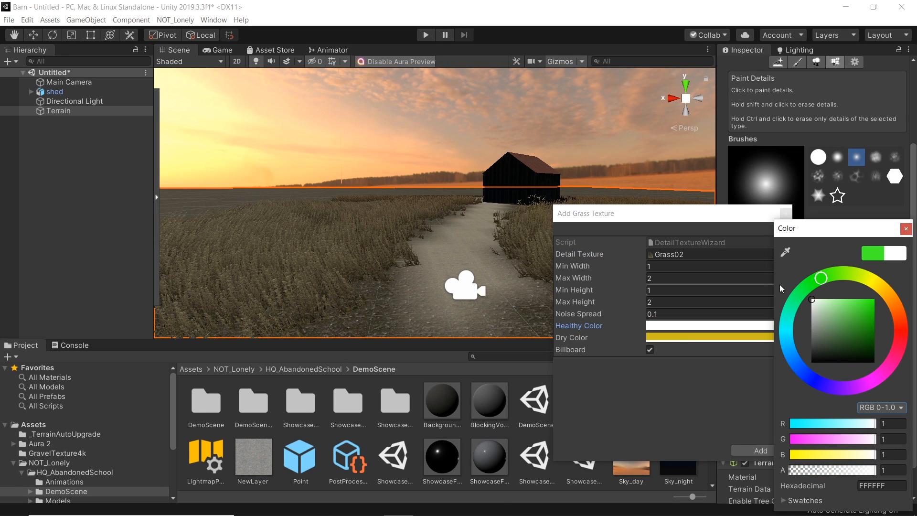
left_click(904, 233)
left_click(765, 337)
mouse_move(855, 306)
left_mouse_down()
mouse_move(815, 322)
mouse_move(793, 316)
left_mouse_up()
left_click(906, 229)
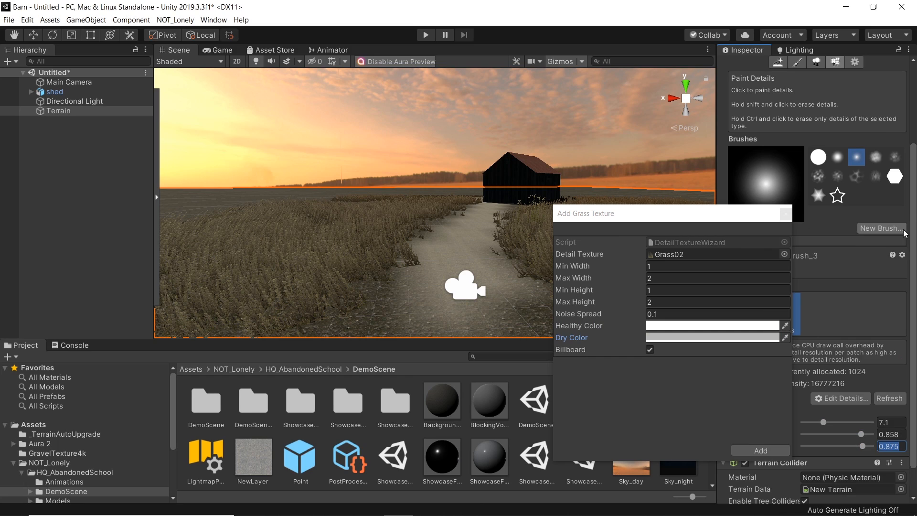
Step: Disable billboarding, set width 0.5–1 and height 0.1–0.4 for the Grass02 detail, and add it
left_click(650, 349)
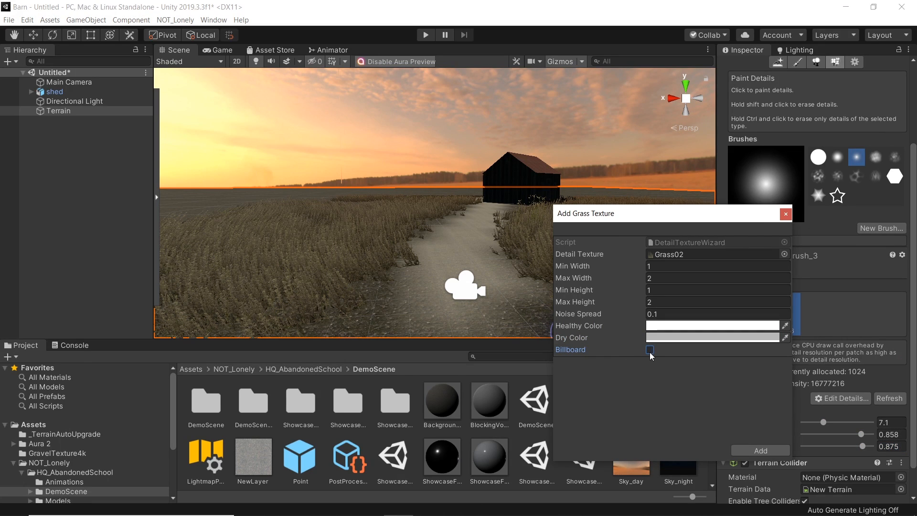
left_click(597, 302)
type("0.5")
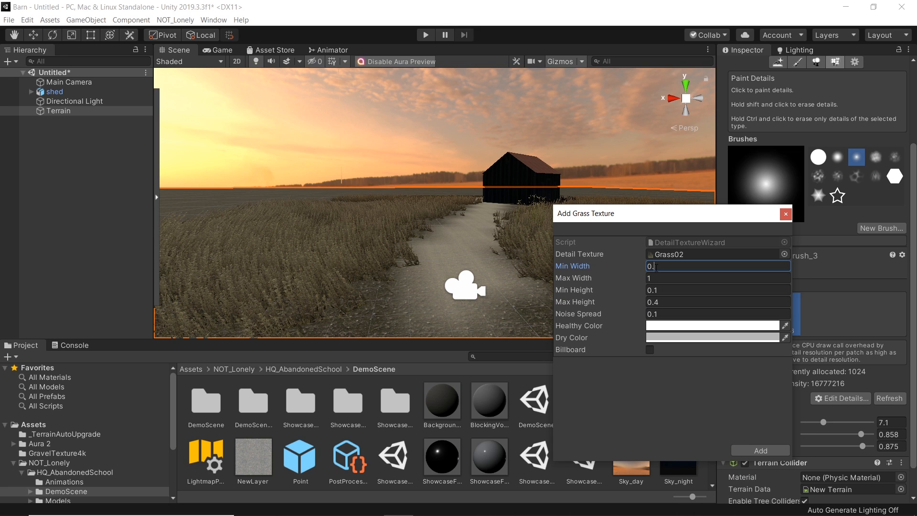
left_click(760, 450)
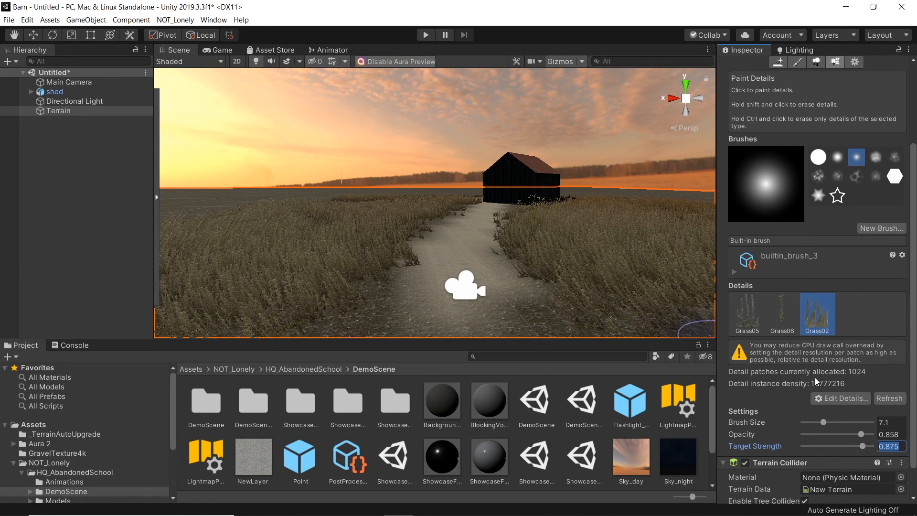
Step: Set the detail brush size to 2.6, opacity to 0.283 and target strength to 0.25
left_click_drag(816, 422, 812, 423)
left_click(837, 434)
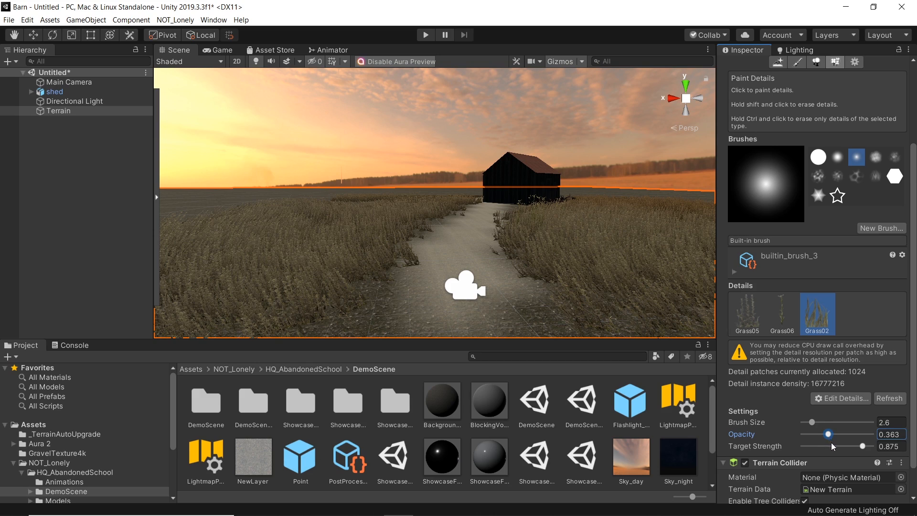
scroll(425, 271, "up", 5)
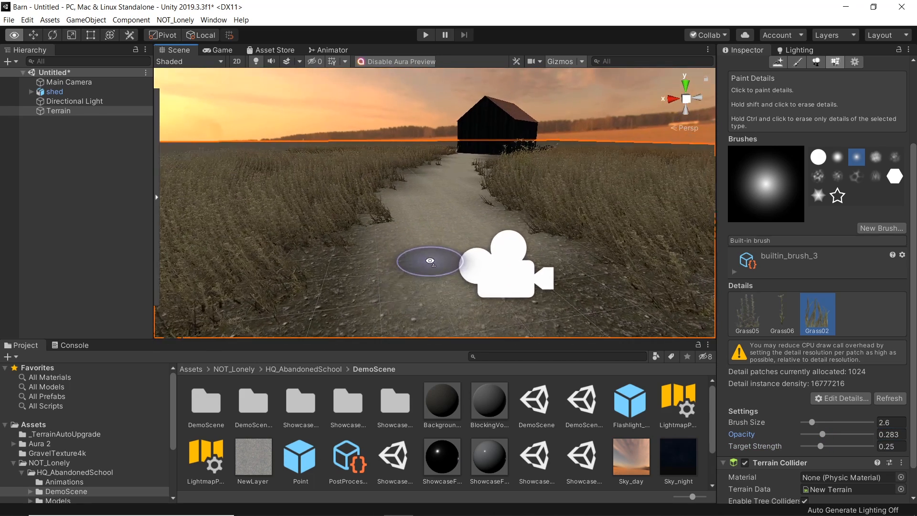
Step: Paint a stroke of Grass02 across the gravel path in front of the shed
left_click(486, 510)
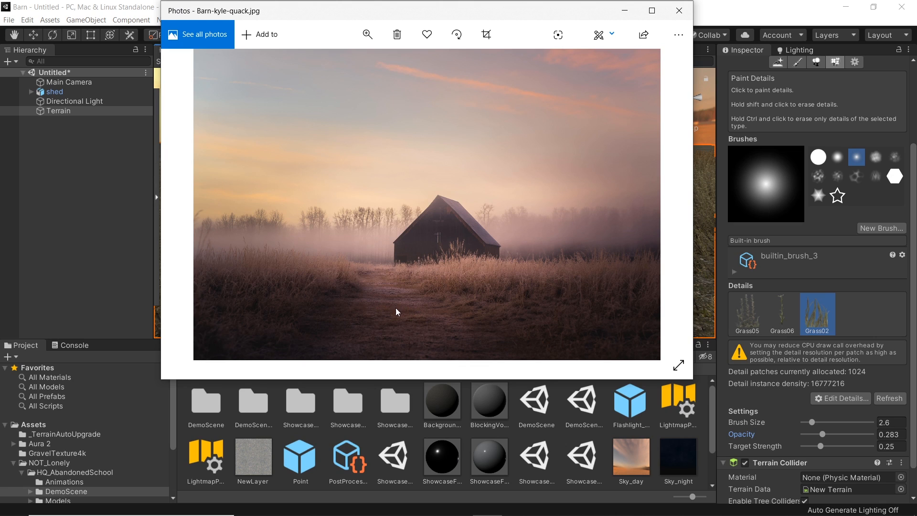
left_click(625, 10)
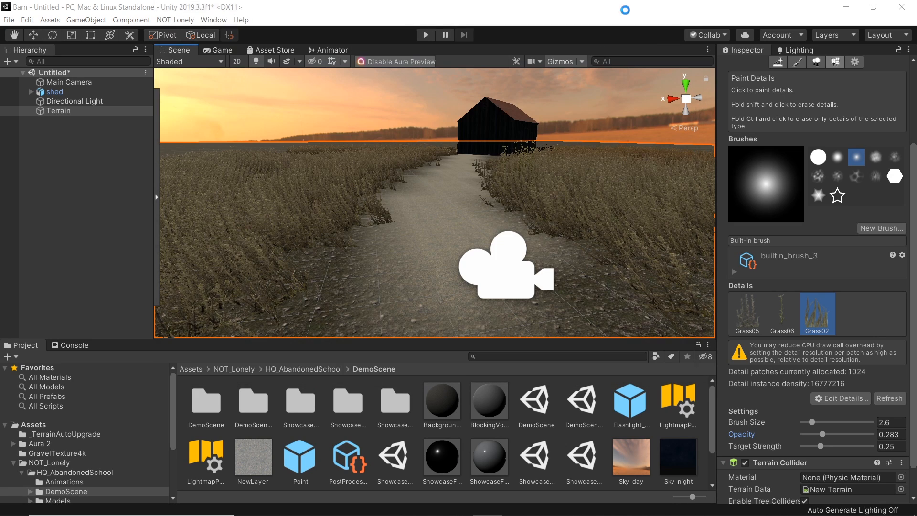
left_click_drag(395, 218, 459, 215)
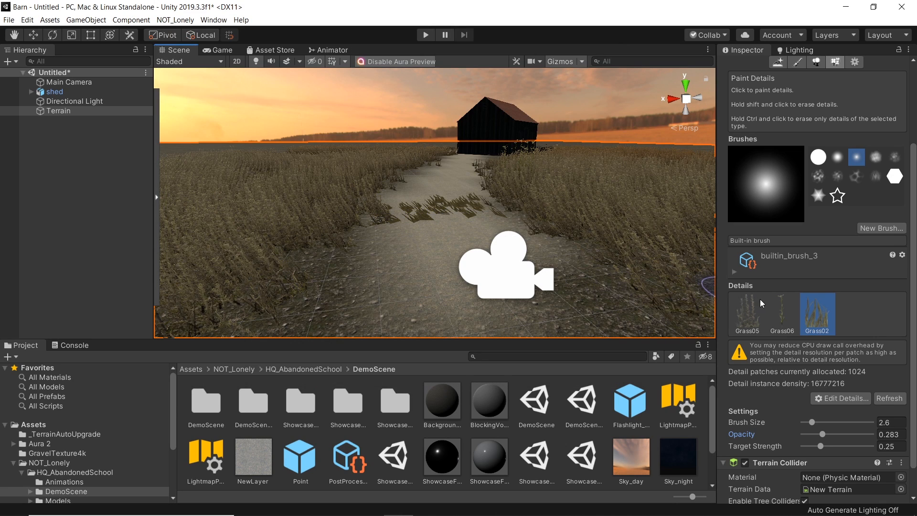
Step: Edit the Grass02 detail to min width 0.1, max width 0.3, max height 0.2 and noise spread about 0.5
double_click(813, 316)
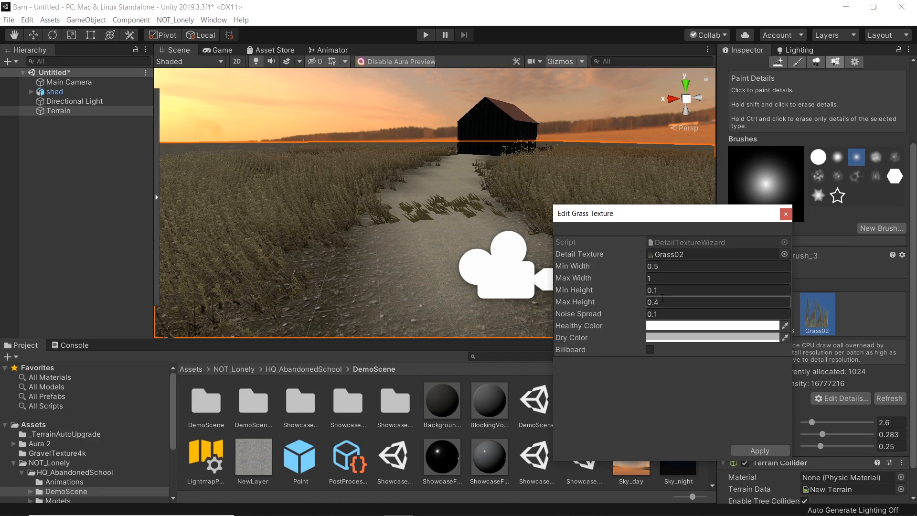
left_click(659, 279)
type("0.")
type("5")
left_click(657, 266)
type("0.1")
left_click(664, 278)
type("0.3")
double_click(657, 302)
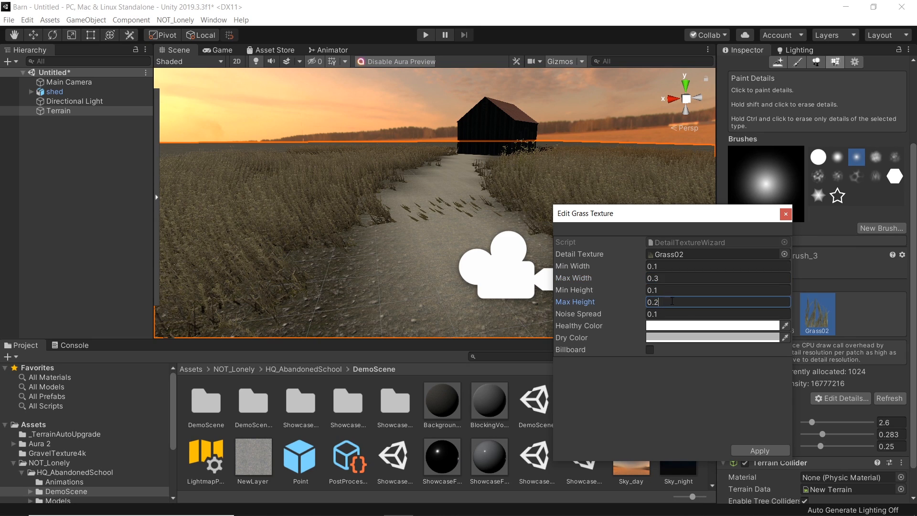
left_click_drag(640, 314, 651, 313)
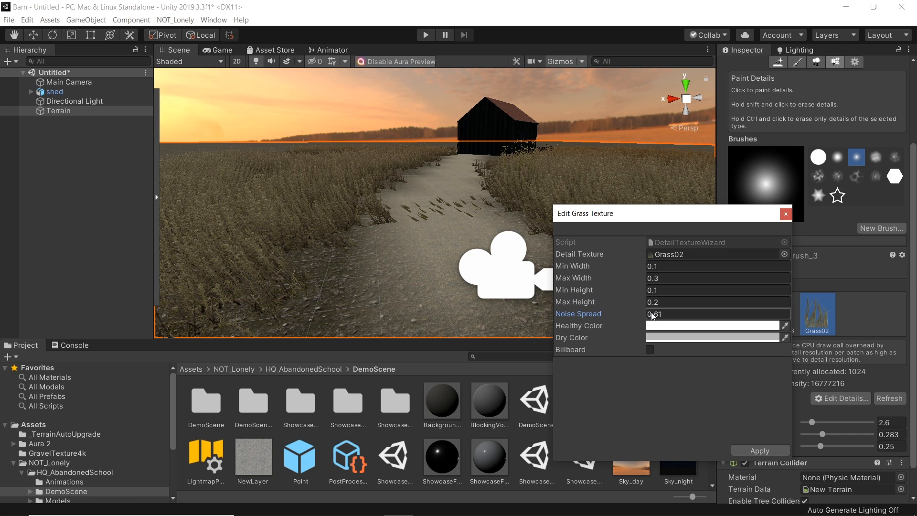
left_click(786, 214)
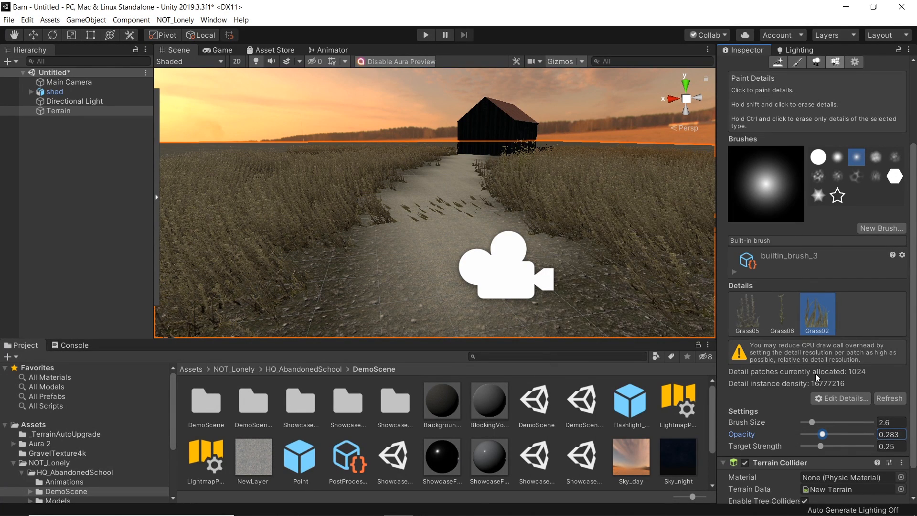
Step: Paint more Grass02 clumps along the gravel path
left_click(443, 209)
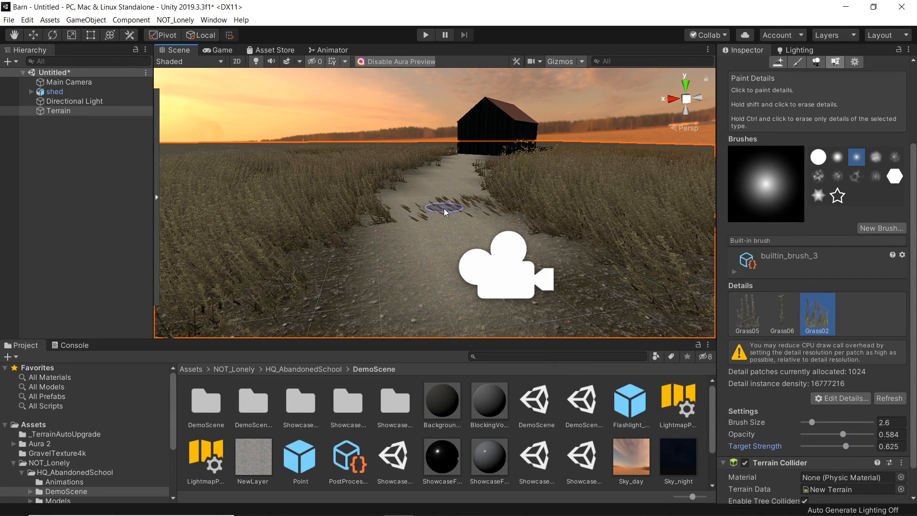
mouse_move(471, 213)
right_mouse_down()
mouse_move(472, 183)
mouse_move(526, 242)
right_mouse_up()
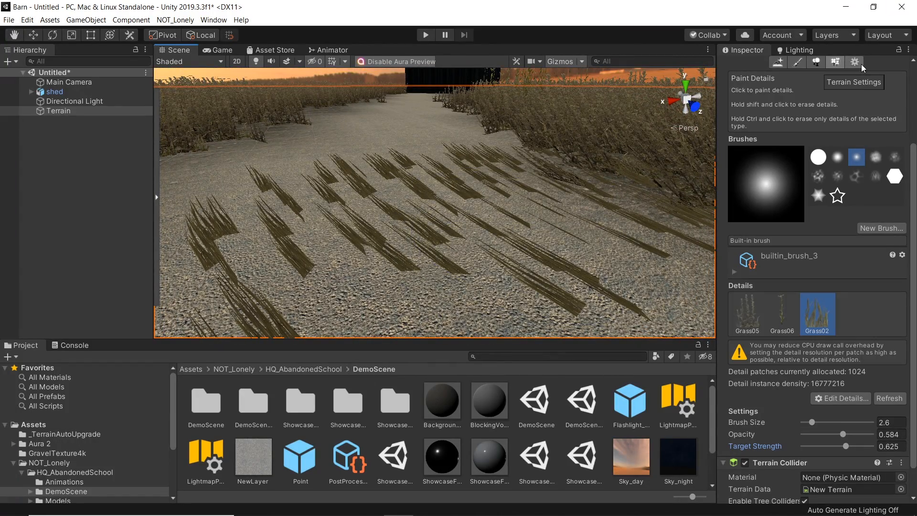
Step: Set the terrain's grass wind speed to 0.257, size to 0.195 and bending to 0.208
scroll(858, 64, "up", 3)
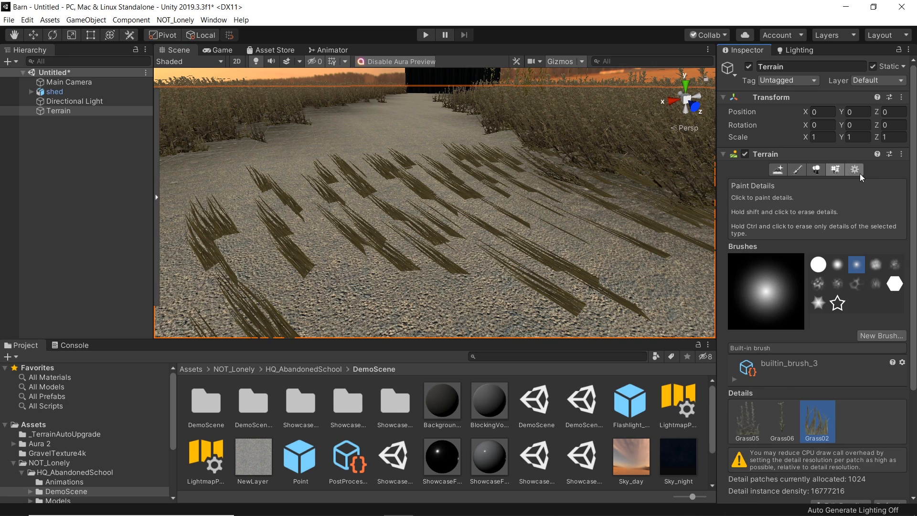
left_click(858, 170)
scroll(828, 348, "down", 5)
scroll(810, 317, "up", 5)
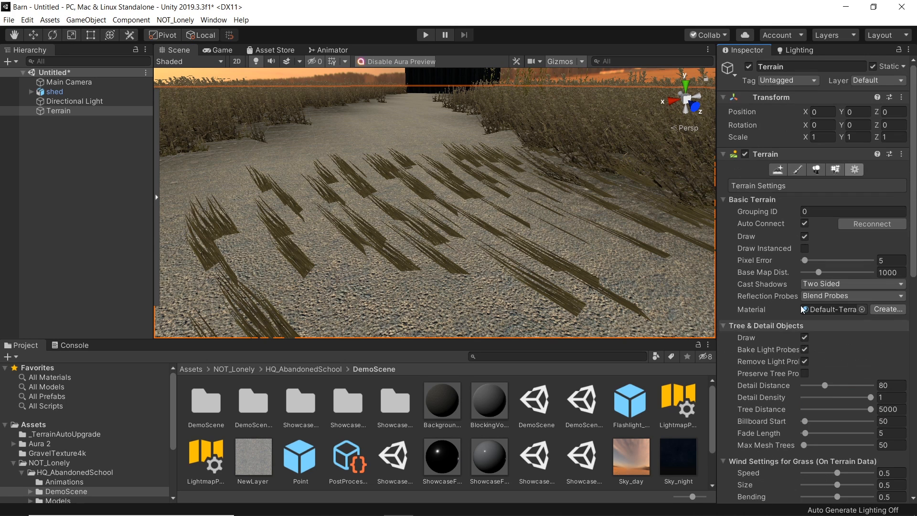
scroll(838, 446, "down", 3)
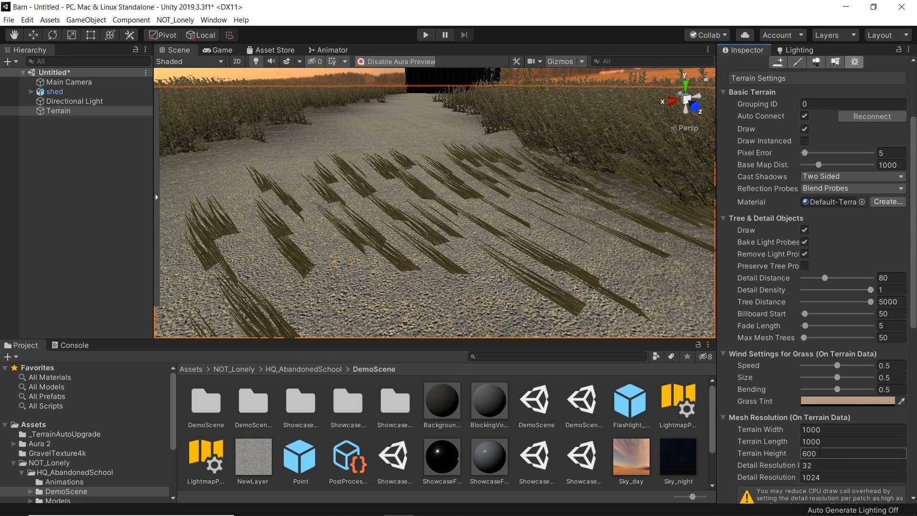
mouse_move(825, 365)
left_mouse_down()
mouse_move(822, 377)
mouse_move(831, 378)
mouse_move(822, 382)
left_mouse_up()
left_click(838, 390)
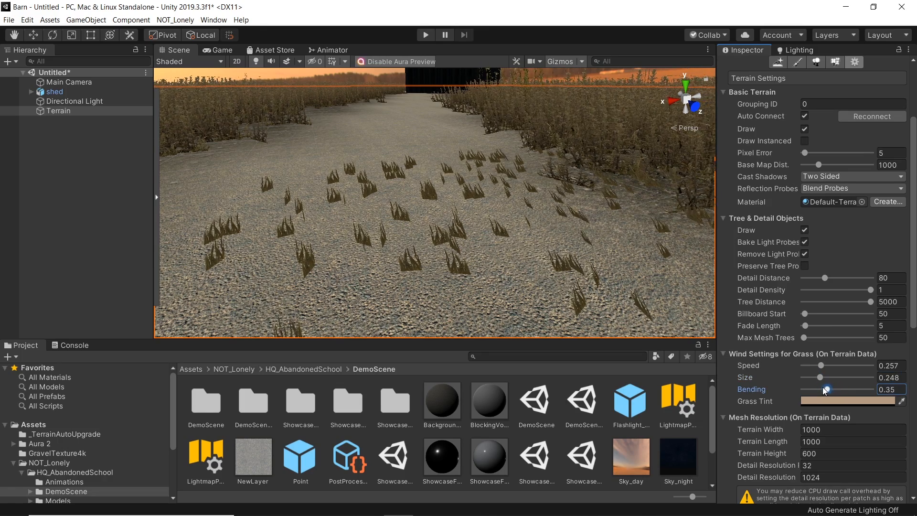
mouse_move(841, 387)
left_mouse_down()
mouse_move(892, 390)
mouse_move(828, 390)
left_mouse_up()
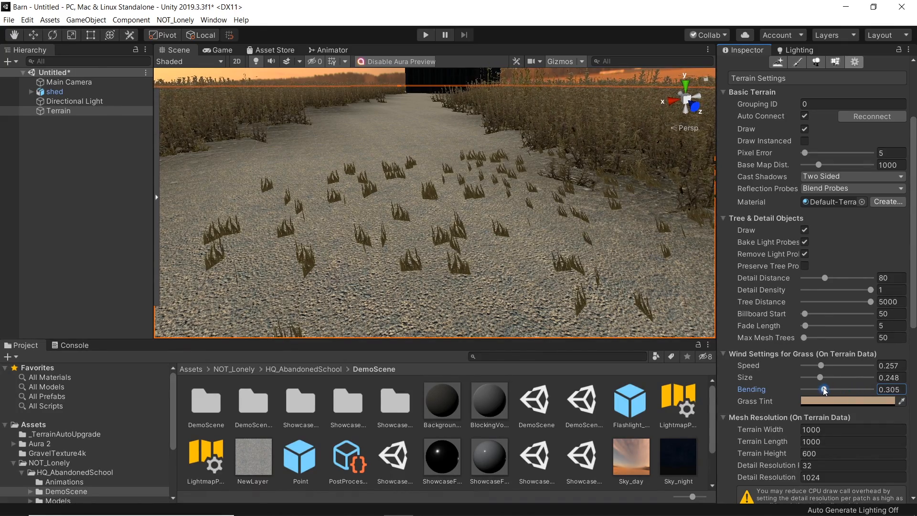
left_click_drag(821, 379, 819, 389)
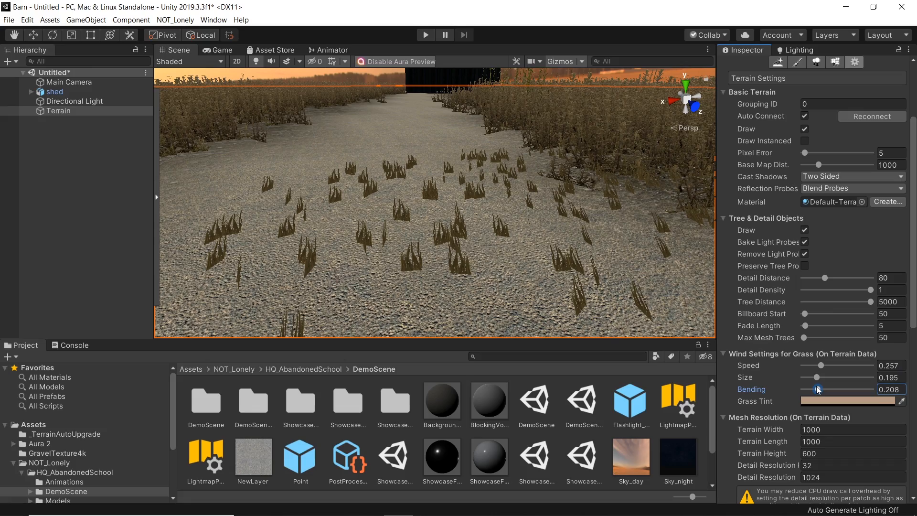
Step: Apply Grass02 settings of width 0.1–0.2, height 0.1–0.2, noise spread 0 with billboarding enabled
key("s")
mouse_move(339, 184)
right_mouse_down()
mouse_move(315, 188)
mouse_move(356, 228)
mouse_move(306, 157)
right_mouse_up()
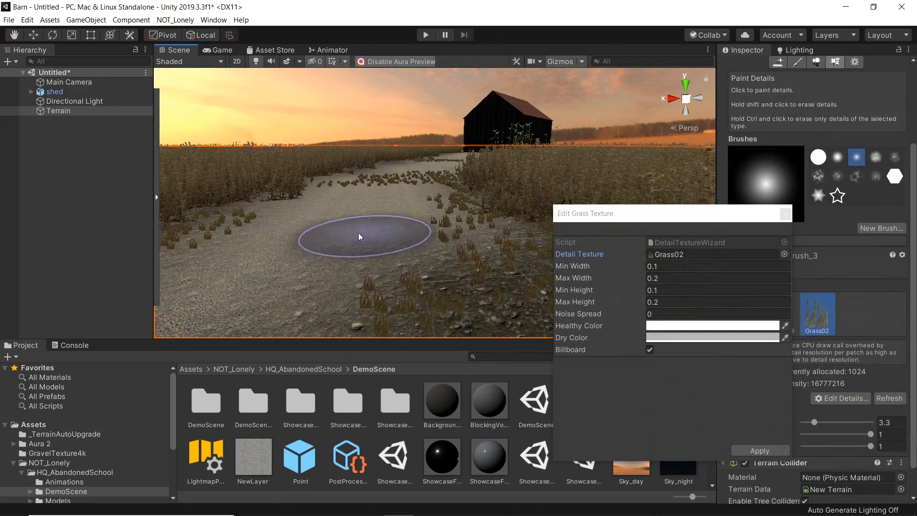
right_click_drag(368, 234, 367, 234)
key("s")
key("a")
left_click(764, 450)
Step: Fly around the scene to review the grass along the path and around the shed
right_click_drag(433, 184, 422, 165)
key("d")
key("w")
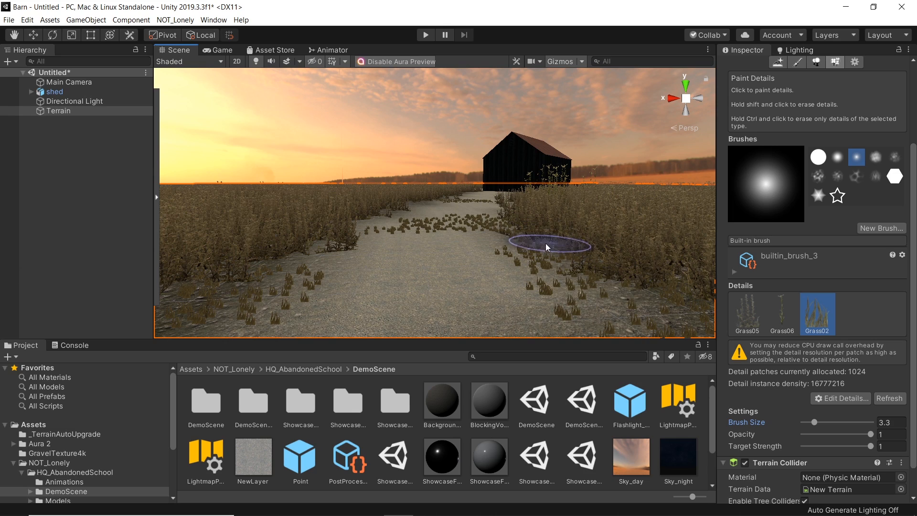
mouse_move(514, 235)
right_mouse_down()
mouse_move(502, 243)
mouse_move(516, 222)
right_mouse_up()
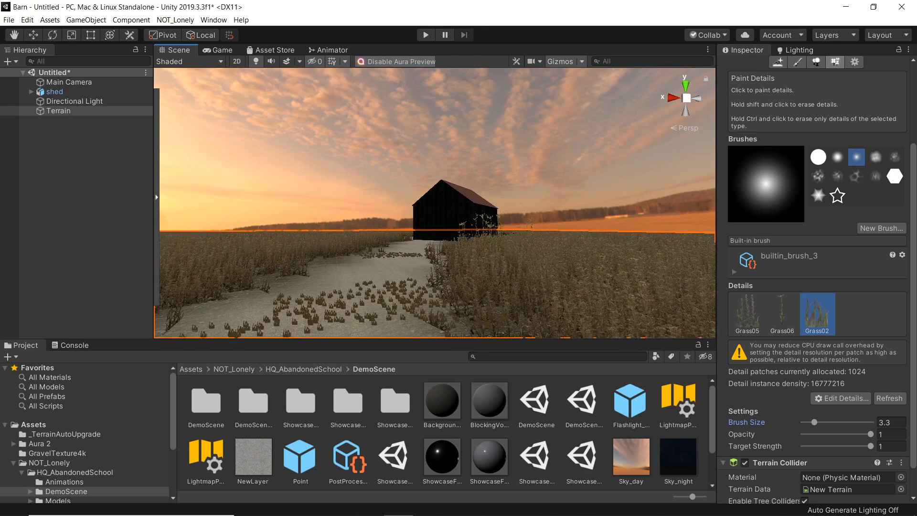
left_click(46, 153)
right_click_drag(476, 265, 435, 286)
key("w")
key("s")
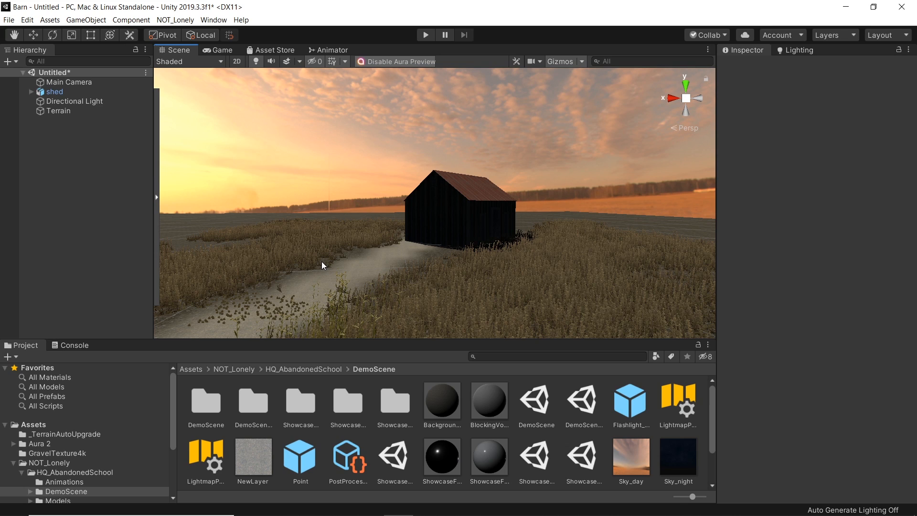
right_click_drag(322, 261, 319, 256)
key("s")
key("a")
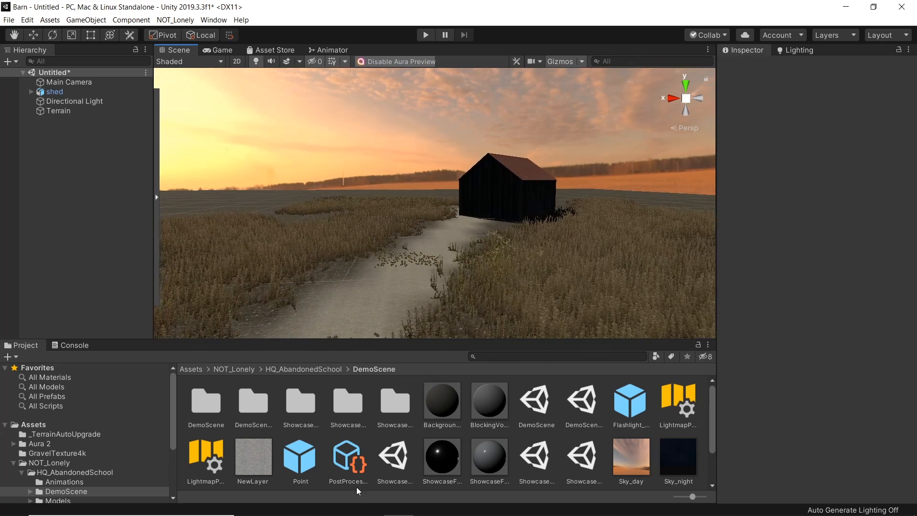
Step: Switch to the web browser and go to textures.com
mouse_move(384, 511)
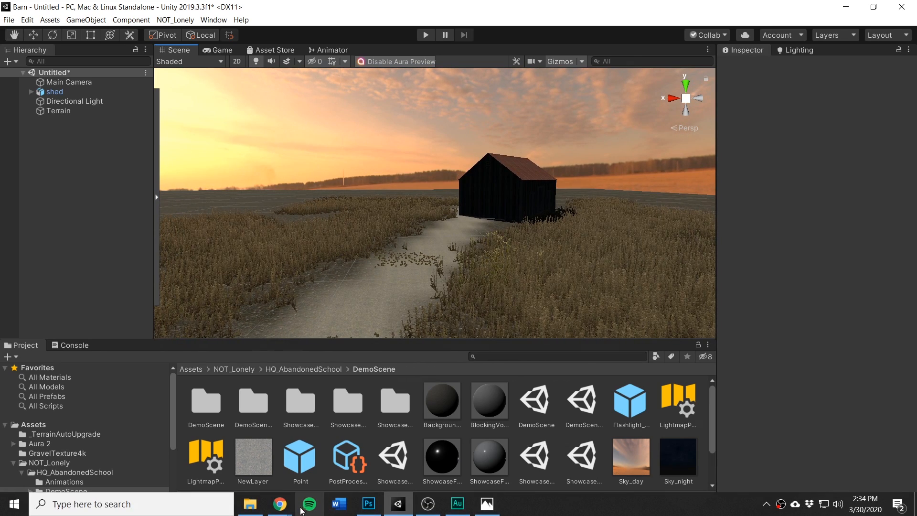
mouse_move(282, 506)
left_click(280, 440)
left_click(224, 29)
type("textures.com")
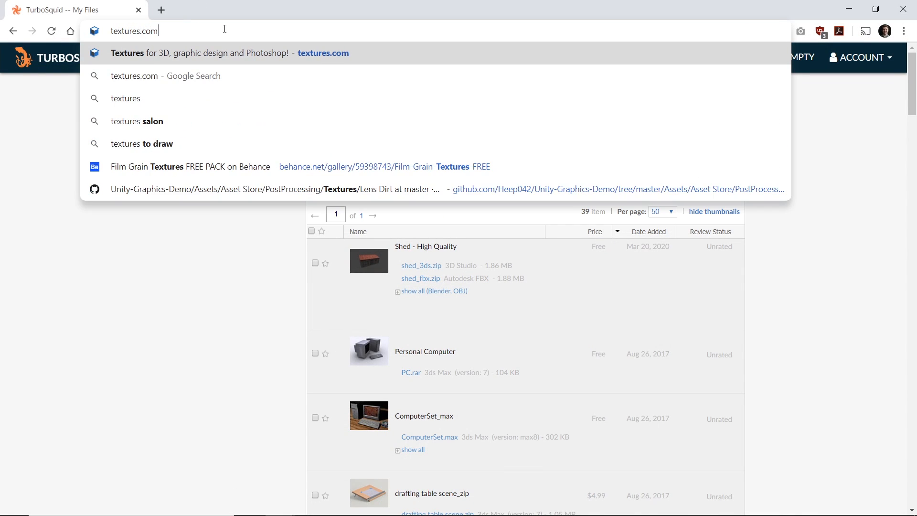
key("Return")
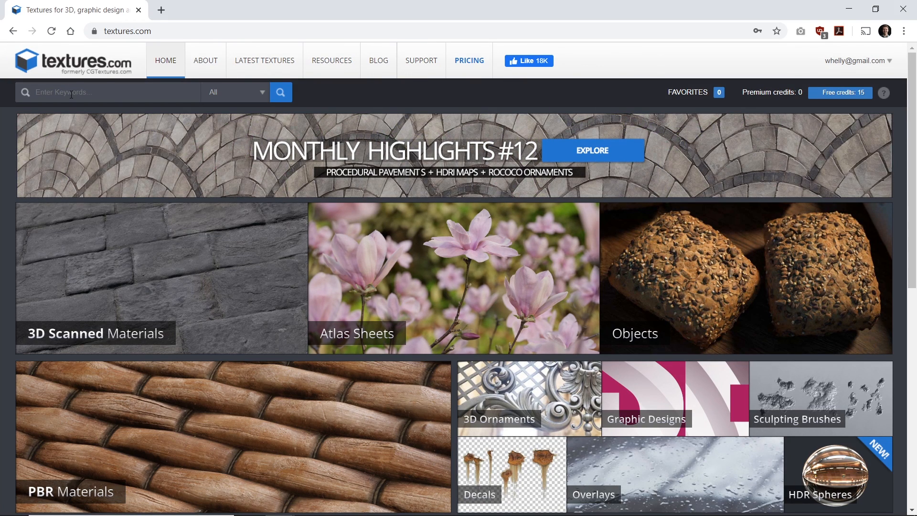
Step: Search textures.com for trees and open the Trees0005 texture page
left_click(71, 94)
type("trees")
key("Return")
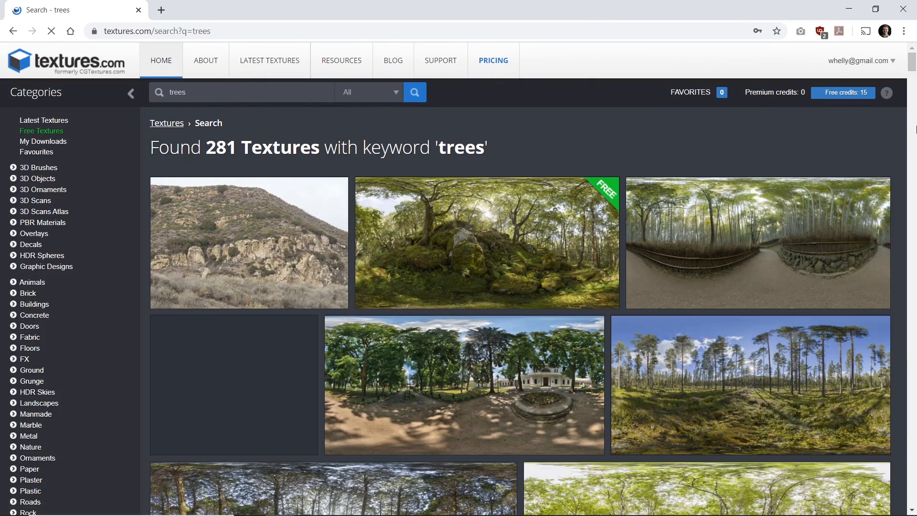
left_click_drag(911, 69, 910, 363)
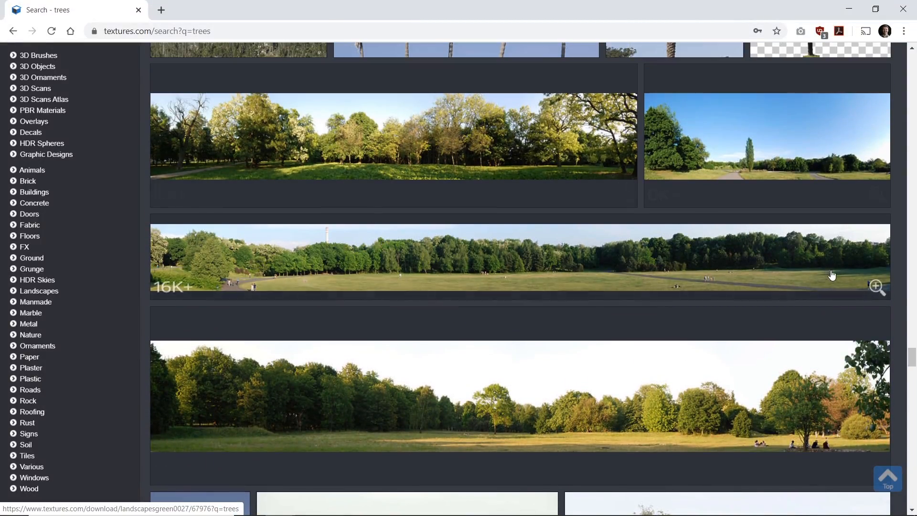
left_click_drag(912, 364, 913, 411)
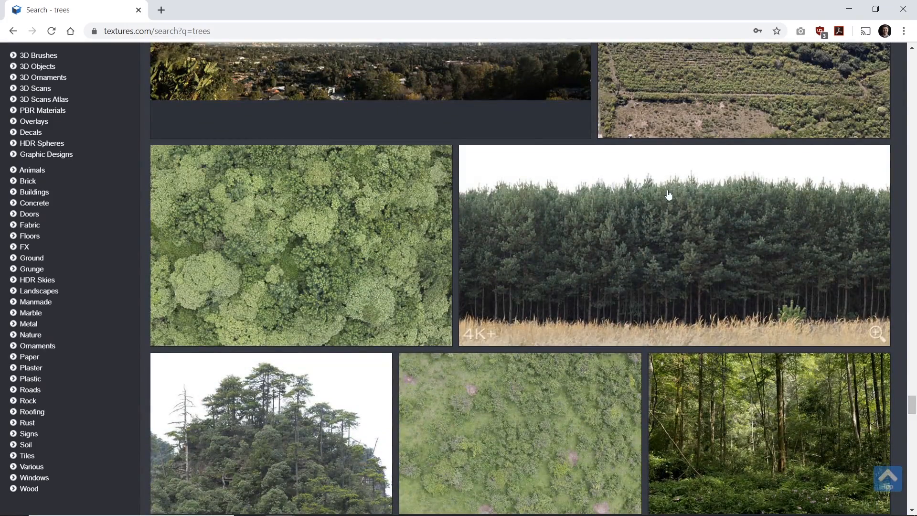
left_click_drag(912, 406, 916, 480)
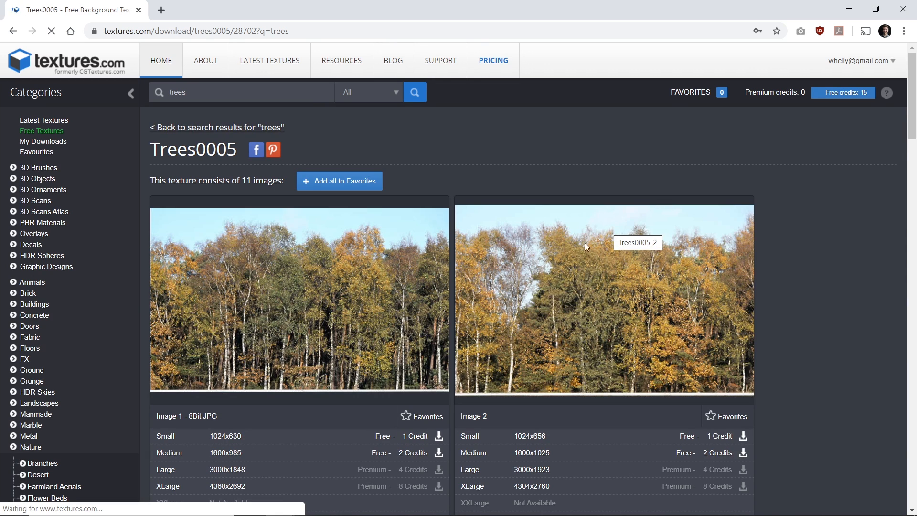
scroll(880, 301, "down", 1)
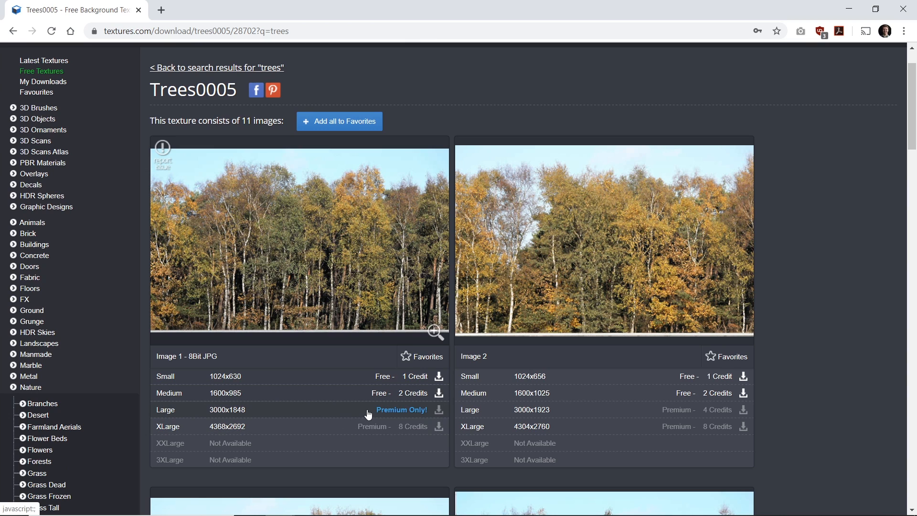
Step: Download the medium 1600x985 Trees0005 image and open it from the Downloads folder in Photoshop
left_click(253, 398)
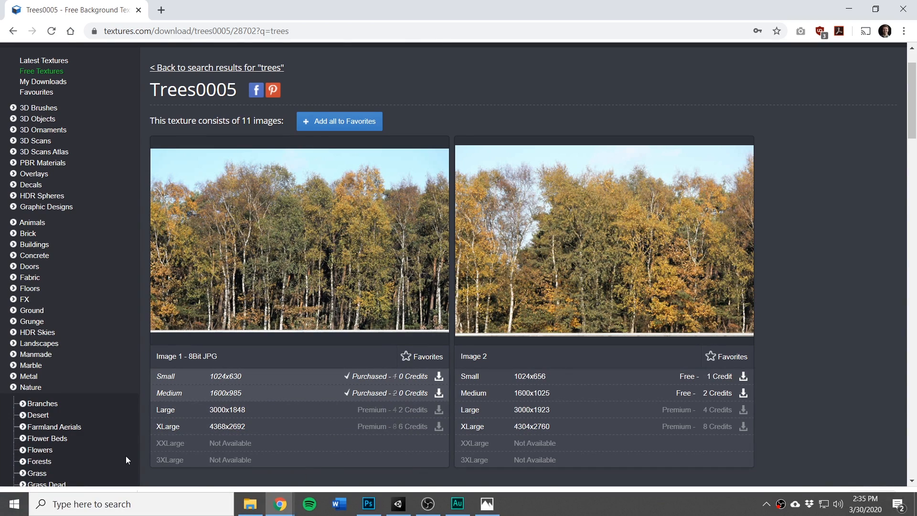
left_click(124, 501)
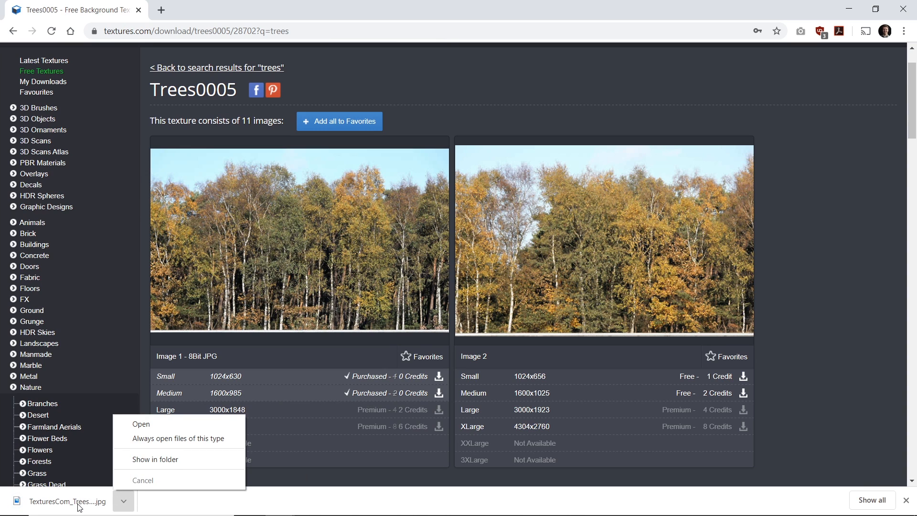
left_click(146, 460)
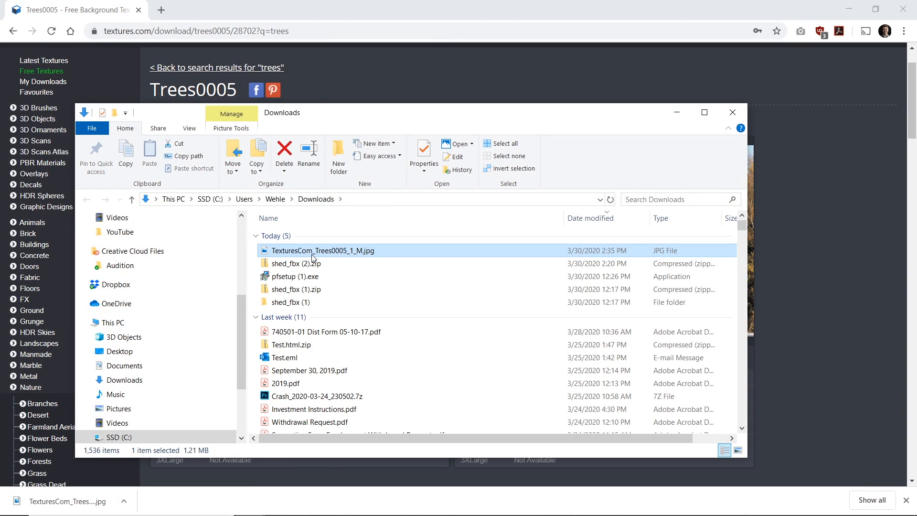
right_click(314, 255)
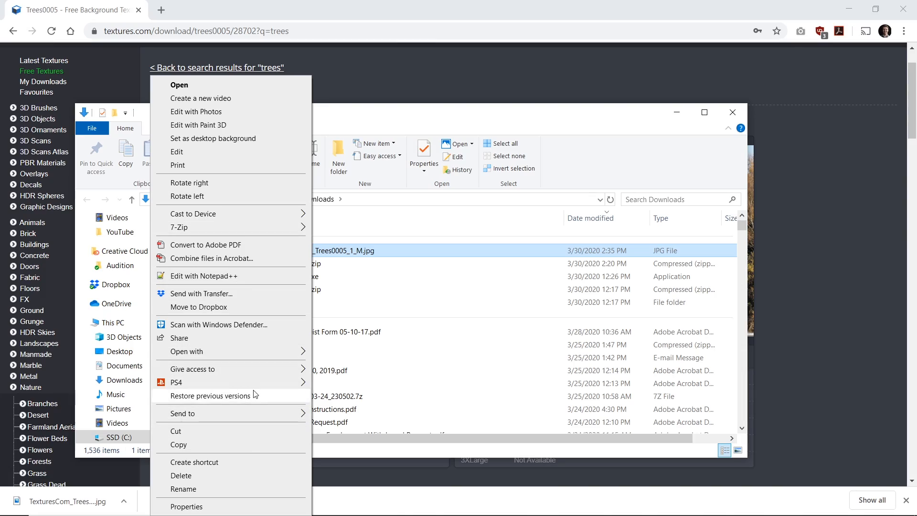
mouse_move(254, 358)
left_click(363, 420)
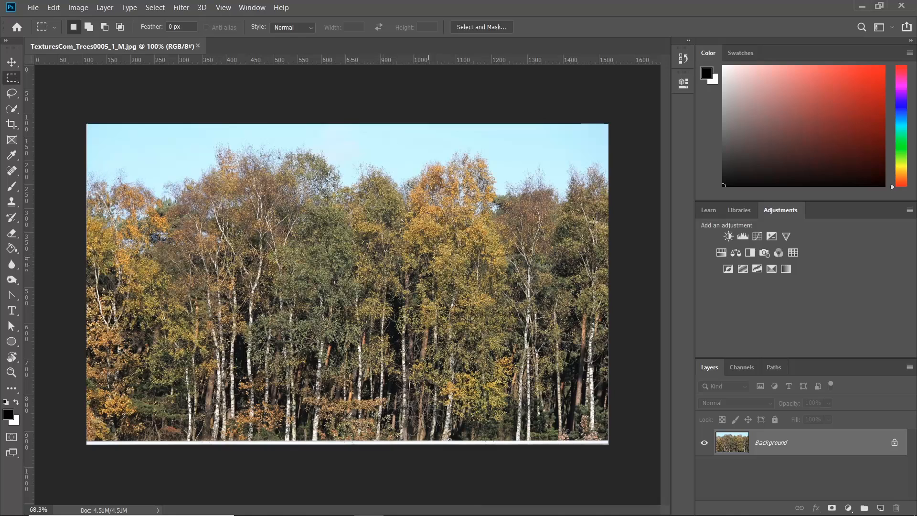
left_click_drag(695, 220, 723, 221)
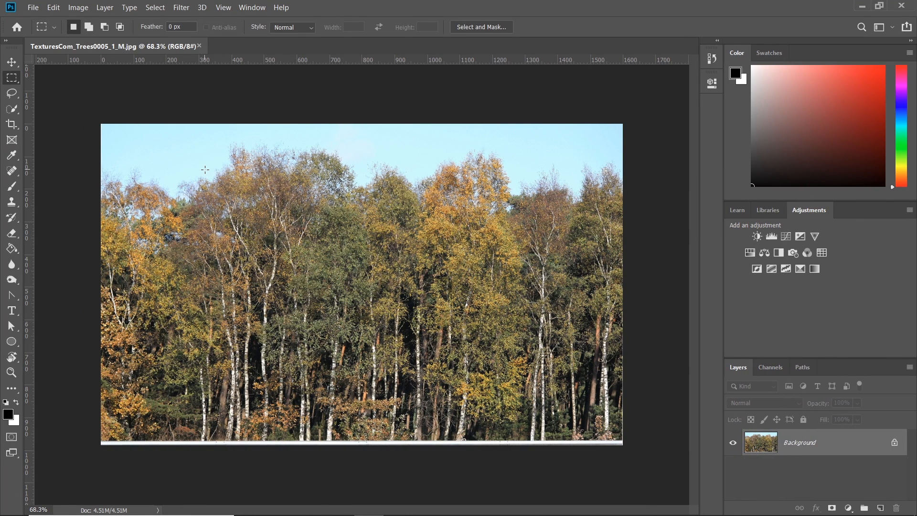
left_click(155, 8)
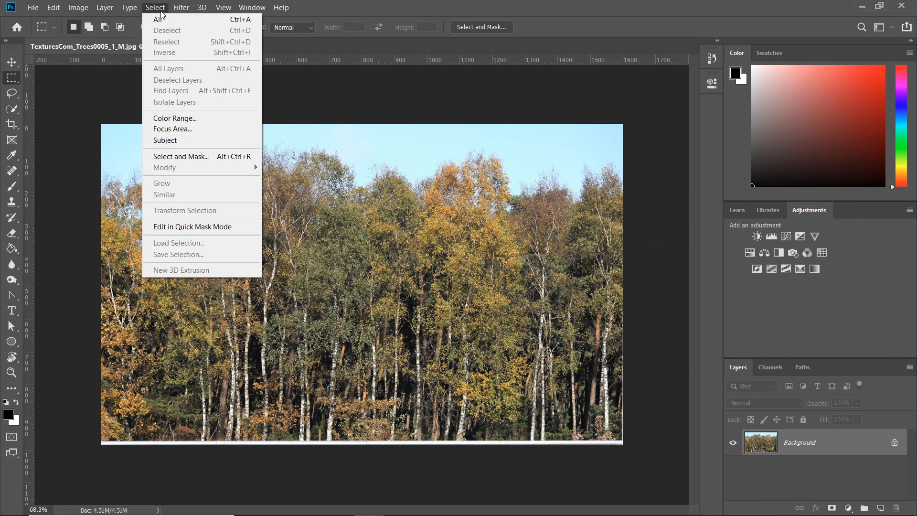
left_click(221, 123)
left_click_drag(420, 84, 520, 89)
left_click(654, 213)
left_click(149, 138)
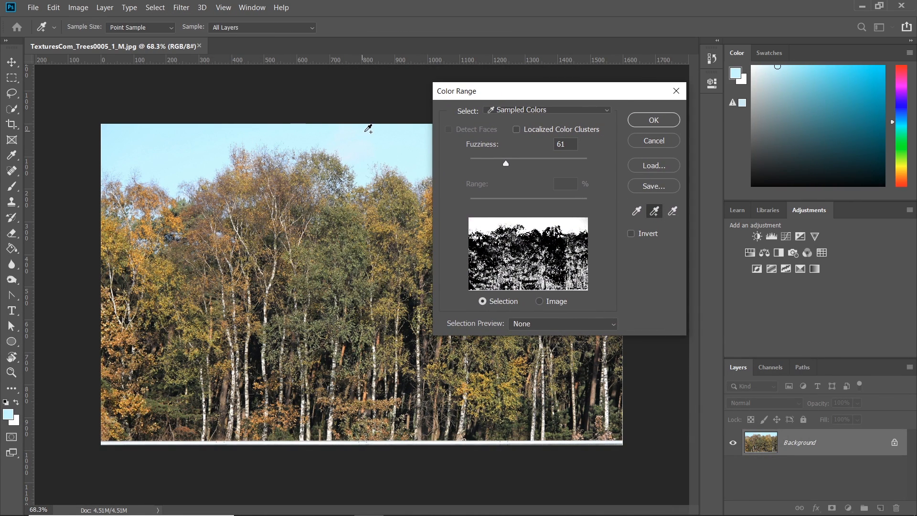
left_click(354, 132)
left_click(232, 124)
left_click_drag(573, 89, 589, 98)
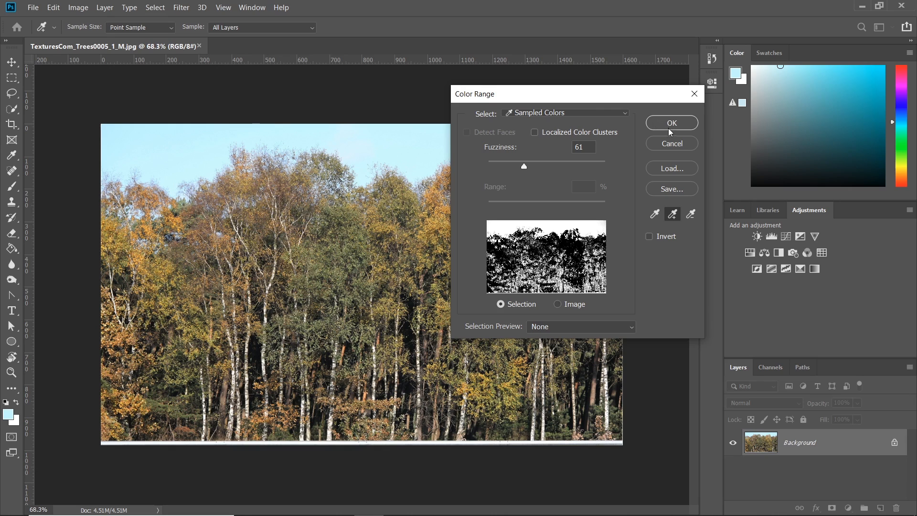
left_click(672, 143)
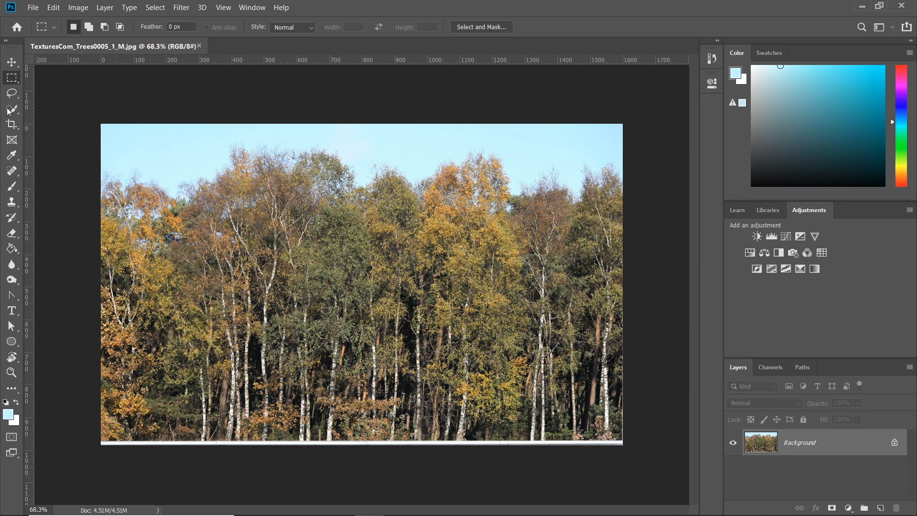
Step: With the Lasso tool, select the sky region above the tree line
right_click(18, 99)
left_click(52, 95)
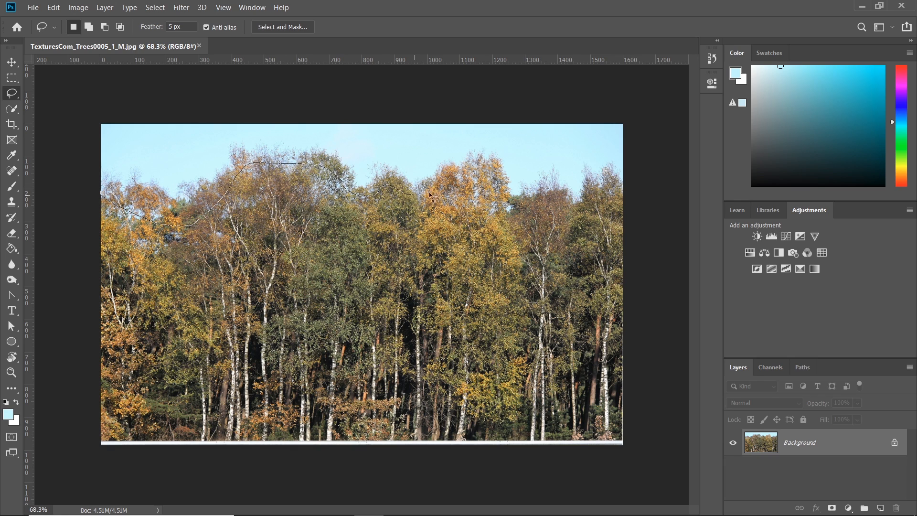
left_click_drag(594, 89, 91, 78)
left_click_drag(87, 204, 88, 205)
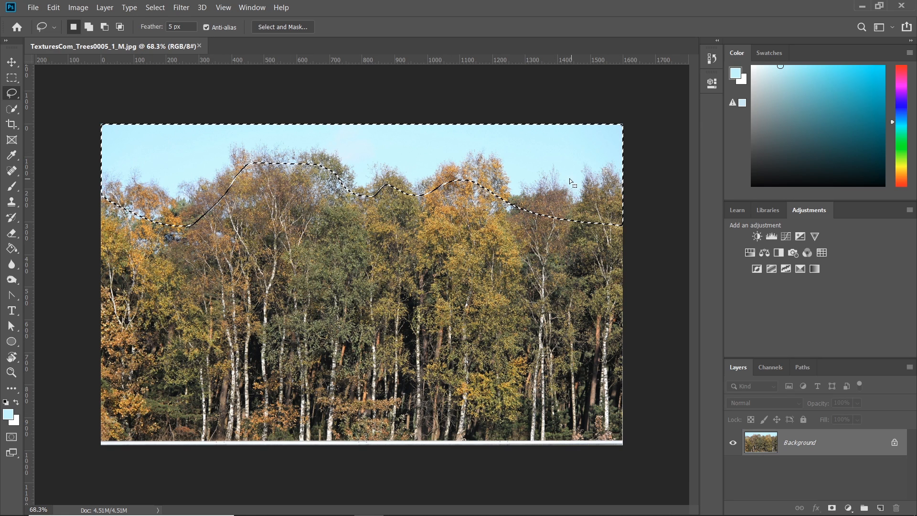
Step: Refine the selection with Color Range by sampling the sky colours, with fuzziness set to 30
left_click(155, 7)
left_click(183, 116)
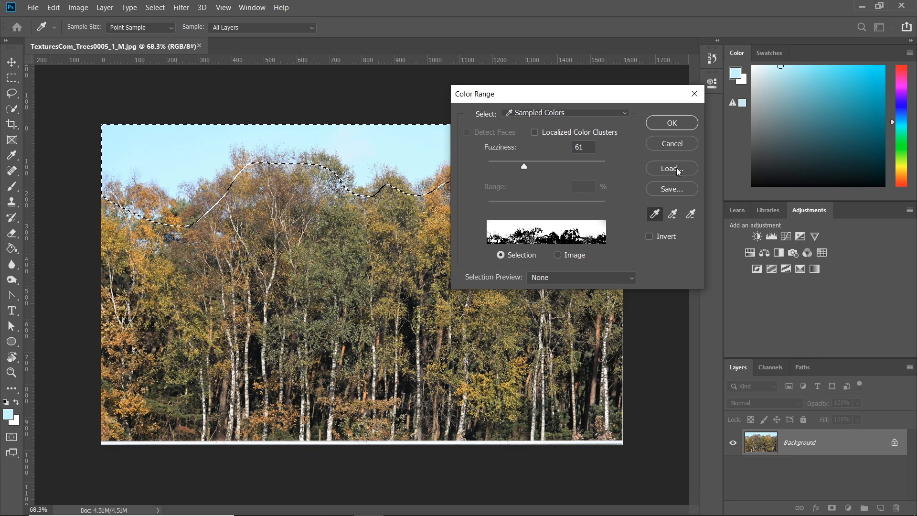
key("shift")
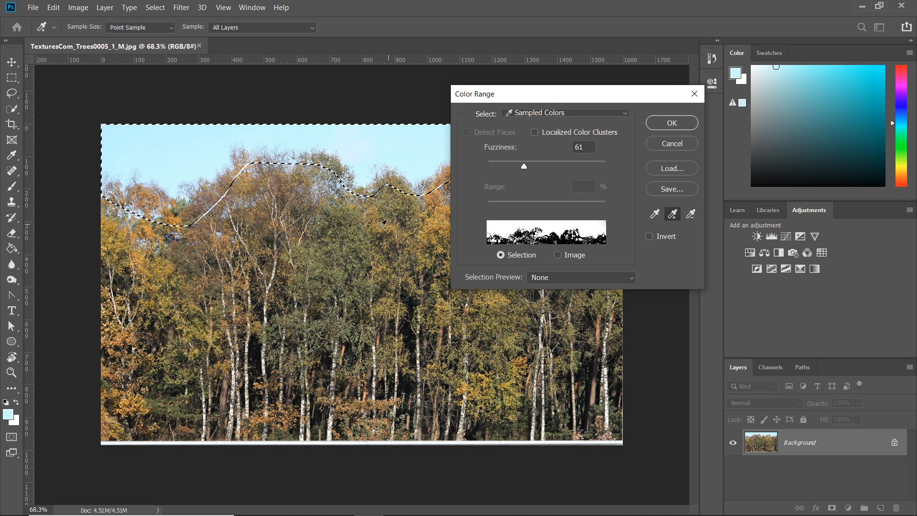
left_click(344, 241)
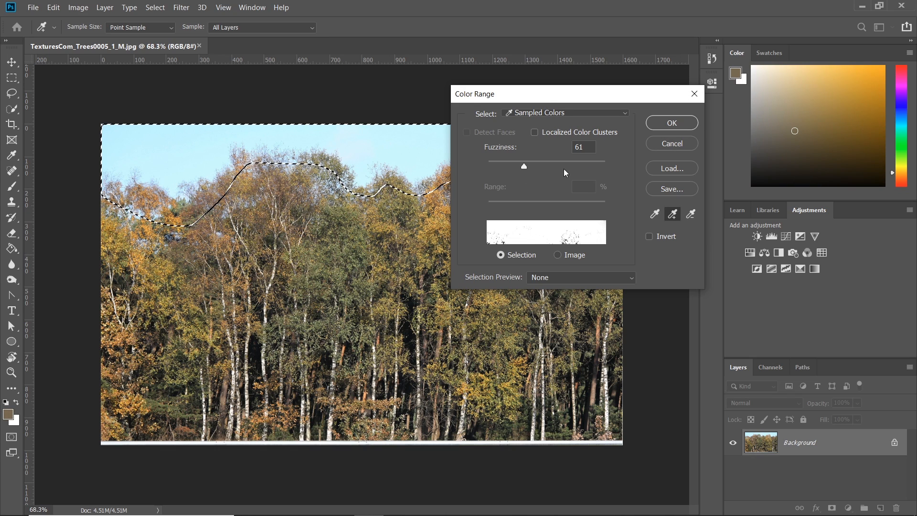
left_click(660, 209)
left_click_drag(421, 204, 434, 190)
left_click(375, 139)
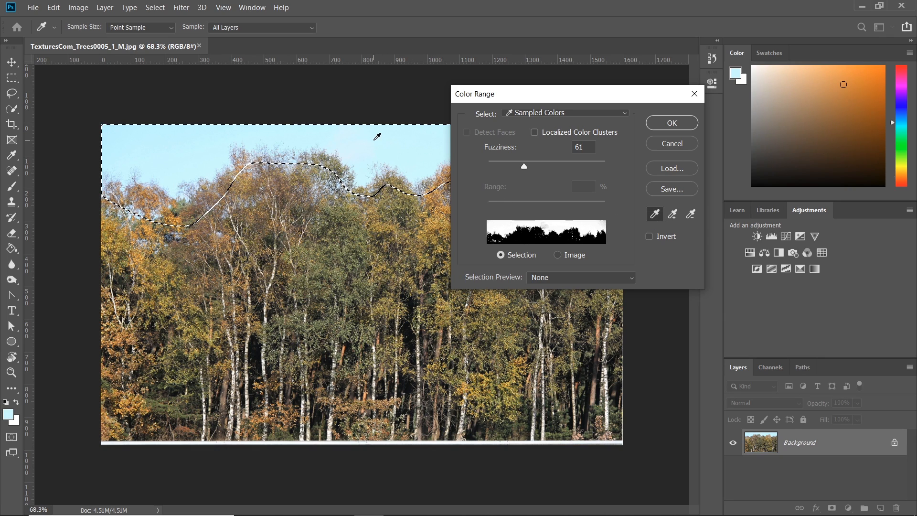
left_click(672, 214)
left_click_drag(311, 126, 175, 130)
left_click_drag(524, 167, 626, 173)
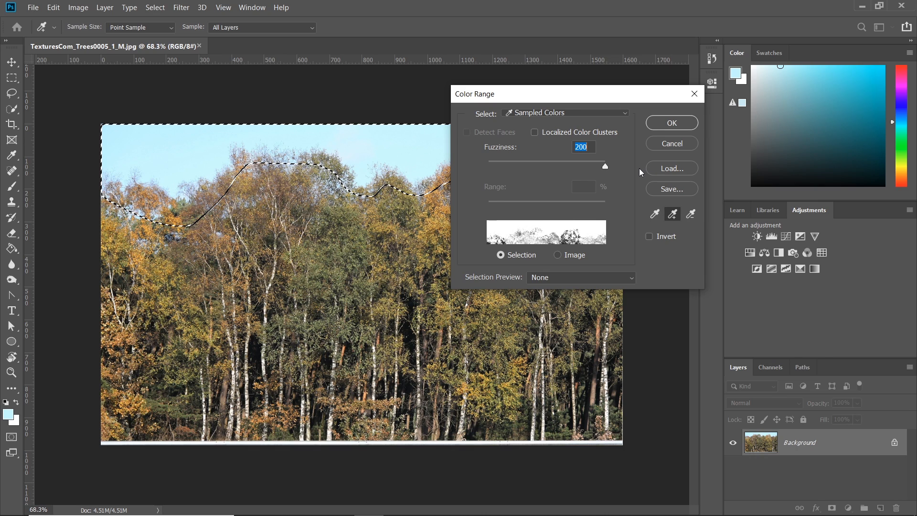
left_click_drag(609, 172, 510, 173)
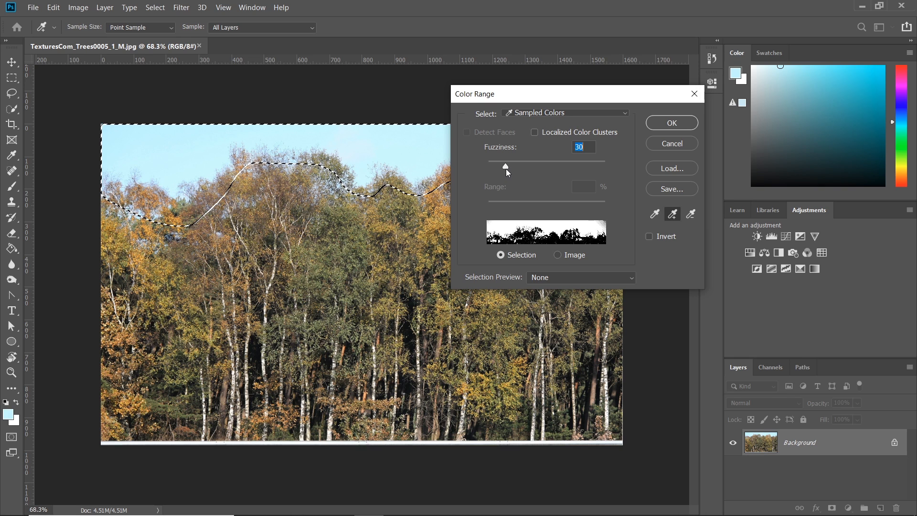
left_click(677, 125)
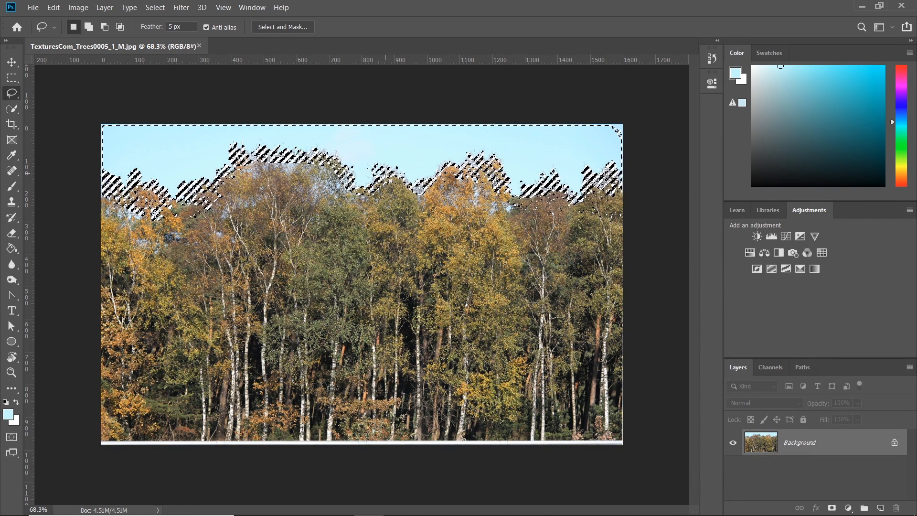
Step: Unlock the background as Layer 0, delete the selected sky and deselect
key("shift+F5")
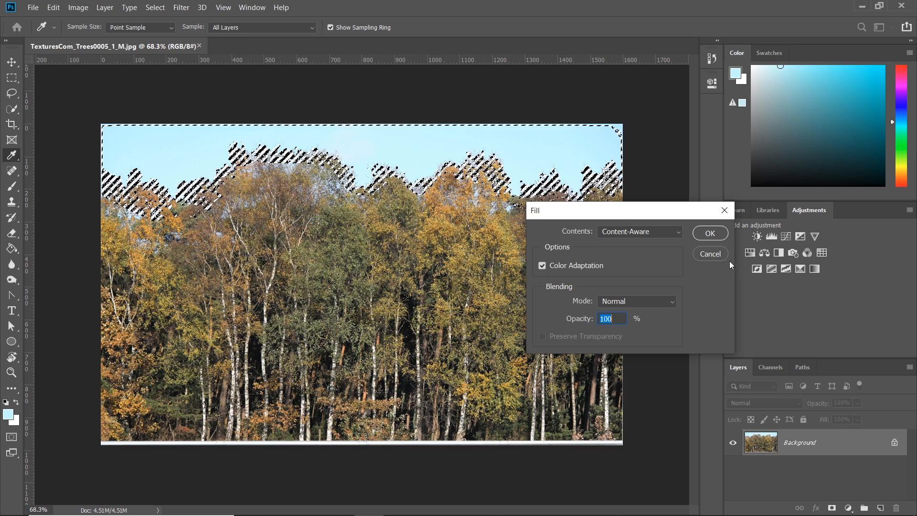
key("Escape")
double_click(802, 442)
key("Return")
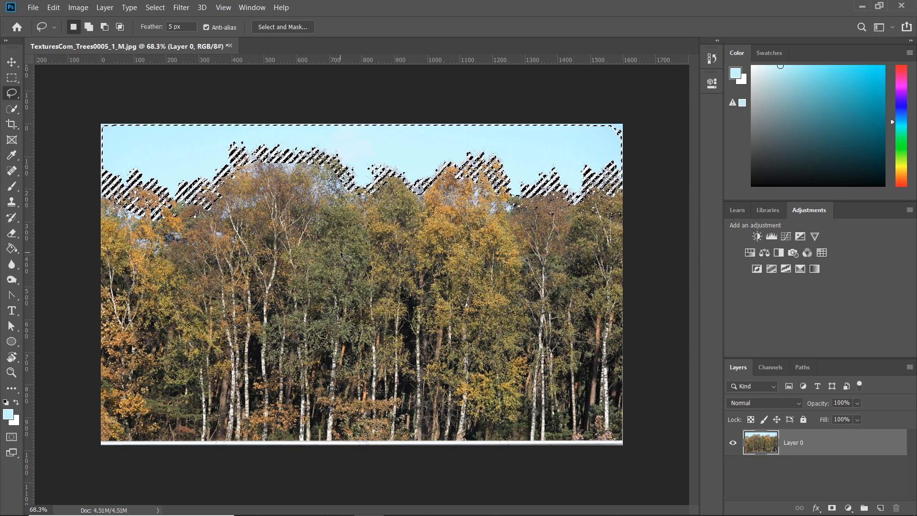
key("Delete")
key("ctrl+d")
Step: Switch to the Eraser and erase leftover sky fragments along the upper left of the tree line
scroll(291, 137, "up", 10, "alt")
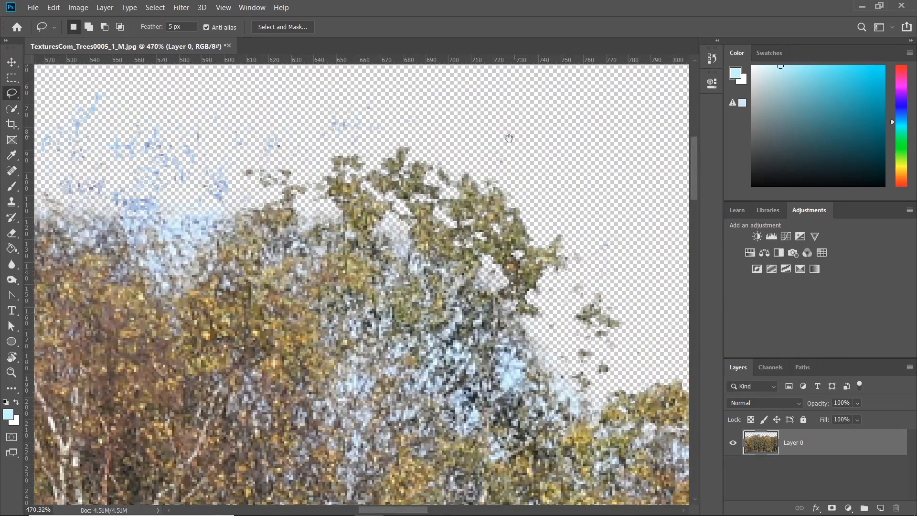
left_click_drag(510, 138, 282, 193)
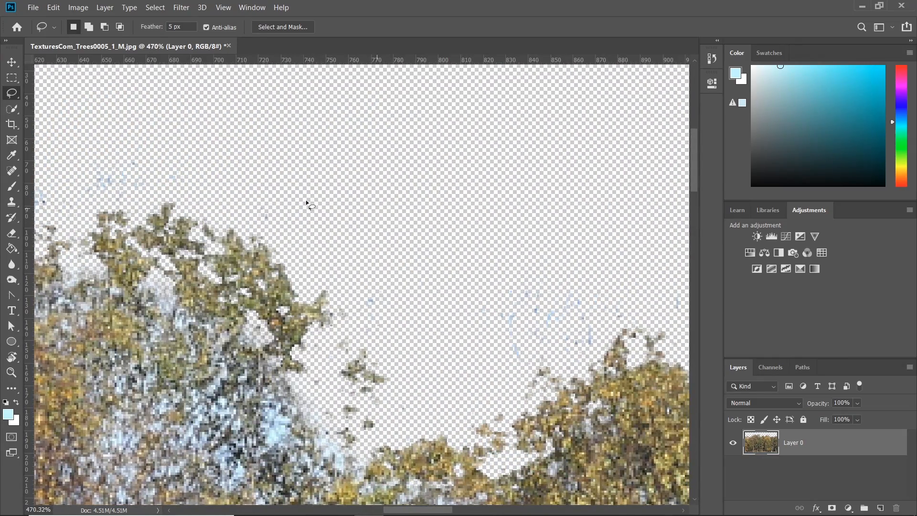
scroll(319, 205, "down", 8, "alt")
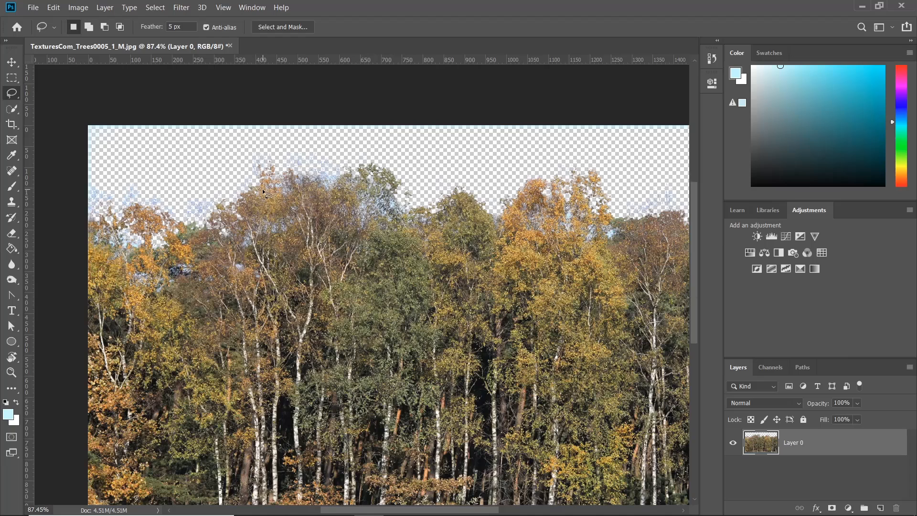
left_click(11, 233)
left_click(47, 232)
mouse_move(211, 151)
right_mouse_down("alt")
mouse_move(194, 244)
mouse_move(184, 242)
right_mouse_up("alt")
right_click_drag(171, 150, 186, 250, "alt")
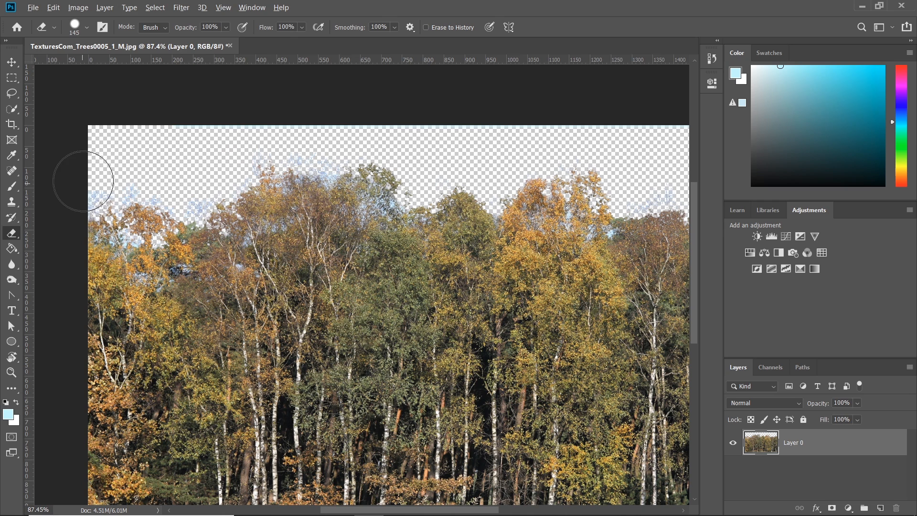
Step: Erase the remaining sky fragments along the top of the tree line with the Eraser
left_click_drag(543, 122, 591, 124)
left_click_drag(539, 153, 297, 158)
mouse_move(257, 131)
left_mouse_down()
mouse_move(492, 121)
mouse_move(518, 170)
left_mouse_up()
right_click_drag(483, 160, 463, 159, "alt")
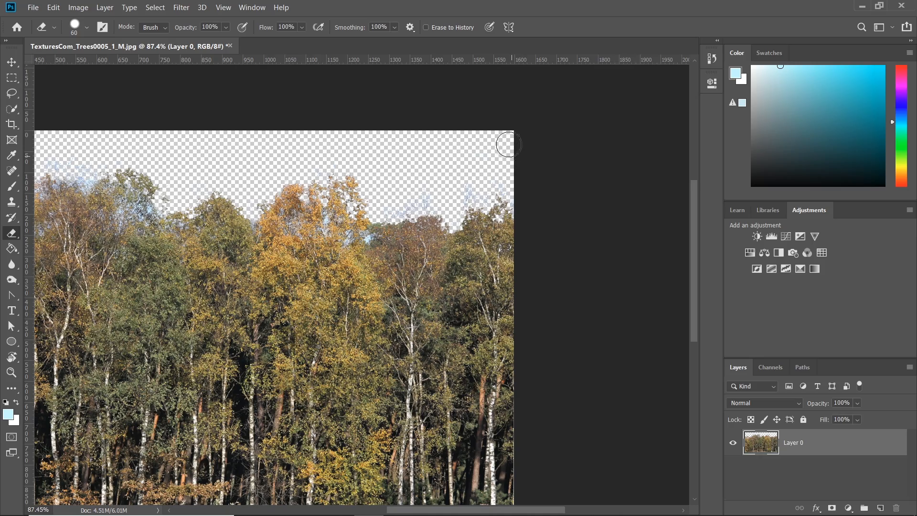
Step: Switch to the Brush, sample an orange foliage colour from the treetops and set the brush mode to Color
scroll(389, 147, "down", 2, "alt")
scroll(225, 164, "up", 6, "alt")
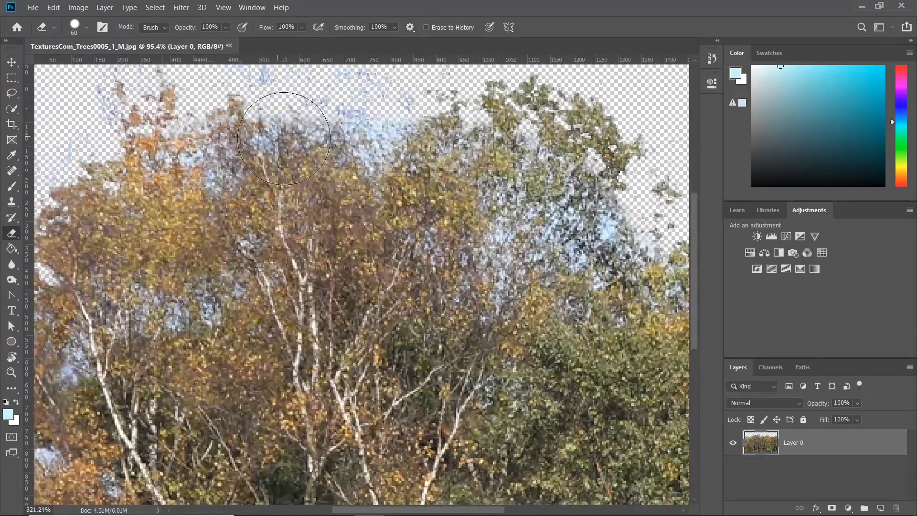
scroll(281, 137, "down", 1, "alt")
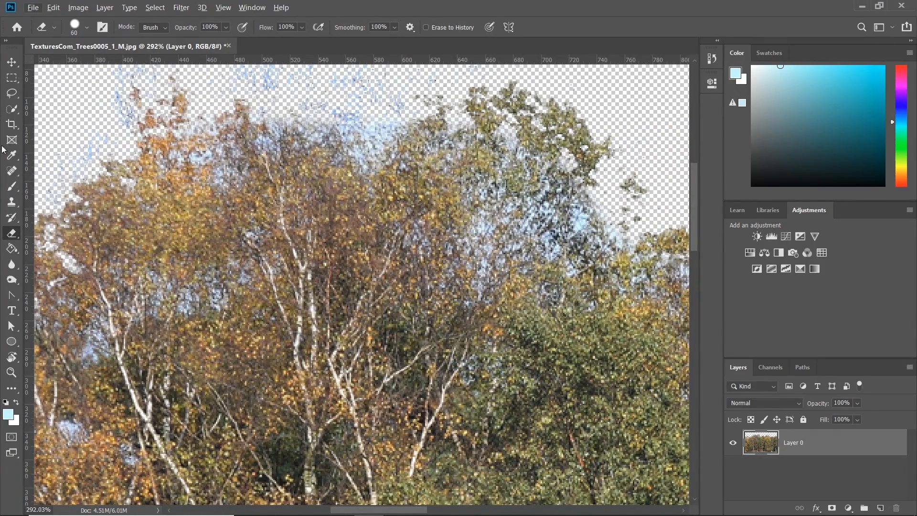
left_click(12, 186)
left_click(178, 173, "alt")
left_click(181, 27)
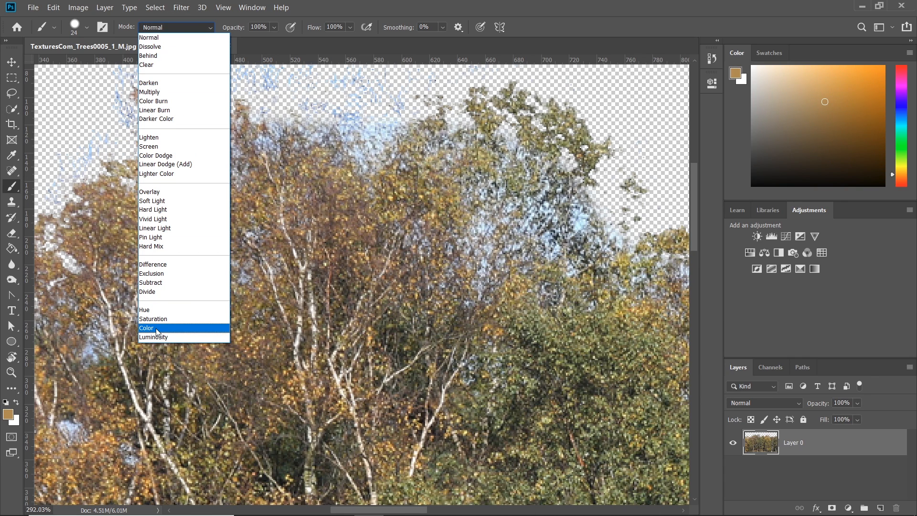
left_click(157, 329)
Step: Try painting a Color-mode stroke across the blue-tinted treetops, then undo the stroke
right_click_drag(231, 199, 255, 199, "alt")
mouse_move(267, 113)
left_mouse_down()
mouse_move(330, 103)
mouse_move(592, 117)
left_mouse_up()
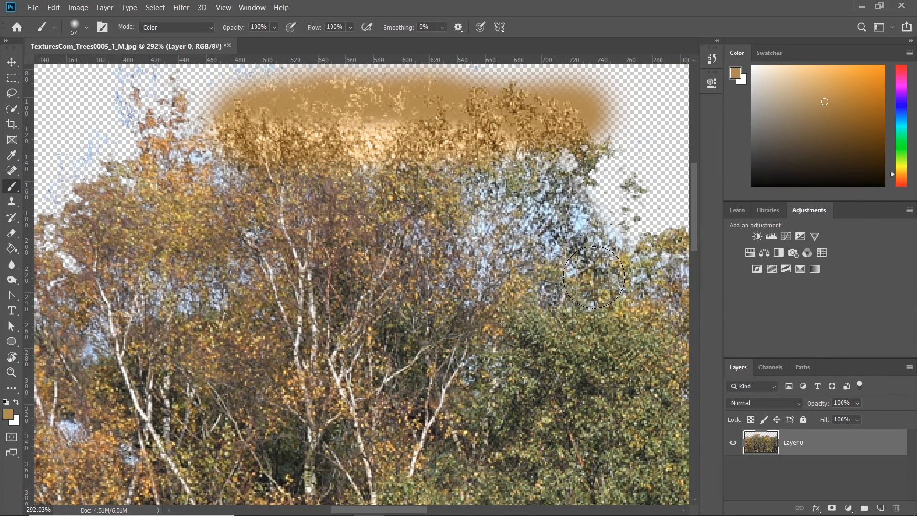
key("ctrl+z")
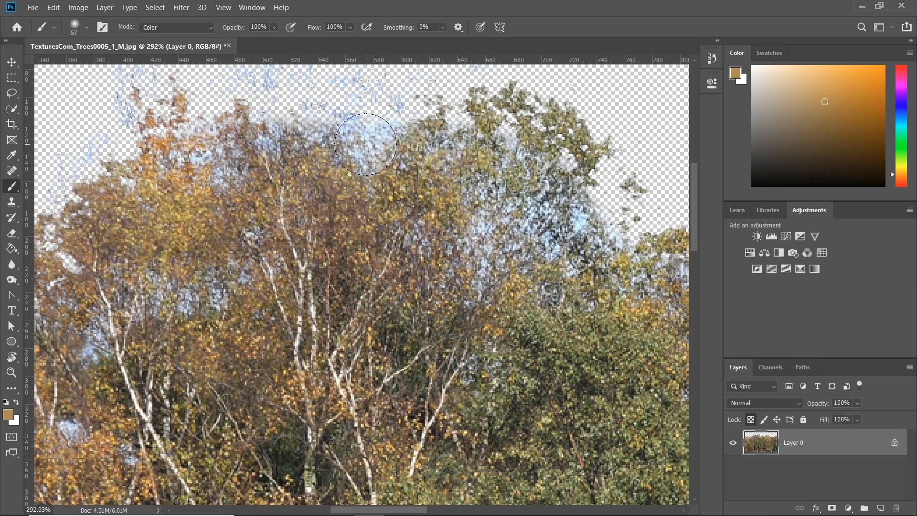
Step: Paint Color-mode strokes over the blue-tinted leaf fringes along the top centre of the tree line
scroll(366, 144, "down", 3, "alt")
right_click_drag(356, 126, 367, 126, "alt")
left_click_drag(384, 116, 231, 97)
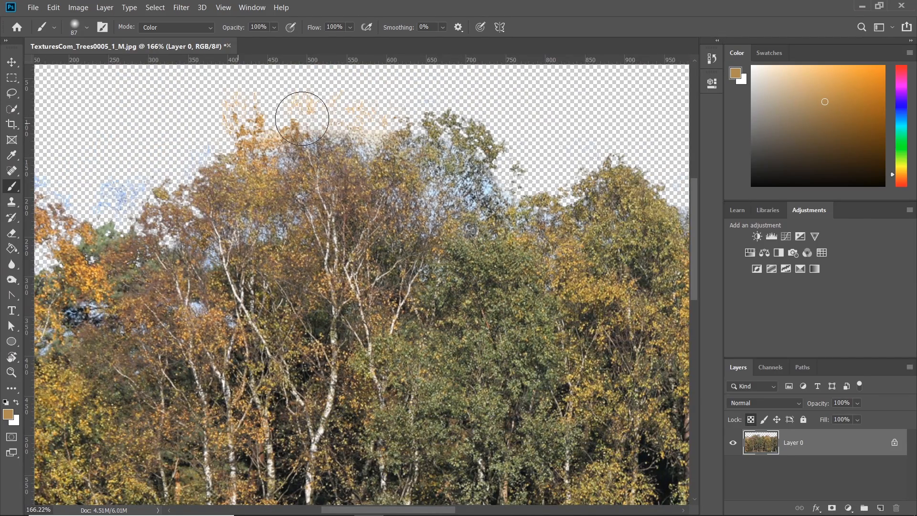
scroll(306, 93, "up", 3, "alt")
left_click_drag(184, 154, 573, 129)
left_click(415, 224, "alt")
left_click_drag(400, 183, 426, 206)
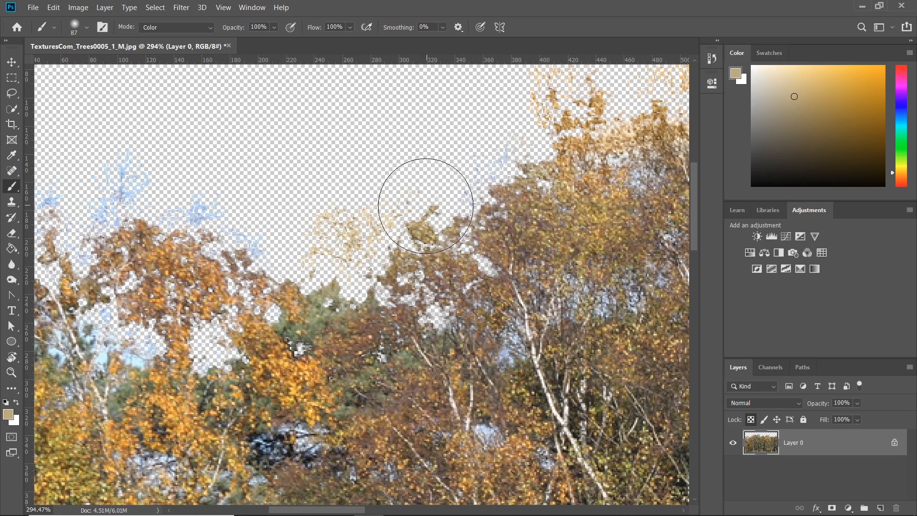
Step: Sample nearby foliage colours and paint over the blue fringes on the left part of the tree line
left_click(172, 264, "alt")
mouse_move(204, 233)
left_mouse_down()
mouse_move(207, 191)
mouse_move(239, 220)
left_mouse_up()
left_click_drag(176, 206, 466, 183)
left_click_drag(411, 128, 417, 187)
left_click(315, 260, "alt")
mouse_move(313, 210)
left_mouse_down()
mouse_move(325, 160)
mouse_move(275, 242)
left_mouse_up()
scroll(380, 242, "down", 7, "alt")
left_click_drag(585, 244, 291, 248)
left_click(281, 237, "alt")
left_click(209, 261, "alt")
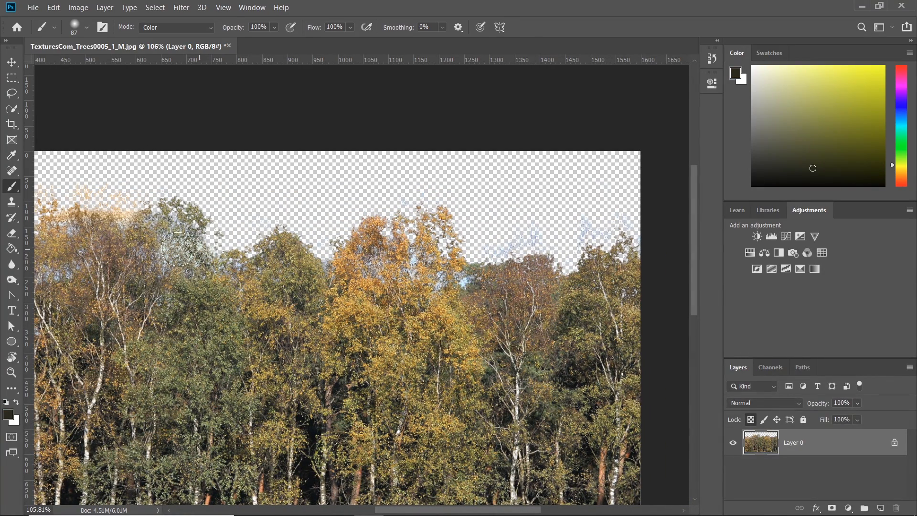
Step: Sample foliage colours and paint over the blue fringes on the right part of the tree line
left_click(371, 231, "alt")
left_click_drag(417, 200, 455, 199)
mouse_move(545, 272)
left_mouse_down()
mouse_move(466, 276)
mouse_move(458, 257)
left_mouse_up()
left_click(462, 274, "alt")
left_click(517, 266, "alt")
left_click_drag(509, 217, 551, 220)
Step: Set the canvas width to 1024 pixels in the Canvas Size dialog
scroll(450, 260, "down", 5, "alt")
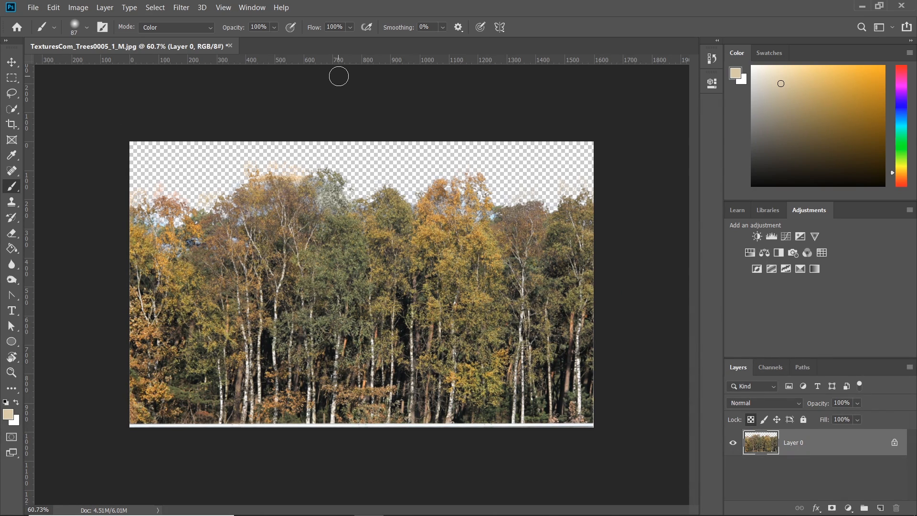
key("ctrl+alt+c")
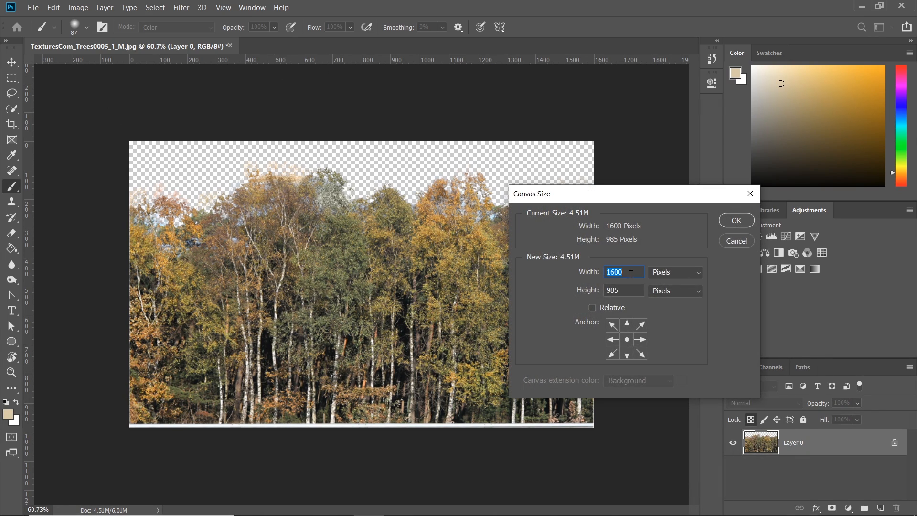
type("1")
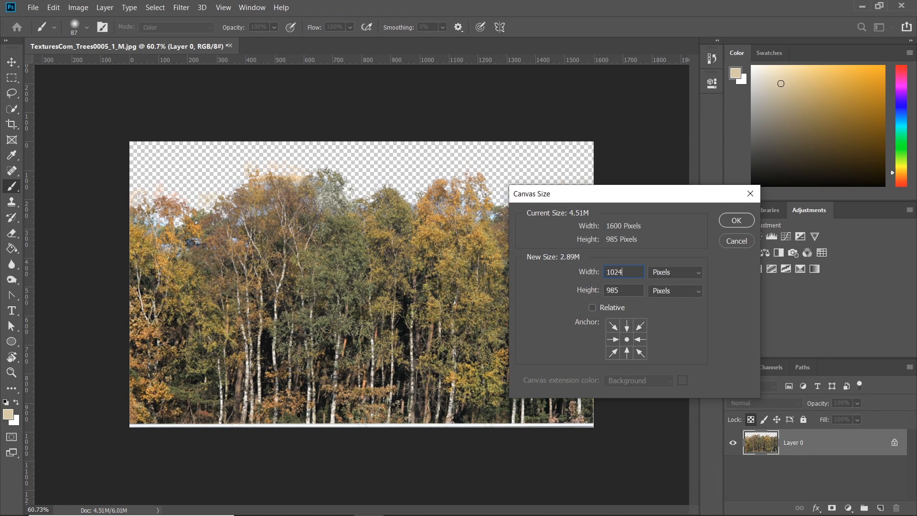
type("1024")
left_click(736, 220)
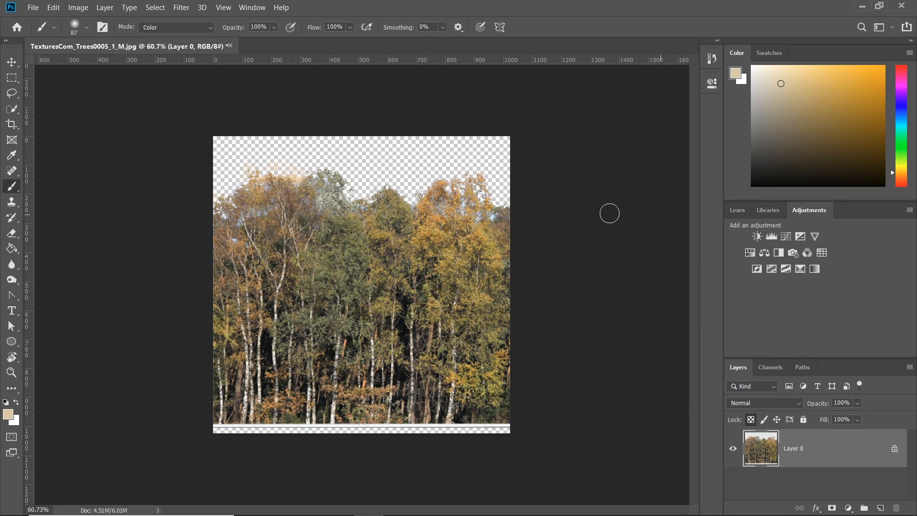
Step: With the Move tool, shift the tree layer down so it fills the bottom of the canvas
left_click(12, 62)
left_click_drag(348, 288, 396, 335)
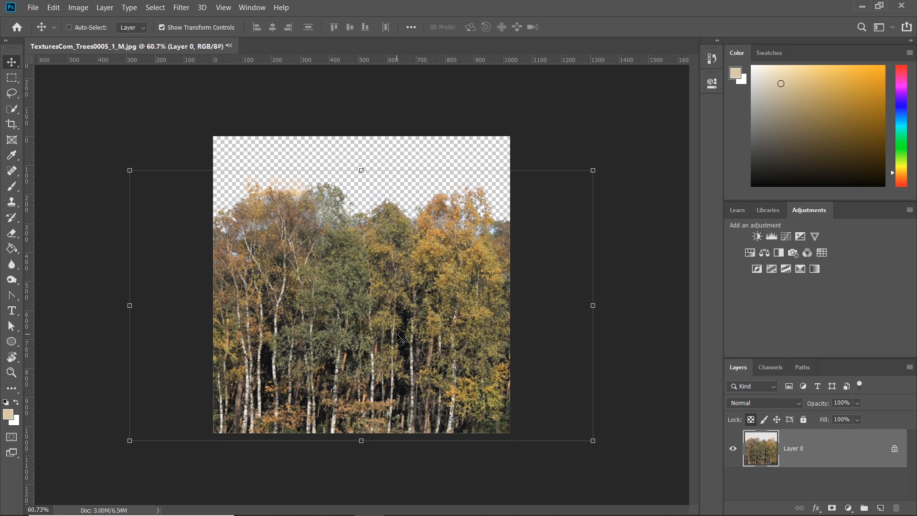
left_click(10, 76)
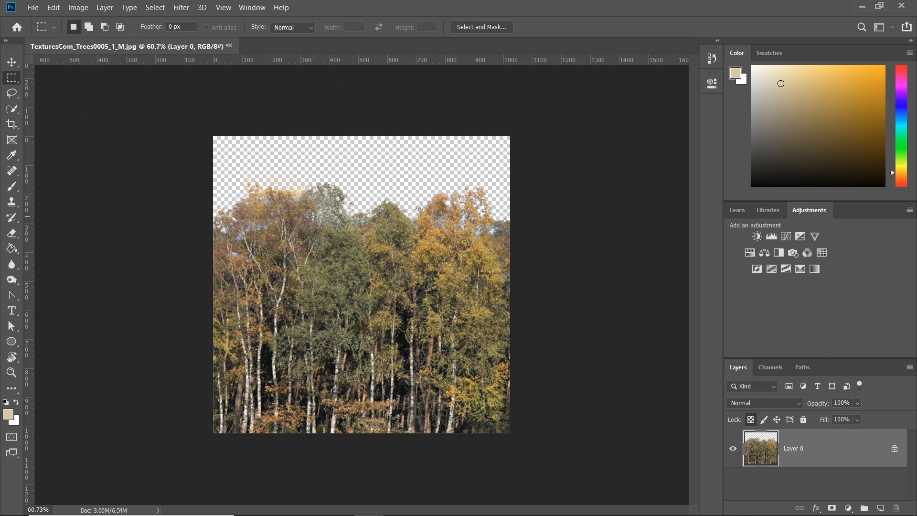
left_click(76, 7)
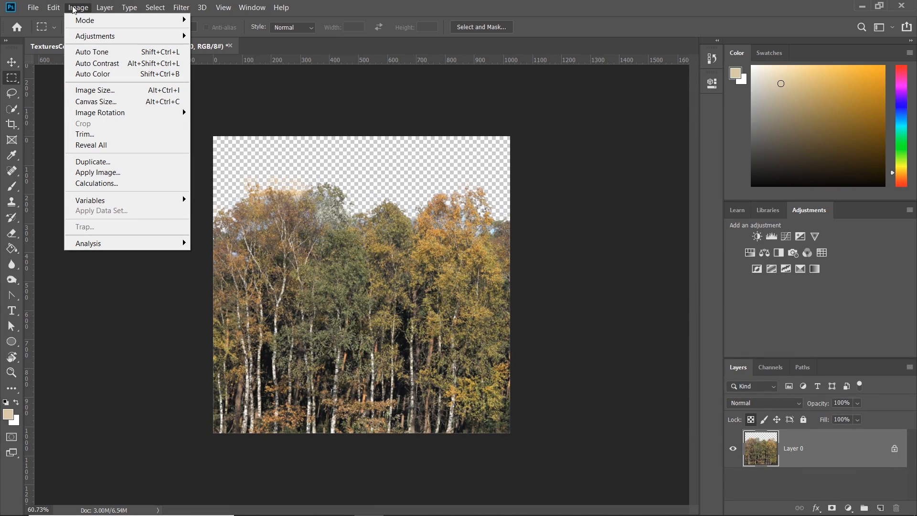
left_click(98, 101)
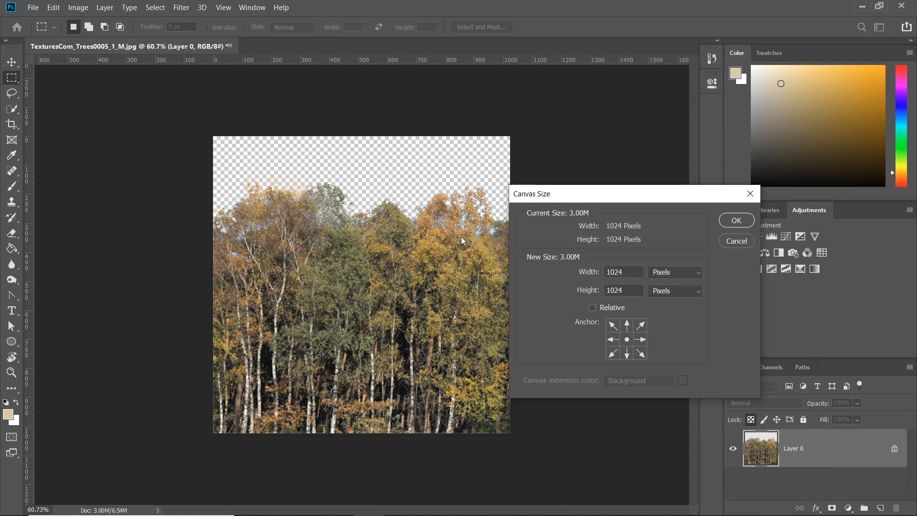
left_click(735, 242)
Step: Nudge the tree layer with the Move tool so it sits flush with the canvas bottom, checking the edge up close
left_click(13, 64)
left_click_drag(396, 360, 397, 338)
scroll(316, 427, "up", 3, "alt")
scroll(354, 453, "up", 5, "alt")
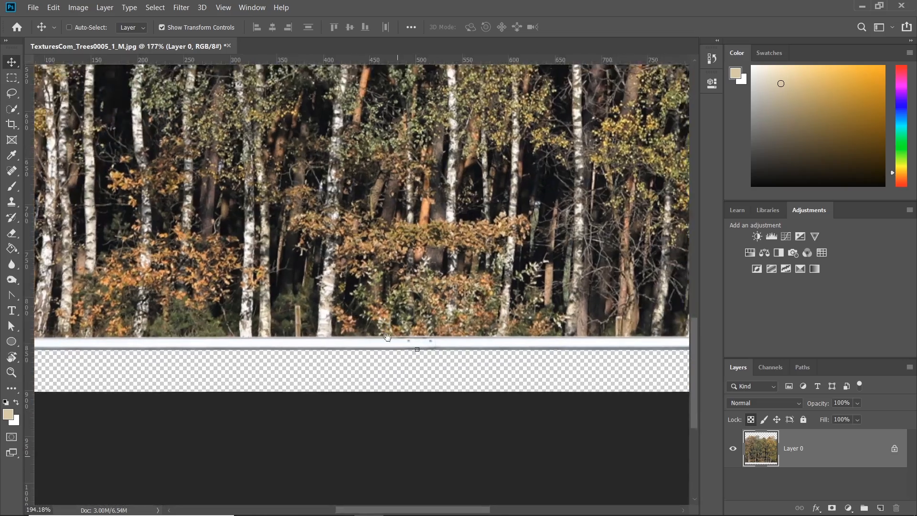
scroll(373, 329, "down", 5, "alt")
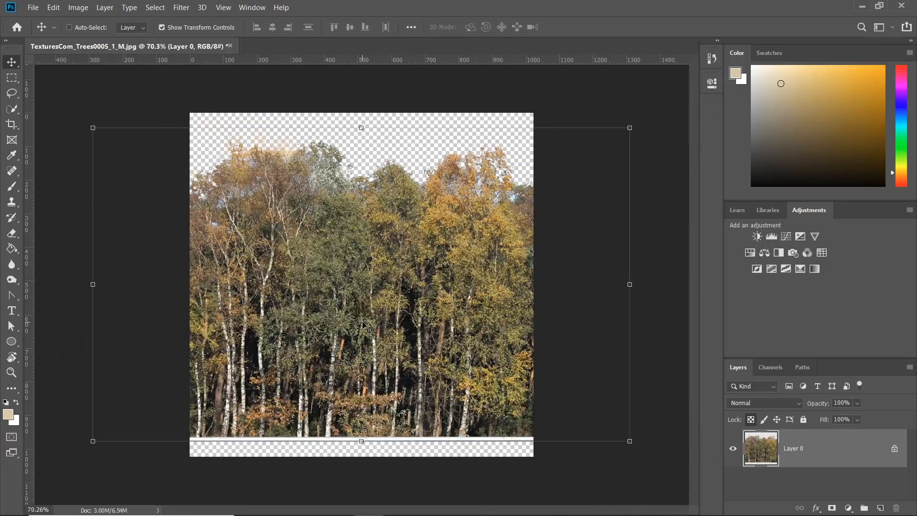
left_click(13, 77)
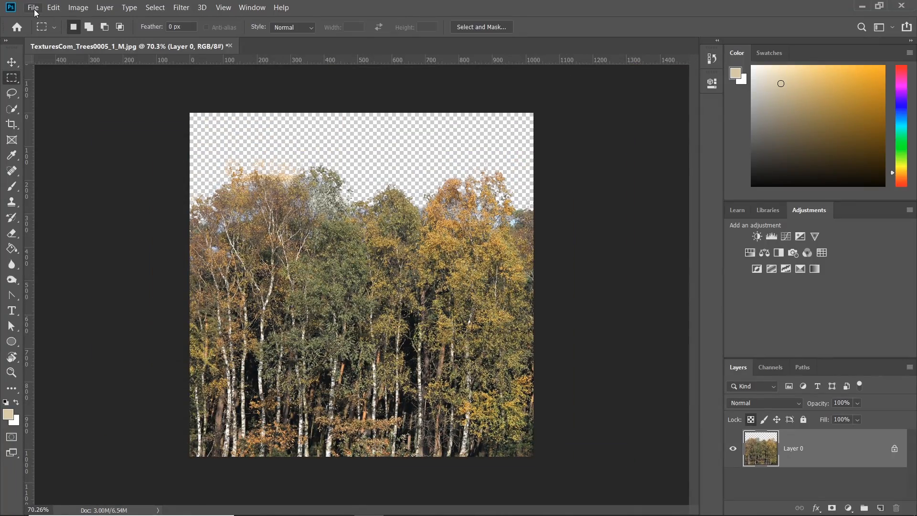
Step: Start saving a copy of the image in PNG format
left_click(33, 7)
left_click(52, 127)
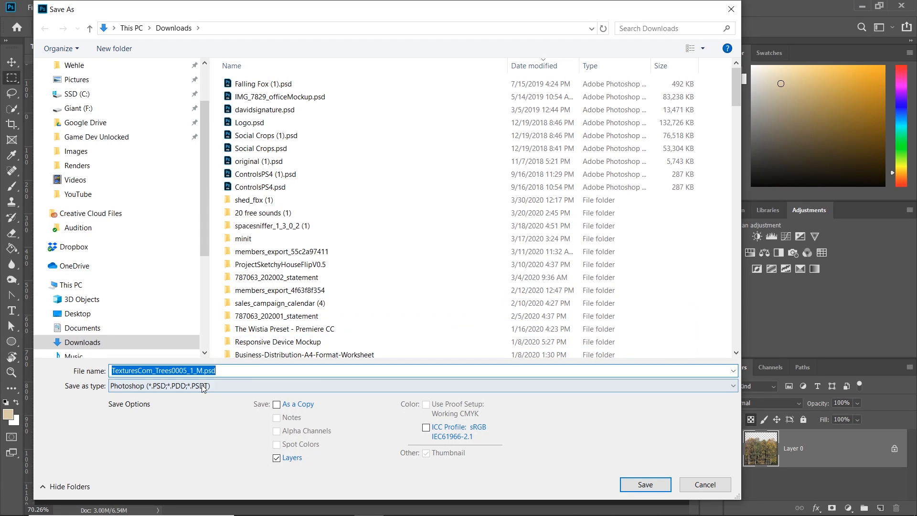
left_click(143, 386)
left_click(147, 336)
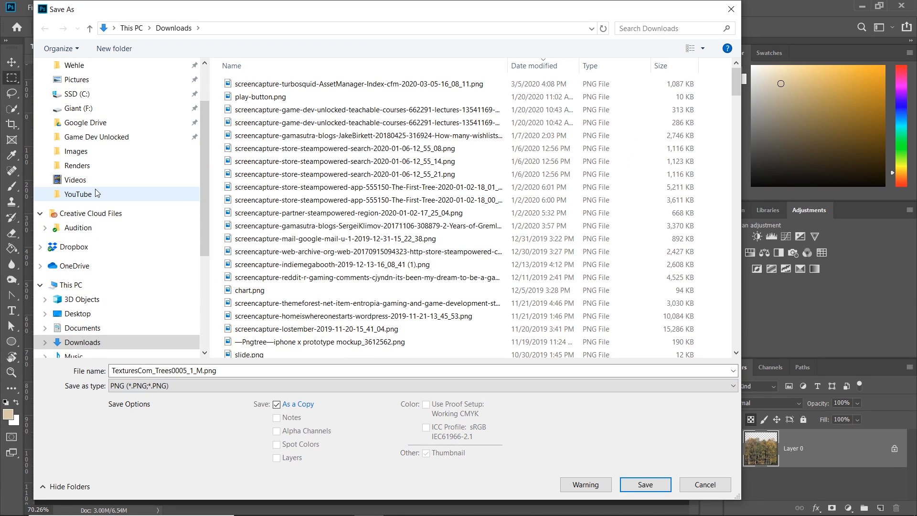
Step: Browse to the Unity Barn project's Assets folder as the save location
left_click(81, 194)
left_click(230, 28)
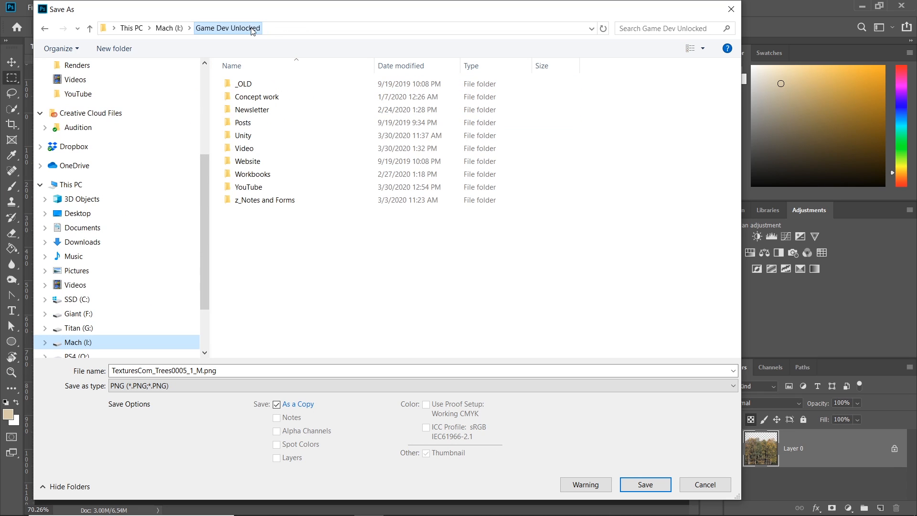
left_click(246, 136)
double_click(246, 136)
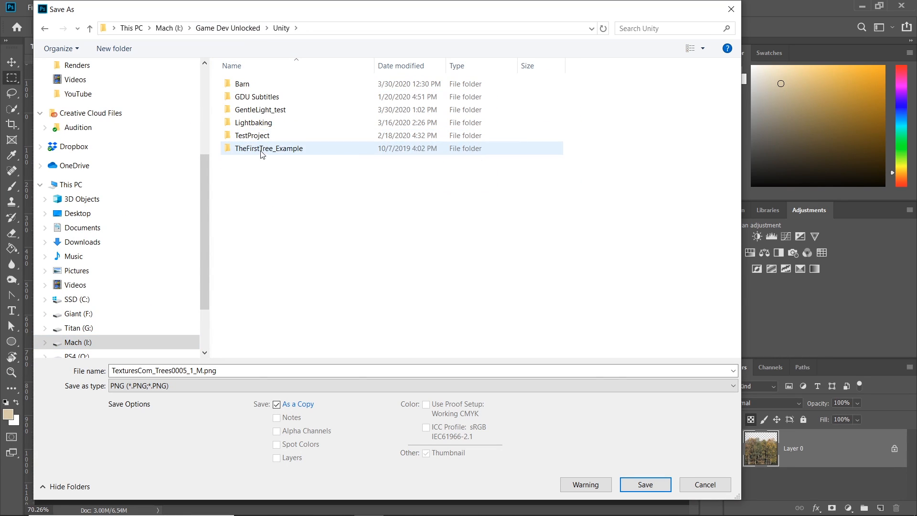
double_click(258, 85)
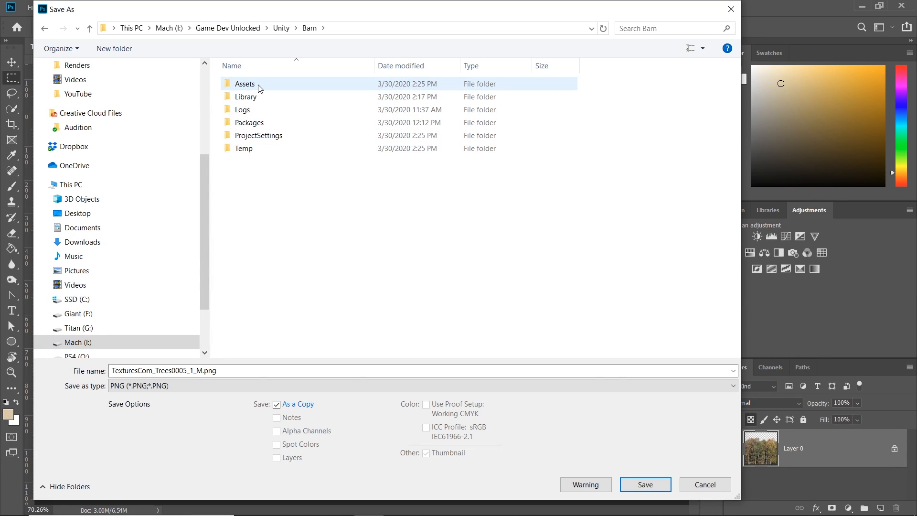
double_click(258, 86)
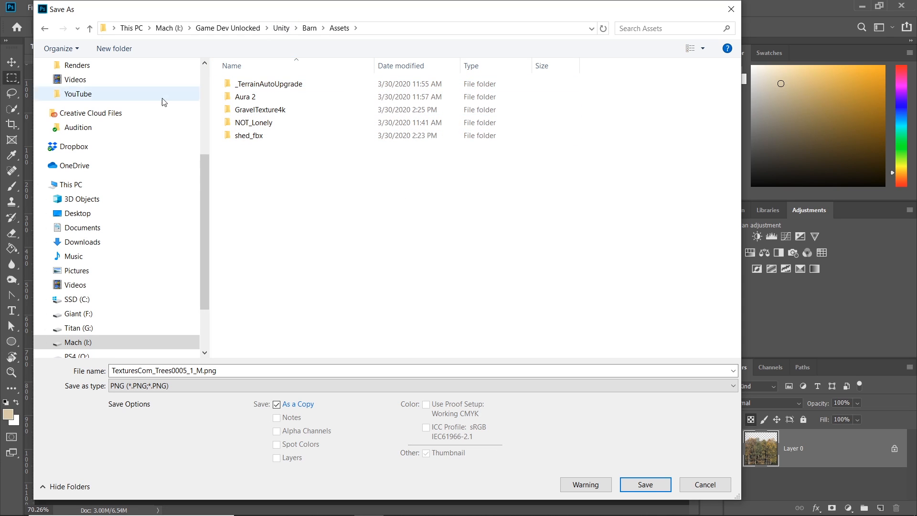
Step: Save it as TexturesCom_Trees0005_1_M.png, accepting the large file size PNG option
left_click(196, 371)
left_click(202, 372)
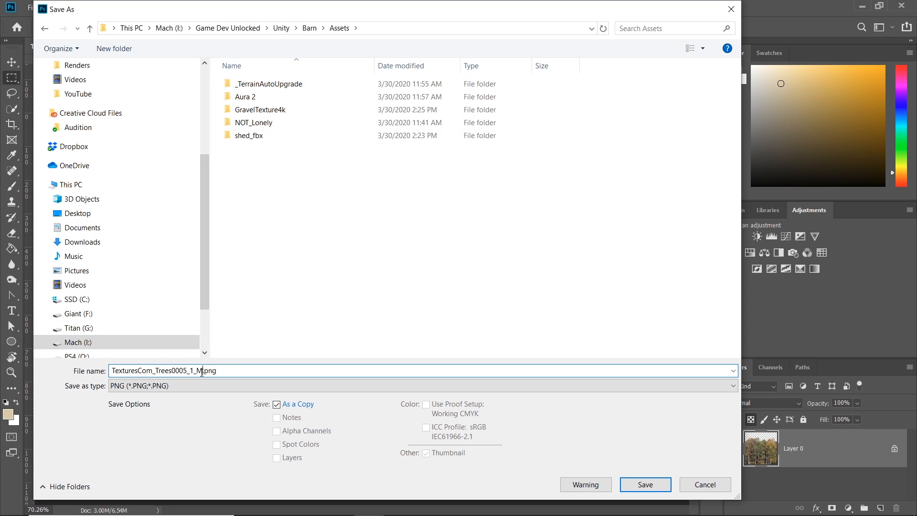
left_click(660, 488)
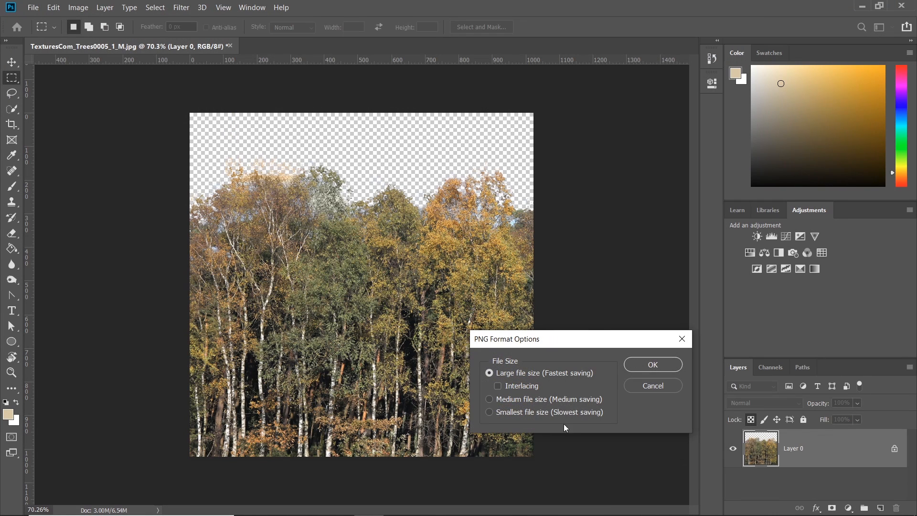
left_click(649, 364)
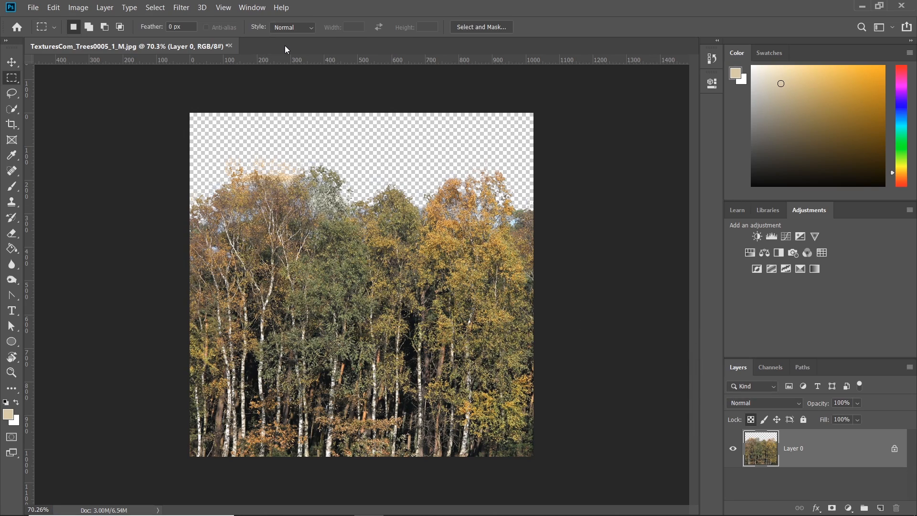
Step: Return to Unity and open the project's Assets folder
left_click(862, 7)
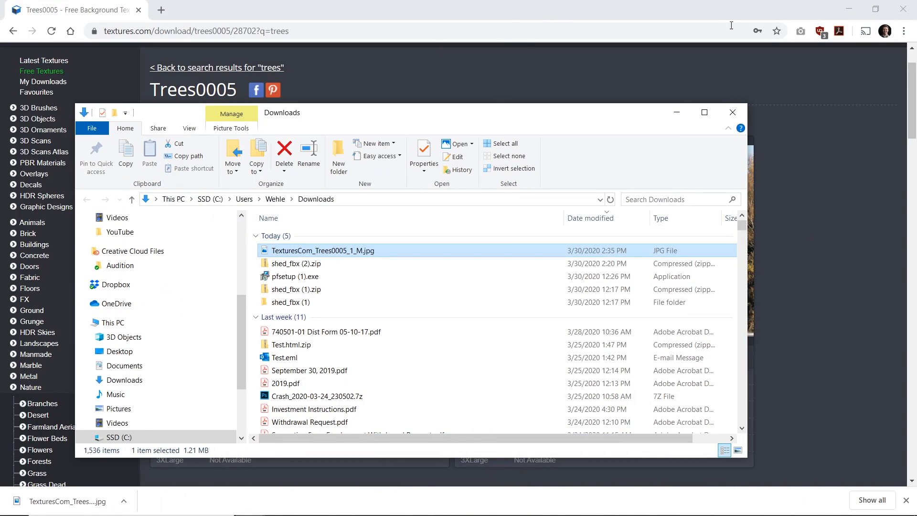
left_click(846, 8)
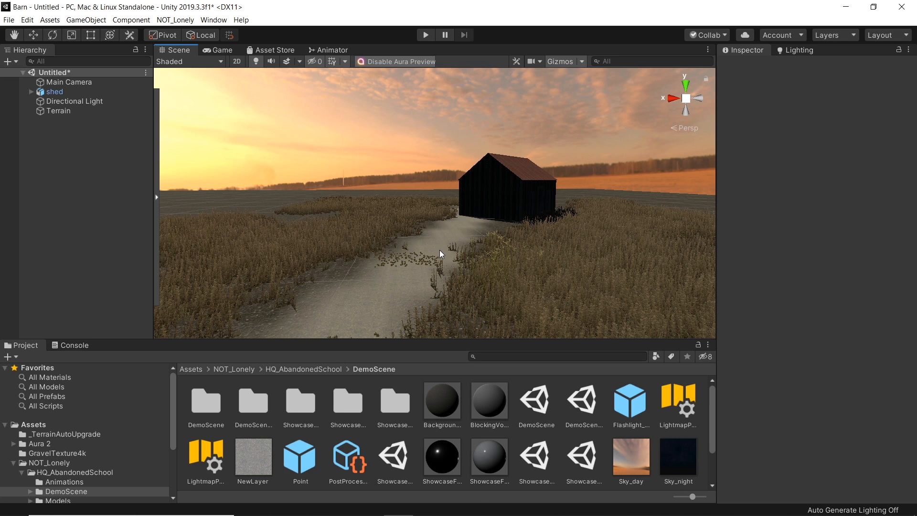
left_click(191, 369)
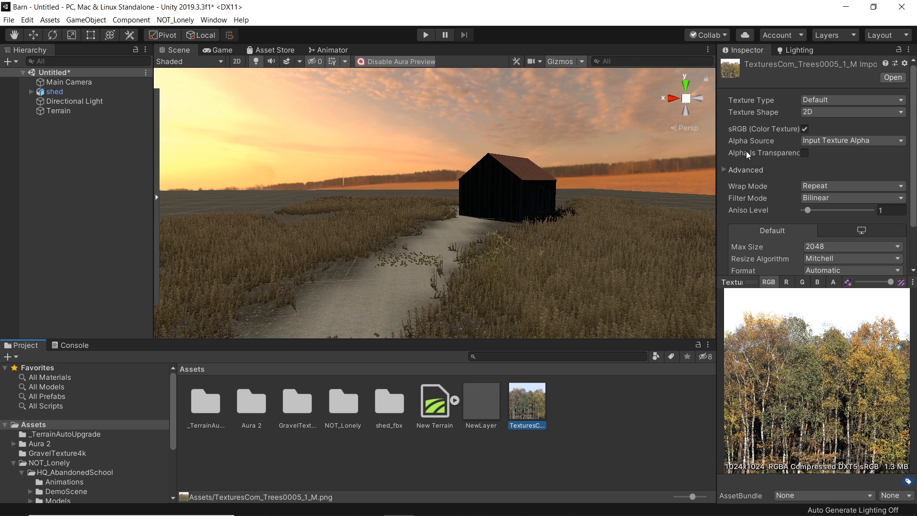
Step: Enable Alpha Is Transparency on the imported tree texture and apply the import settings
left_click(808, 156)
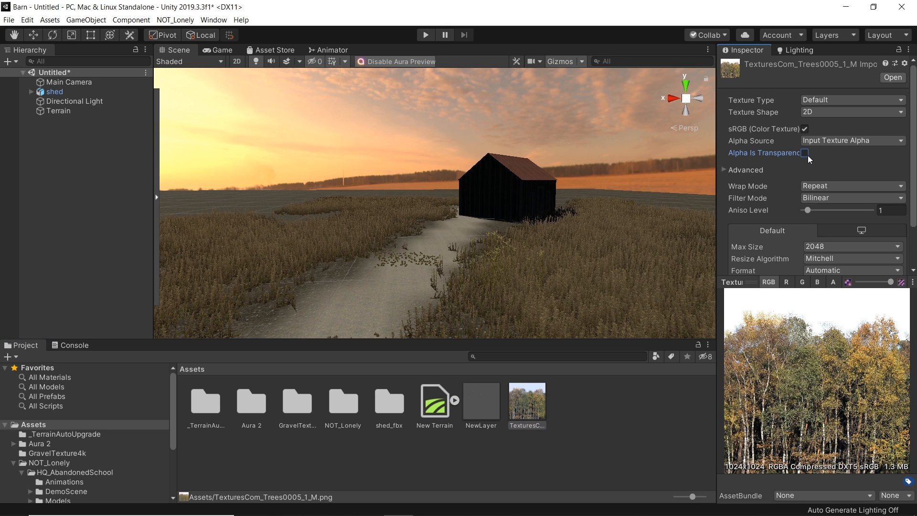
left_click_drag(913, 197, 913, 237)
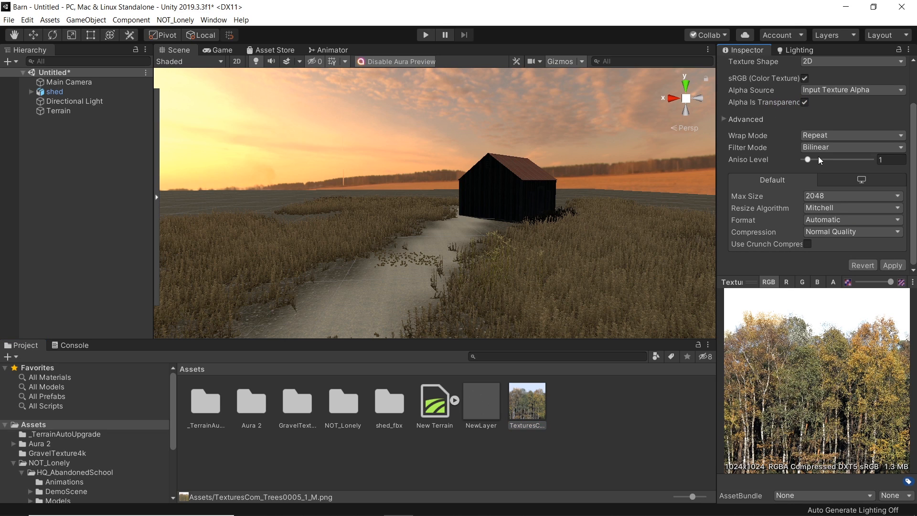
left_click(894, 266)
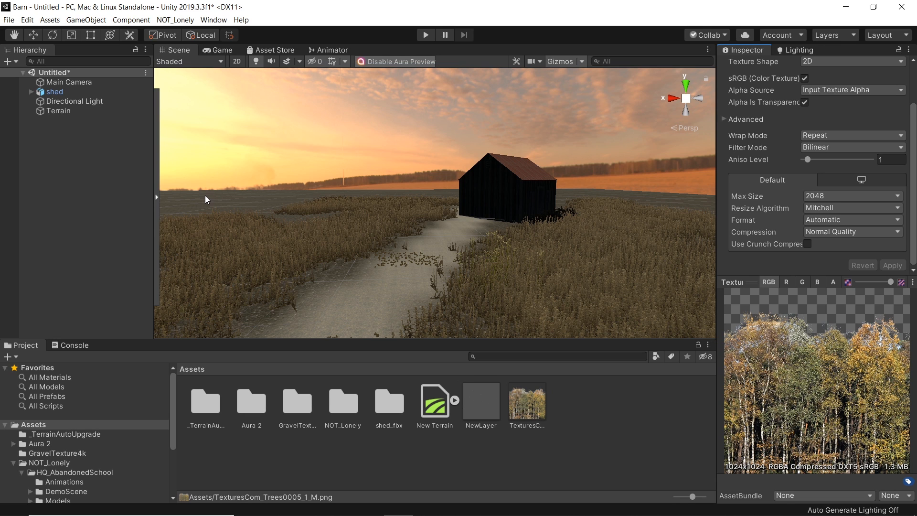
Step: Compare the scene's horizon view with the misty barn reference photo
key("w")
right_click_drag(434, 264, 416, 226)
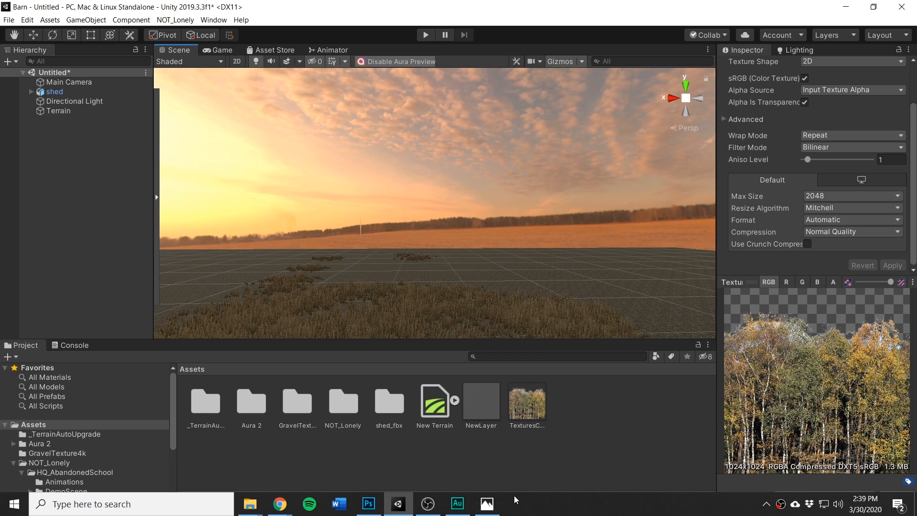
left_click(488, 504)
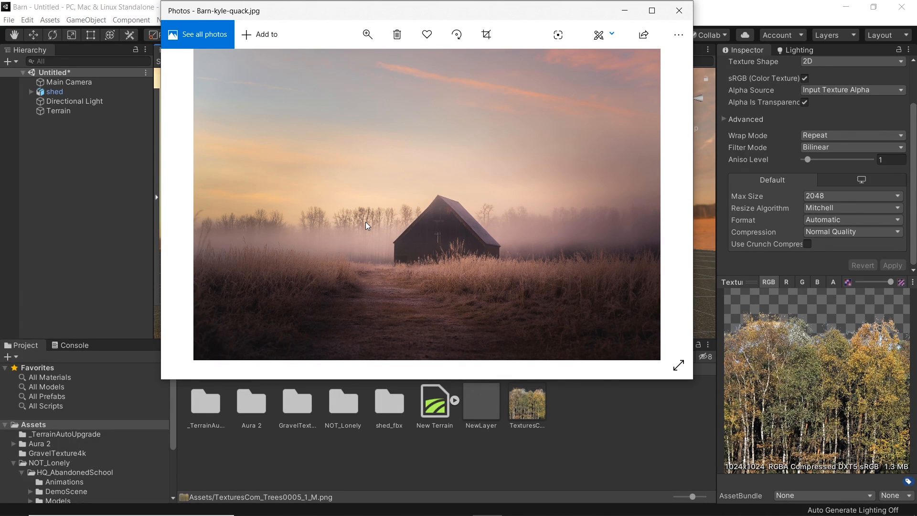
left_click(626, 10)
right_click_drag(435, 250, 523, 293)
Step: Create a Quad object and move it out toward the horizon behind the barn
left_click(86, 20)
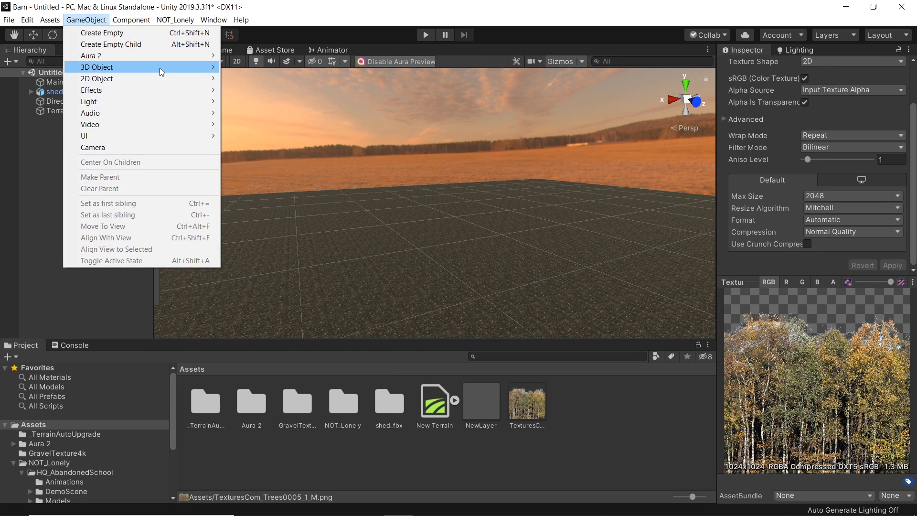
mouse_move(159, 68)
left_click(277, 125)
mouse_move(471, 246)
right_mouse_down()
mouse_move(461, 243)
mouse_move(472, 248)
right_mouse_up()
key("w")
key("e")
left_click_drag(480, 220, 711, 209)
Step: Reposition the quad and stretch it horizontally into a long wall along the horizon
left_click(469, 144)
right_click_drag(467, 212, 428, 203)
key("w")
left_click(485, 200)
key("s")
key("r")
left_click_drag(528, 205, 176, 161)
left_click_drag(471, 213, 101, 239)
Step: Rotate the quad to face the camera, widen it to about 201 units, and check it in the Game view
key("e")
left_click_drag(428, 212, 470, 215)
mouse_move(354, 224)
right_mouse_down()
mouse_move(334, 227)
mouse_move(344, 224)
right_mouse_up()
key("s")
key("r")
left_click_drag(492, 206, 521, 206)
left_click(218, 50)
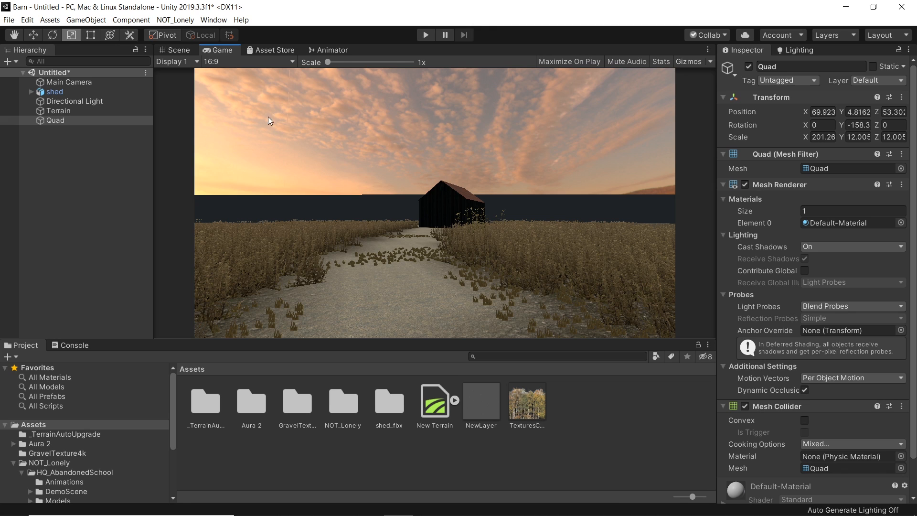
Step: Review the misty barn reference photo again
left_click(492, 510)
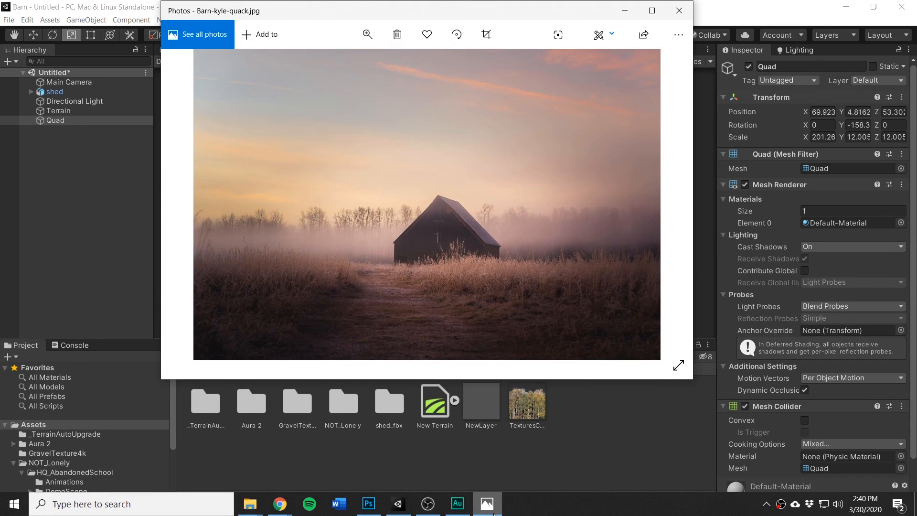
left_click(495, 513)
left_click(494, 513)
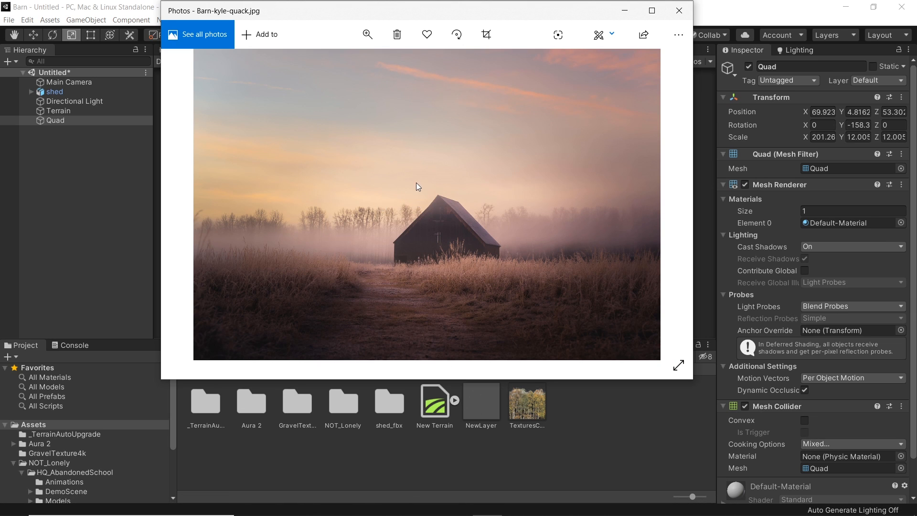
left_click(624, 10)
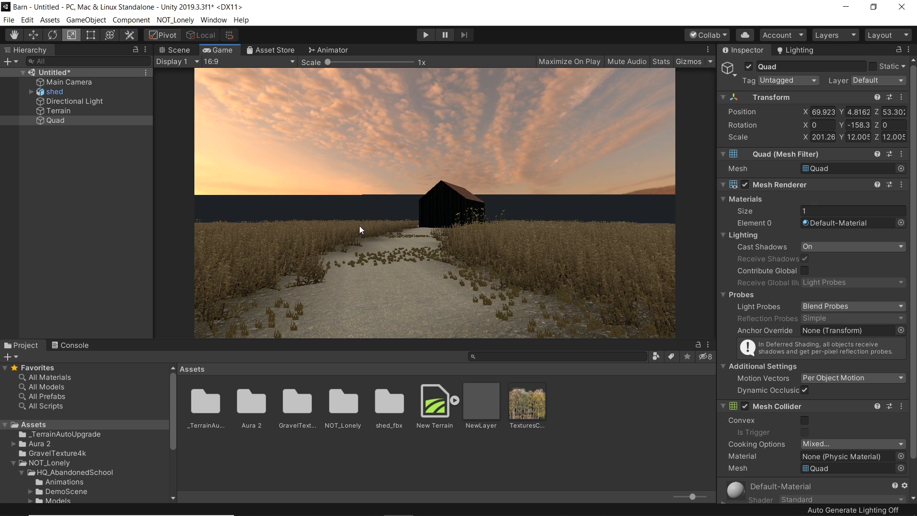
Step: In the Scene view, raise the quad to Y 5.6 and stretch its height to about 14 units
left_click(175, 50)
key("q")
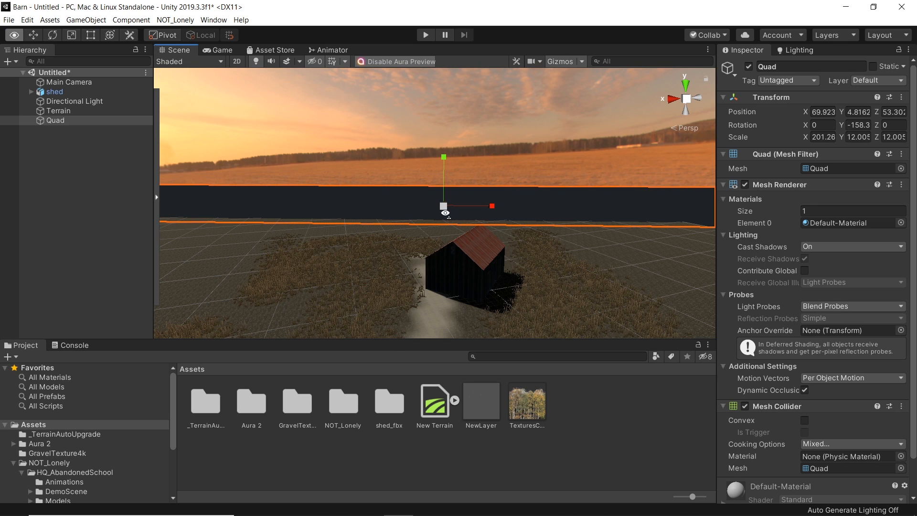
key("w")
left_click_drag(443, 174, 444, 148)
key("r")
key("w")
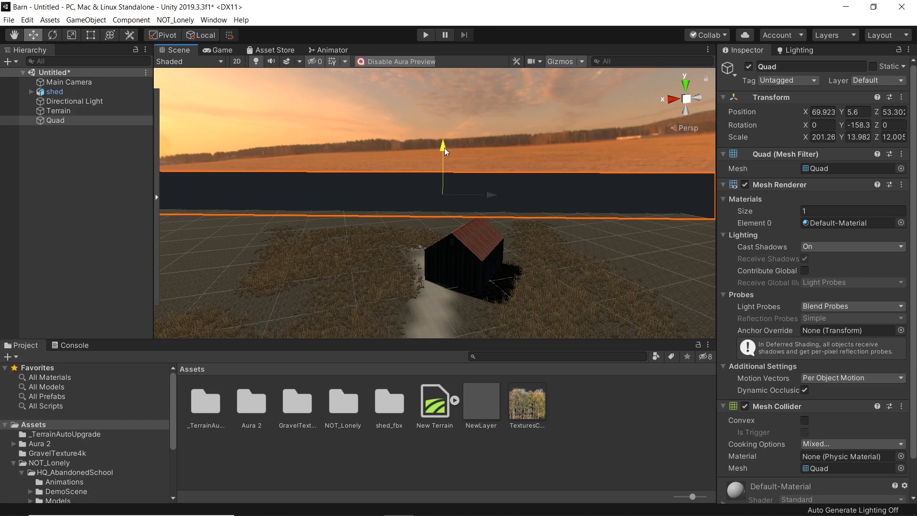
Step: Create a new material in the Assets folder named Treeline
key("w")
mouse_move(380, 261)
right_mouse_down()
mouse_move(381, 299)
mouse_move(383, 244)
right_mouse_up()
left_click(560, 414)
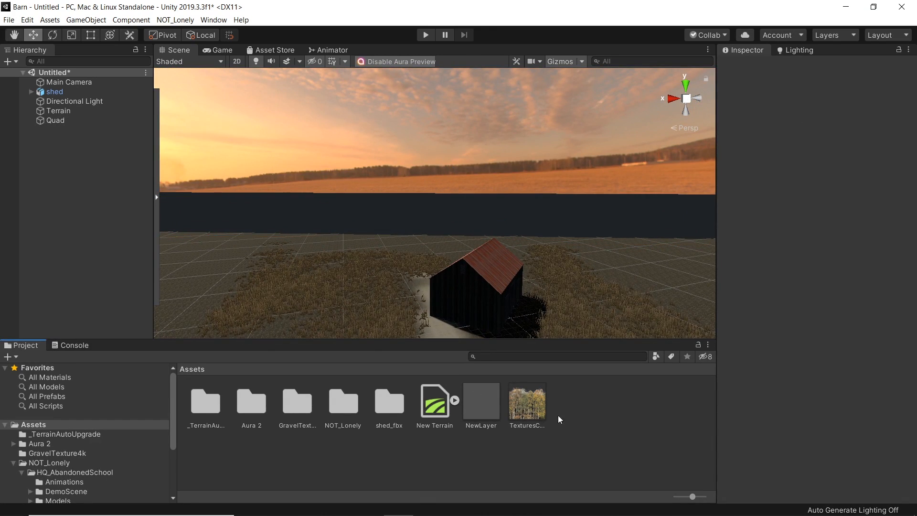
left_click(539, 412)
left_click(562, 417)
right_click(563, 417)
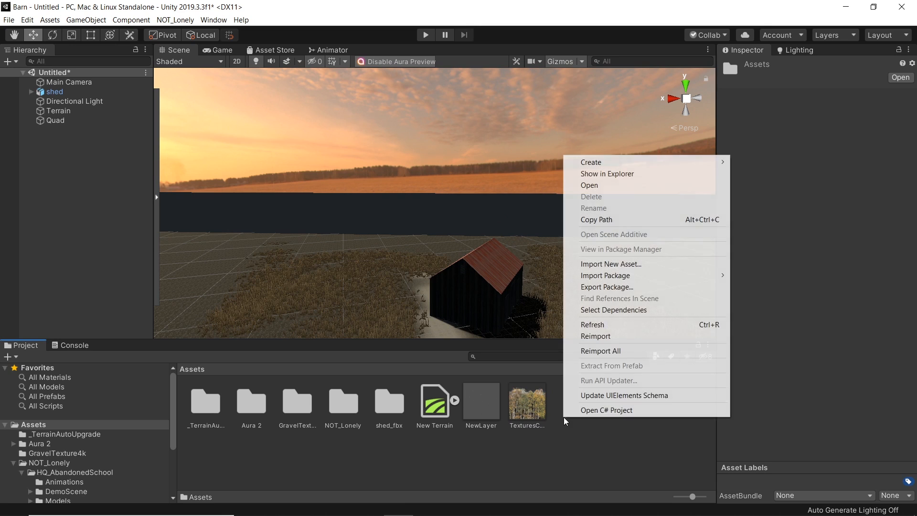
mouse_move(639, 164)
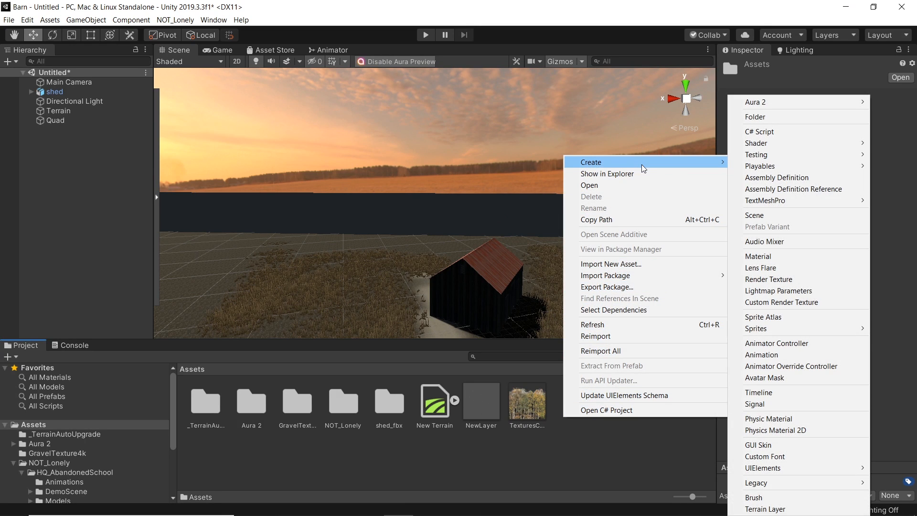
left_click(772, 257)
type("Treeline")
key("Return")
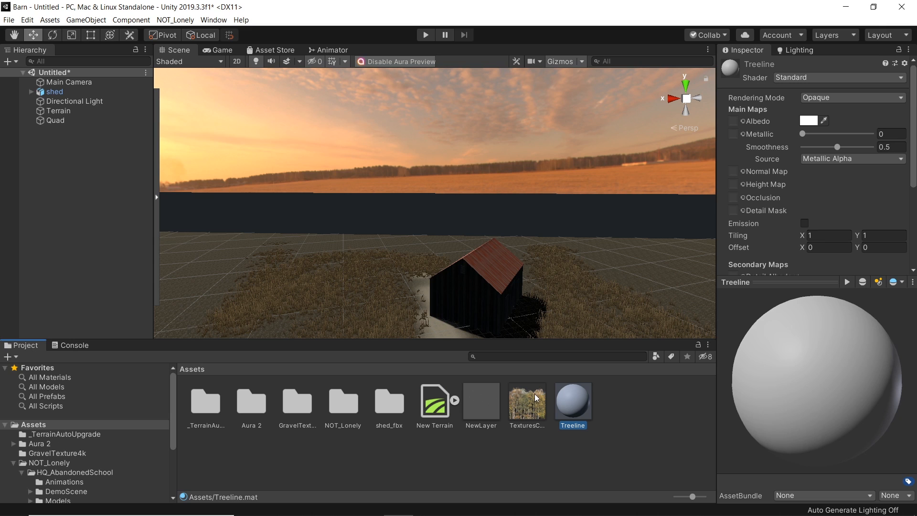
Step: Assign the tree texture as the Treeline material's albedo and set its Rendering Mode to Cutout
scroll(812, 167, "down", 5)
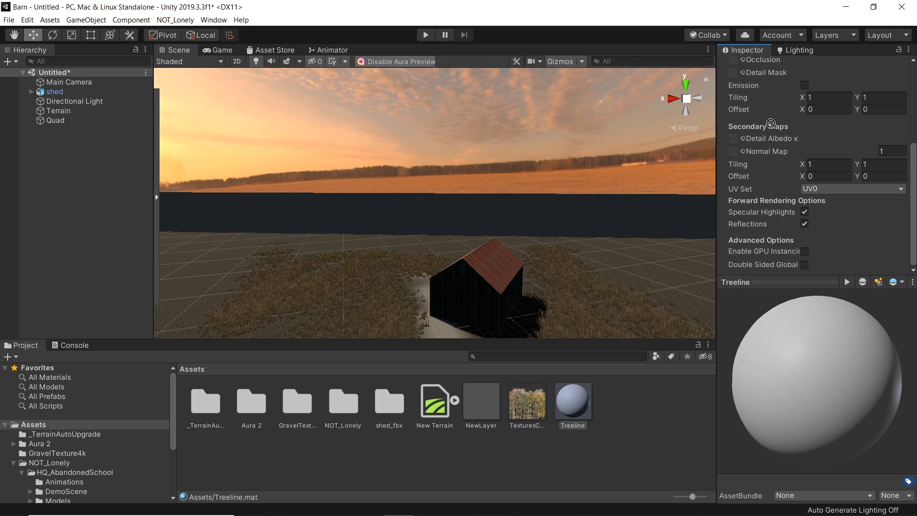
scroll(767, 62, "up", 5)
left_click_drag(733, 122, 734, 122)
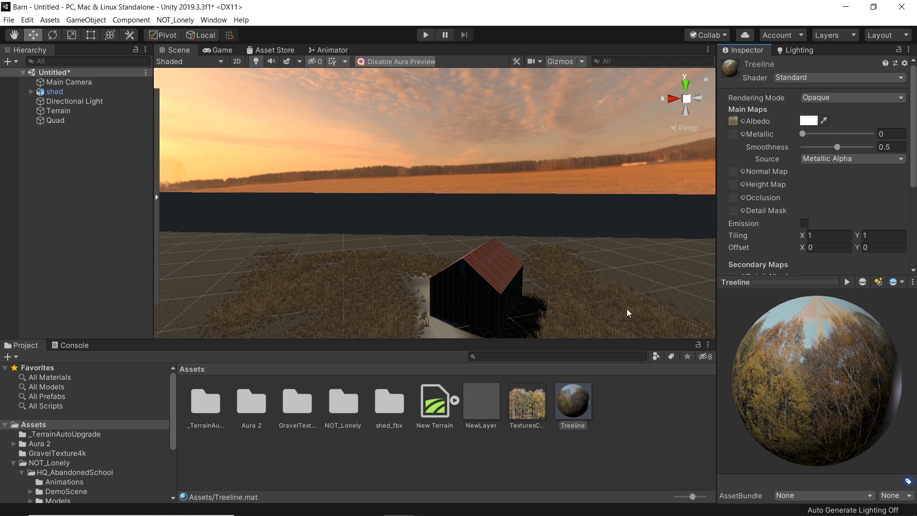
left_click(830, 97)
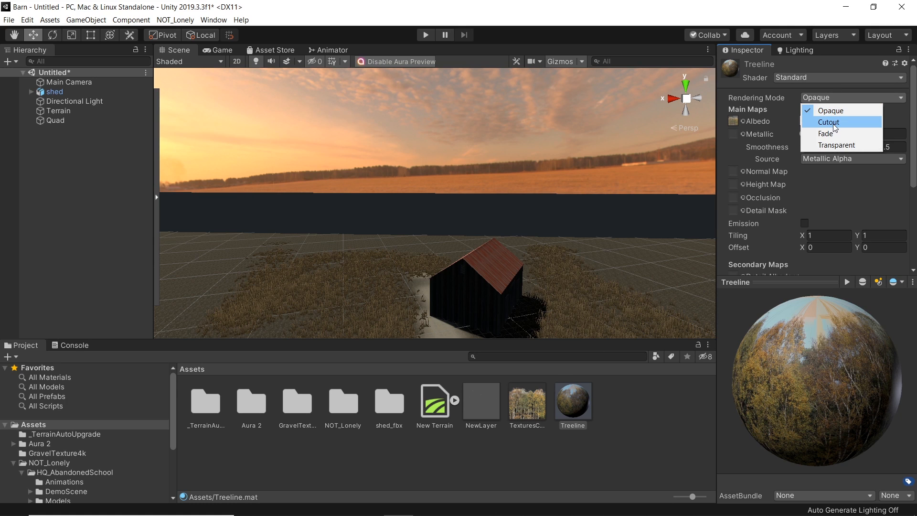
left_click(829, 123)
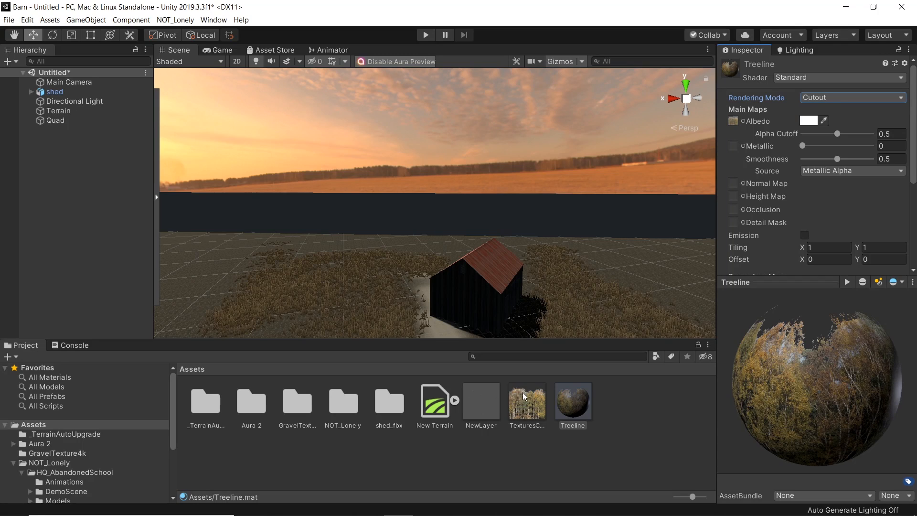
Step: Apply the Treeline material to the backdrop quad in the scene
left_click_drag(567, 405, 513, 213)
key("w")
right_click_drag(466, 219, 481, 208)
key("s")
Step: Set the tree texture's Wrap Mode to Mirror and apply the import settings
left_click(536, 411)
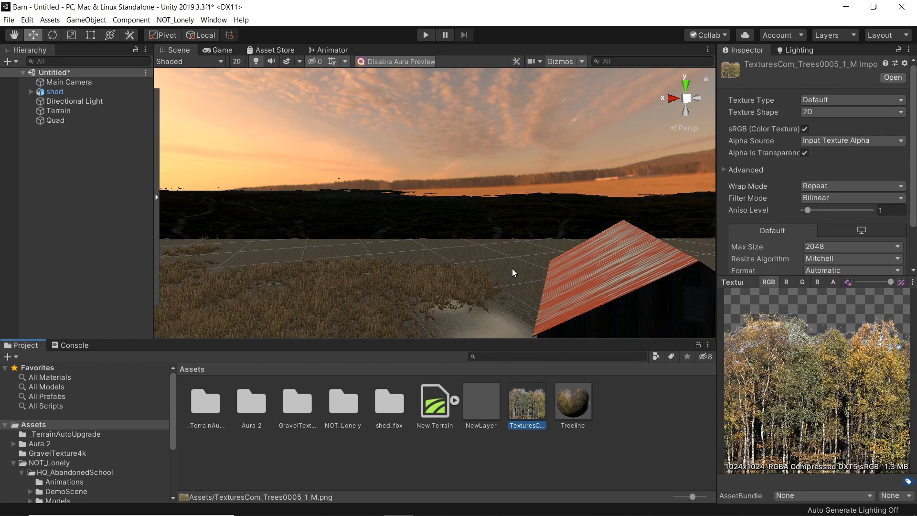
left_click(866, 187)
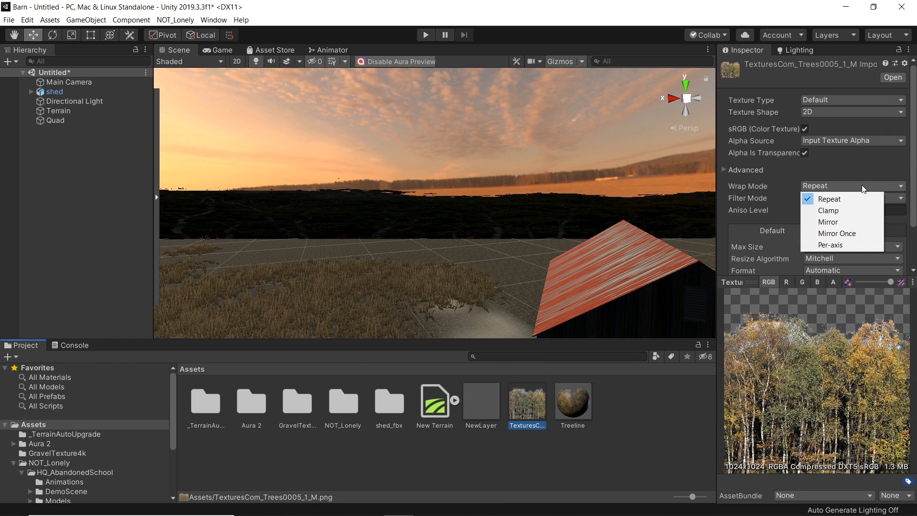
left_click(828, 222)
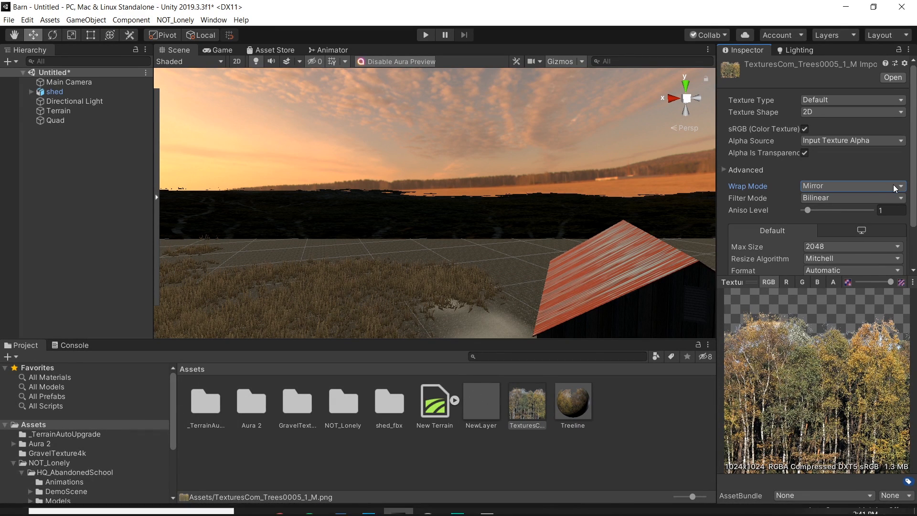
scroll(815, 191, "down", 3)
left_click(891, 265)
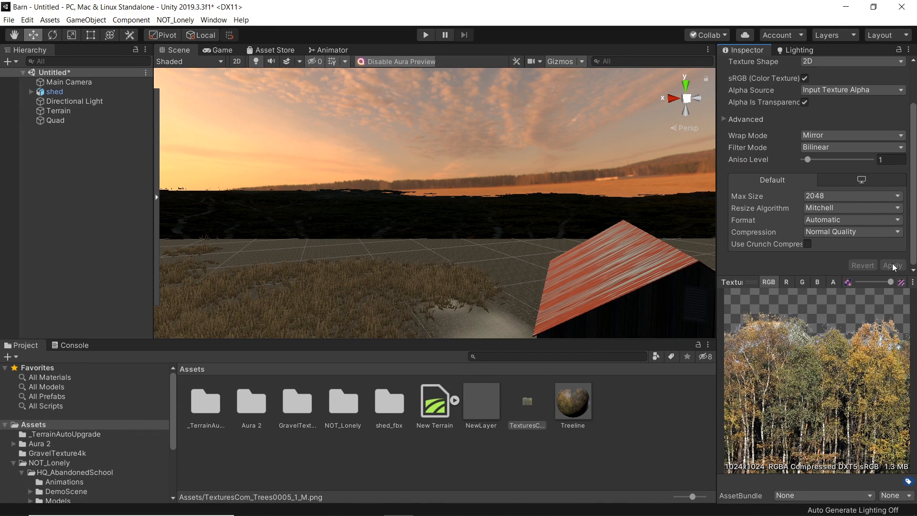
Step: Set the Treeline material's horizontal tiling to about 8.08 so the trees repeat along the quad
left_click_drag(353, 223, 378, 215, "alt")
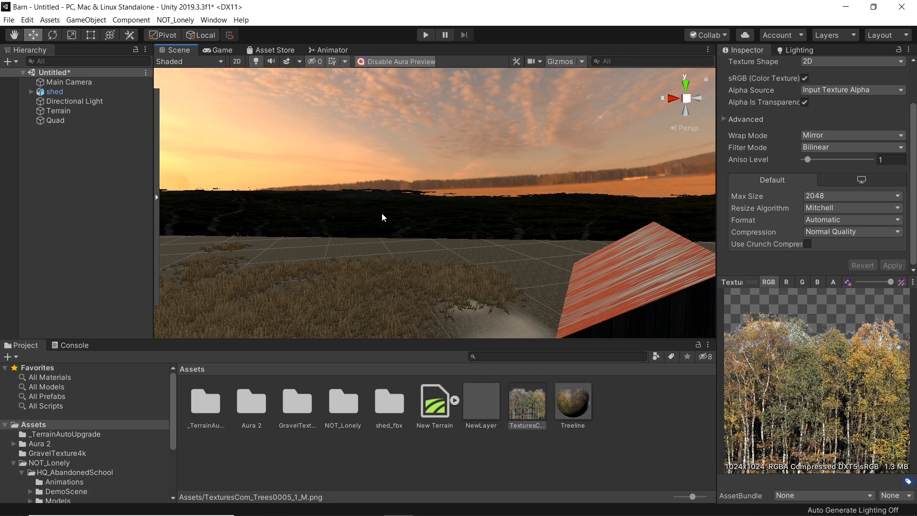
left_click(387, 211)
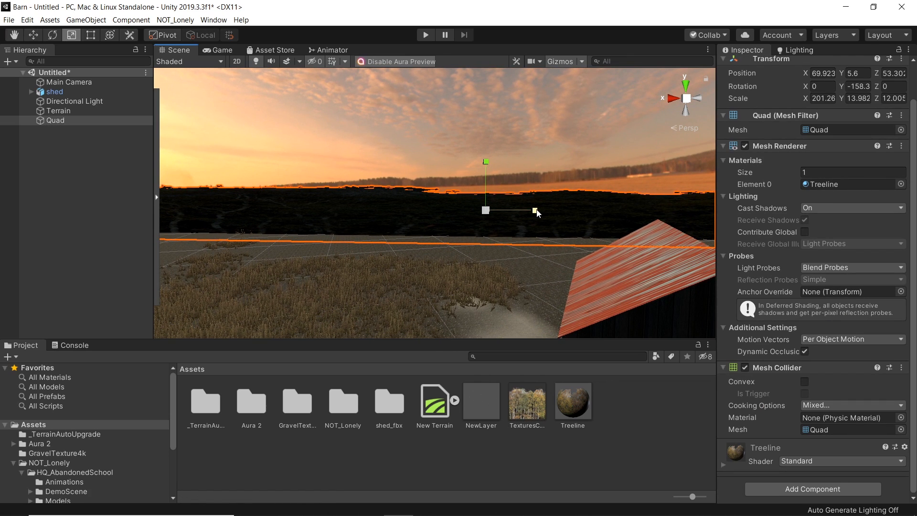
left_click(563, 407)
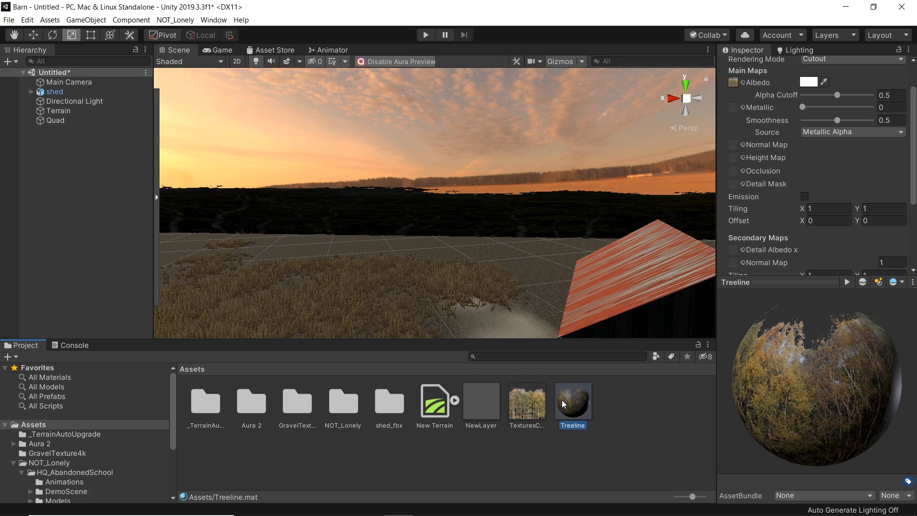
right_click_drag(543, 224, 568, 230)
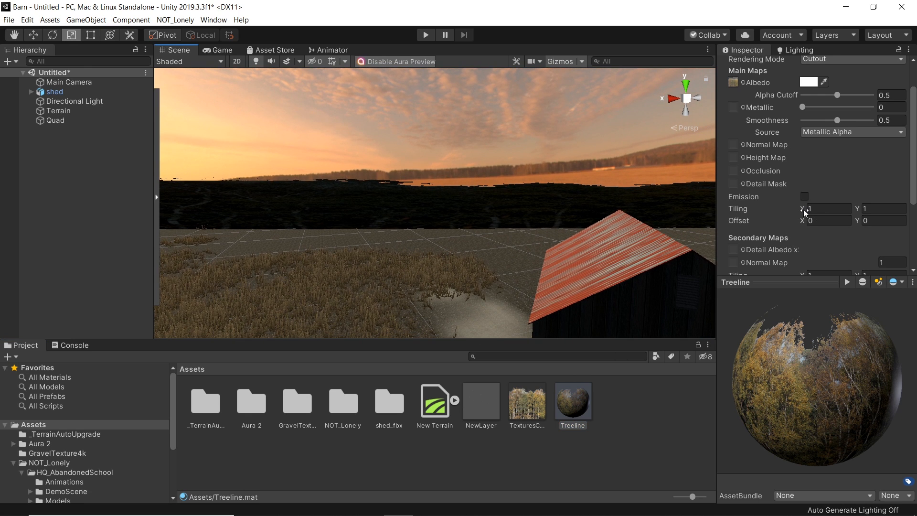
left_click_drag(803, 212, 38, 210)
right_click_drag(213, 199, 374, 147)
key("w")
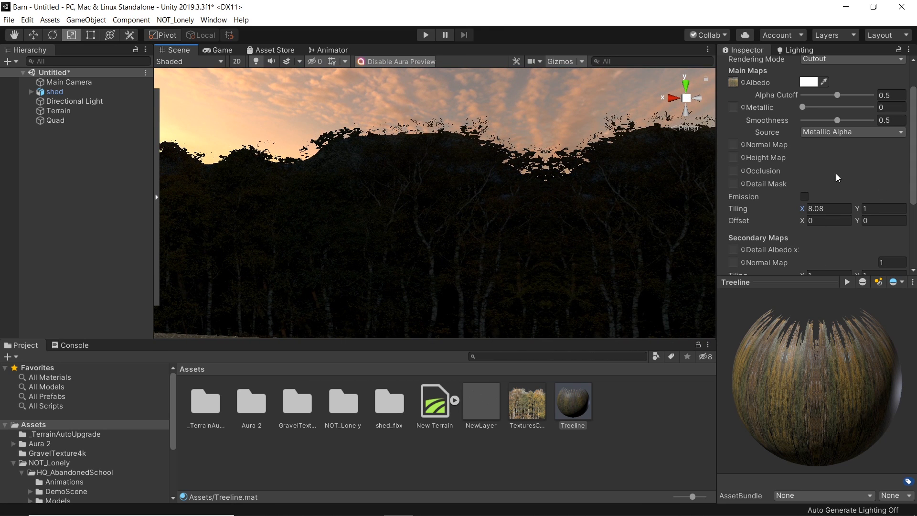
Step: Try Repeat and Mirror wrap modes on the tree texture, settling back on Mirror
left_click(527, 404)
left_click(852, 148)
left_click(834, 157)
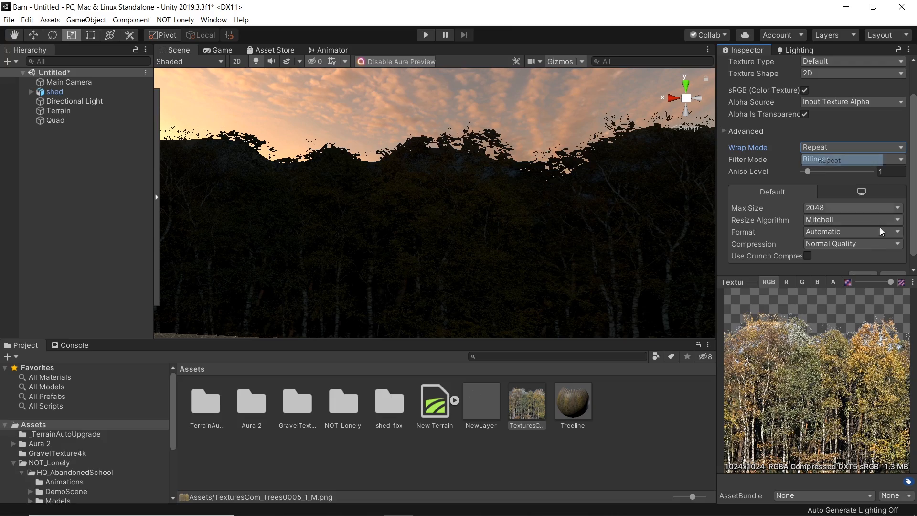
mouse_move(409, 191)
right_mouse_down()
mouse_move(337, 199)
mouse_move(486, 190)
mouse_move(421, 193)
right_mouse_up()
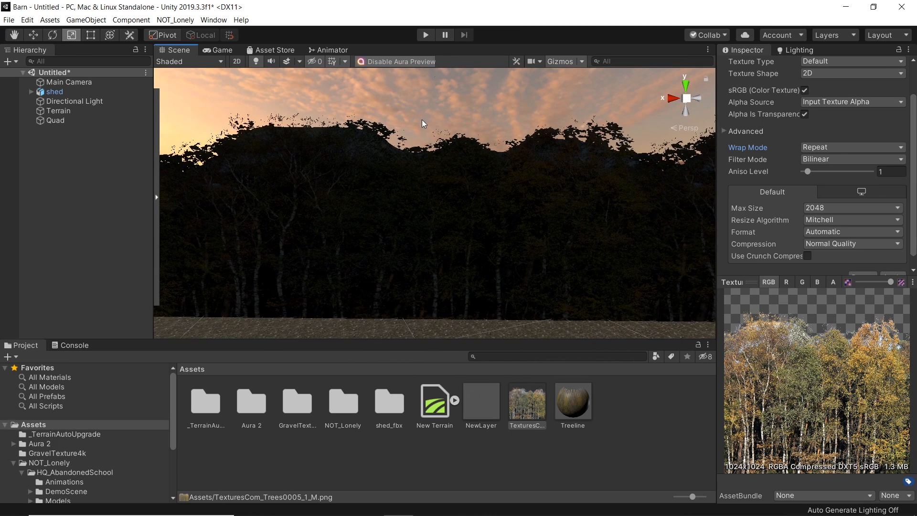
left_click(830, 149)
left_click(838, 181)
right_click_drag(436, 231, 483, 227)
left_click(873, 150)
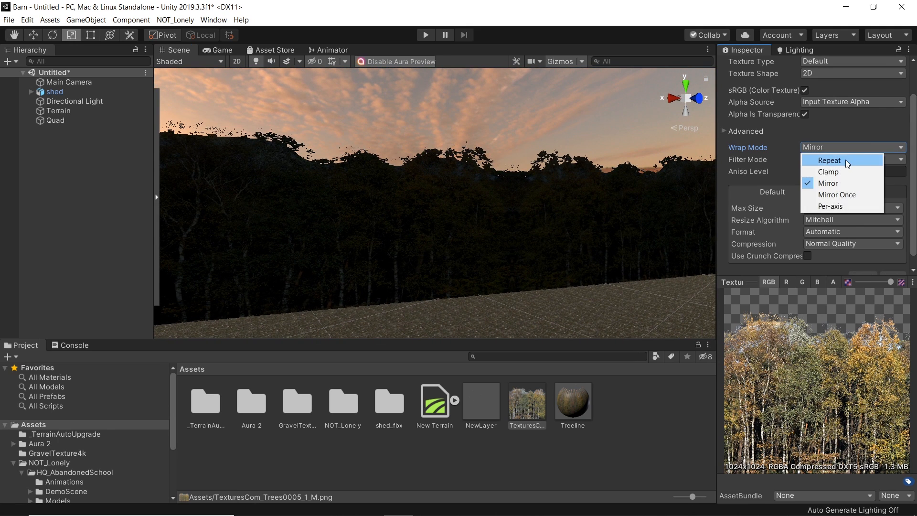
left_click(846, 160)
left_click(841, 150)
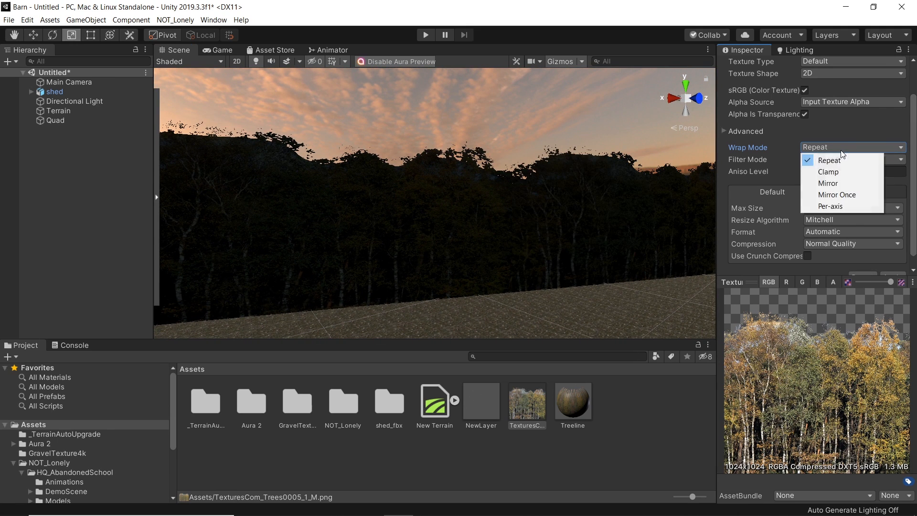
left_click(829, 183)
right_click_drag(480, 237, 515, 275)
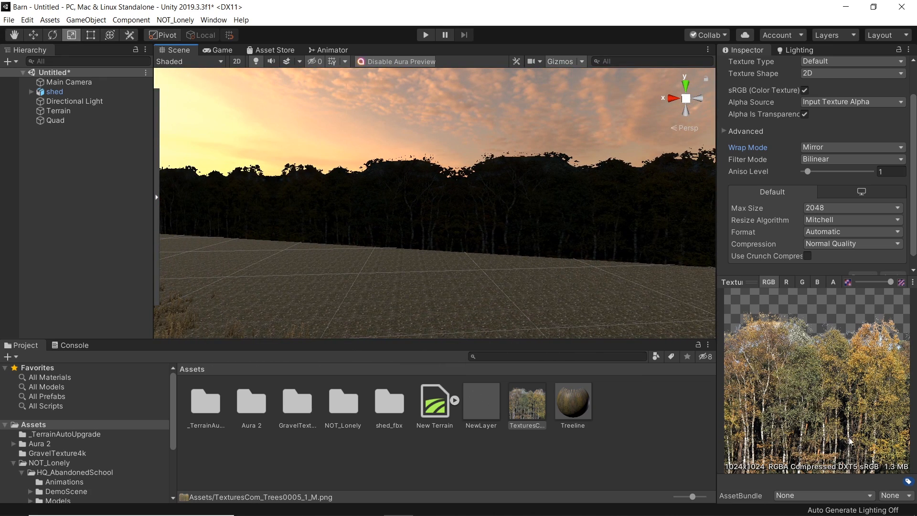
Step: Tilt the tree-line quad slightly and check its placement in the Game view
scroll(831, 234, "down", 1)
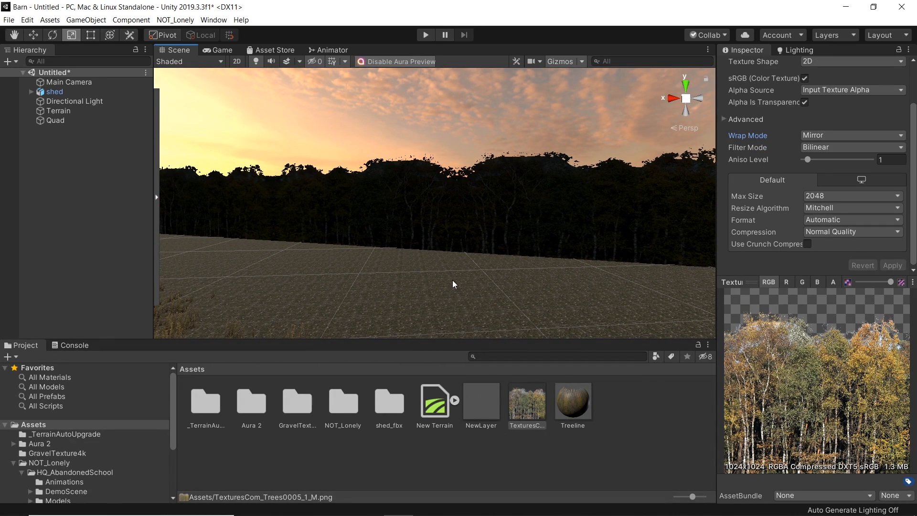
left_click(558, 446)
left_click(573, 403)
right_click_drag(443, 248, 453, 244)
key("s")
right_click_drag(461, 201, 450, 216)
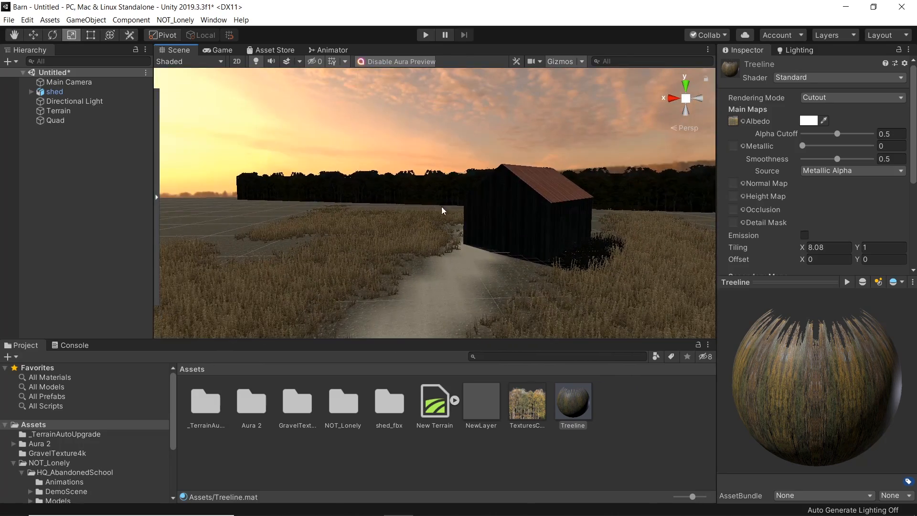
left_click(434, 196)
key("e")
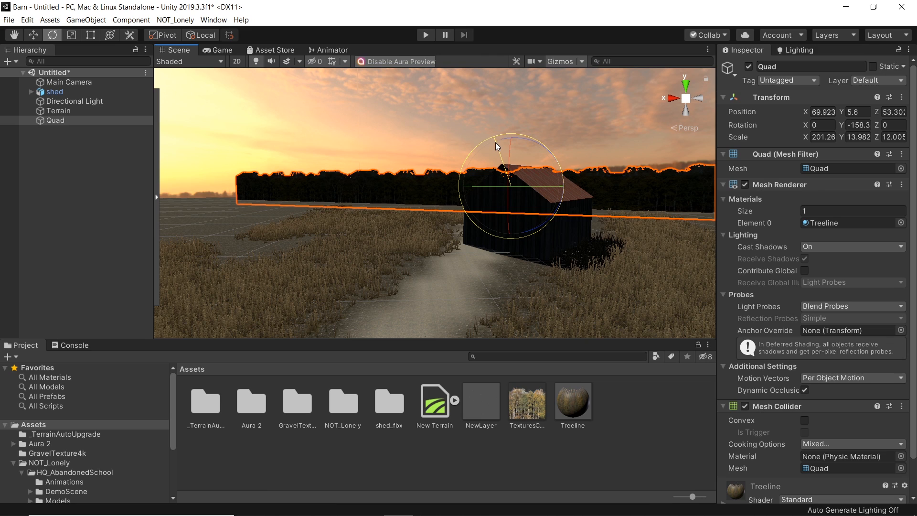
left_click_drag(495, 143, 510, 151)
key("w")
left_click(221, 50)
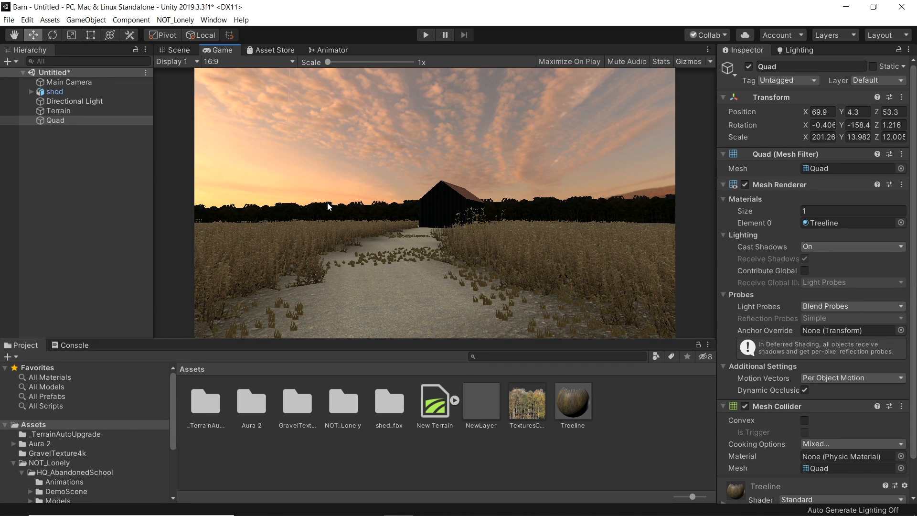
left_click(177, 50)
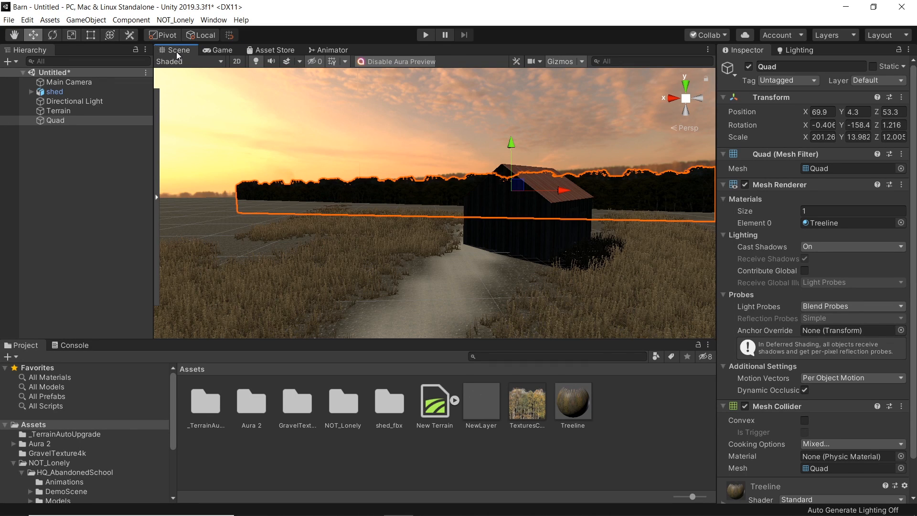
Step: Deselect the quad and review the scene in the Game view
left_click(125, 207)
right_click_drag(336, 228, 417, 258)
key("s")
key("w")
left_click(223, 51)
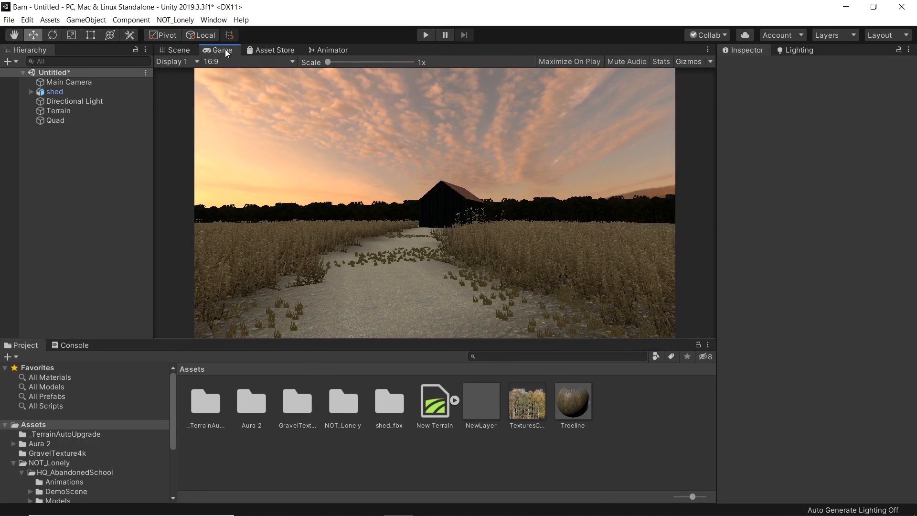
left_click(173, 50)
Step: Search the project assets for "tree bac" and inspect the TreesBackground model and prefab previews
right_click_drag(491, 220, 417, 215)
left_click(517, 357)
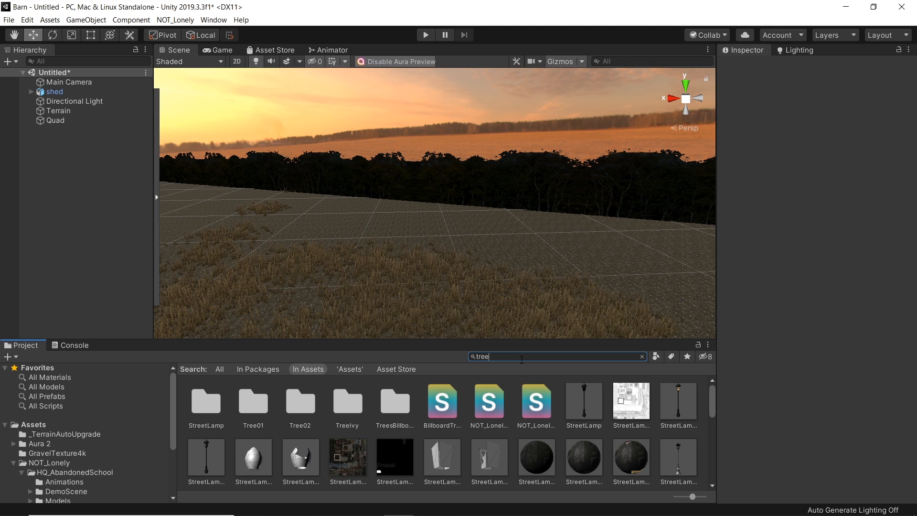
type("tree bac")
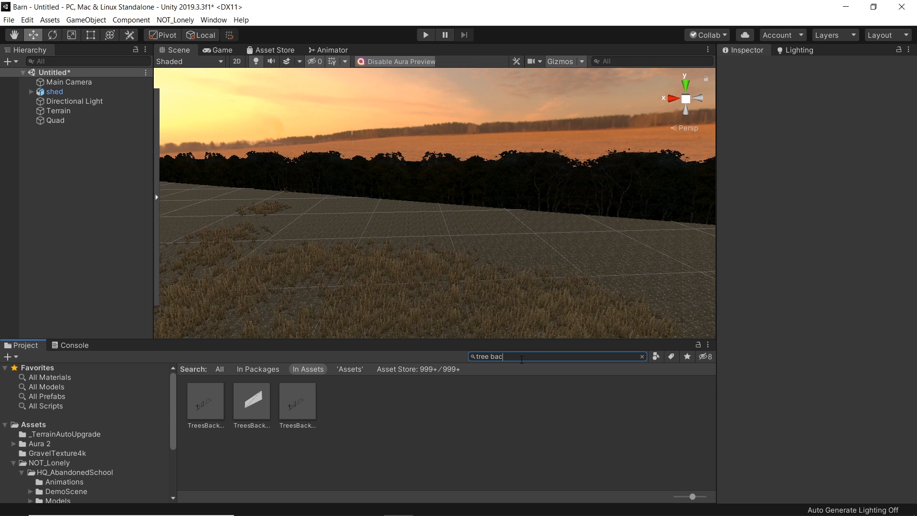
left_click(200, 410)
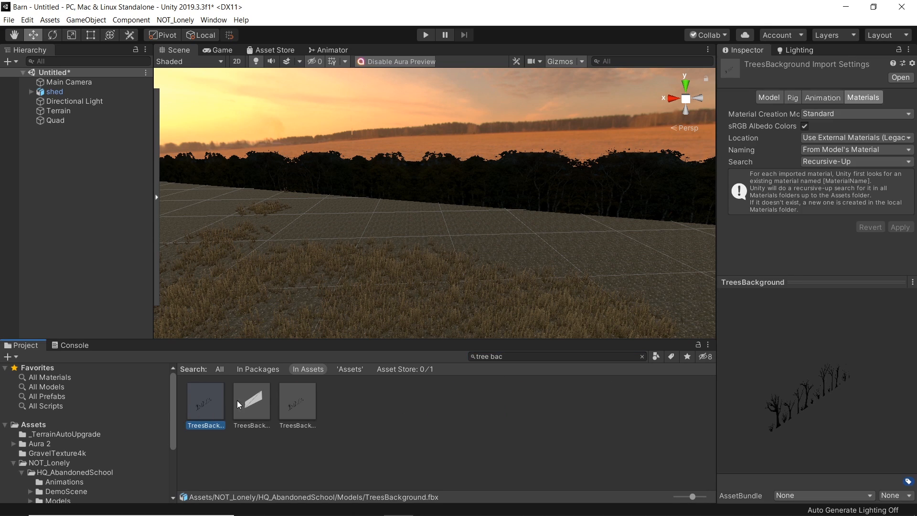
left_click(282, 407)
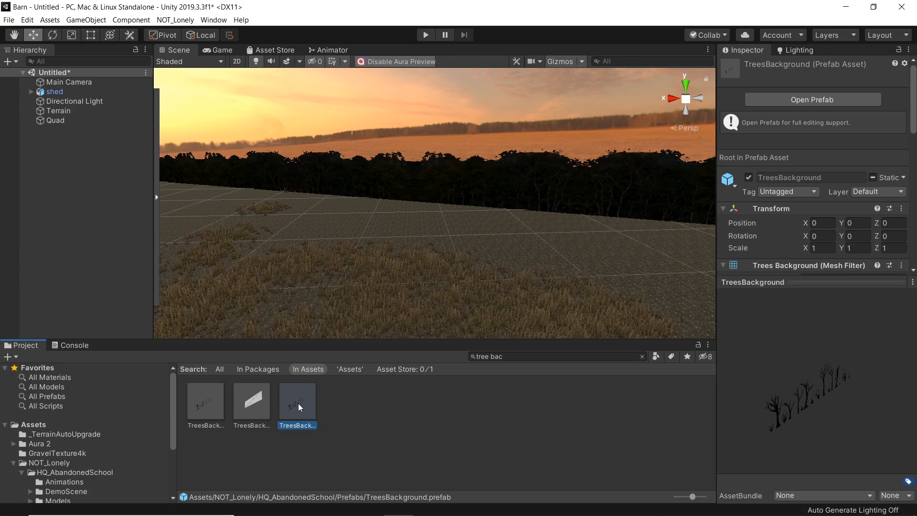
left_click_drag(791, 414, 735, 400)
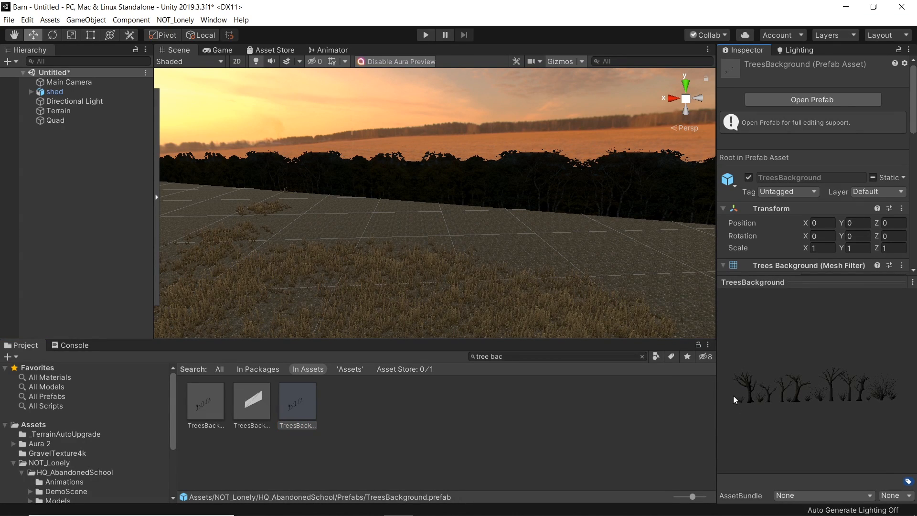
left_click_drag(791, 391, 755, 391)
Step: Place the TreesBackground prefab in the scene near the field's edge, stretching its height to about 1.16
left_click_drag(297, 410, 312, 239)
key("e")
key("r")
mouse_move(318, 169)
left_mouse_down()
mouse_move(313, 154)
mouse_move(328, 180)
left_mouse_up()
key("w")
left_click_drag(331, 224, 246, 204)
right_click_drag(414, 285, 289, 233)
Step: Duplicate the tree backdrop, move the copy along the field edge and stretch its height to about 1.47
key("ctrl+d")
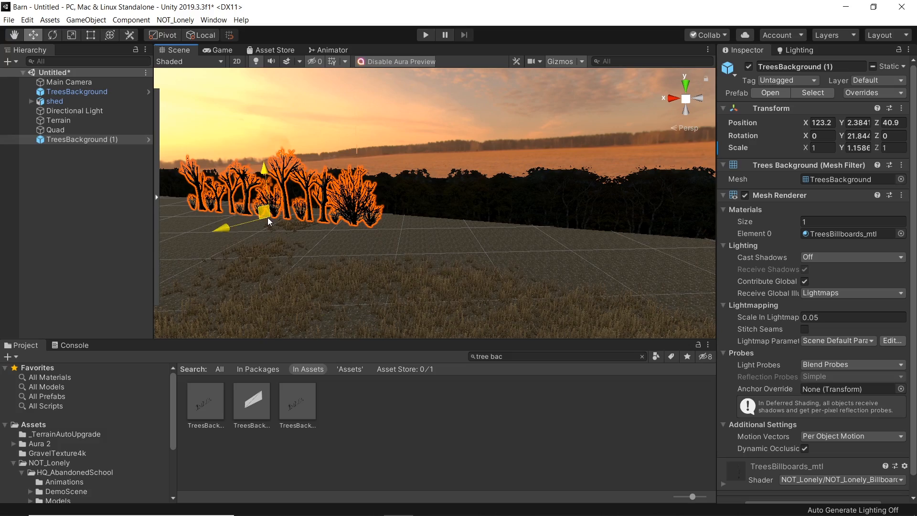
left_click_drag(270, 220, 521, 235)
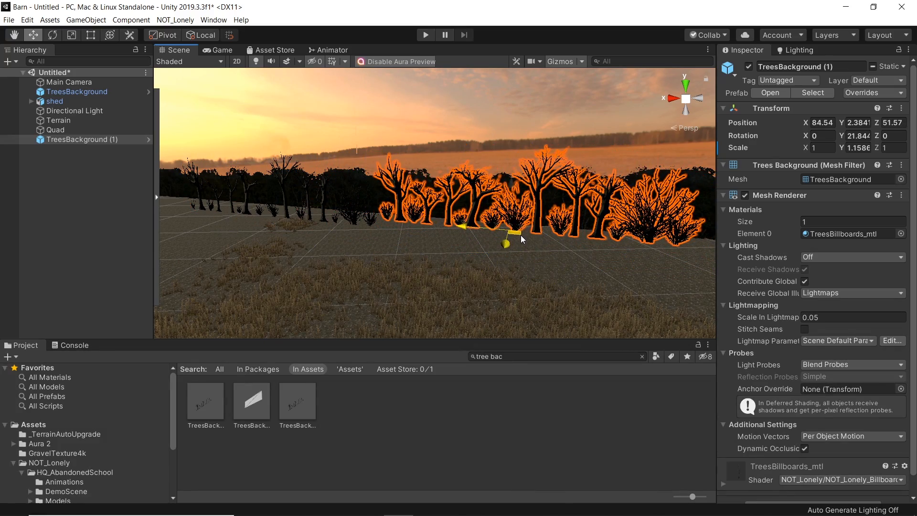
scroll(412, 244, "down", 6)
right_click_drag(342, 266, 360, 239)
key("w")
key("r")
left_click_drag(356, 204, 354, 189)
key("w")
right_click_drag(356, 239, 357, 243)
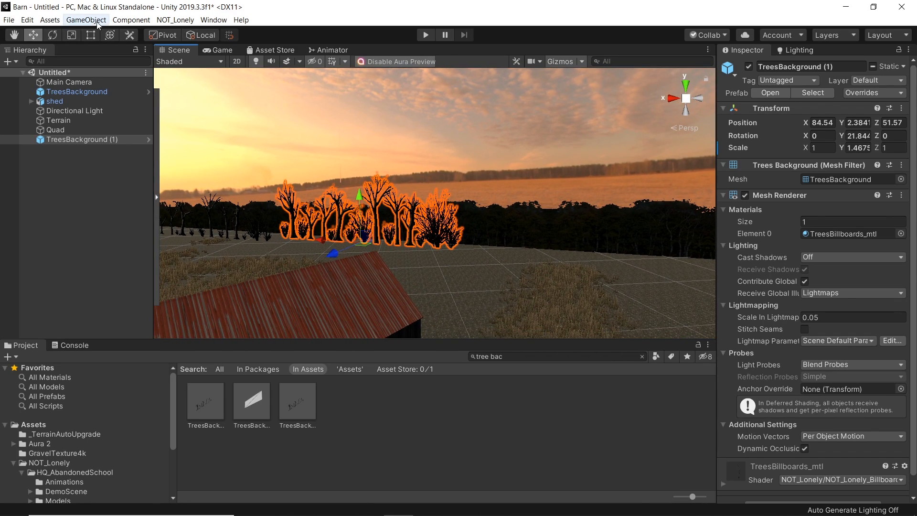
Step: Duplicate the tree backdrop again and move the new copy to about X 44.8, Z 65.2
left_click(50, 20)
mouse_move(28, 21)
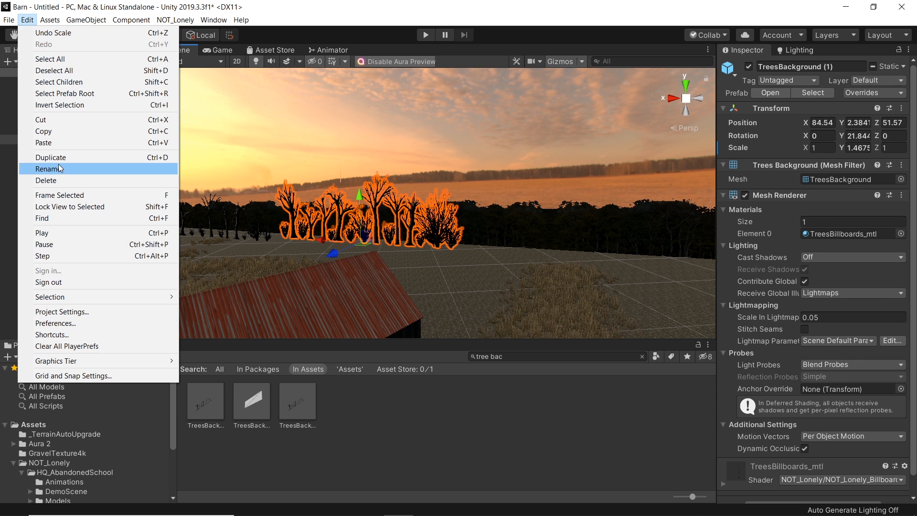
left_click(67, 156)
left_click_drag(365, 246, 589, 258)
mouse_move(576, 205)
left_mouse_down()
mouse_move(576, 225)
mouse_move(576, 216)
left_mouse_up()
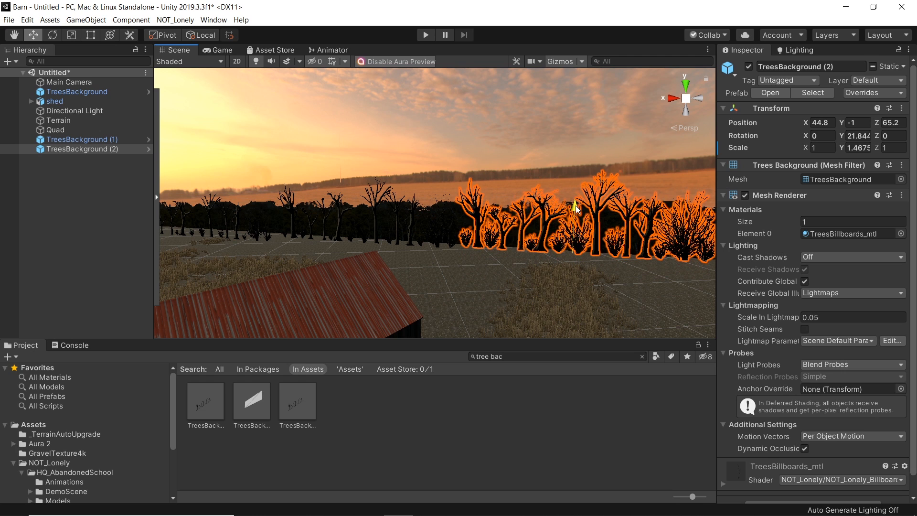
Step: Lower the first duplicated tree backdrop to about Y -0.5
left_click(374, 204)
left_click_drag(364, 200, 365, 205)
right_click_drag(365, 204, 450, 233)
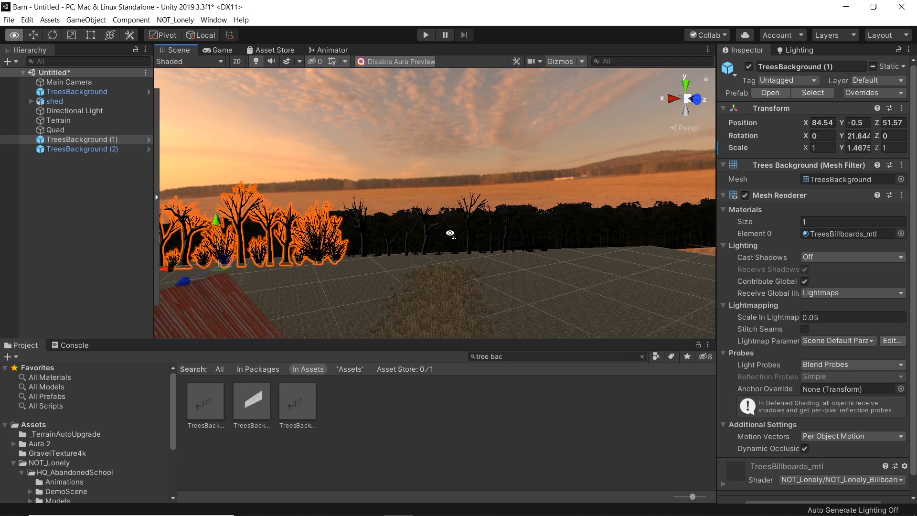
Step: Duplicate a tree backdrop and move the copy along the horizon to about X 19.3, Z 79.3
left_click(461, 242)
key("ctrl+d")
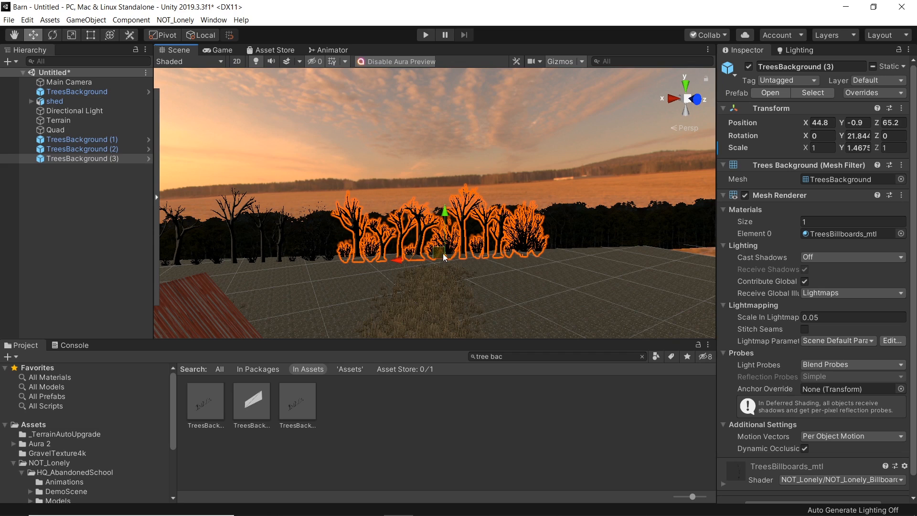
left_click_drag(439, 263, 564, 283)
key("w")
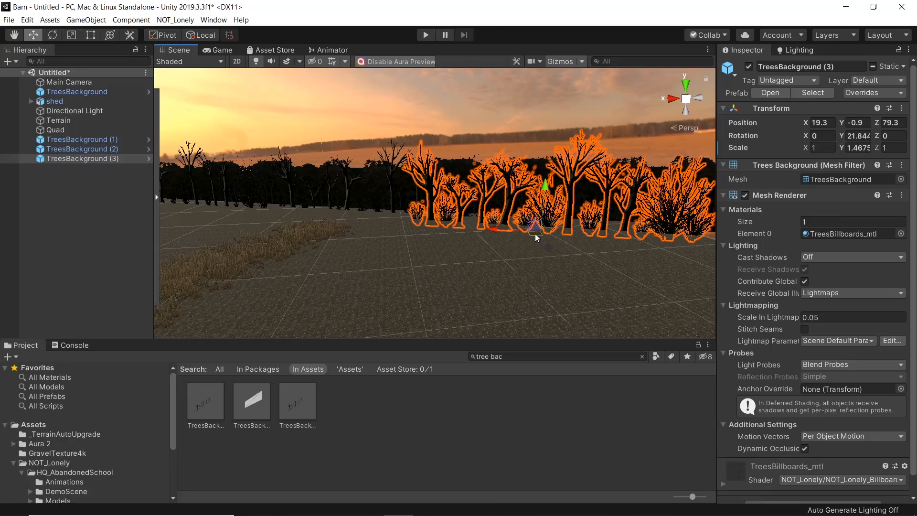
Step: Duplicate that tree backdrop again and move the new copy to about X 35.6, Z 79.7
key("ctrl+d")
mouse_move(535, 234)
left_mouse_down()
mouse_move(514, 259)
mouse_move(461, 254)
mouse_move(416, 270)
mouse_move(375, 260)
mouse_move(416, 257)
mouse_move(384, 239)
mouse_move(445, 258)
mouse_move(301, 250)
mouse_move(321, 272)
mouse_move(483, 235)
mouse_move(535, 239)
left_mouse_up()
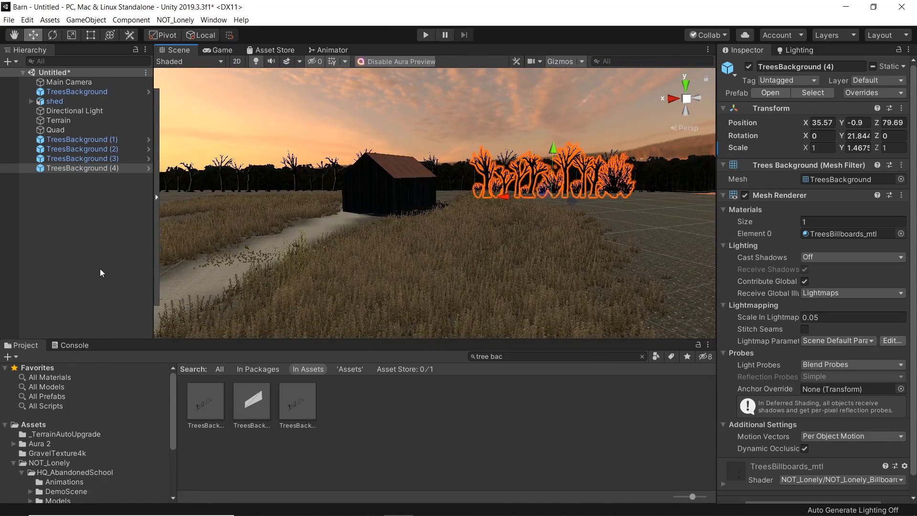
left_click(106, 255)
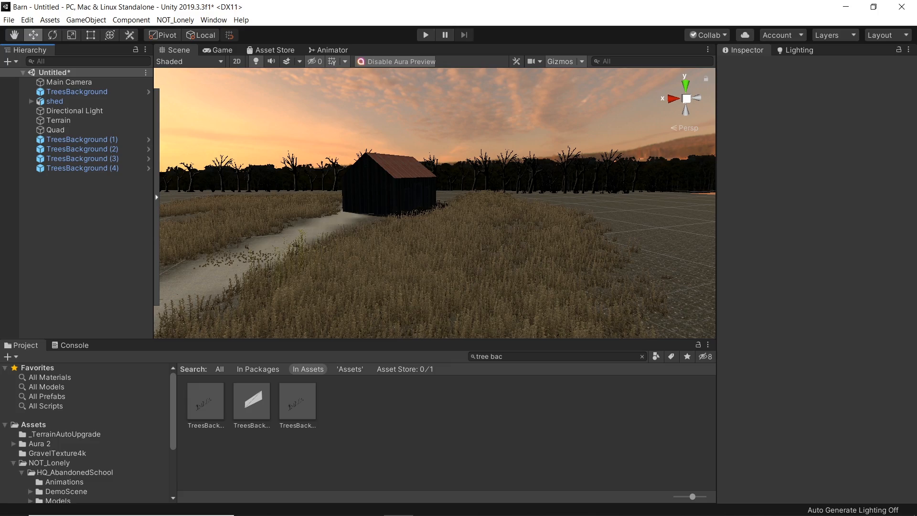
Step: Create an Aura Box Volume drawn across the path in front of the barn, about 12.4 long and 5.5 wide
left_click_drag(268, 223, 383, 225, "alt")
key("w")
right_click_drag(383, 225, 403, 228)
left_click(403, 233)
key("s")
left_click(420, 149)
key("s")
right_click_drag(420, 153, 475, 198)
key("w")
key("s")
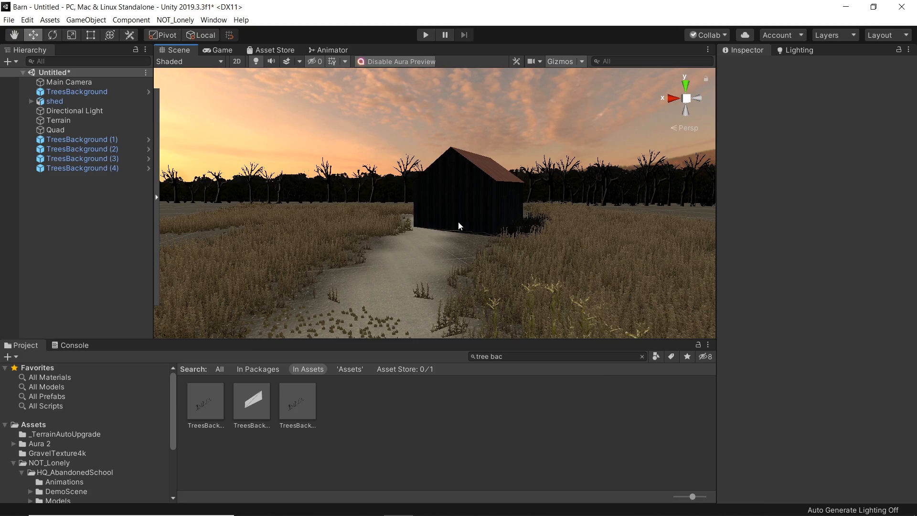
key("s")
right_click_drag(464, 229, 441, 222)
key("w")
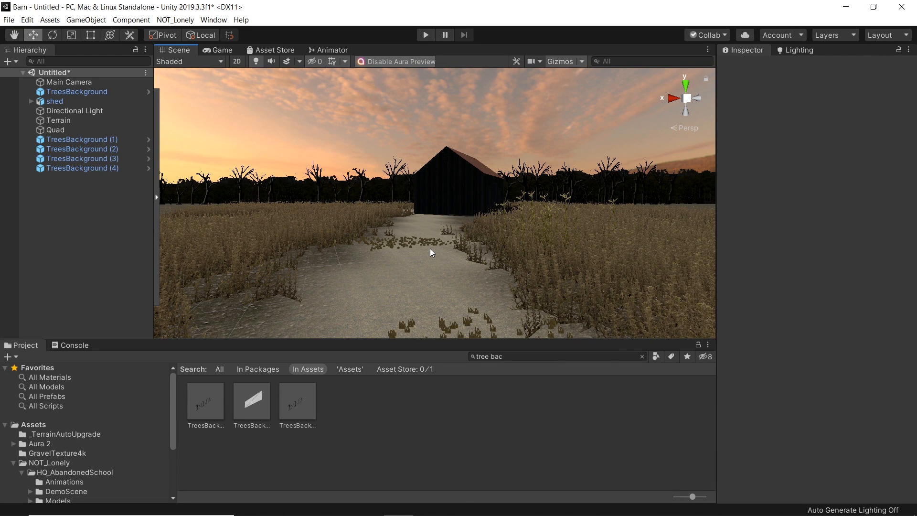
left_click(156, 196)
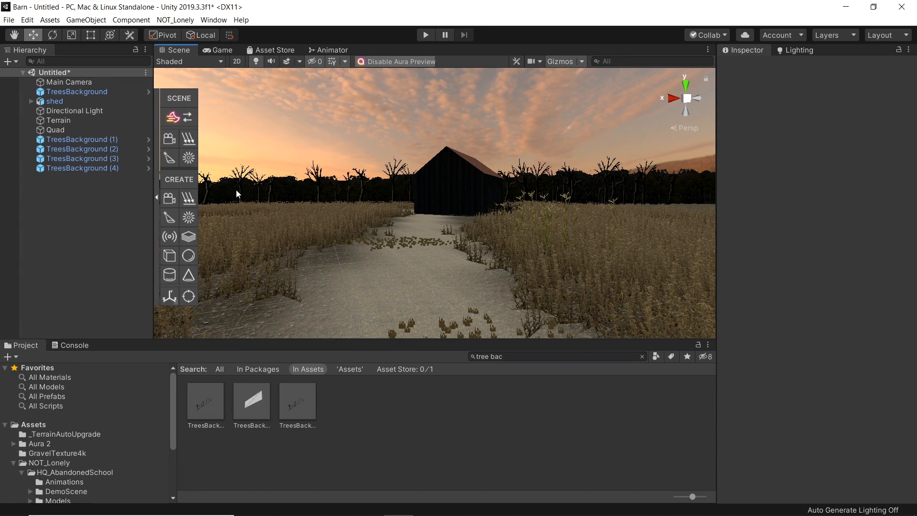
left_click(165, 260)
left_click(401, 250)
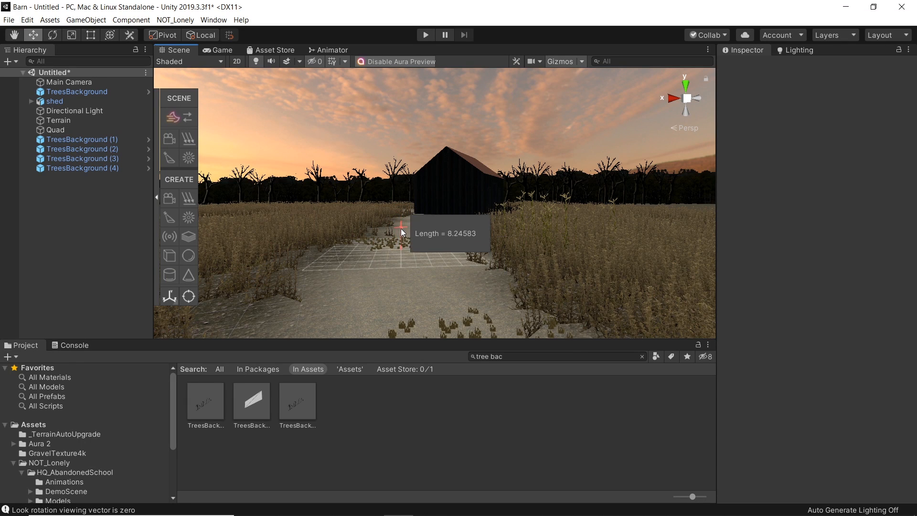
left_click(698, 251)
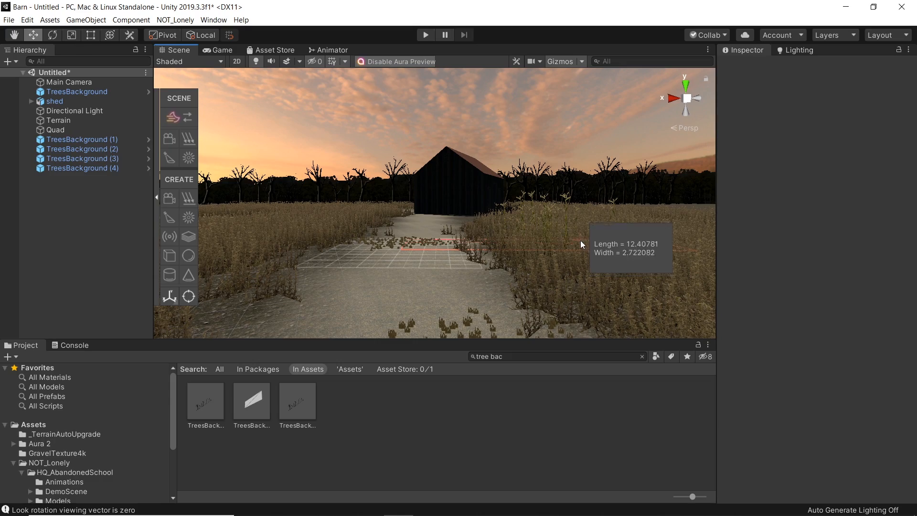
left_click(600, 234)
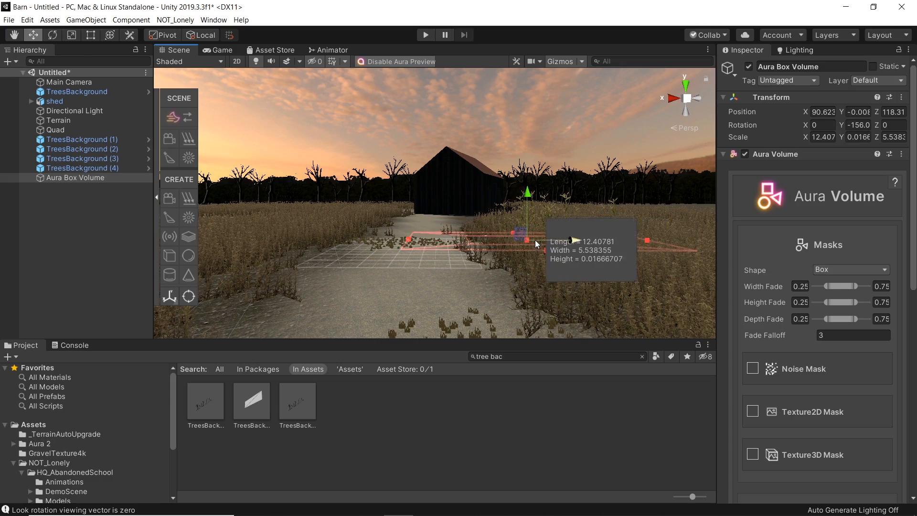
Step: Move the Aura box volume back toward the tree line, to about X 87.4, Y 1.2, Z 88.9
left_click(554, 194)
left_click(554, 195)
right_click_drag(454, 202, 514, 254)
key("w")
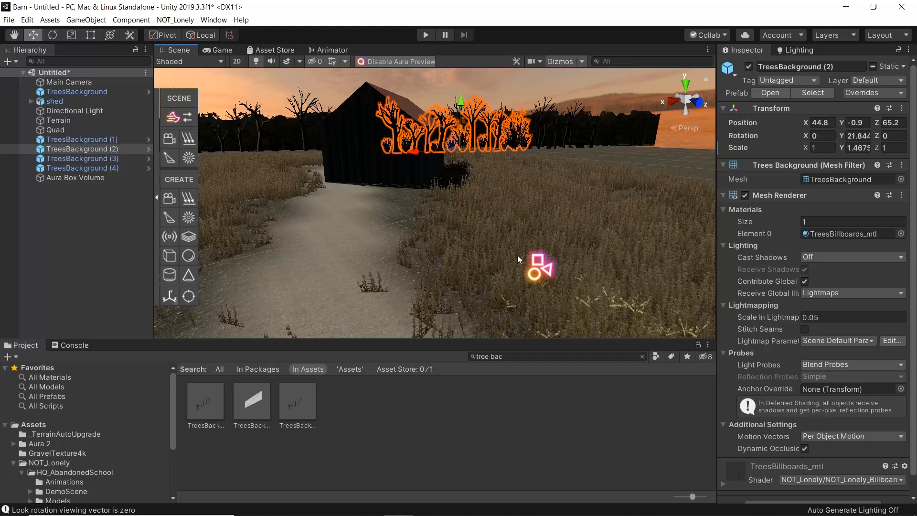
left_click(539, 267)
left_click_drag(526, 267, 321, 163)
Step: View the misty barn reference photo in the Photos app, then minimize it
left_click(488, 504)
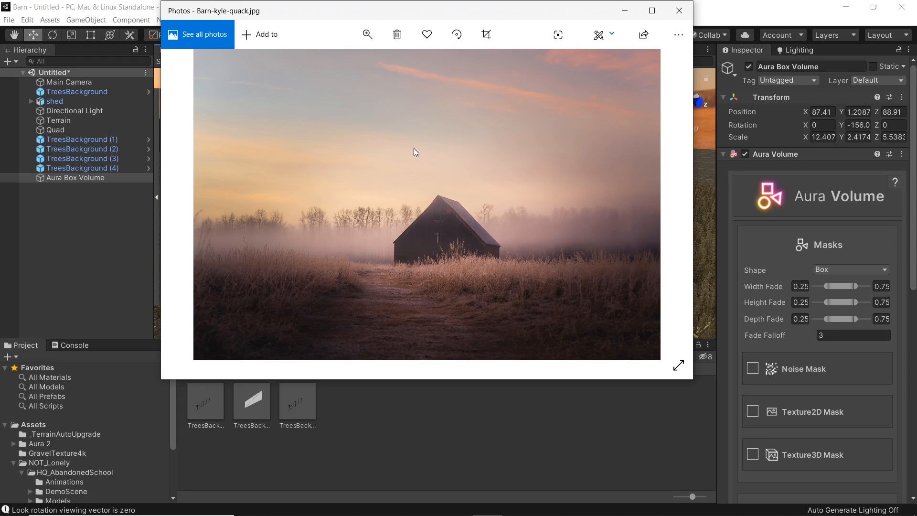
left_click(626, 12)
Step: Stretch the Aura box volume along the horizon to about 90.8 x 6.3 x 9.8 at about X 80.8, Y 3.1, Z 77.1
right_click_drag(528, 229, 492, 292)
scroll(492, 293, "down", 5)
left_click_drag(487, 281, 421, 217)
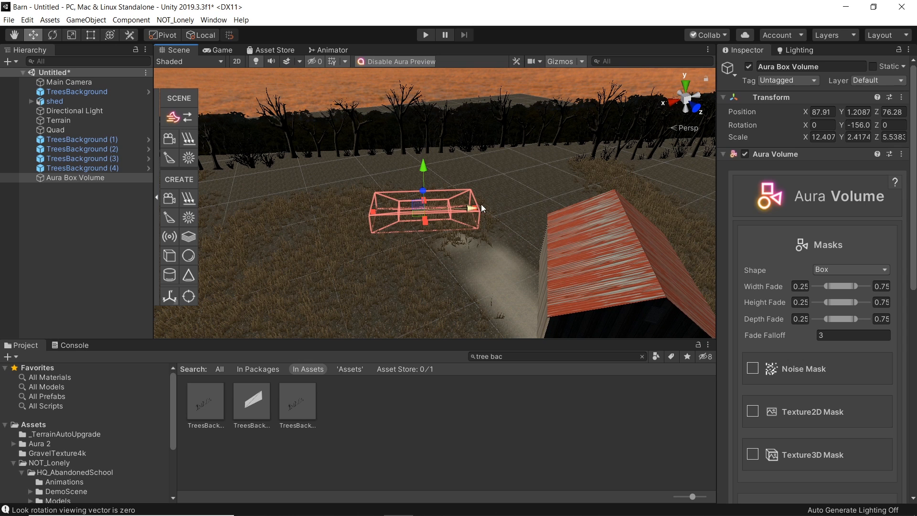
key("w")
right_click_drag(475, 227, 460, 232)
left_click_drag(468, 212, 846, 199)
key("e")
left_click_drag(391, 213, 271, 206)
left_click_drag(464, 203, 467, 171)
key("w")
right_click_drag(467, 171, 433, 122)
right_click_drag(487, 227, 466, 231)
key("w")
left_click_drag(473, 214, 448, 218)
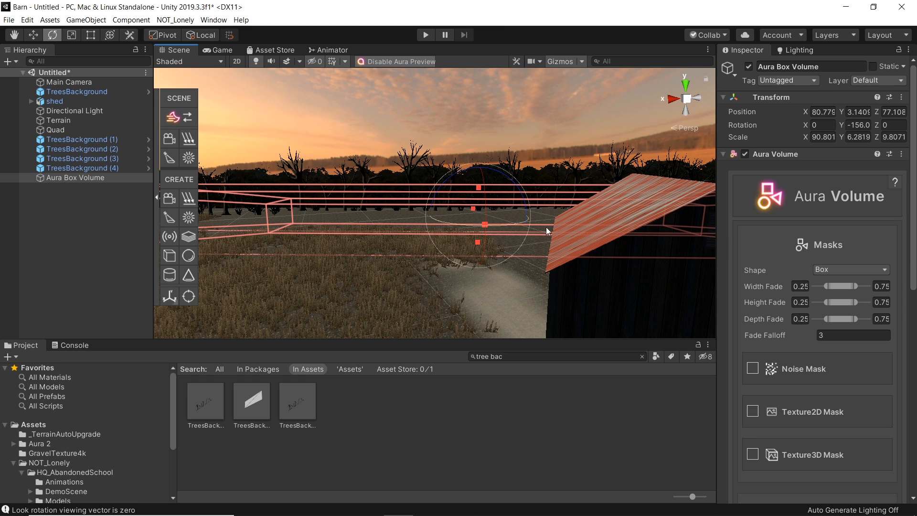
Step: Set the volume's fades to width 0.21–0.88, height 0.25–0.78, depth 0.12–0.85 and fade falloff 2.82
left_click_drag(796, 336, 798, 337)
mouse_move(846, 319)
left_mouse_down()
mouse_move(824, 320)
mouse_move(838, 319)
left_mouse_up()
left_click_drag(840, 302, 828, 305)
left_click_drag(841, 286, 839, 286)
left_click_drag(857, 303, 859, 302)
left_click_drag(854, 286, 863, 286)
left_click_drag(849, 318, 862, 319)
mouse_move(371, 234)
right_mouse_down()
mouse_move(361, 264)
mouse_move(366, 188)
mouse_move(371, 220)
right_mouse_up()
key("a")
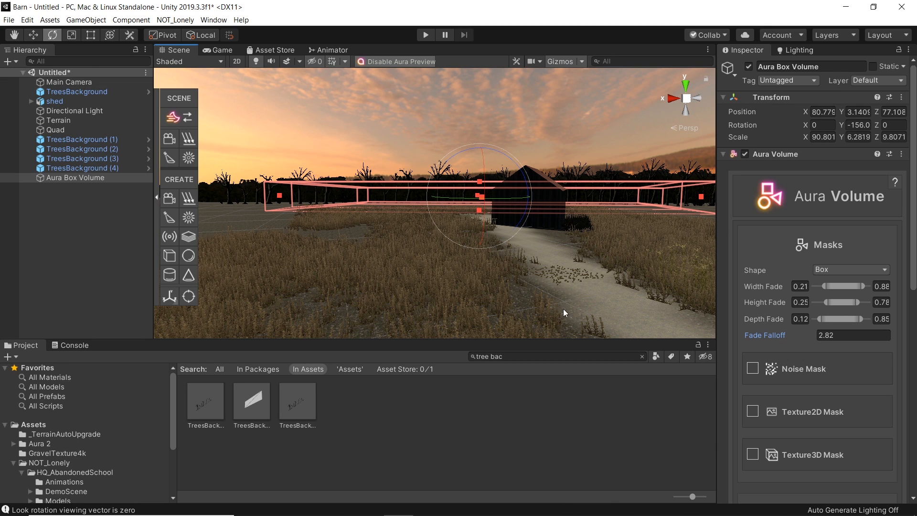
Step: Preview the scene in the Game view and return to the Scene view
left_click(220, 50)
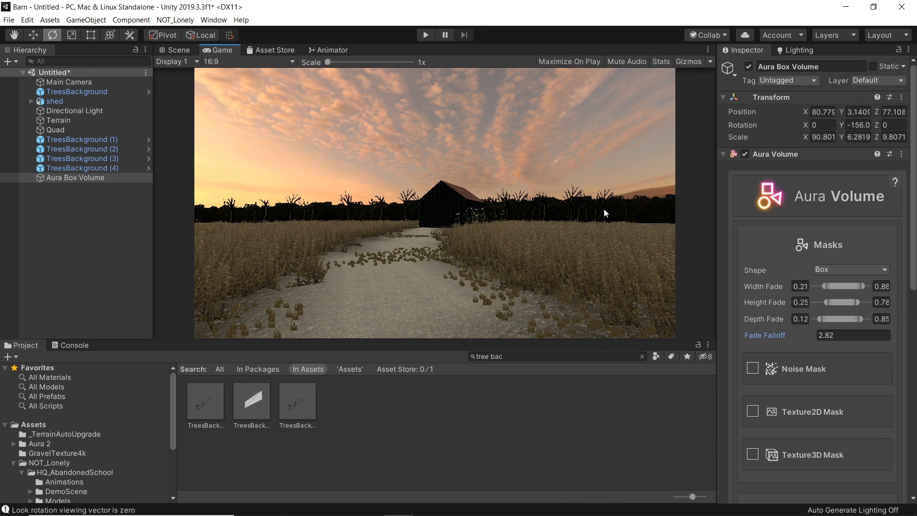
left_click(167, 51)
mouse_move(401, 253)
right_mouse_down()
mouse_move(405, 235)
mouse_move(418, 248)
right_mouse_up()
key("w")
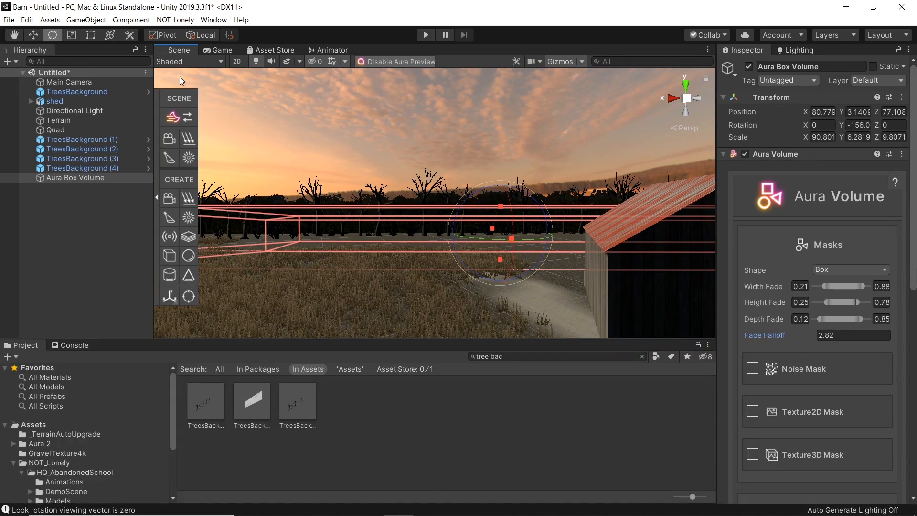
Step: Convert the Main Camera to an Aura camera
left_click(68, 83)
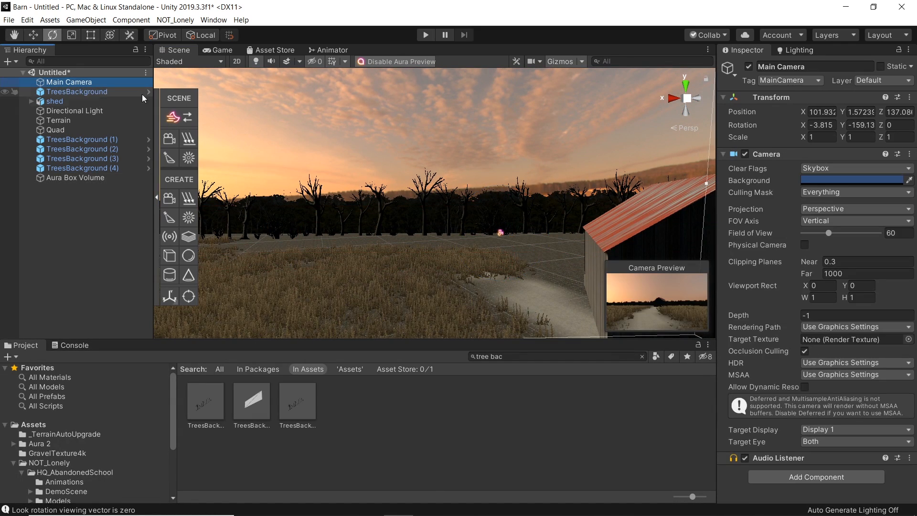
left_click(168, 141)
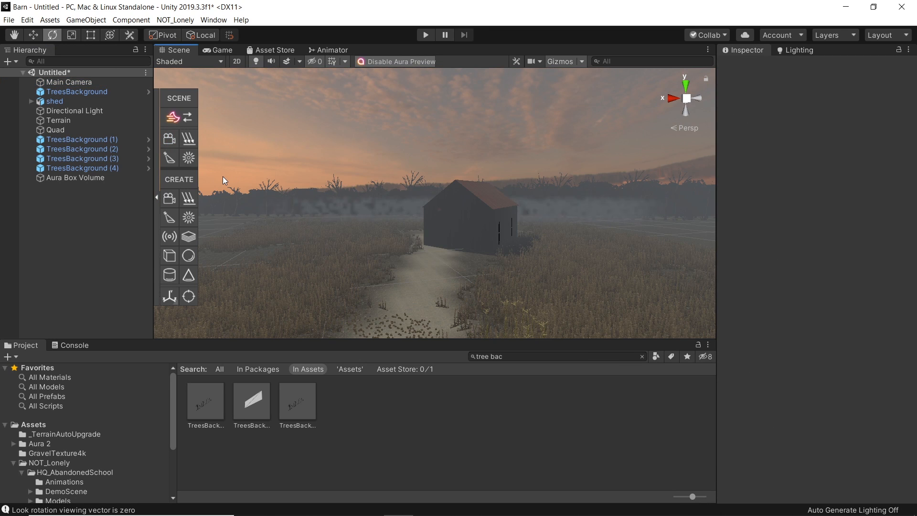
right_click_drag(411, 220, 492, 258)
Step: Disable Density, Scattering and Ambient Lighting in the Main Camera's Aura global injection settings
left_click(104, 178)
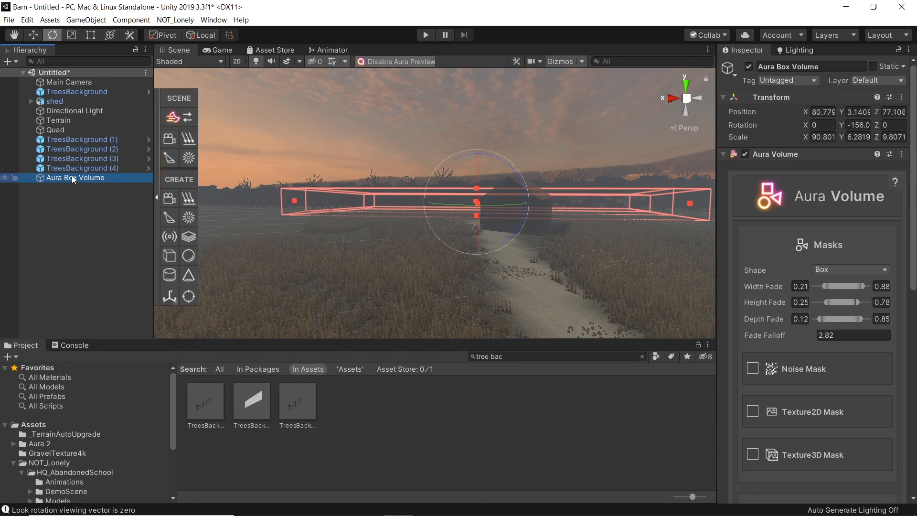
left_click(68, 82)
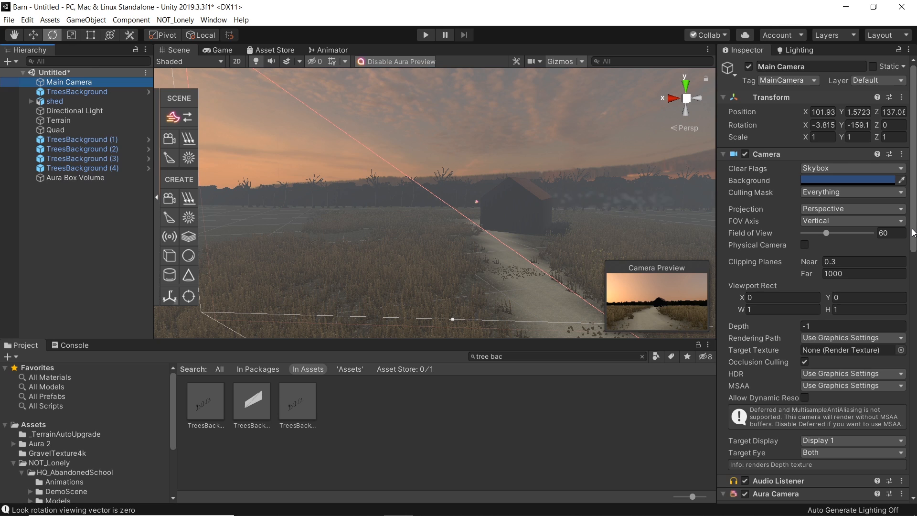
scroll(913, 233, "down", 10)
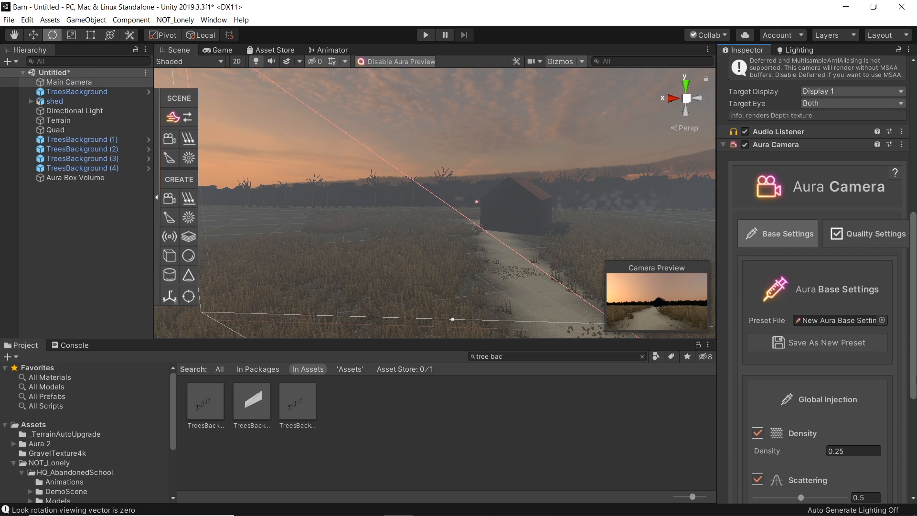
scroll(778, 291, "down", 4)
left_click(758, 301)
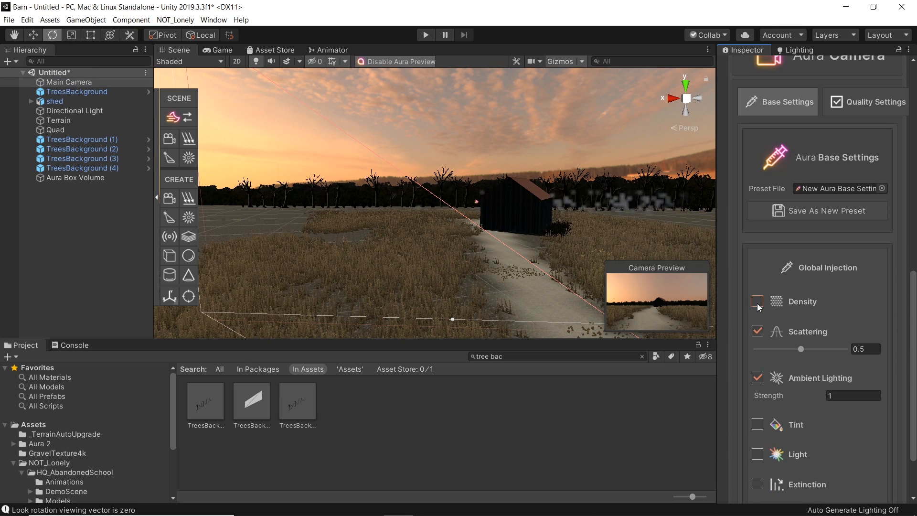
left_click(758, 329)
left_click(758, 362)
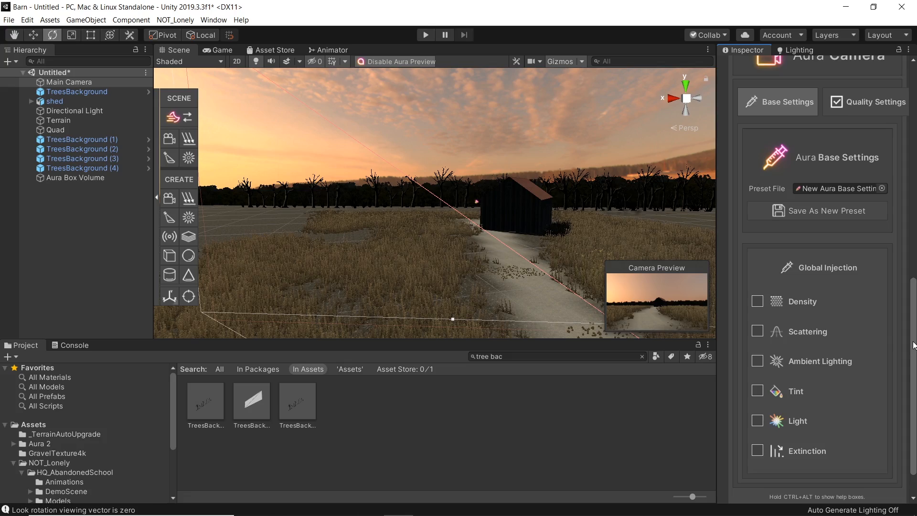
Step: Convert the Directional Light to an Aura light
scroll(902, 370, "down", 2)
key("w")
right_click_drag(382, 248, 340, 242)
left_click(447, 219)
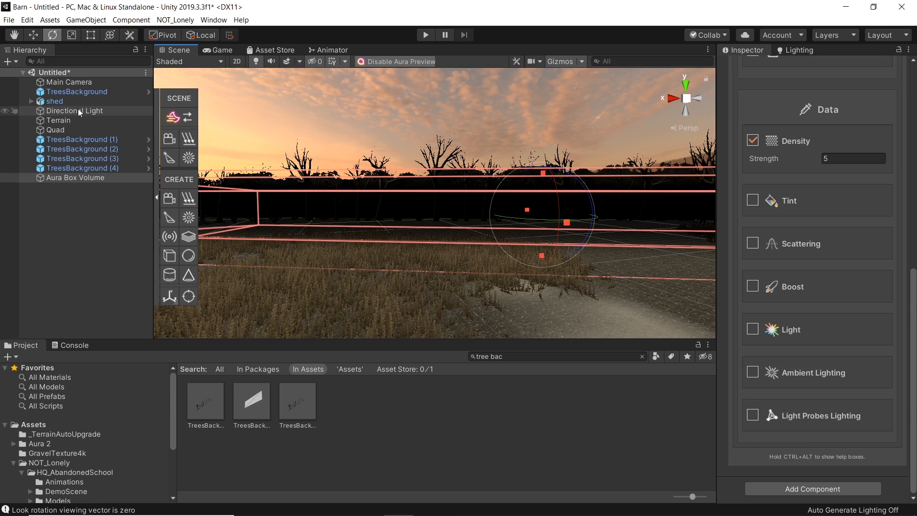
left_click(79, 108)
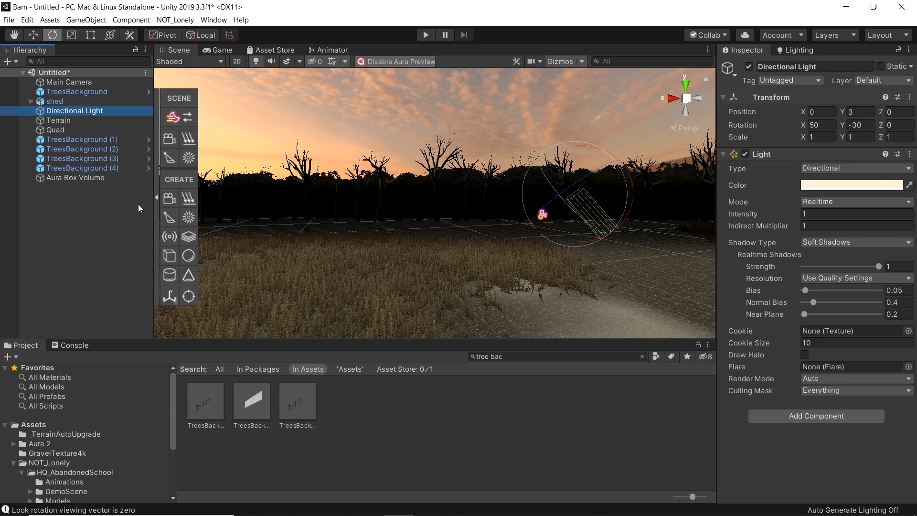
left_click(187, 140)
right_click_drag(455, 260, 409, 251)
right_click_drag(453, 232, 533, 219)
key("s")
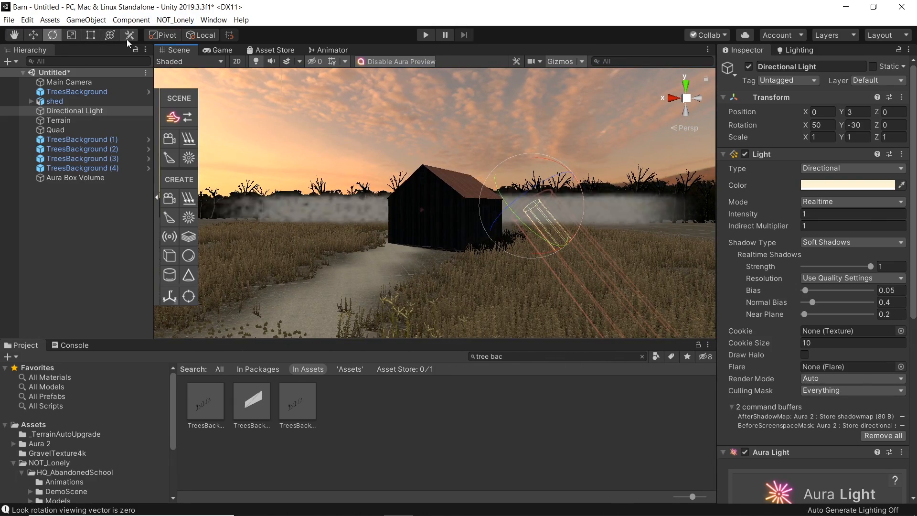
Step: Rotate the Directional Light to about X 29.4, Y -47.7, Z 12.1
left_click(196, 36)
mouse_move(566, 191)
left_mouse_down()
mouse_move(557, 160)
mouse_move(571, 200)
left_mouse_up()
mouse_move(558, 143)
left_mouse_down()
mouse_move(556, 116)
mouse_move(562, 159)
mouse_move(559, 144)
left_mouse_up()
key("w")
right_click_drag(515, 212, 619, 207)
left_click_drag(620, 205, 669, 206)
right_click_drag(412, 244, 572, 171)
key("a")
left_click(193, 34)
left_click_drag(561, 178, 414, 214)
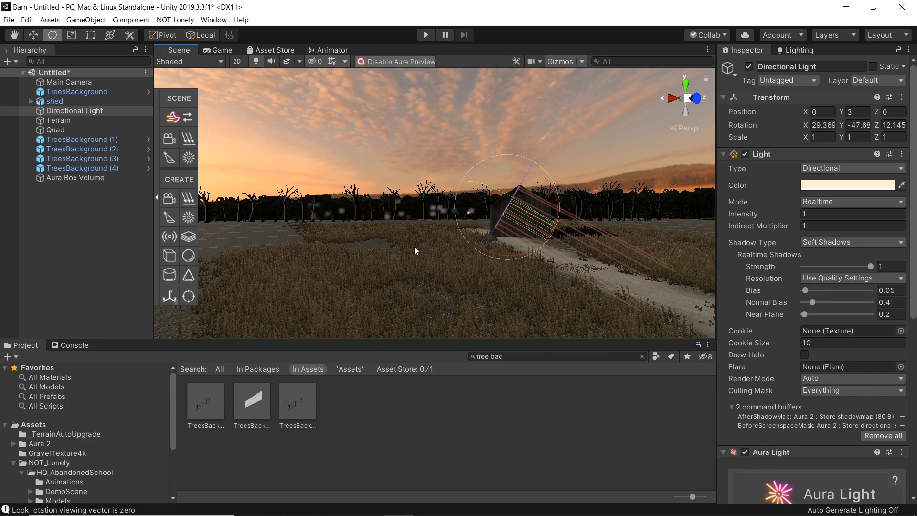
Step: Select the Aura box volume and preview the fog in the Game view
scroll(420, 246, "up", 6)
mouse_move(430, 243)
left_mouse_down("alt")
mouse_move(451, 254)
mouse_move(415, 252)
mouse_move(434, 249)
left_mouse_up("alt")
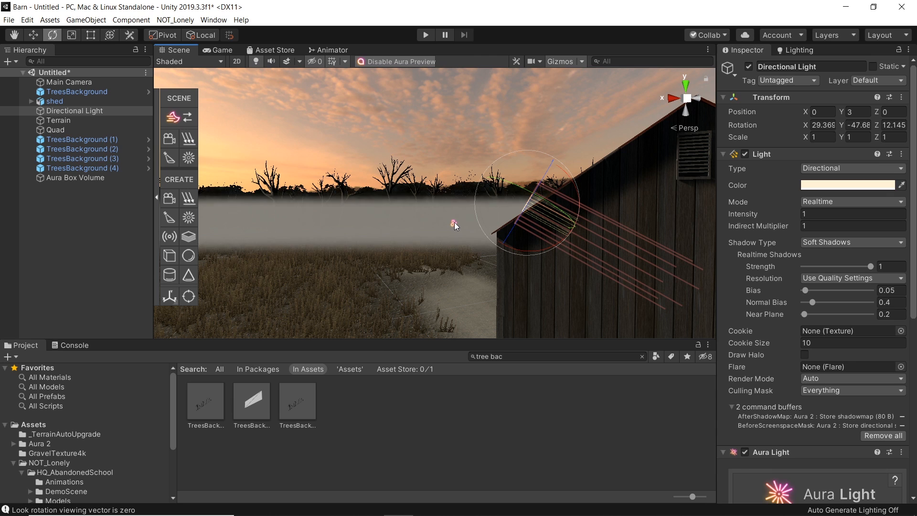
left_click(454, 223)
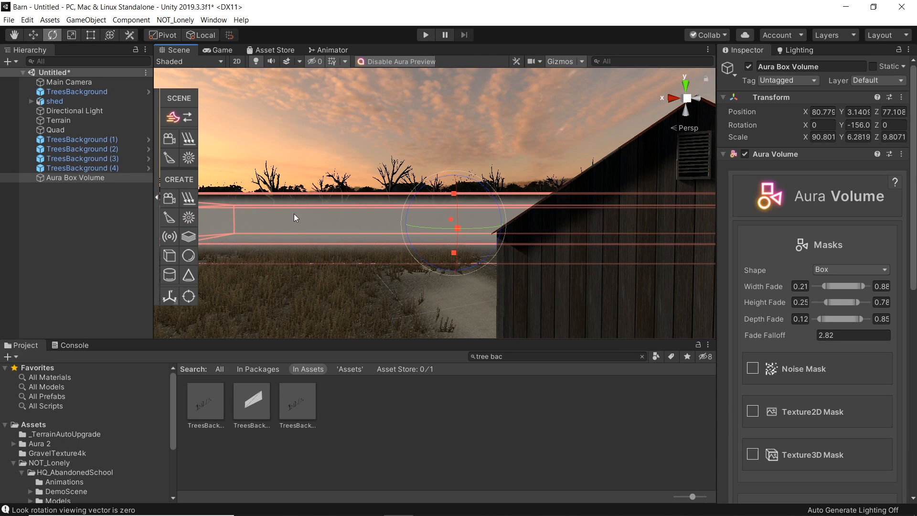
key("f")
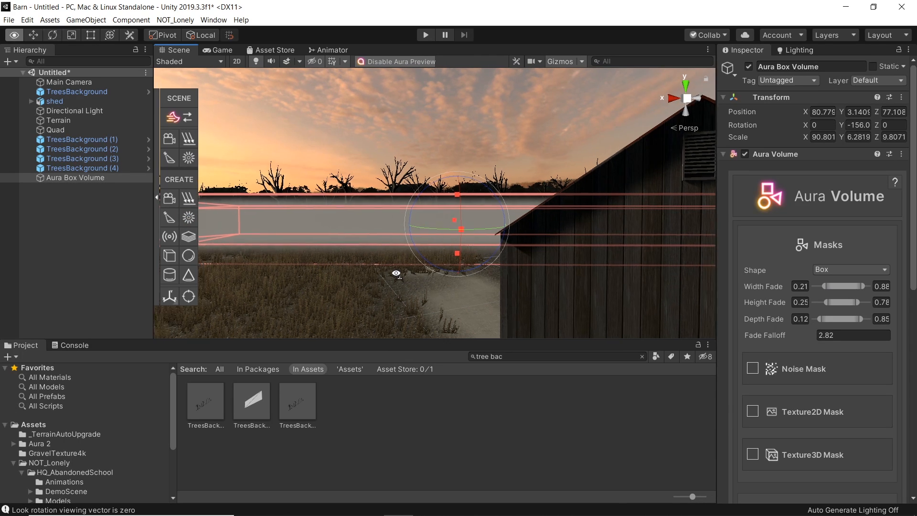
left_click(226, 50)
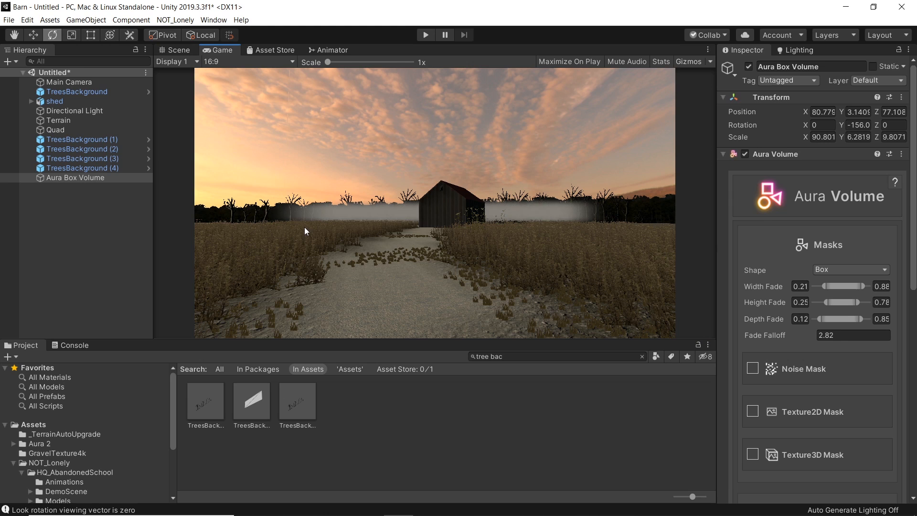
left_click(177, 50)
Step: Widen the Aura box volume to about 151 along X and move it to about X 83.8, Y 2.2, Z 75.8
left_click_drag(282, 225, 239, 233)
right_click_drag(399, 261, 471, 246)
left_click_drag(537, 242, 597, 239)
right_click_drag(473, 240, 434, 244)
left_click_drag(643, 239, 673, 236)
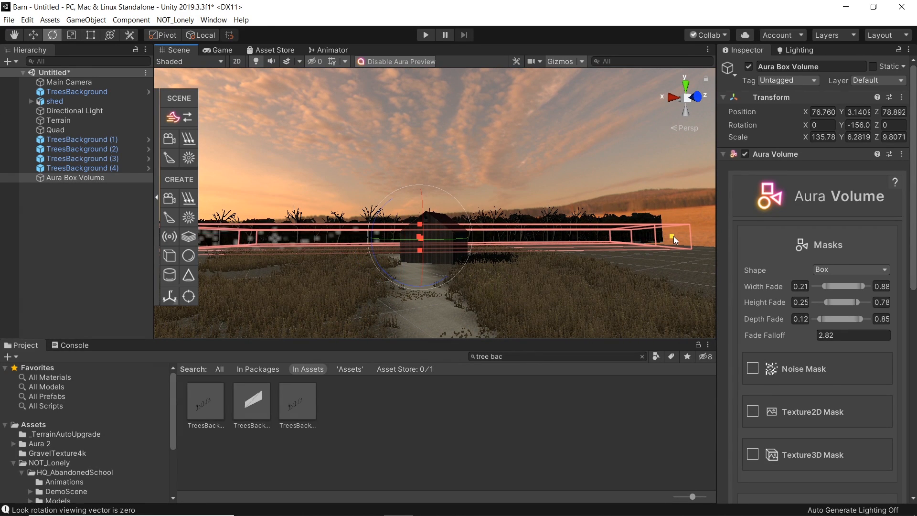
right_click_drag(420, 243, 337, 240)
left_click_drag(296, 239, 273, 237)
key("w")
mouse_move(518, 206)
left_mouse_down()
mouse_move(514, 225)
mouse_move(515, 210)
left_mouse_up()
key("w")
right_click_drag(392, 206, 450, 232)
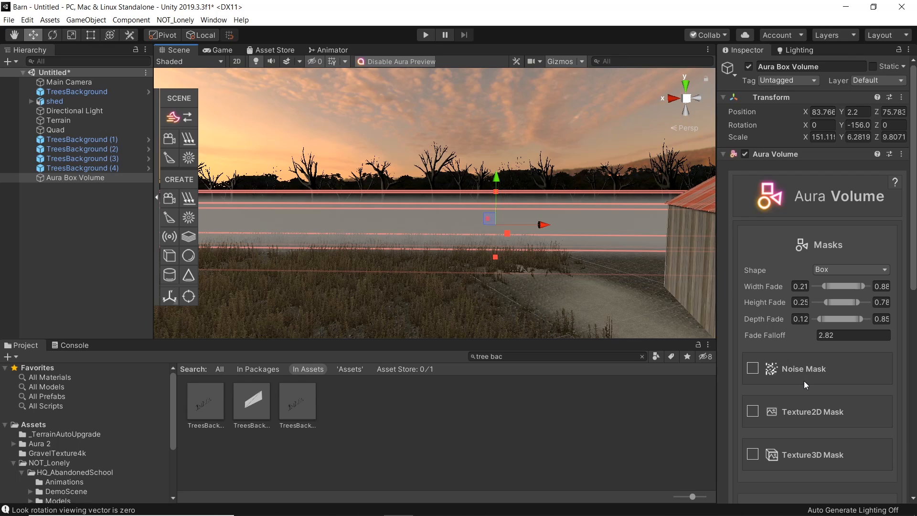
right_click_drag(447, 278, 464, 272)
key("w")
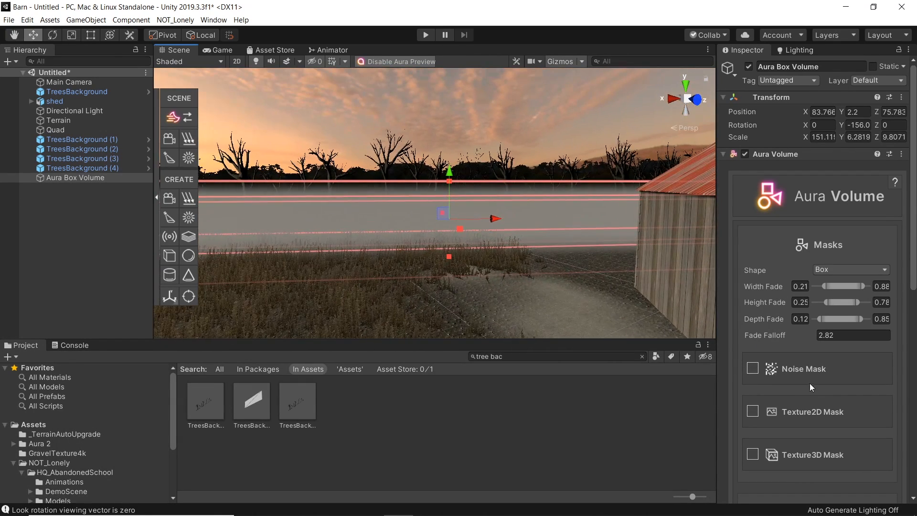
Step: Enable the Aura volume's Noise Mask and set its scale X to 30, keeping Y and Z at 5
left_click(753, 369)
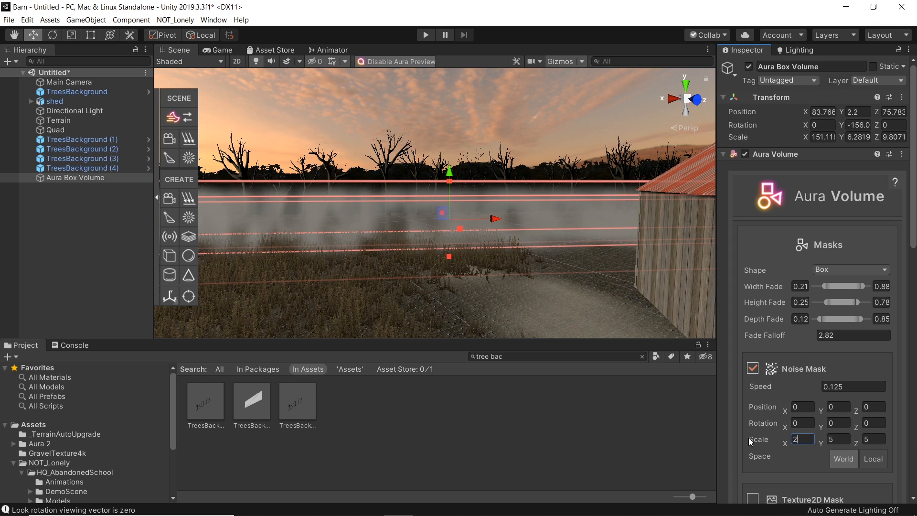
type("0")
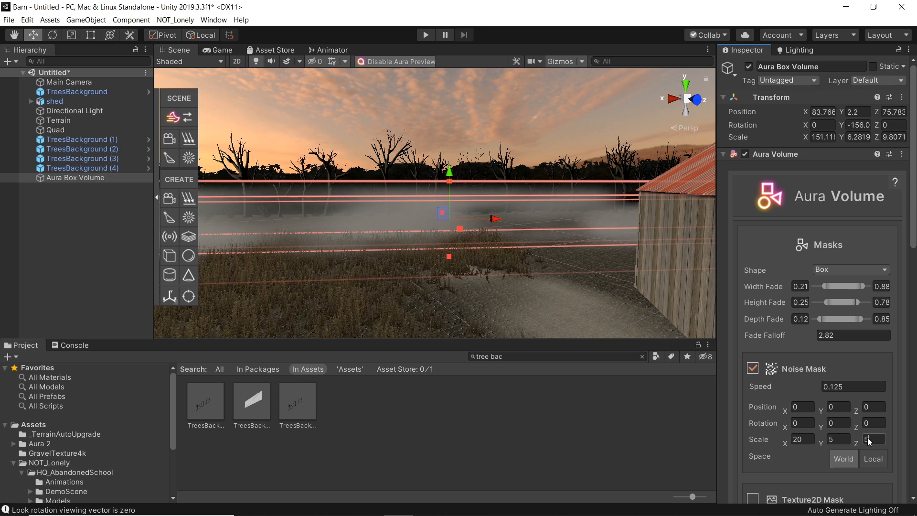
left_click(868, 438)
type("1")
type("0")
double_click(871, 438)
type("5")
right_click_drag(512, 320, 456, 282)
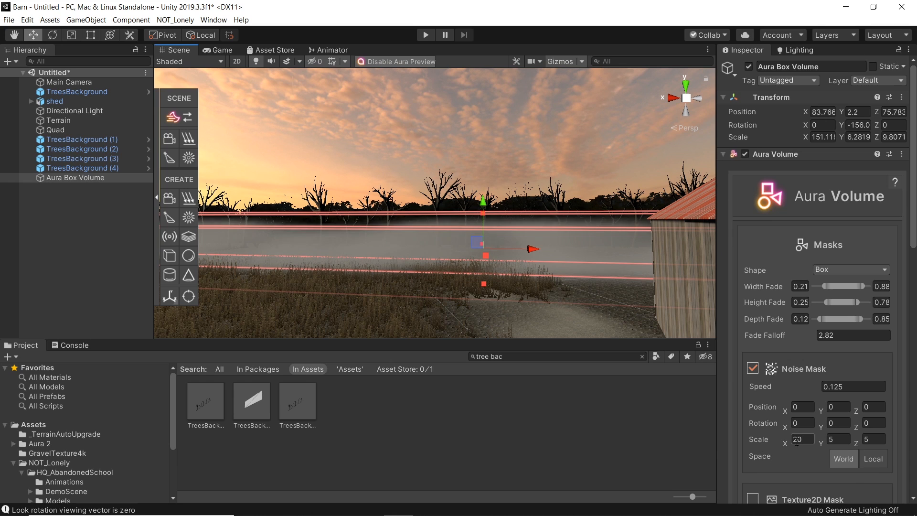
type("50")
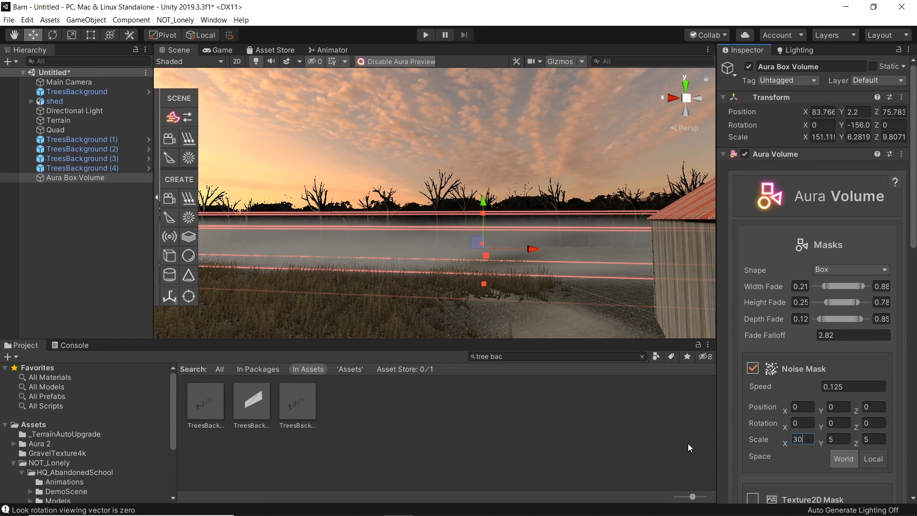
Step: Stretch the fog volume vertically to about 7.5 and lower its Height Fade upper limit to about 0.52
left_click(534, 428)
mouse_move(482, 248)
right_mouse_down()
mouse_move(440, 240)
mouse_move(469, 240)
mouse_move(480, 254)
right_mouse_up()
left_click(480, 254)
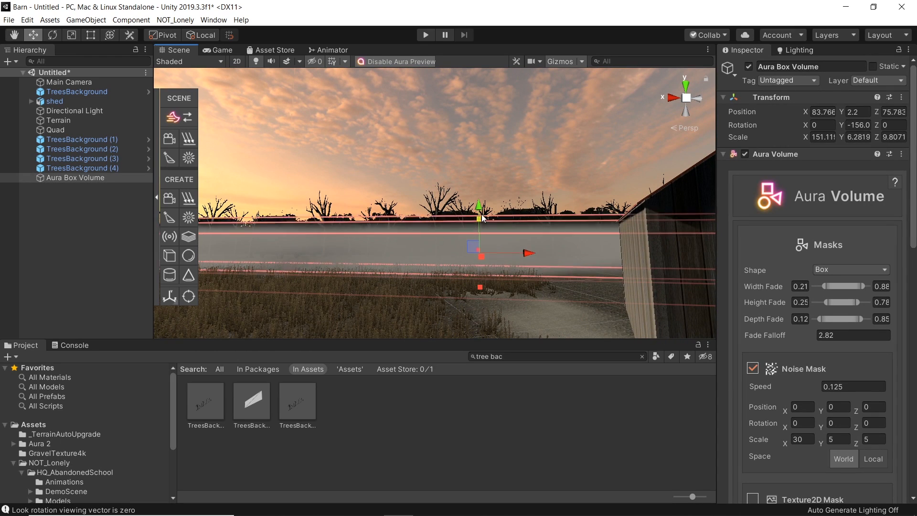
left_click_drag(860, 302, 844, 303)
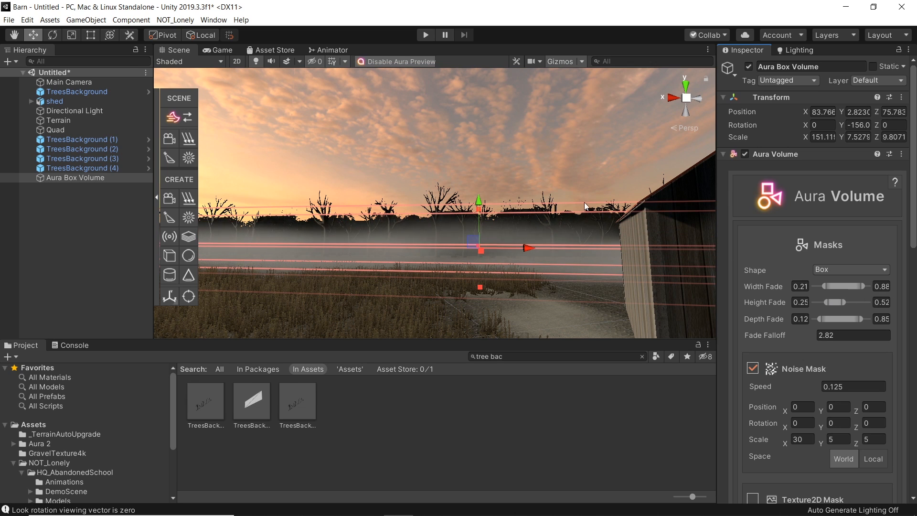
Step: Set the volume's Height Fade to about 0.16–0.43 and its height to about 9.1 at Y about 2.6
left_click(451, 220)
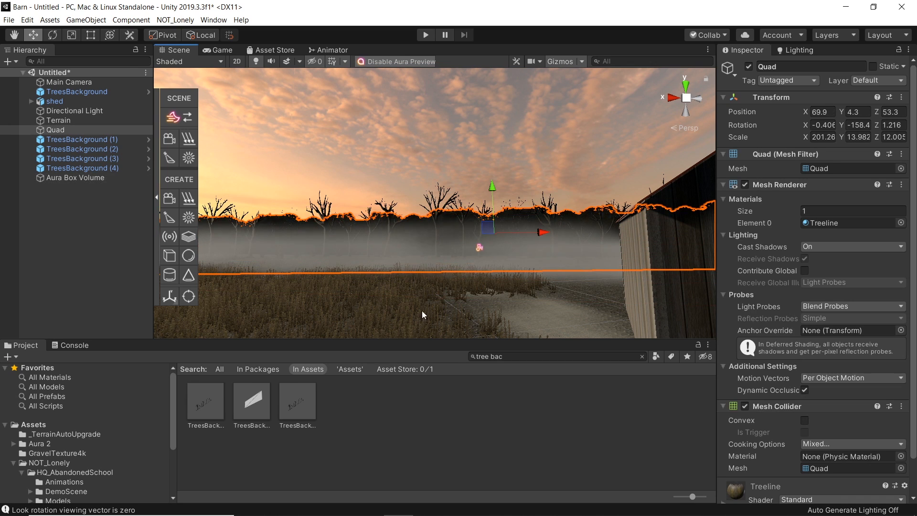
left_click(479, 249)
left_click_drag(482, 205, 480, 221)
left_click_drag(841, 302, 831, 303)
right_click_drag(421, 288, 578, 289)
key("a")
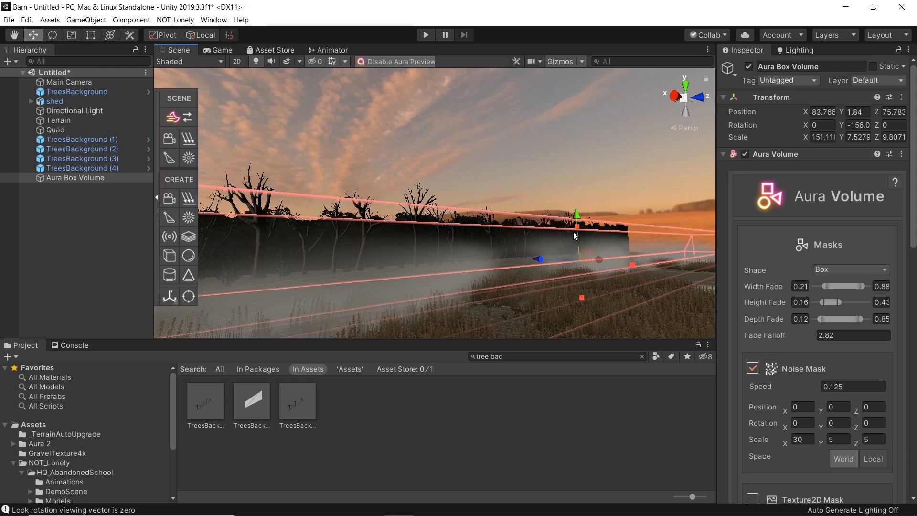
mouse_move(574, 228)
left_mouse_down()
mouse_move(574, 176)
mouse_move(572, 217)
left_mouse_up()
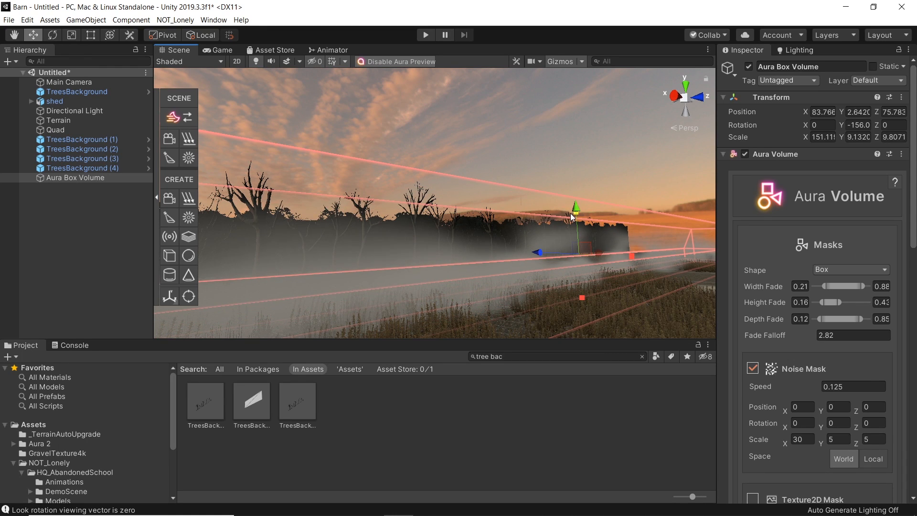
Step: Preview the fog in the Game view and lower the volume's Density strength to about 1.28
left_click(224, 51)
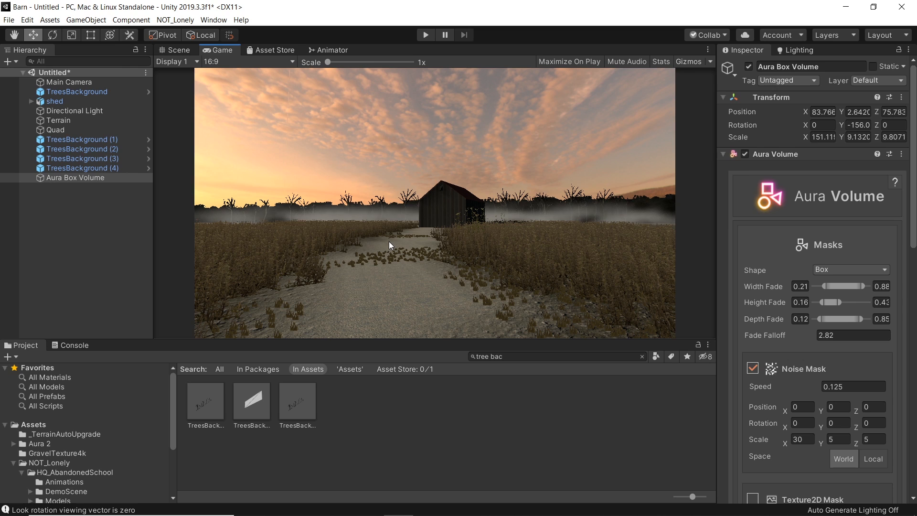
left_click(189, 49)
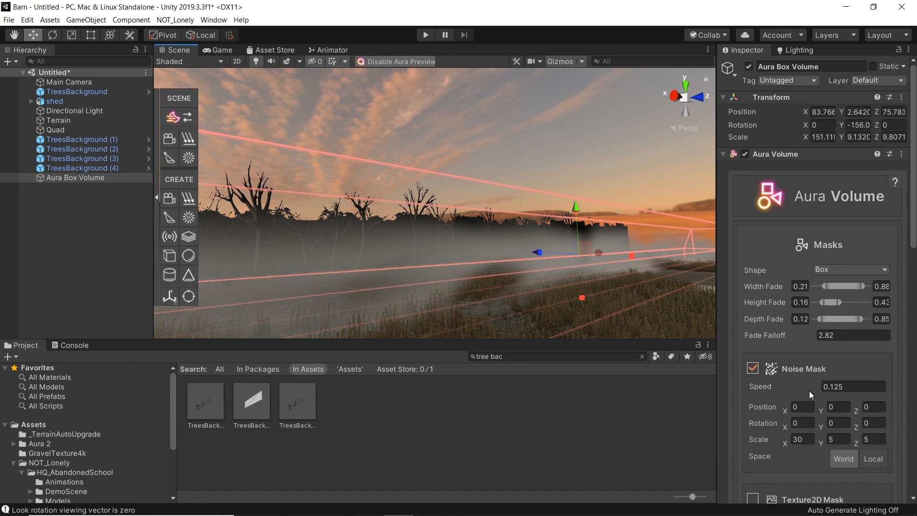
scroll(810, 392, "down", 5)
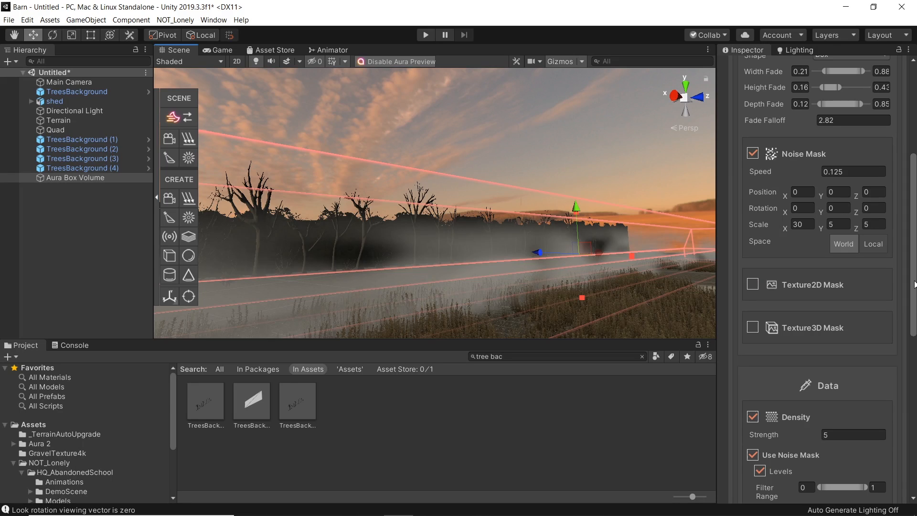
left_click_drag(914, 285, 909, 295)
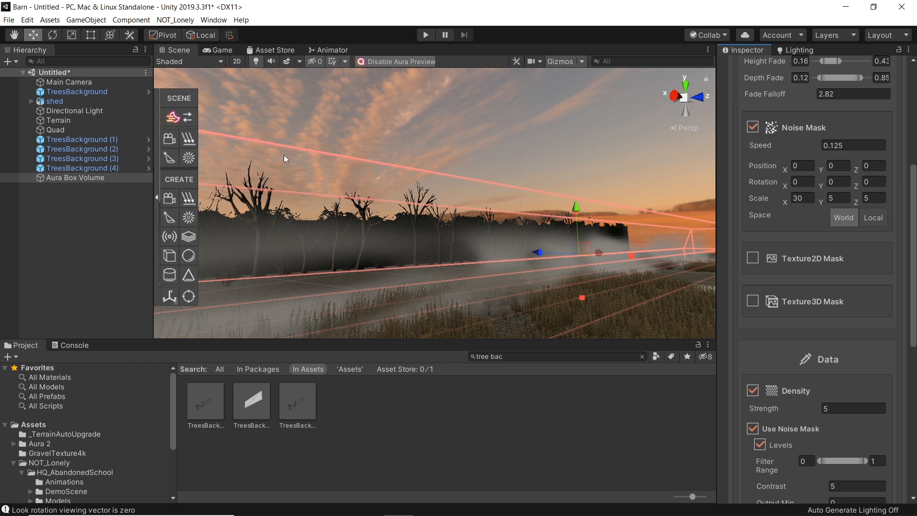
scroll(898, 268, "down", 5)
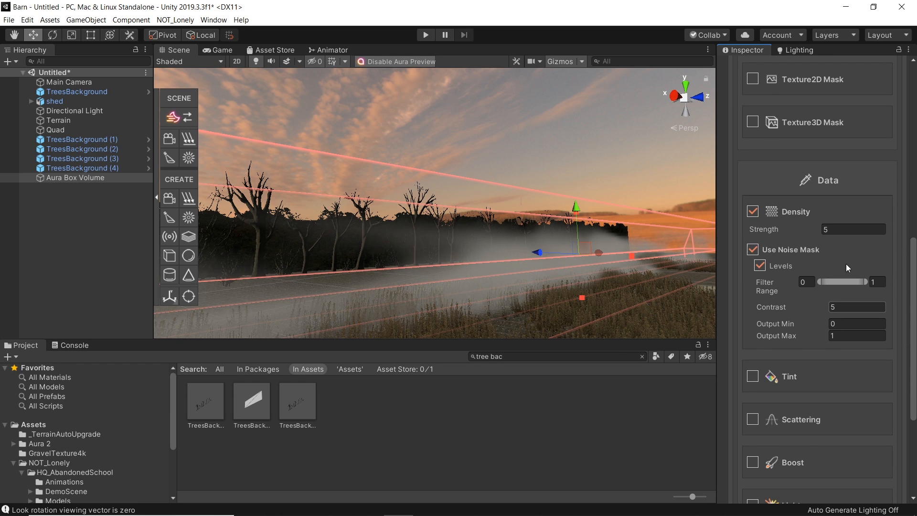
left_click_drag(832, 230, 768, 231)
Step: Compare against the reference barn photo and set the Density strength to 2
left_click(487, 507)
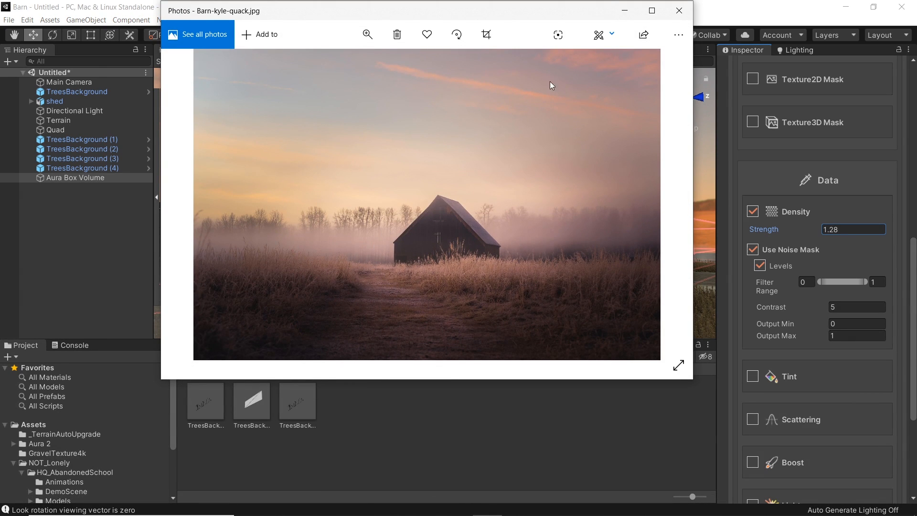
left_click(626, 10)
left_click_drag(813, 233, 816, 232)
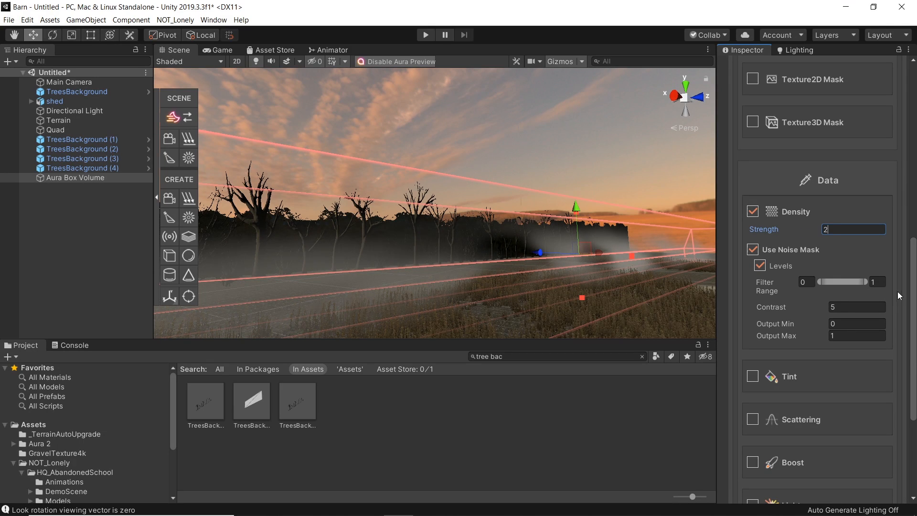
Step: Enable Scattering on the Aura volume and set its strength to 0.25
left_click_drag(915, 300, 911, 341)
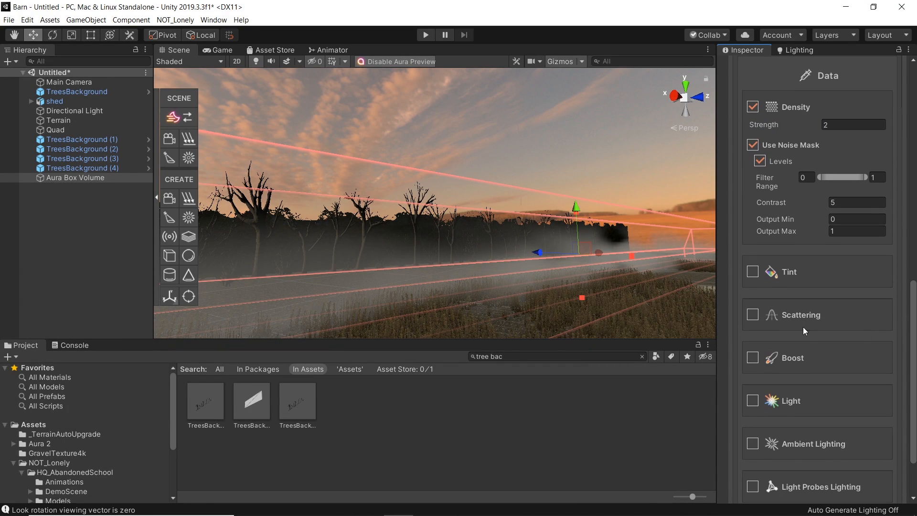
left_click(752, 315)
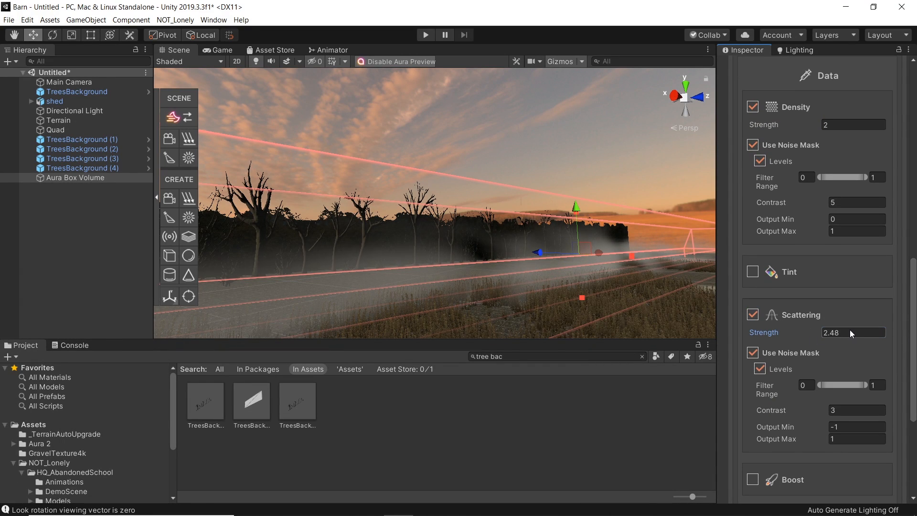
right_click_drag(520, 249, 447, 290)
left_click_drag(913, 319, 913, 389)
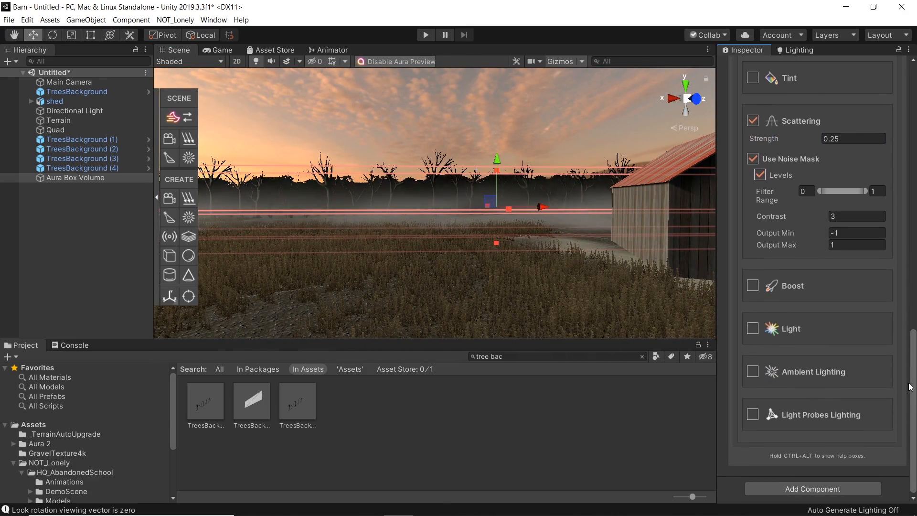
Step: Enable the Light option on the Aura volume
left_click(753, 328)
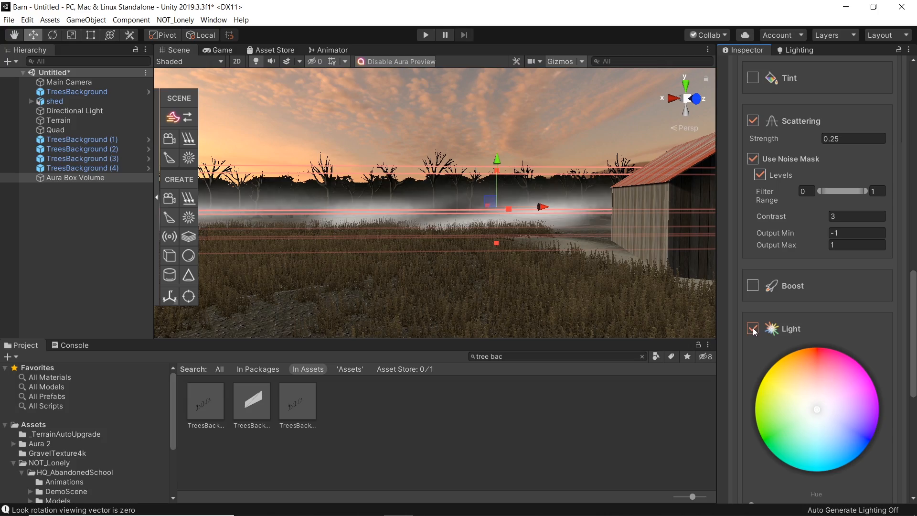
right_click_drag(597, 239, 550, 206)
left_click(539, 192)
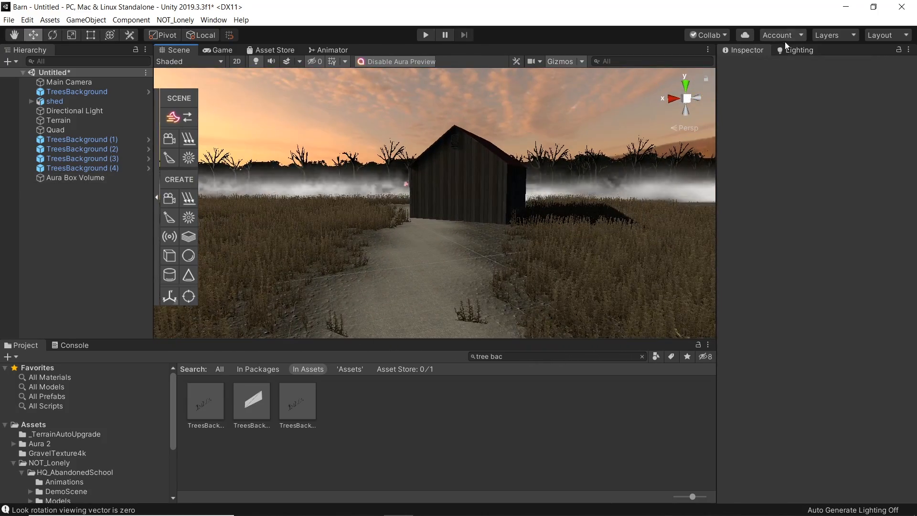
Step: Open the Lighting settings and place the reference photo window beside a resized editor window
left_click(784, 50)
right_click_drag(485, 242, 420, 243)
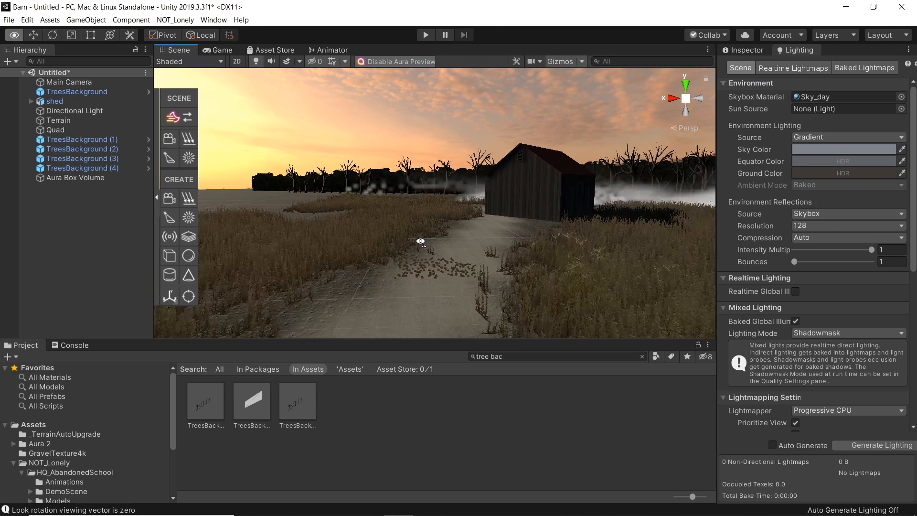
left_click(488, 506)
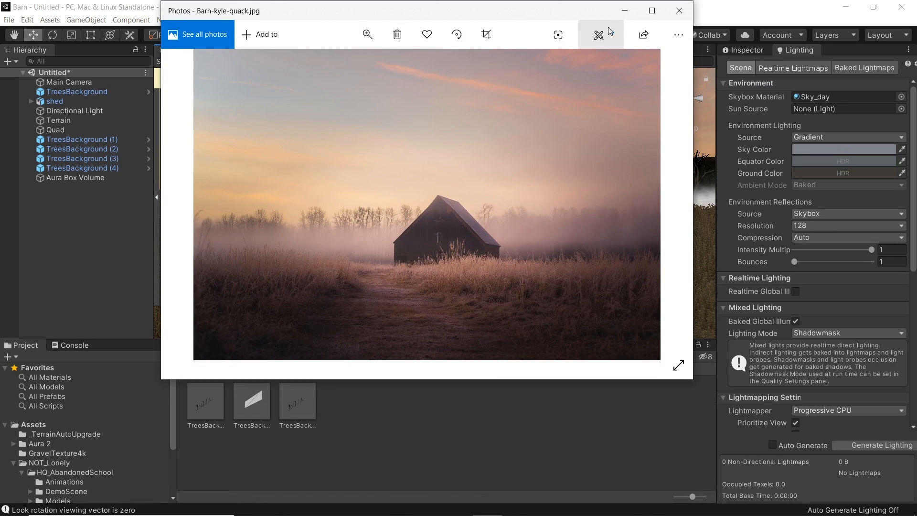
left_click(625, 11)
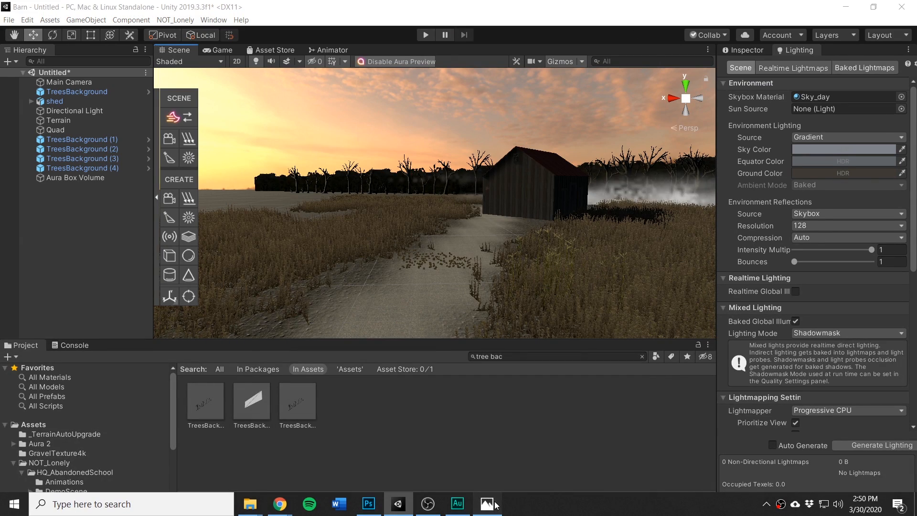
left_click(486, 503)
left_click_drag(449, 22, 337, 93)
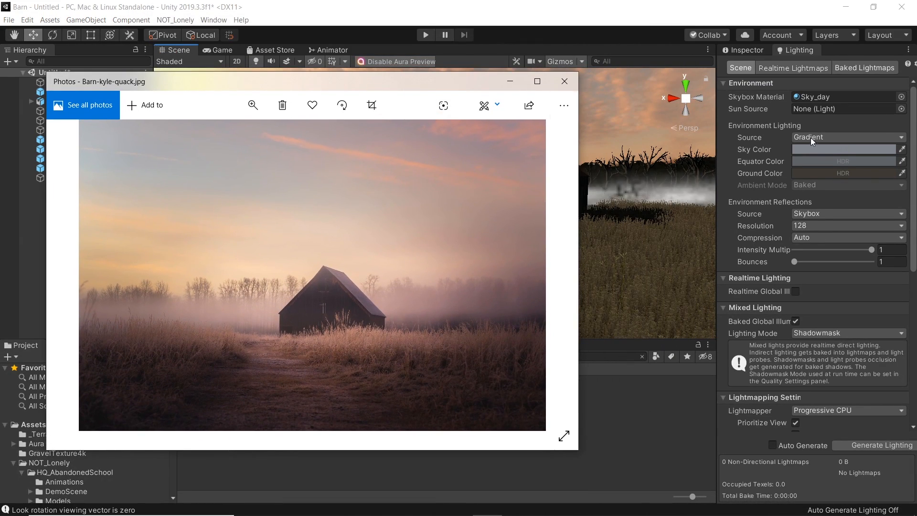
left_click(902, 149)
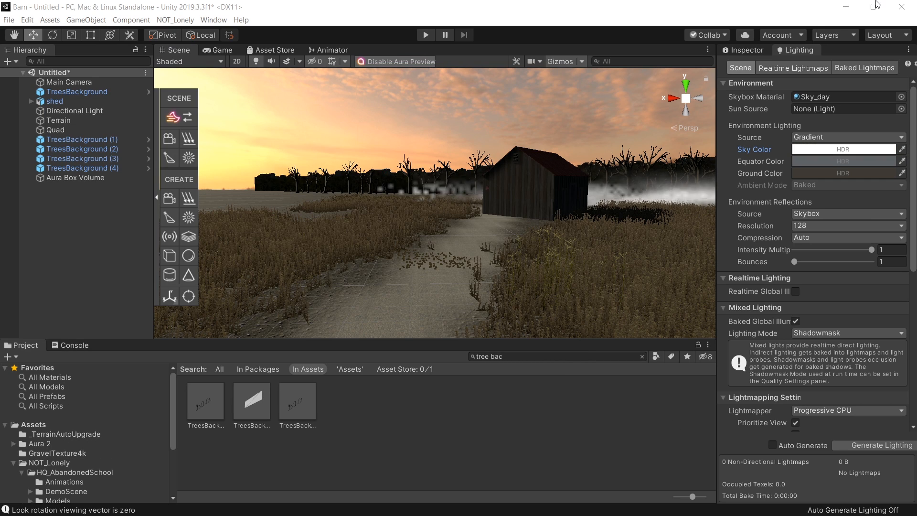
left_click(876, 6)
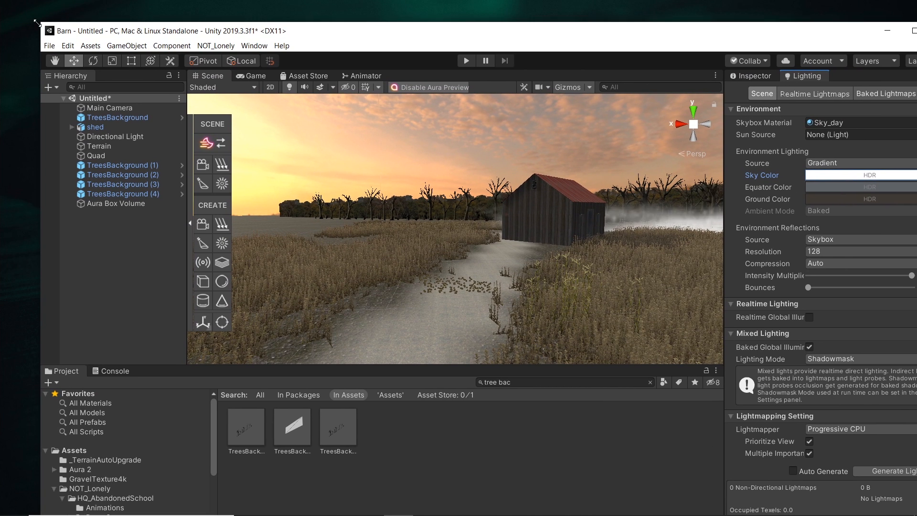
left_click_drag(37, 23, 395, 67)
left_click_drag(645, 76, 597, 42)
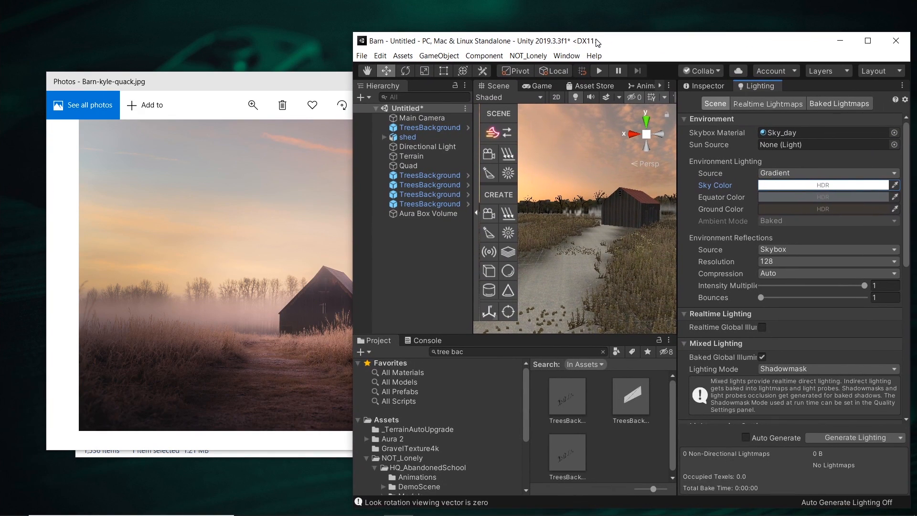
Step: Sample the Sky Color from the reference photo's sky and lighten it in the HDR color picker
left_click(896, 185)
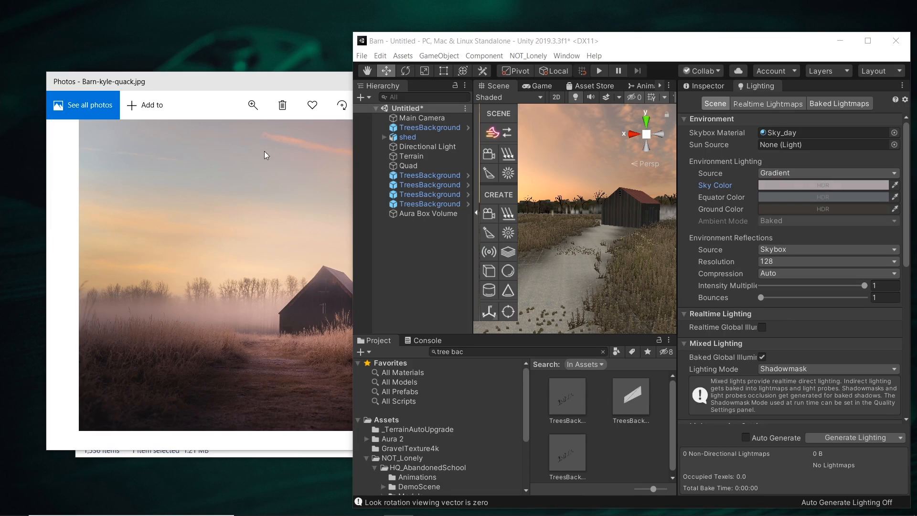
left_click(146, 171)
left_click(812, 187)
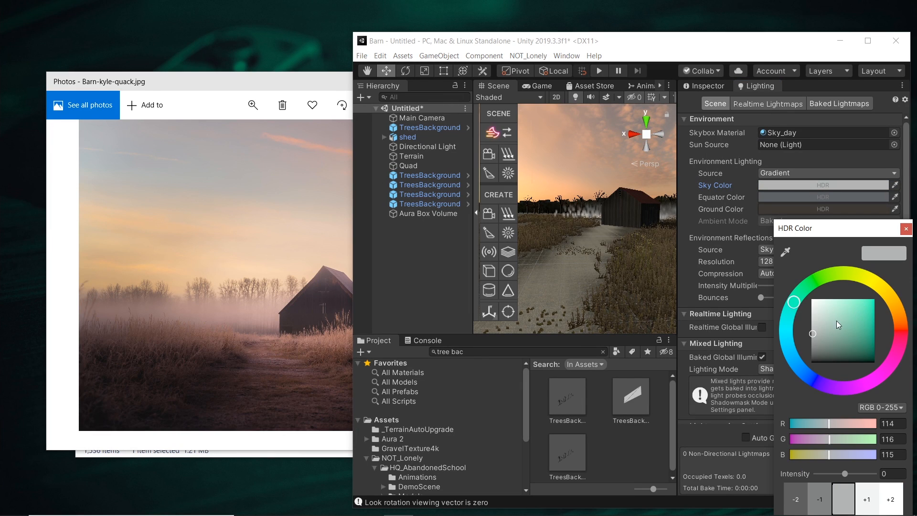
left_click_drag(790, 311, 820, 323)
left_click(906, 230)
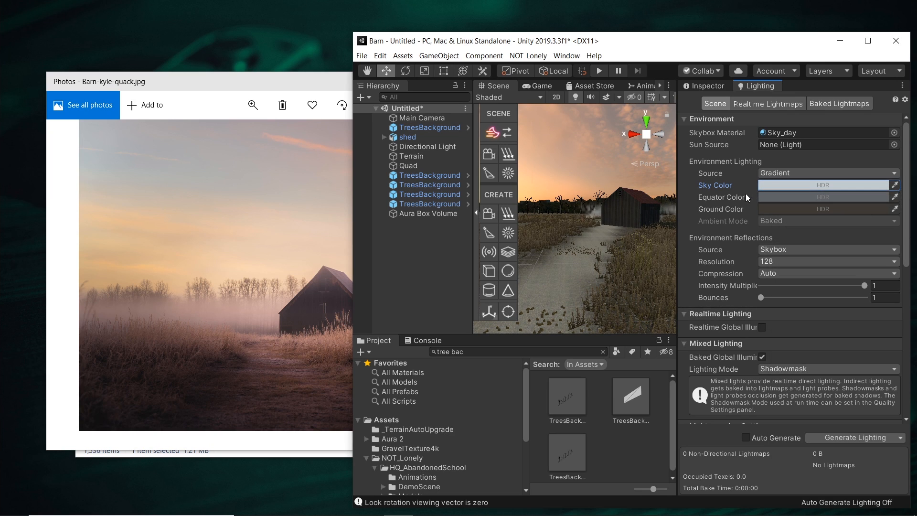
Step: Sample the Equator Color and Ground Color from the reference photo's mist and foreground
left_click(895, 197)
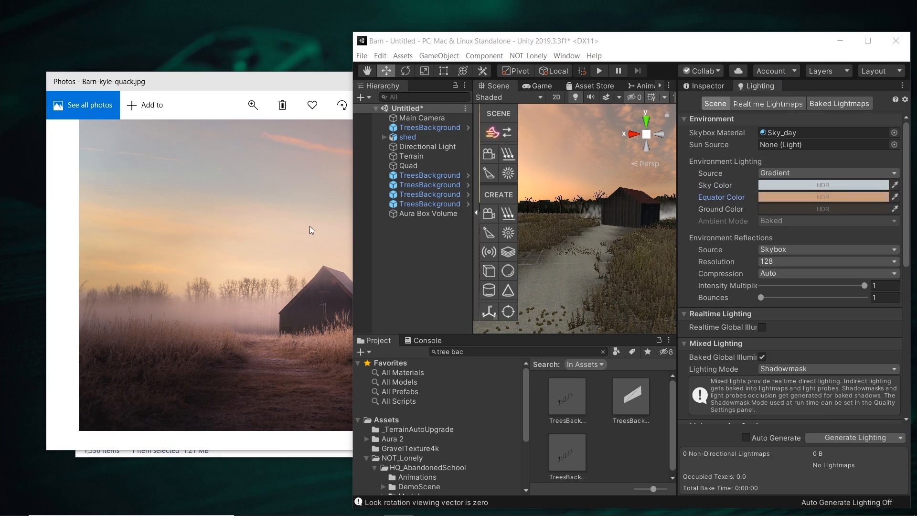
left_click(196, 314)
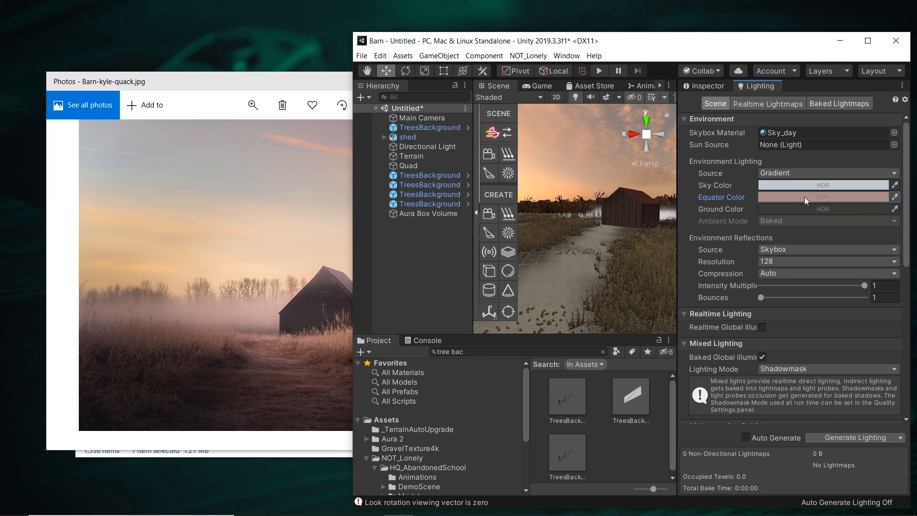
left_click(300, 398)
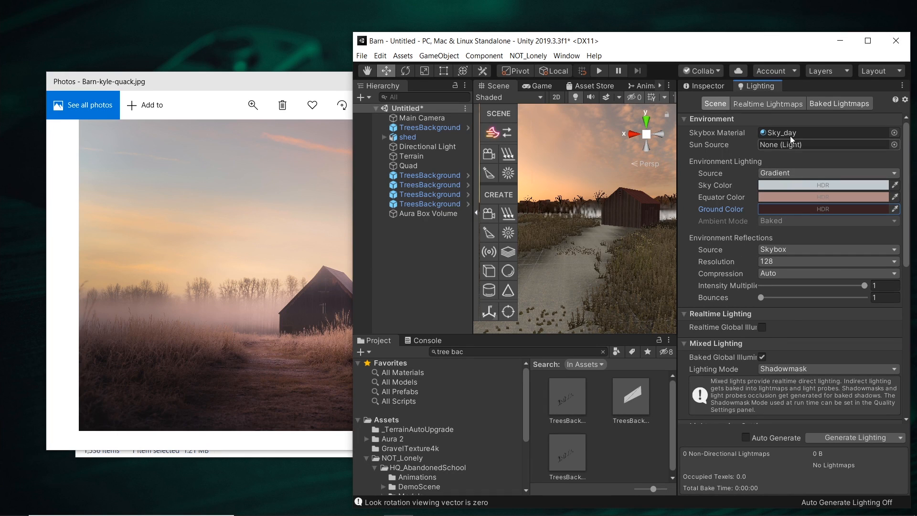
double_click(768, 50)
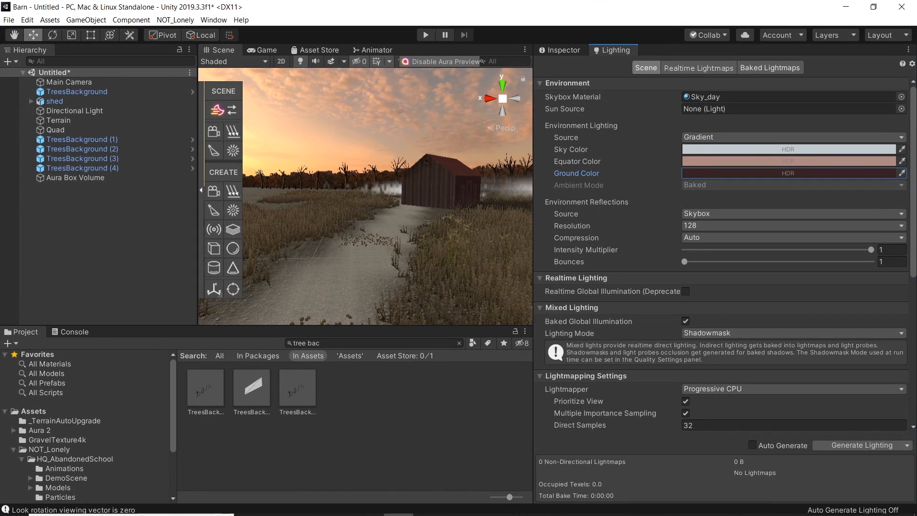
Step: Maximize the editor window over the reference photo window
mouse_move(516, 514)
left_click(488, 506)
left_click_drag(385, 80, 457, 49)
left_click(590, 54)
right_click_drag(379, 219, 434, 247)
key("w")
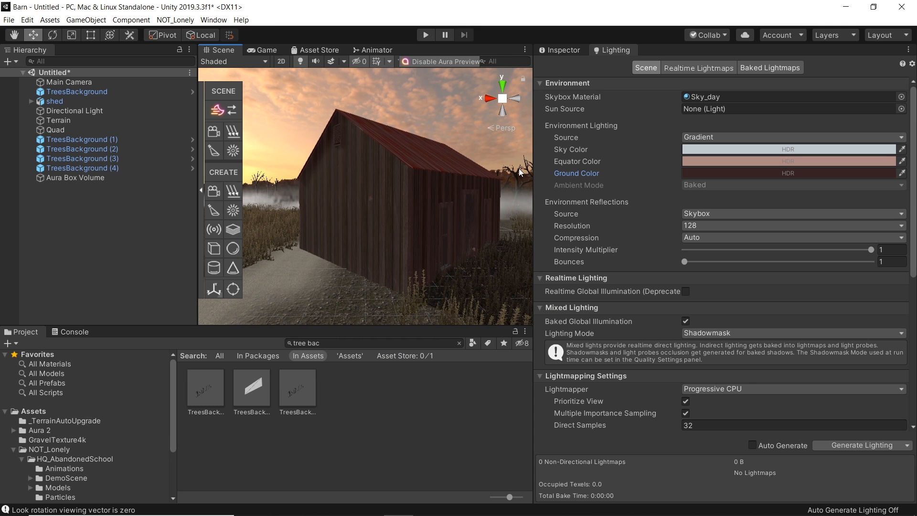
Step: Widen the Scene view by resizing the Inspector and Hierarchy panels beside it
left_click_drag(533, 162, 737, 168)
right_click_drag(540, 196, 522, 195)
left_click_drag(253, 189, 149, 191)
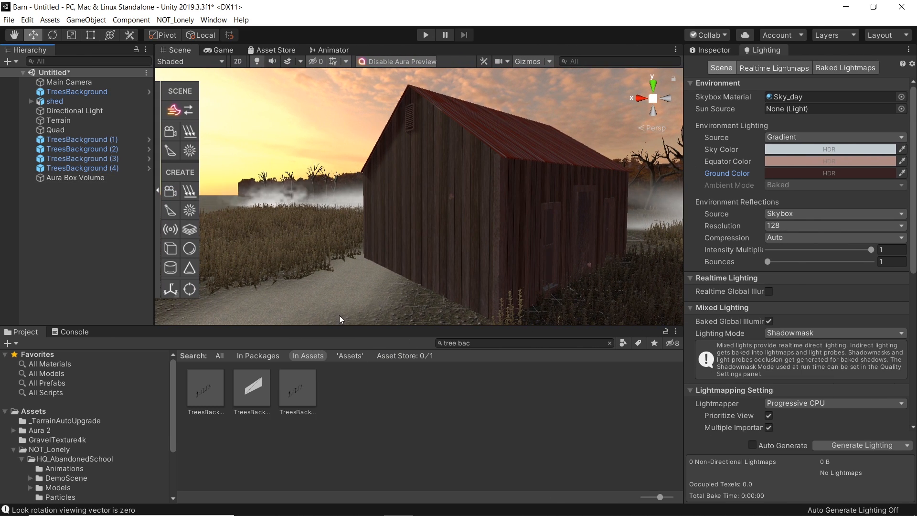
Step: Select the Aura Box Volume and push its Light color wheel toward a warm orange hue
left_click_drag(341, 327, 341, 343)
key("s")
right_click_drag(432, 230, 409, 188)
key("w")
left_click(475, 209)
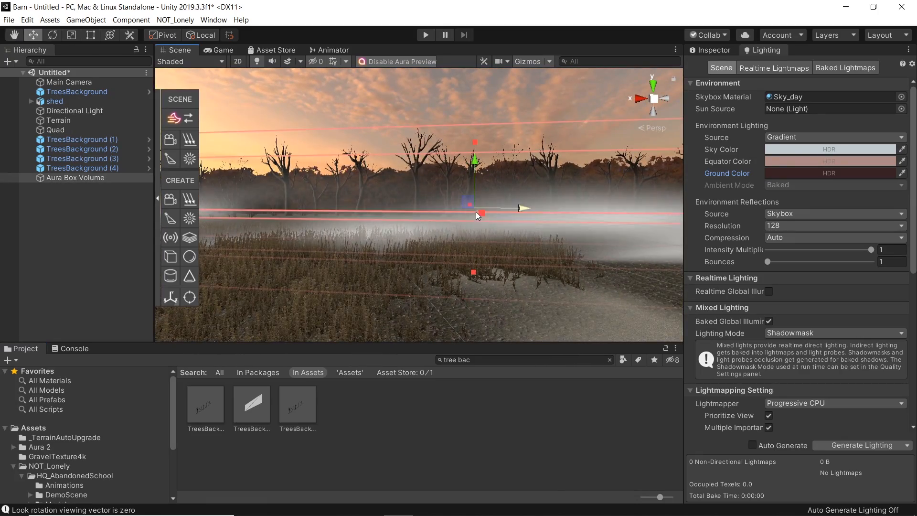
left_click(715, 50)
scroll(812, 391, "down", 15)
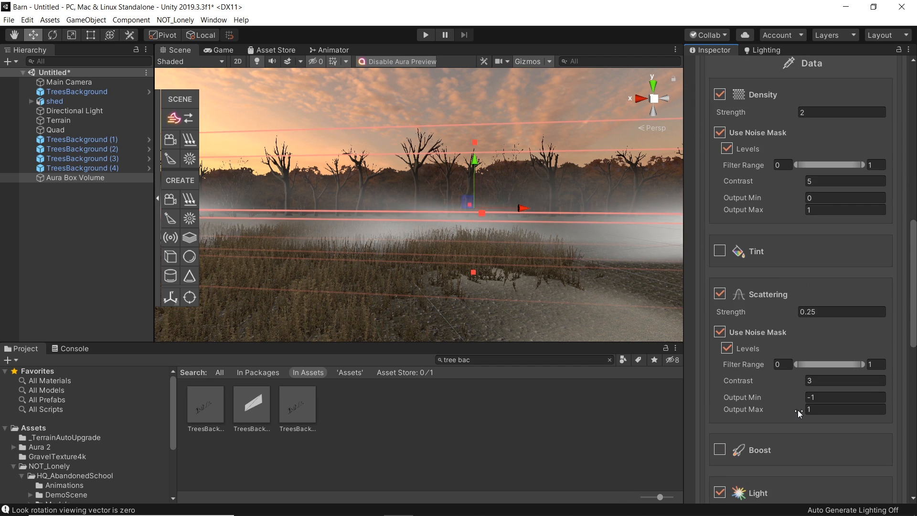
scroll(798, 409, "up", 8)
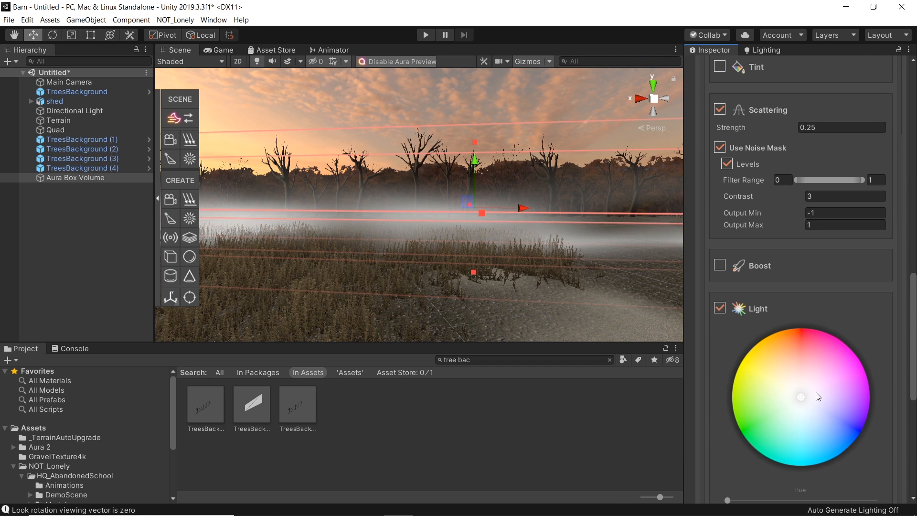
left_click_drag(803, 399, 789, 373)
Step: Refine the Aura volume's Light hue with small color wheel adjustments while checking the fog in the scene
right_click_drag(396, 187, 356, 143)
scroll(840, 346, "down", 5)
mouse_move(790, 264)
left_mouse_down()
mouse_move(784, 257)
mouse_move(792, 263)
left_mouse_up()
right_click_drag(323, 213, 395, 246)
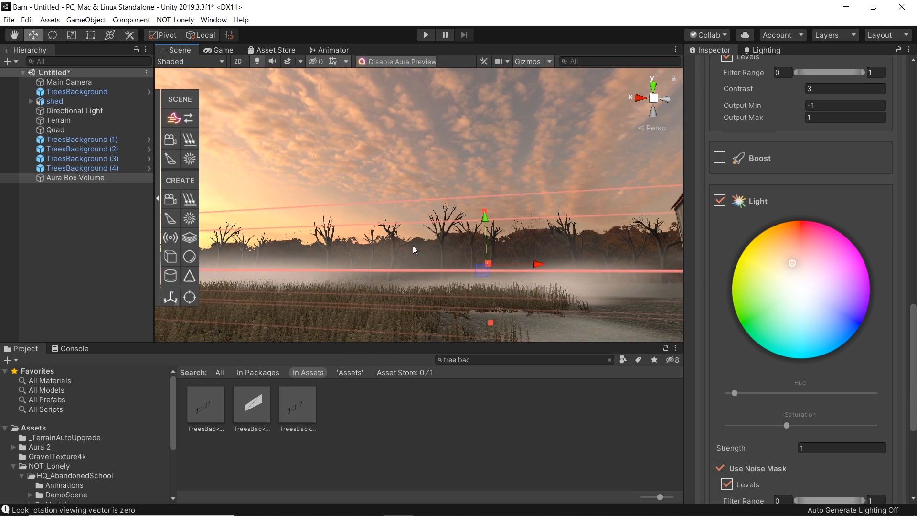
mouse_move(788, 253)
left_mouse_down()
mouse_move(798, 266)
mouse_move(775, 243)
mouse_move(790, 245)
left_mouse_up()
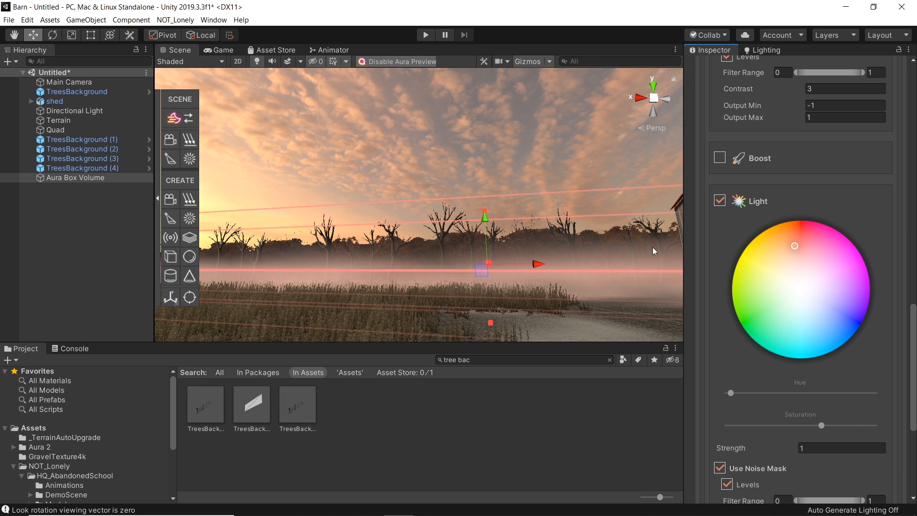
mouse_move(571, 274)
right_mouse_down()
mouse_move(547, 308)
mouse_move(560, 268)
right_mouse_up()
key("s")
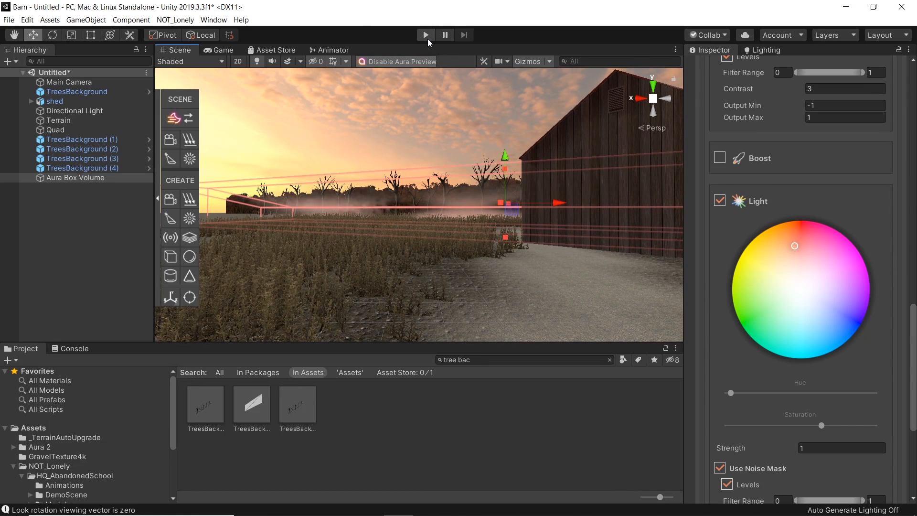
Step: Preview the barn in Play mode in the Game view and shift the Aura Light hue slightly redder
left_click(428, 39)
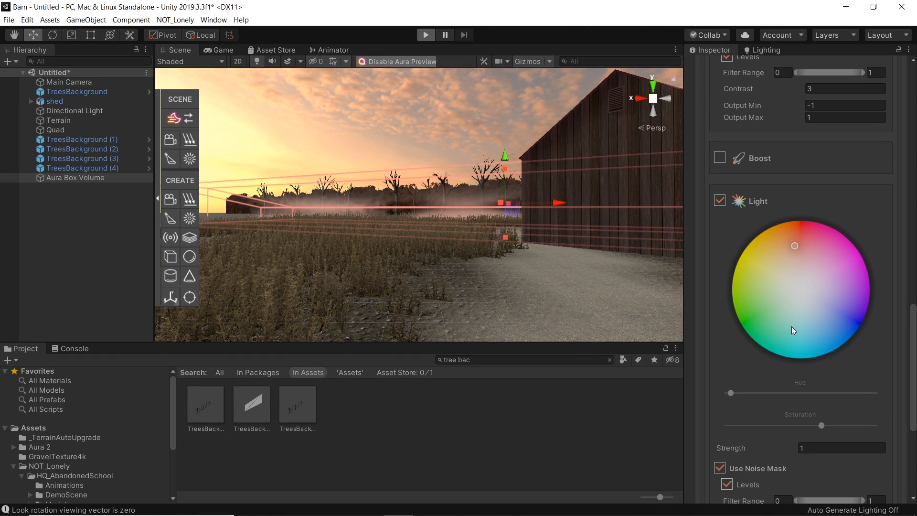
left_click(218, 51)
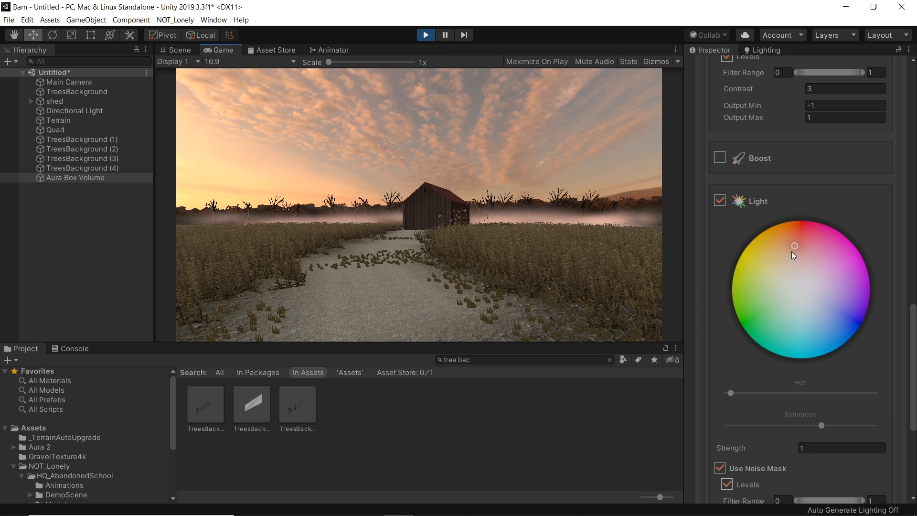
left_click_drag(792, 245, 788, 242)
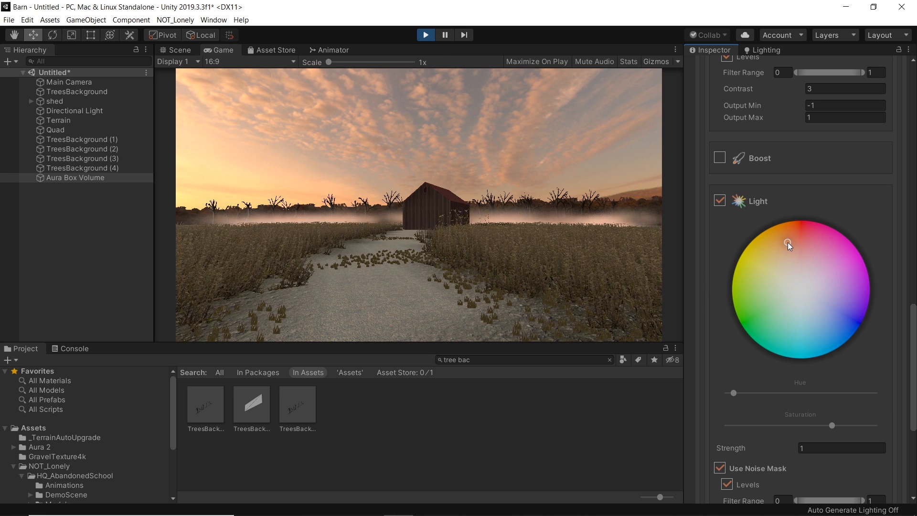
key("ctrl+p")
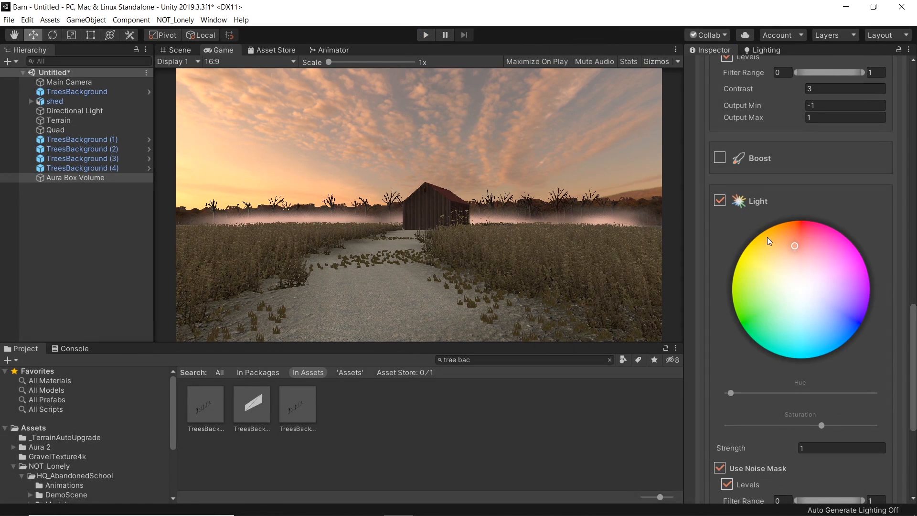
left_click_drag(795, 245, 790, 243)
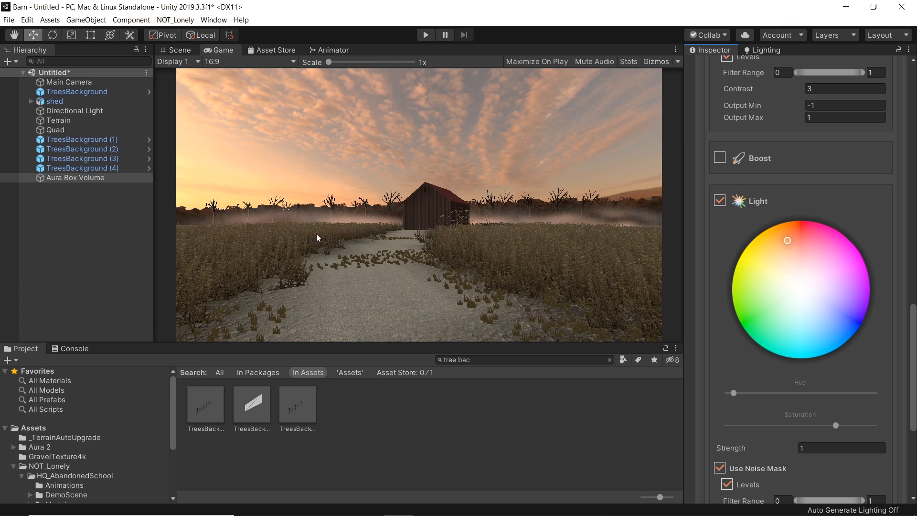
Step: Play the scene again and compare the fog between the Scene and Game views
left_click(181, 53)
right_click_drag(552, 301, 476, 246)
key("s")
key("w")
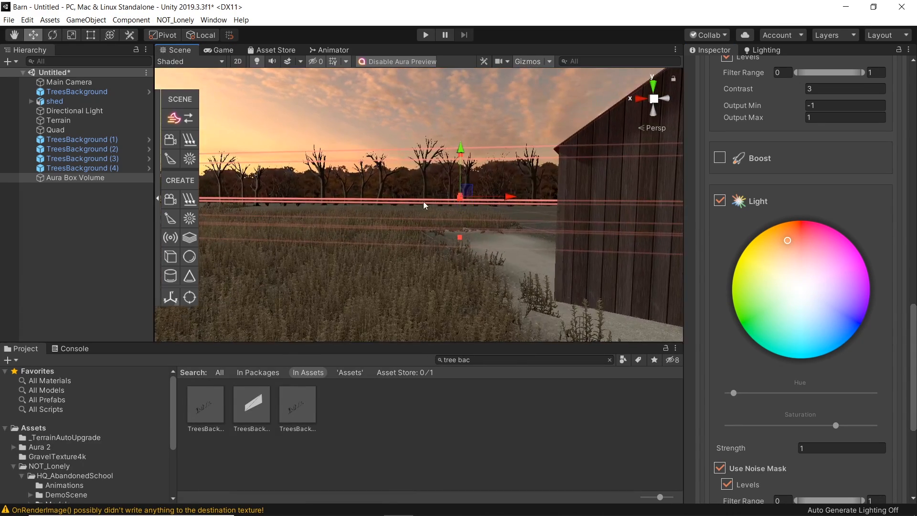
left_click(426, 35)
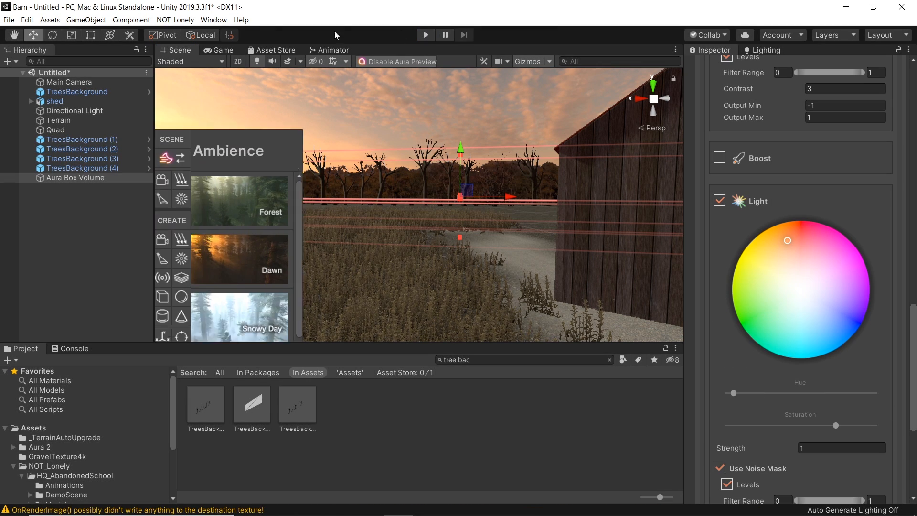
left_click(179, 50)
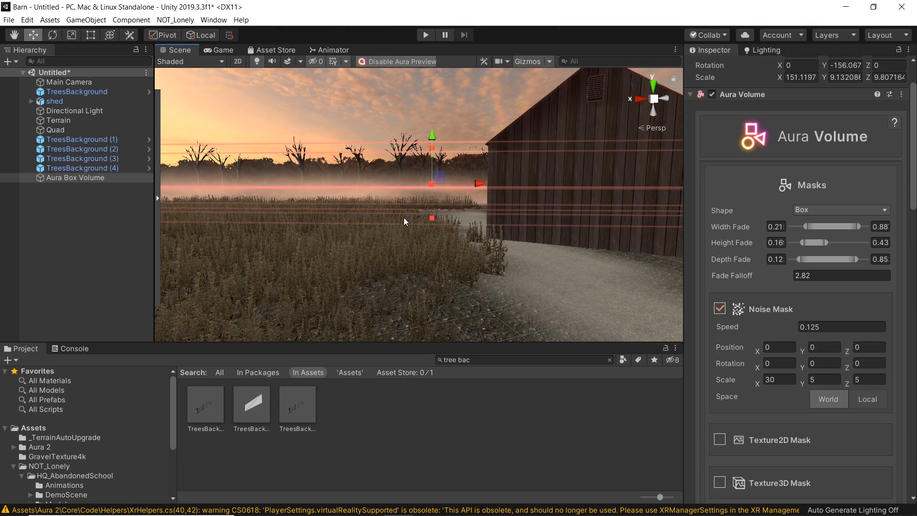
right_click_drag(404, 218, 427, 215)
key("s")
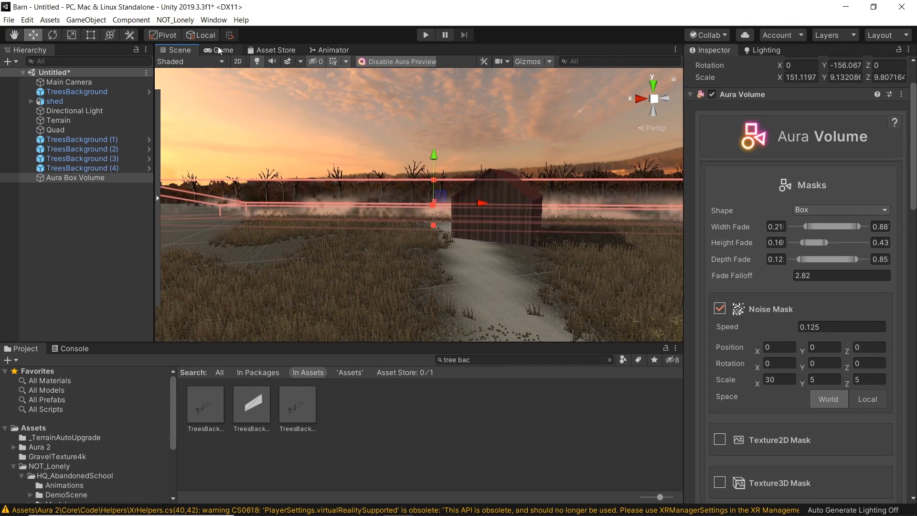
left_click(219, 50)
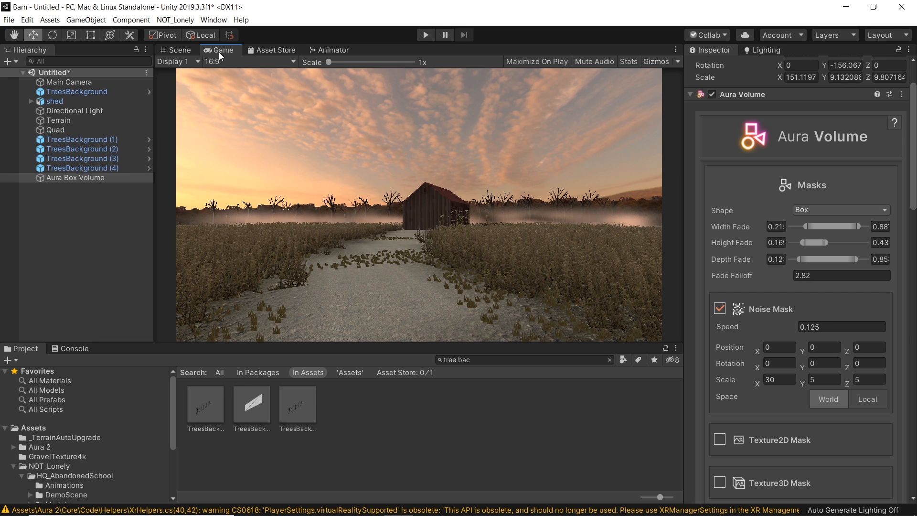
left_click(179, 50)
right_click_drag(382, 255, 371, 263)
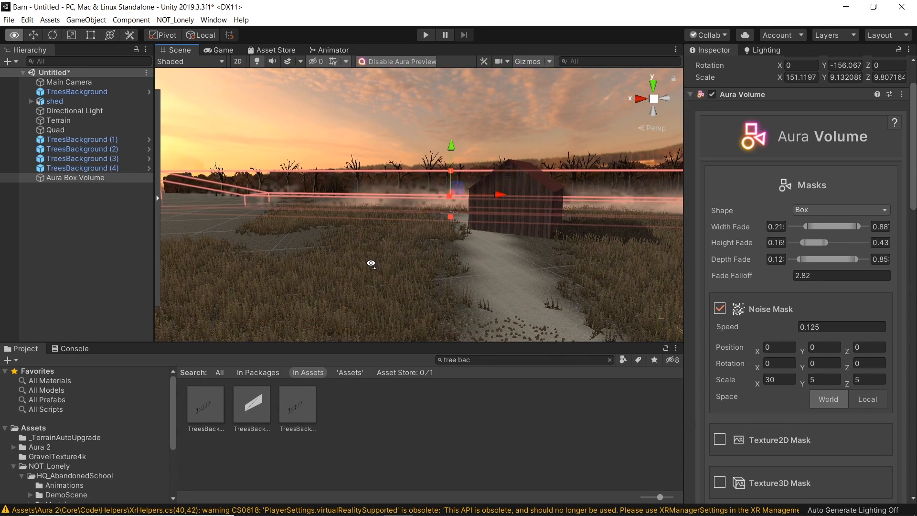
Step: Stretch the Aura Box Volume slightly taller in the scene
right_click_drag(450, 205, 437, 173)
key("w")
mouse_move(436, 172)
left_mouse_down()
mouse_move(436, 140)
mouse_move(432, 166)
left_mouse_up()
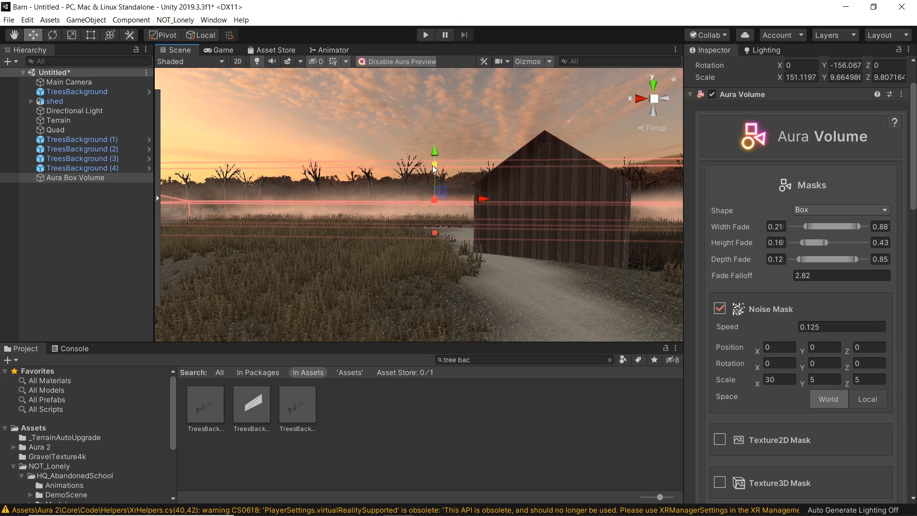
Step: Select the Directional Light, nudge its Aura Light Strength and undo that change
left_click(82, 110)
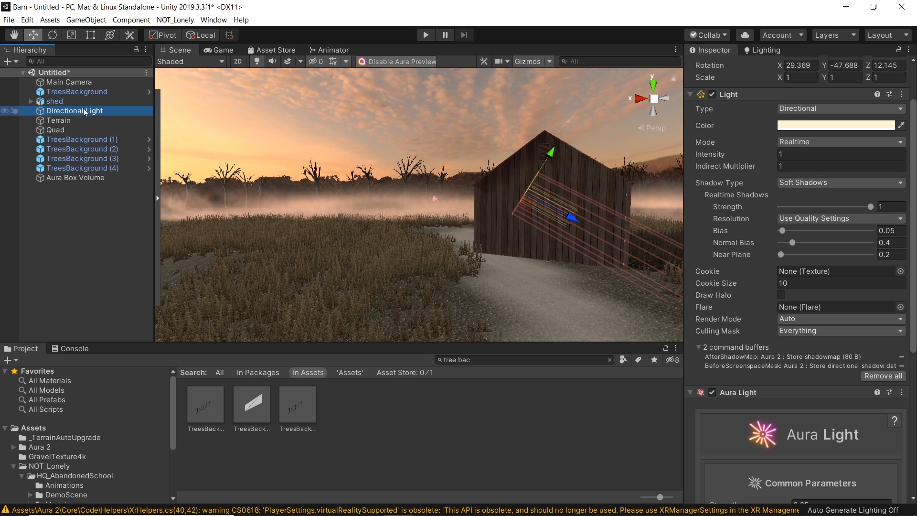
left_click_drag(913, 283, 913, 416)
mouse_move(764, 265)
left_mouse_down()
mouse_move(795, 265)
mouse_move(746, 266)
mouse_move(771, 263)
mouse_move(763, 264)
left_mouse_up()
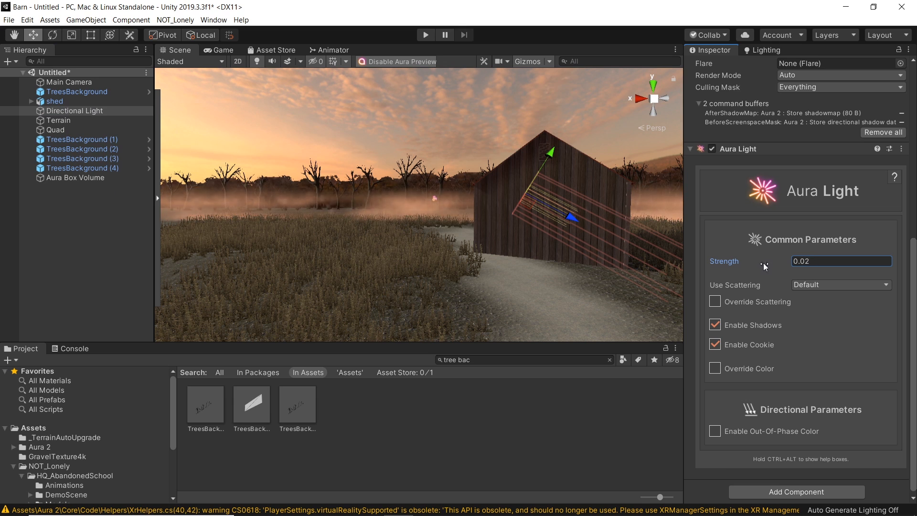
key("ctrl+z")
scroll(763, 269, "up", 10)
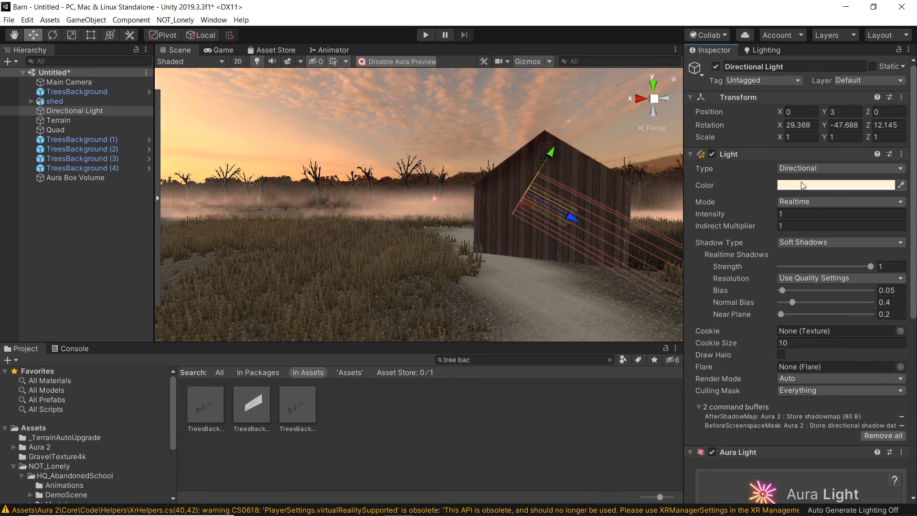
Step: Set the Directional Light's color to a warm peach, hex FFCEA2, with the color picker
left_click(836, 185)
left_click(786, 228)
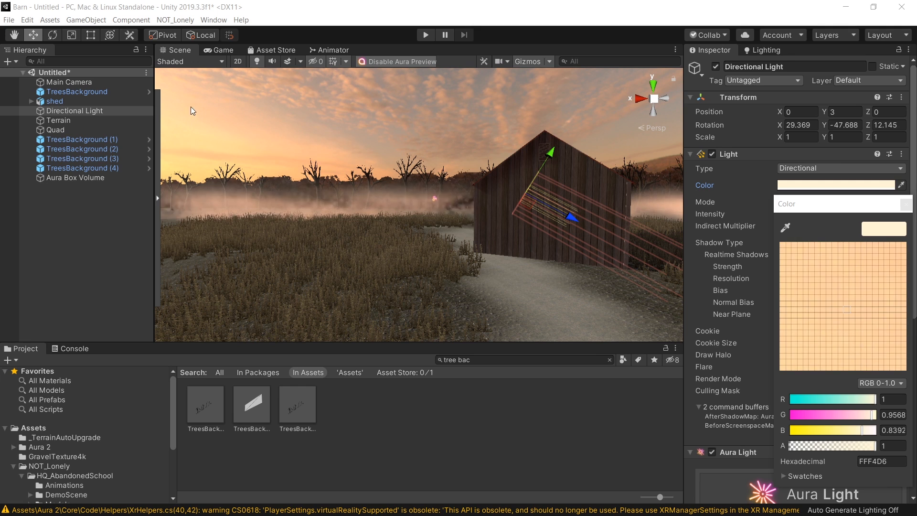
left_click(199, 100)
left_click(906, 205)
left_click(812, 184)
left_click_drag(833, 277, 816, 239)
mouse_move(885, 279)
left_mouse_down()
mouse_move(884, 351)
mouse_move(831, 370)
mouse_move(763, 326)
mouse_move(894, 339)
mouse_move(880, 263)
mouse_move(888, 270)
left_mouse_up()
mouse_move(827, 278)
left_mouse_down()
mouse_move(844, 286)
mouse_move(837, 275)
left_mouse_up()
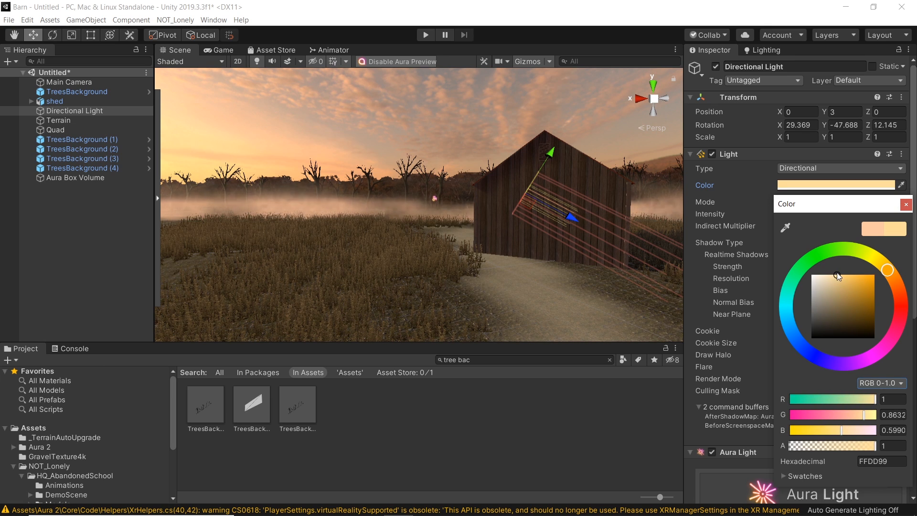
left_click_drag(894, 276, 891, 274)
left_click(778, 193)
left_click(780, 187)
left_click_drag(894, 279, 894, 285)
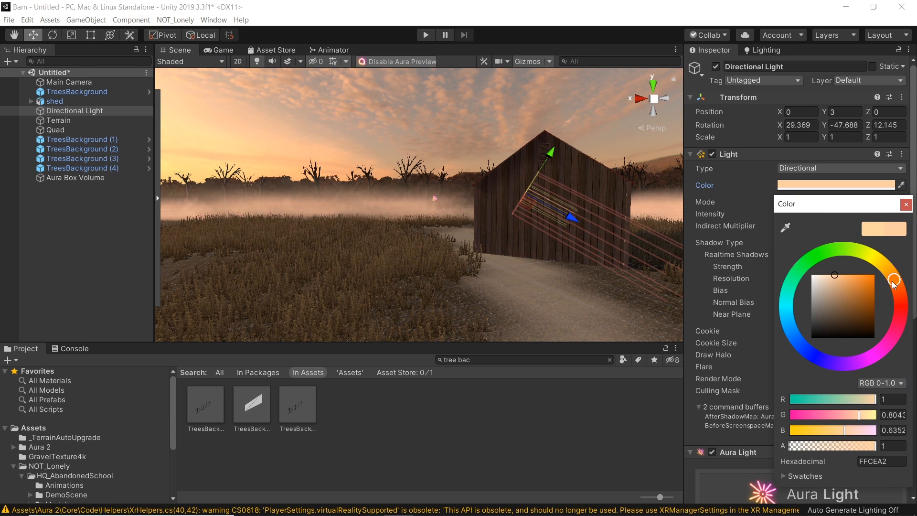
left_click(906, 205)
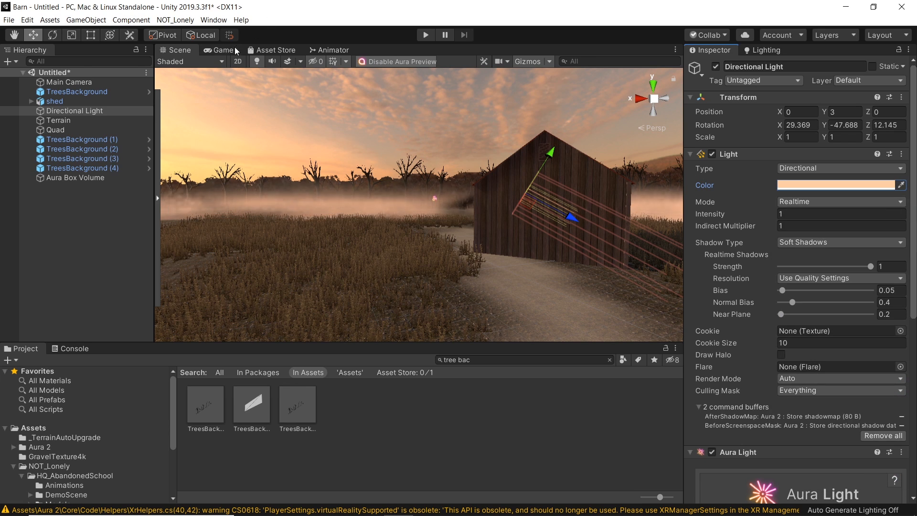
Step: Compare the warmer lighting in the Game and Scene views
left_click(223, 50)
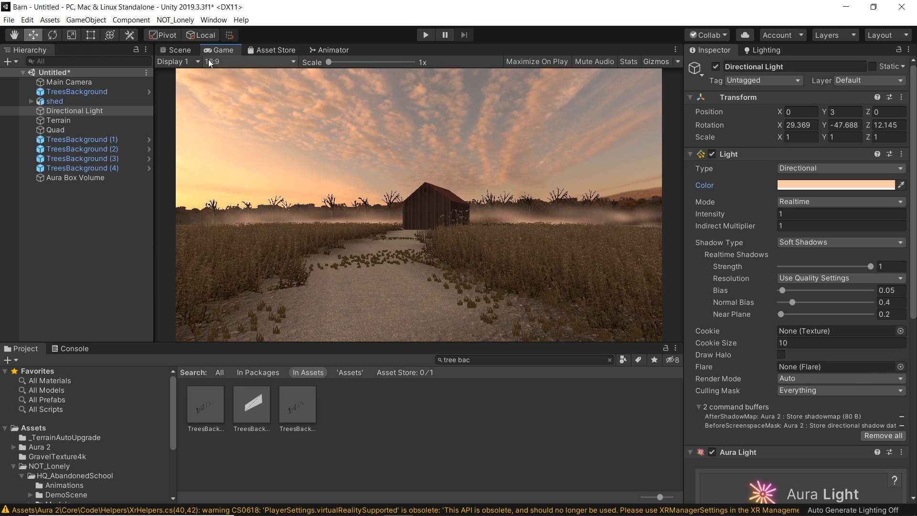
left_click(180, 51)
right_click_drag(458, 201, 256, 123)
key("w")
left_click(220, 50)
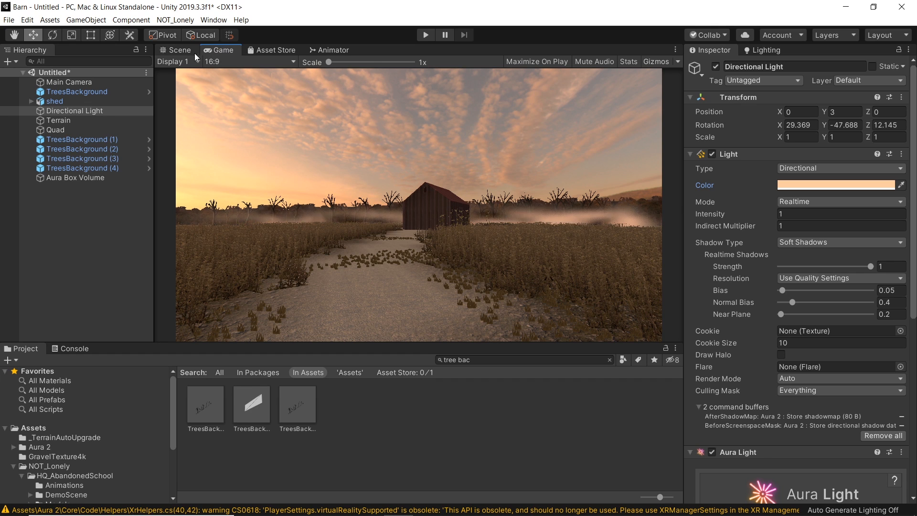
left_click(175, 50)
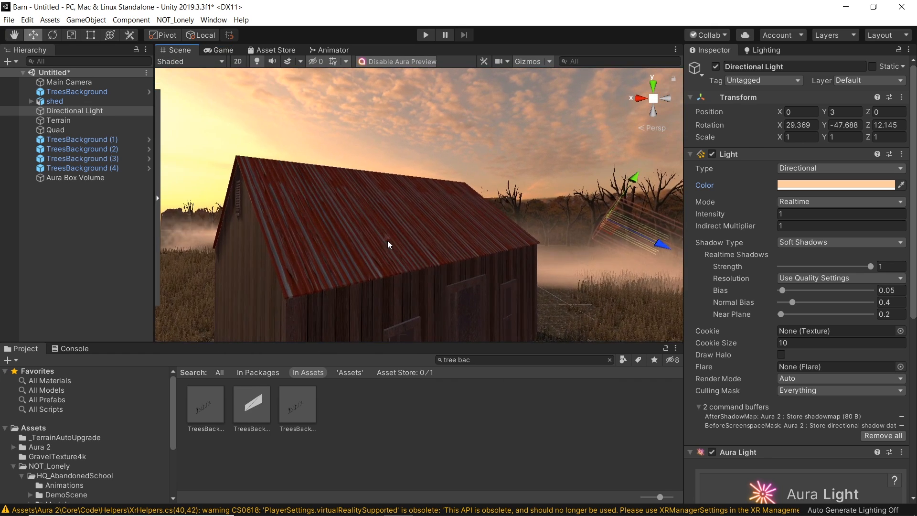
Step: Select the barn roof and locate its tin texture through the roof's material
left_click(388, 244)
left_click(292, 182)
left_click(338, 195)
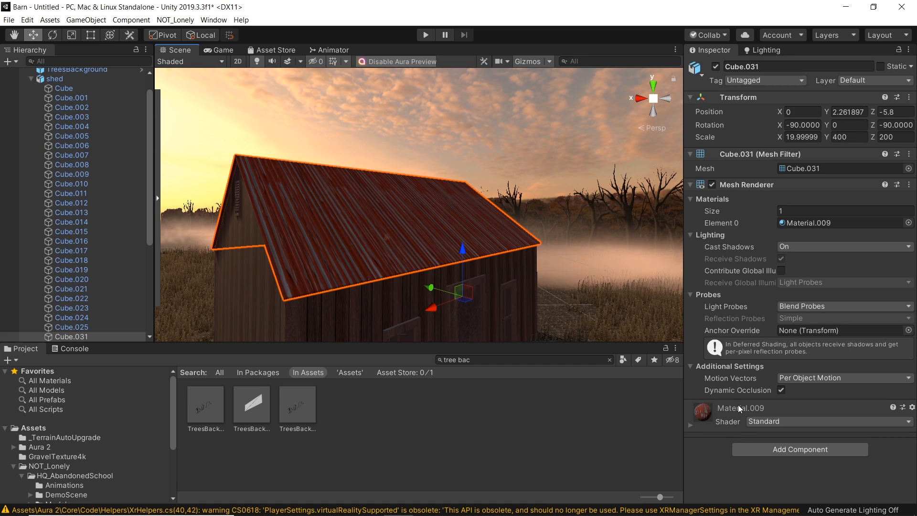
left_click(741, 408)
left_click(701, 466)
left_click(308, 462)
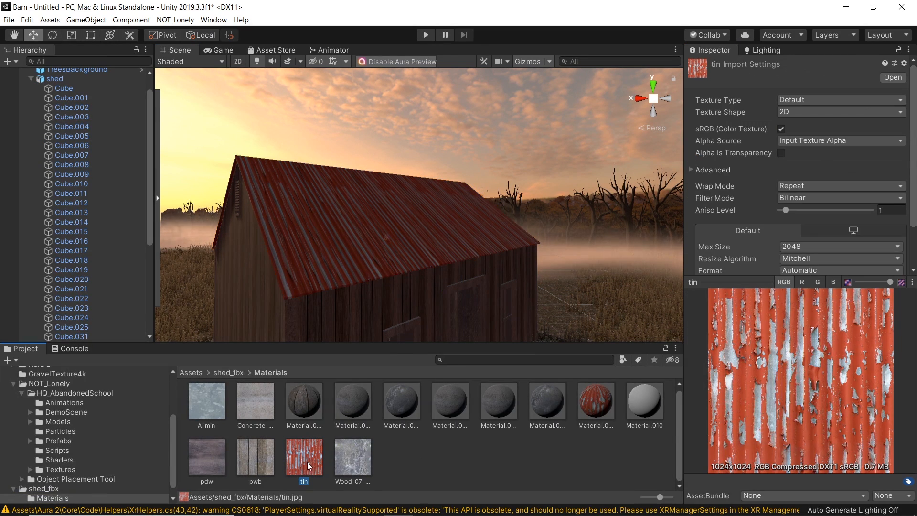
Step: Open the tin.jpg texture file in Photoshop from its folder in Explorer
right_click(314, 462)
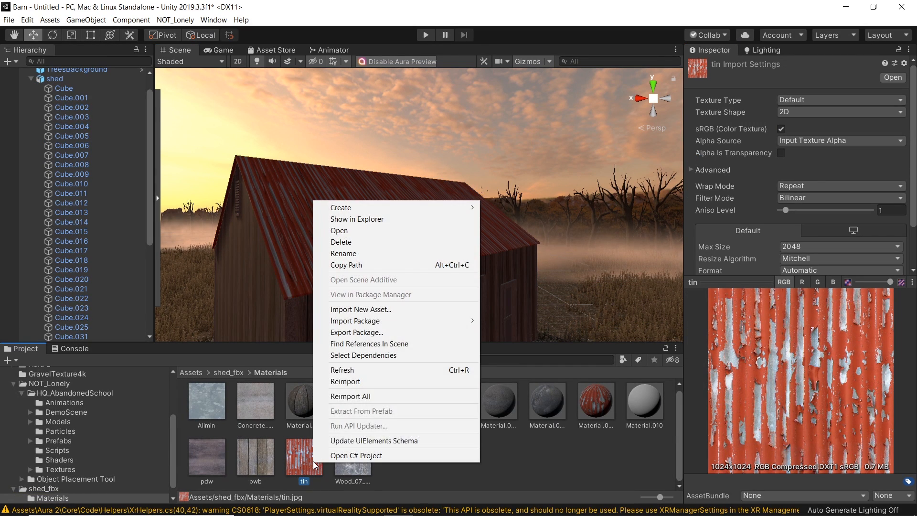
left_click(372, 220)
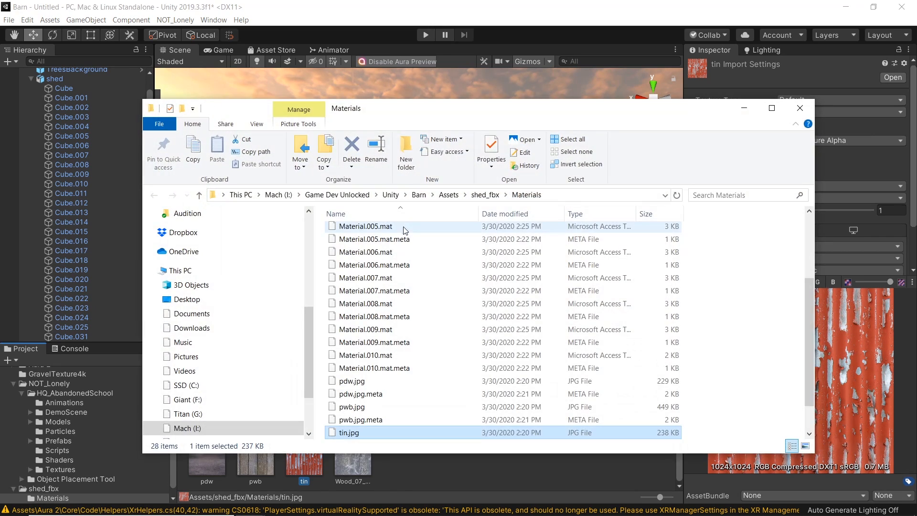
right_click(348, 434)
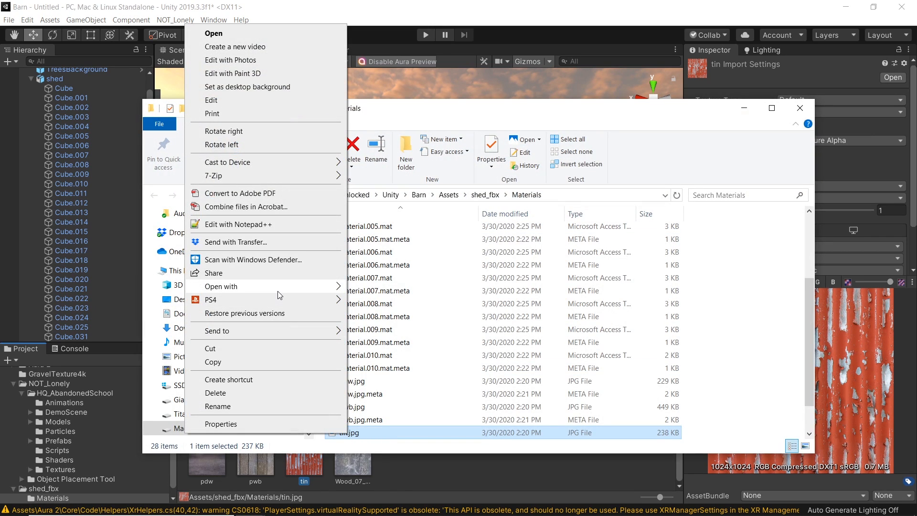
mouse_move(277, 291)
left_click(409, 354)
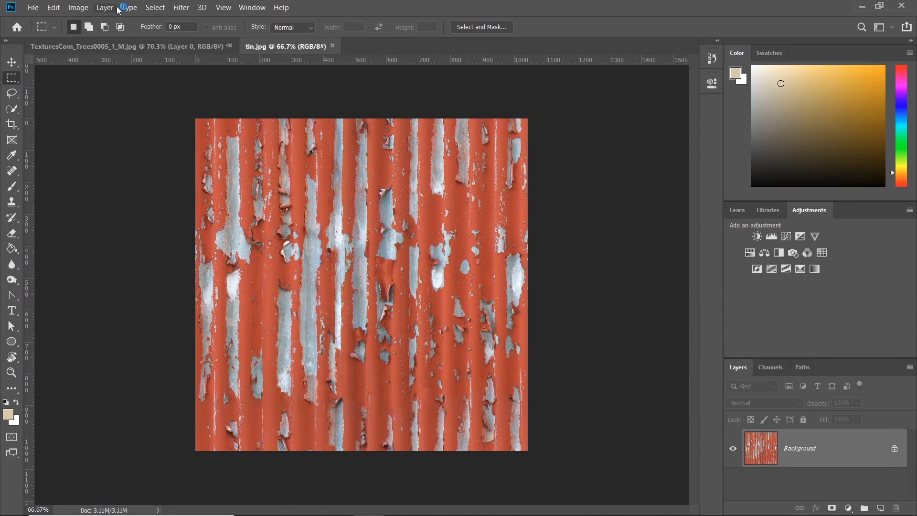
left_click(105, 8)
left_click(107, 10)
key("ctrl+u")
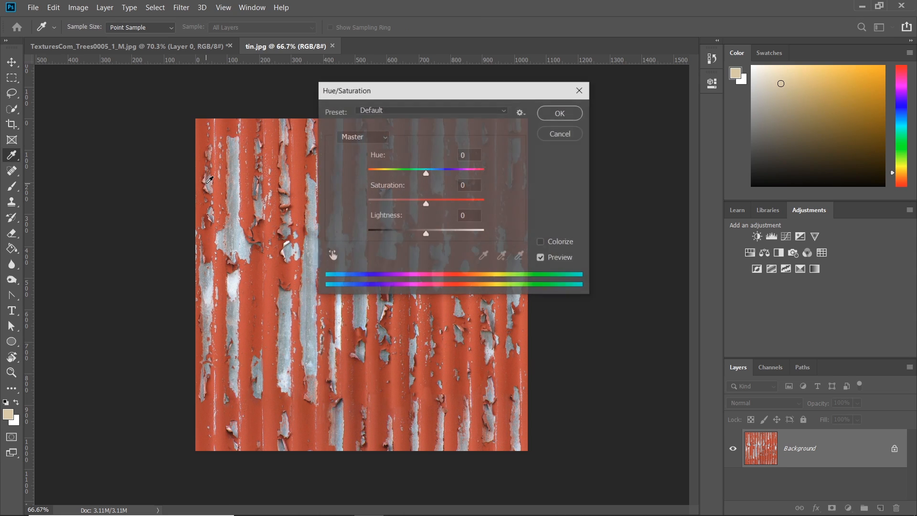
left_click(554, 133)
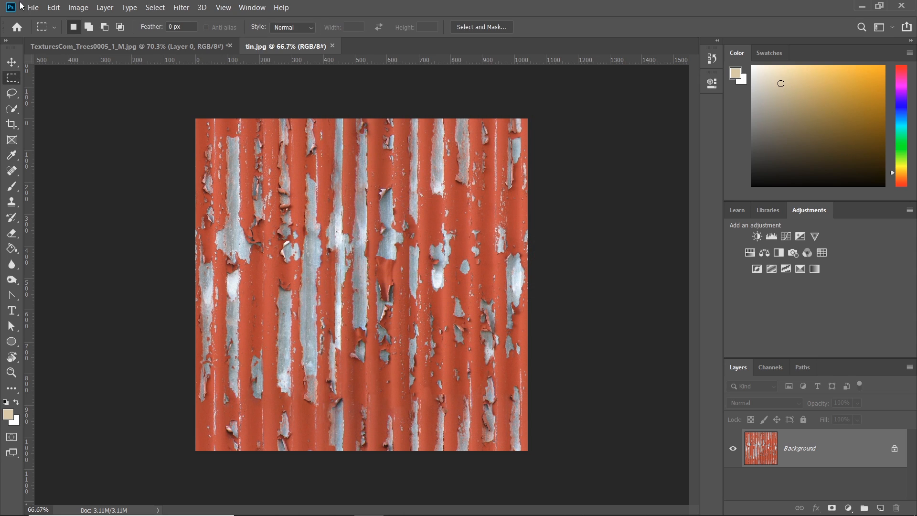
Step: Shift the tin texture's hue to -155 and nudge saturation up slightly with Hue/Saturation
left_click(71, 9)
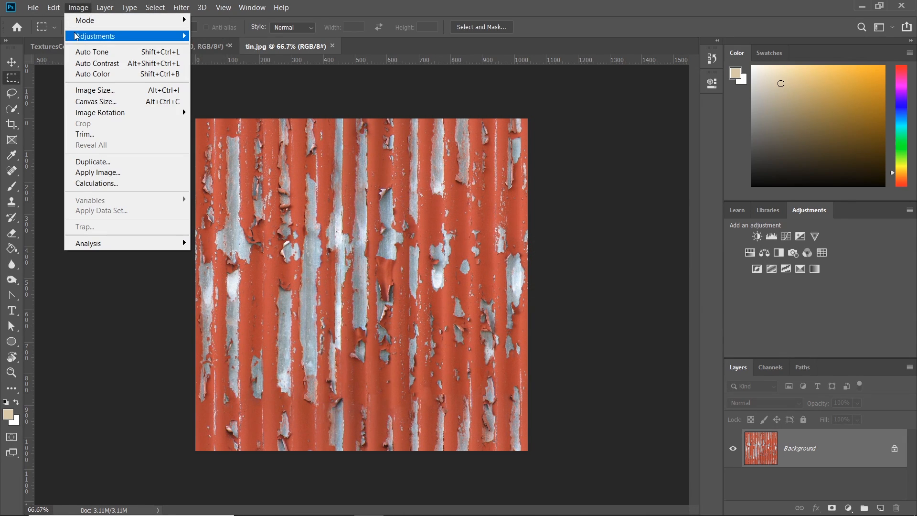
mouse_move(86, 35)
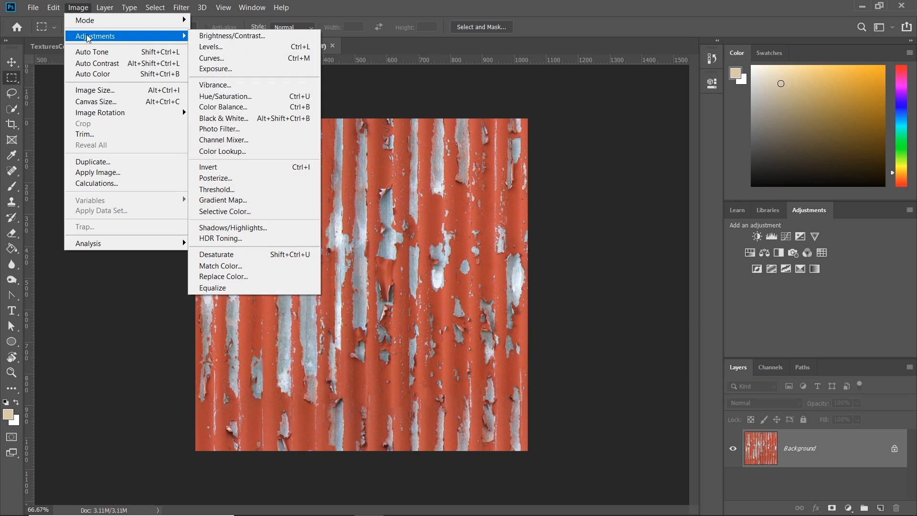
left_click(253, 94)
left_click_drag(427, 98, 655, 129)
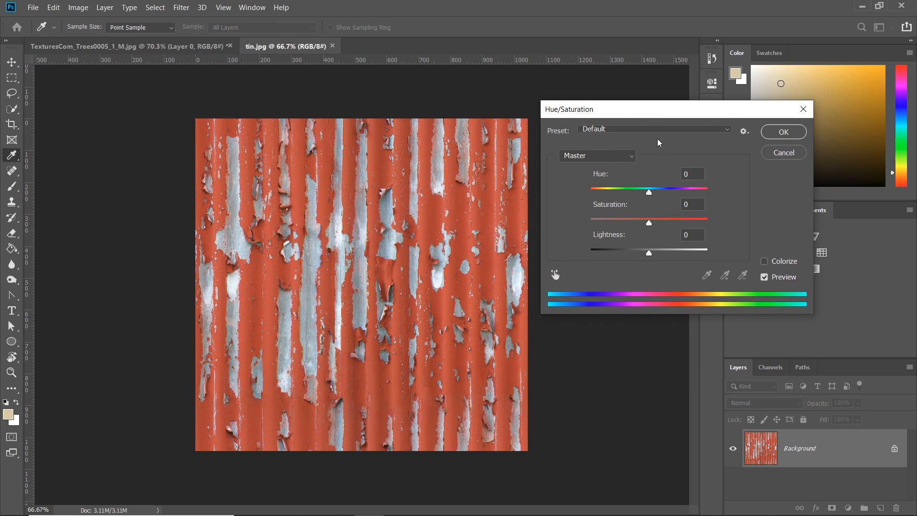
left_click_drag(653, 196, 603, 197)
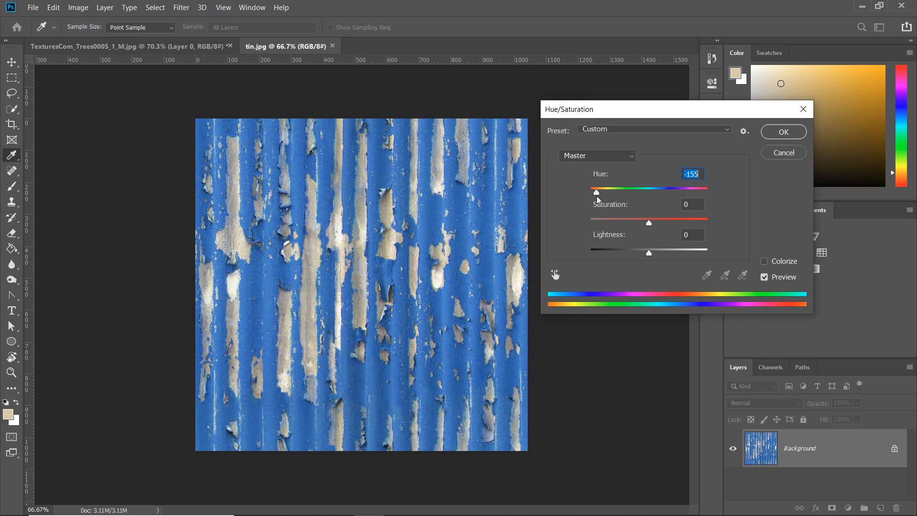
mouse_move(650, 224)
left_mouse_down()
mouse_move(698, 227)
mouse_move(667, 225)
left_mouse_up()
left_click(774, 132)
Step: Save tin.jpg as a JPEG at maximum quality 12
key("h")
key("ctrl+s")
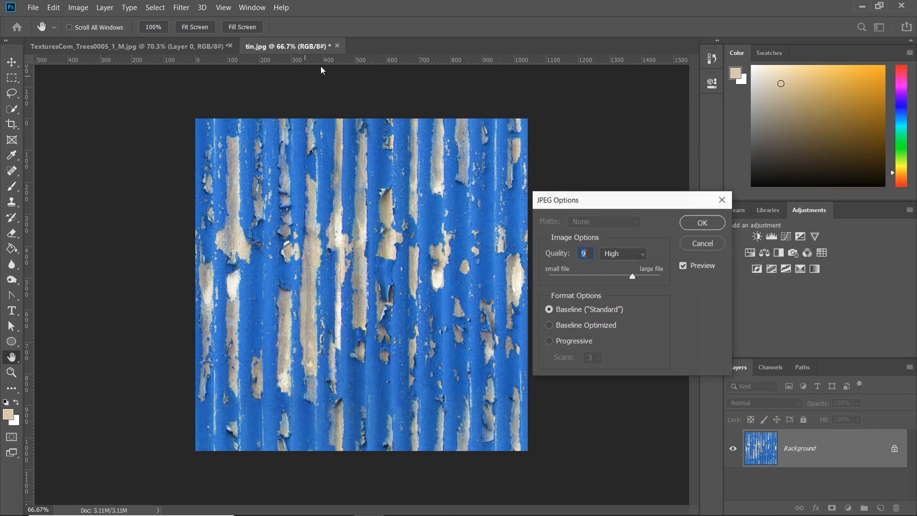
left_click(702, 223)
Step: Close both open image documents and minimize Photoshop
key("m")
left_click(332, 46)
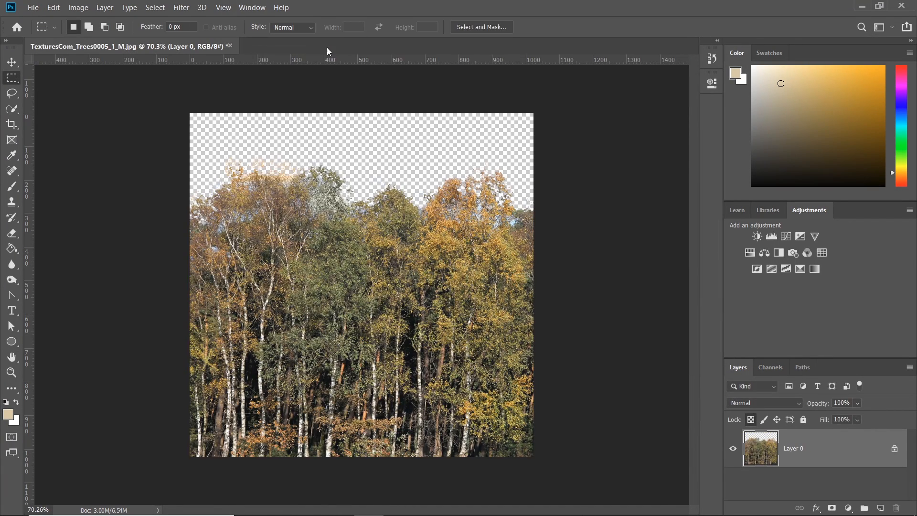
left_click(229, 46)
left_click(482, 208)
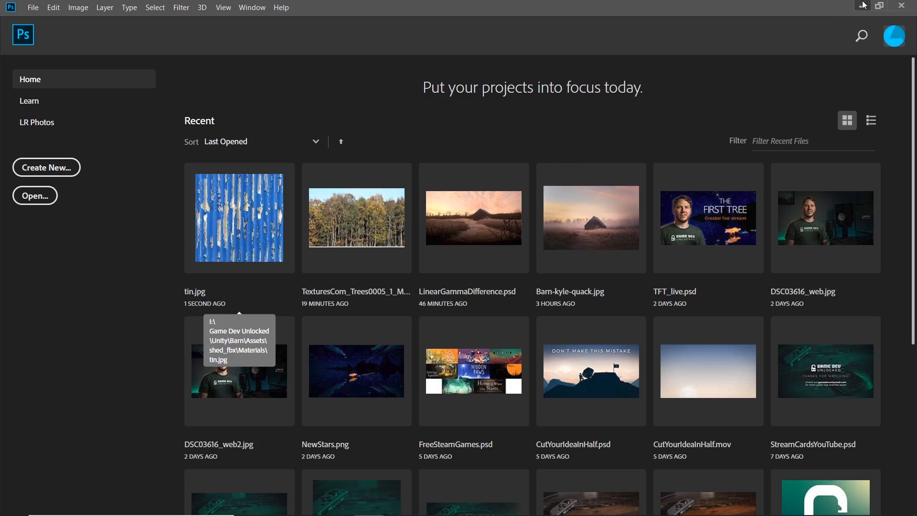
left_click(862, 6)
Step: Check the recoloured blue barn roof in the Game and Scene views
left_click(667, 108)
right_click_drag(487, 244, 486, 271)
key("w")
key("s")
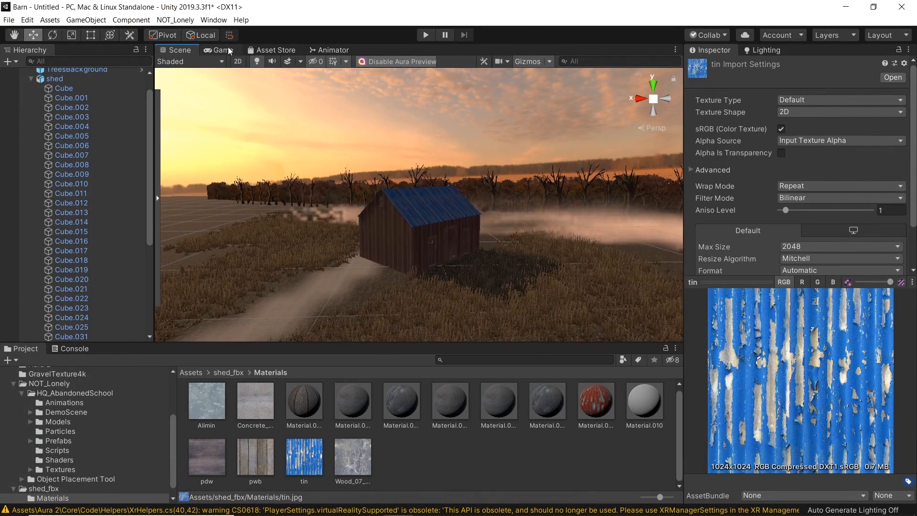
key("ctrl+2")
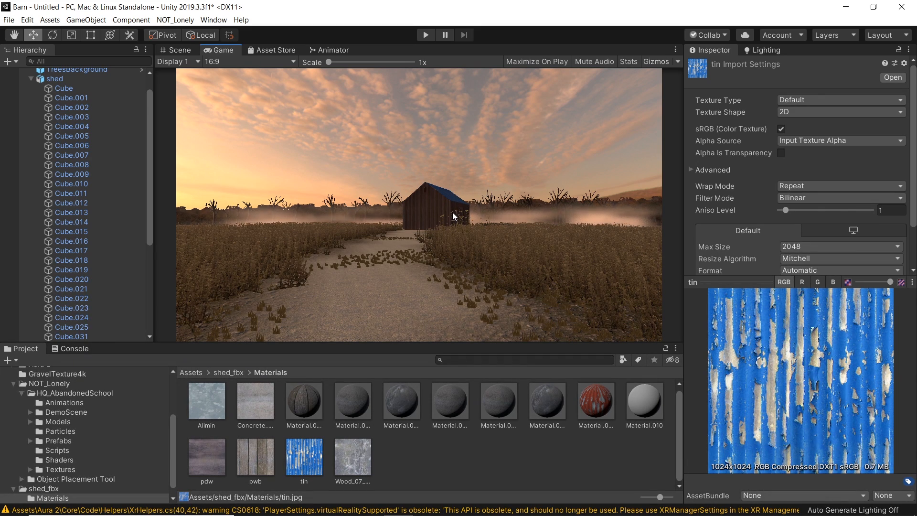
left_click(170, 50)
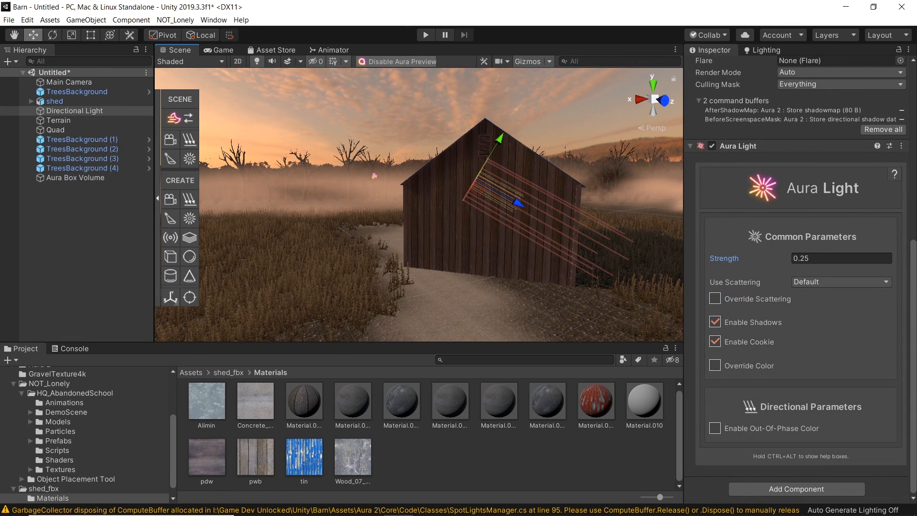
Step: Select the terrain and compare its ground and grass with the reference barn photo
right_click_drag(455, 226, 425, 234)
key("d")
key("s")
key("w")
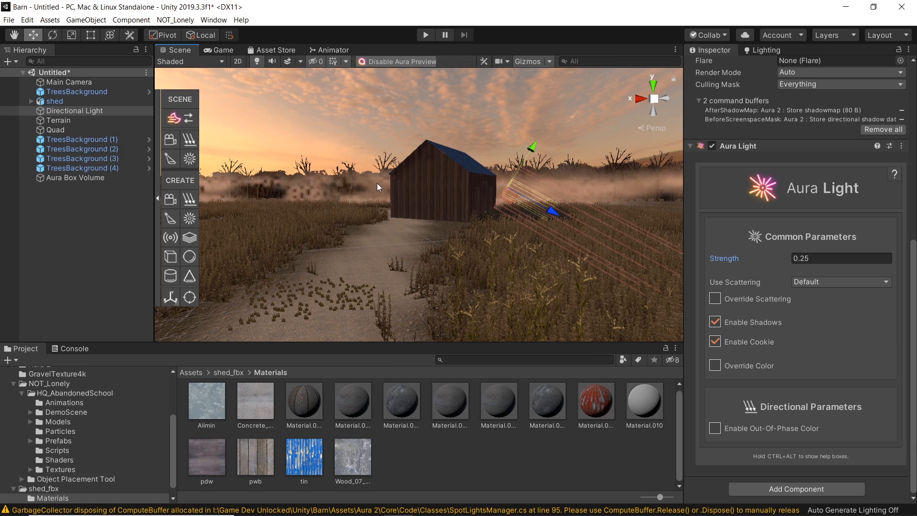
right_click_drag(431, 228, 446, 262)
left_click(414, 286)
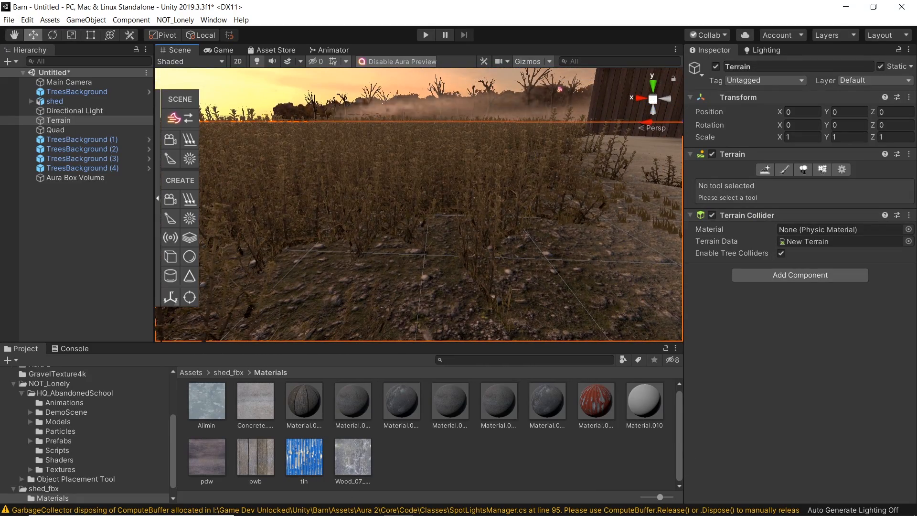
left_click(487, 504)
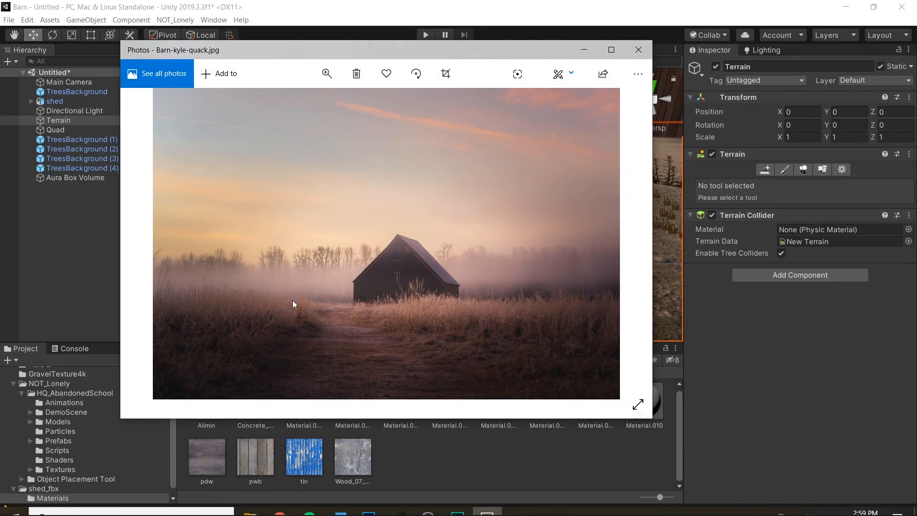
left_click(587, 50)
Step: Locate the Grass05 detail texture through the terrain's paint details and open it in Photoshop
right_click_drag(472, 218, 521, 253)
left_click(824, 169)
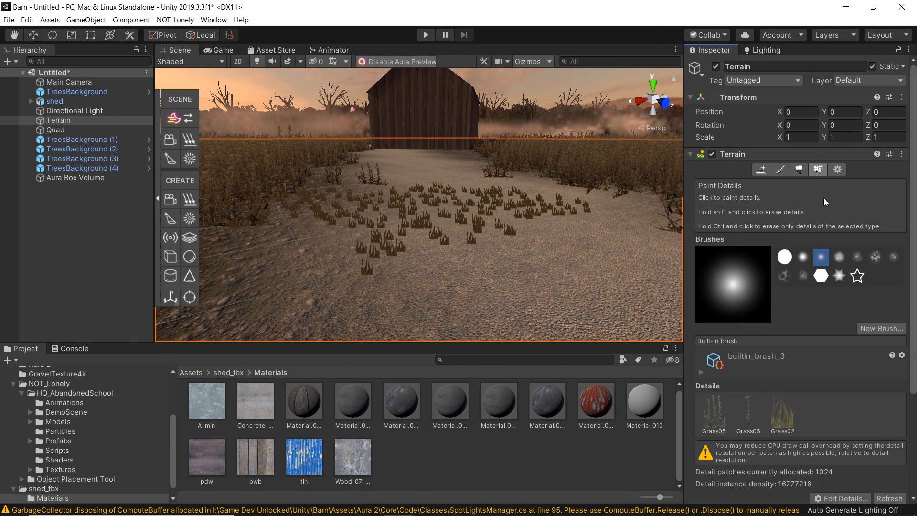
double_click(722, 417)
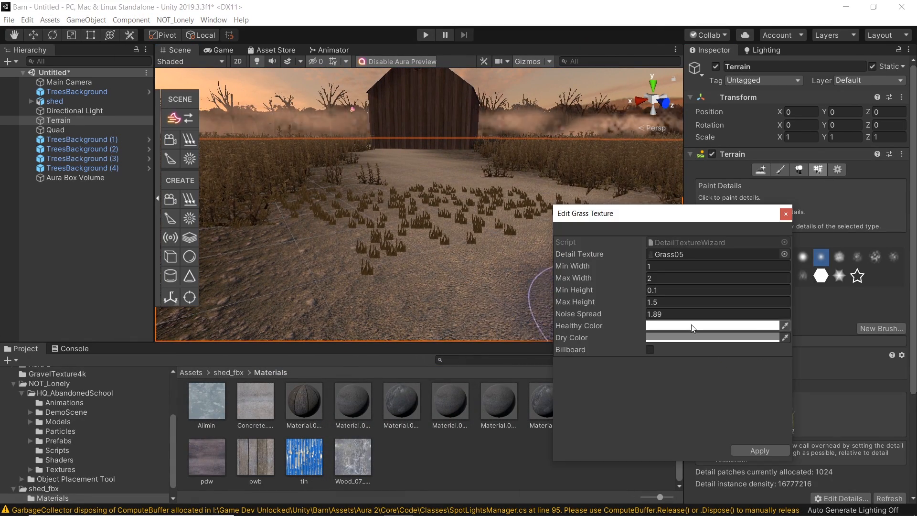
left_click(672, 253)
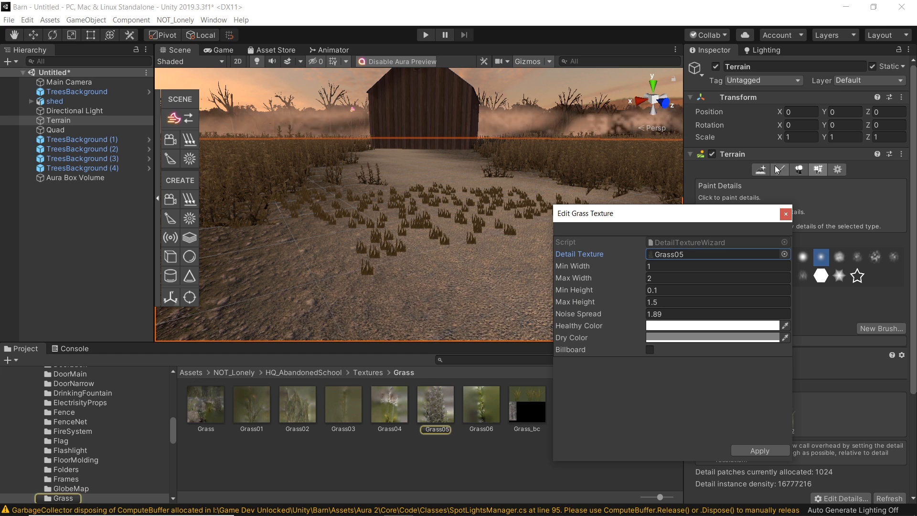
left_click(785, 213)
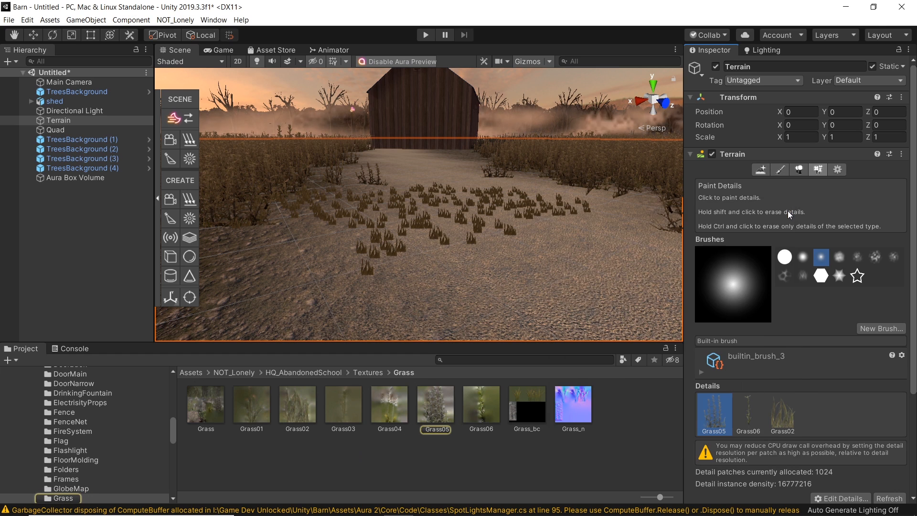
left_click(440, 414)
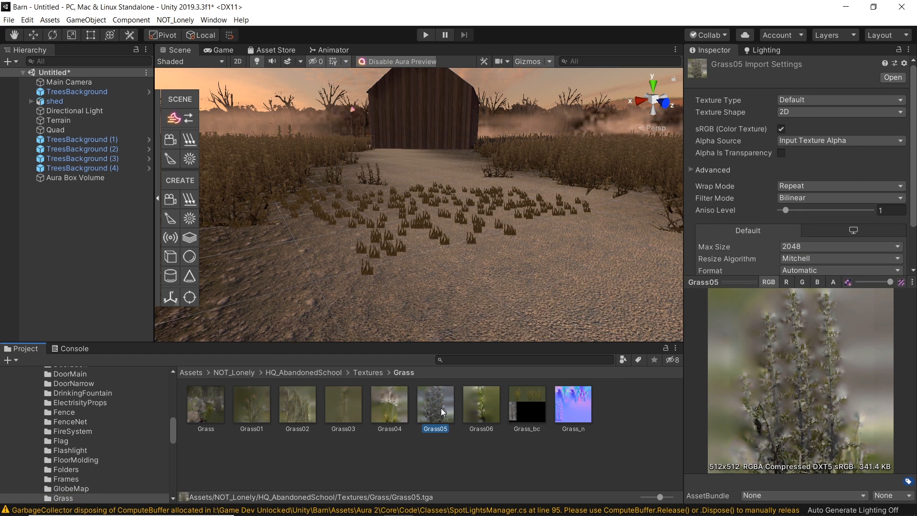
right_click(441, 408)
left_click(504, 166)
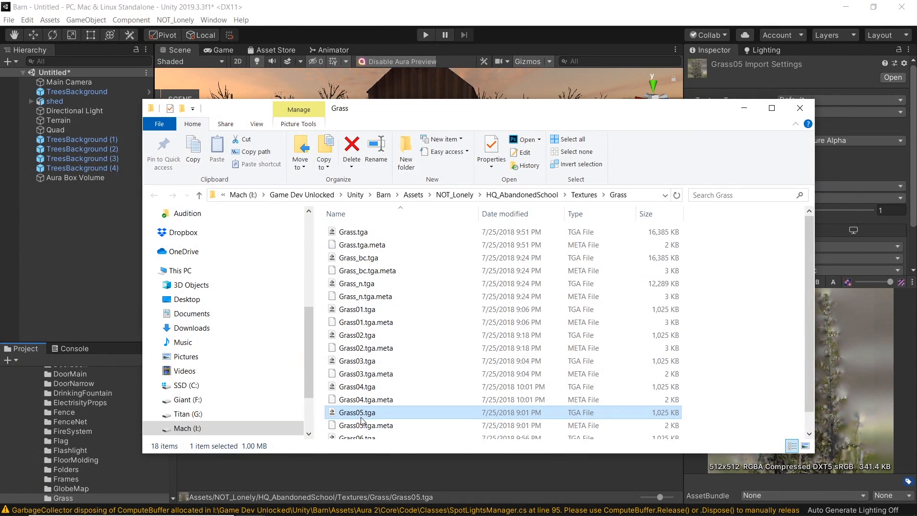
right_click(361, 418)
double_click(367, 414)
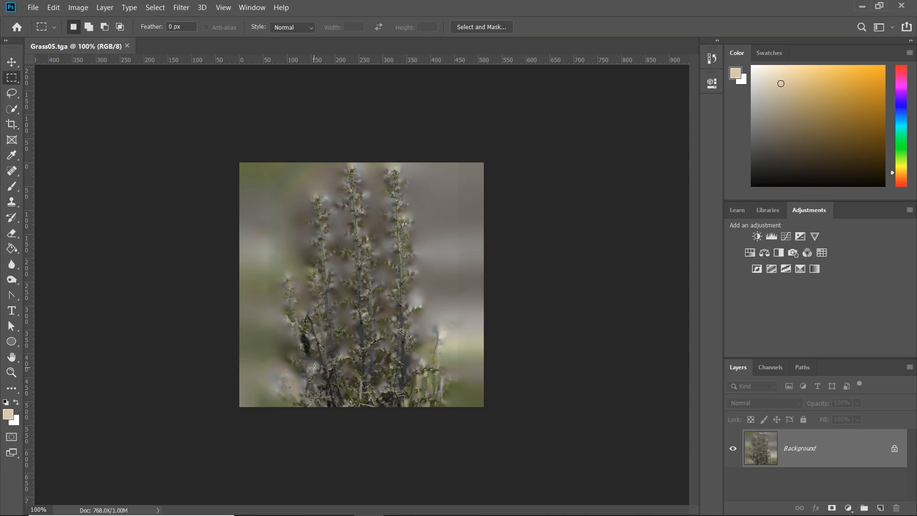
Step: Lighten the grass texture with the Dodge tool at 100% exposure on the midtones
scroll(363, 299, "up", 5, "alt")
scroll(381, 295, "down", 2, "alt")
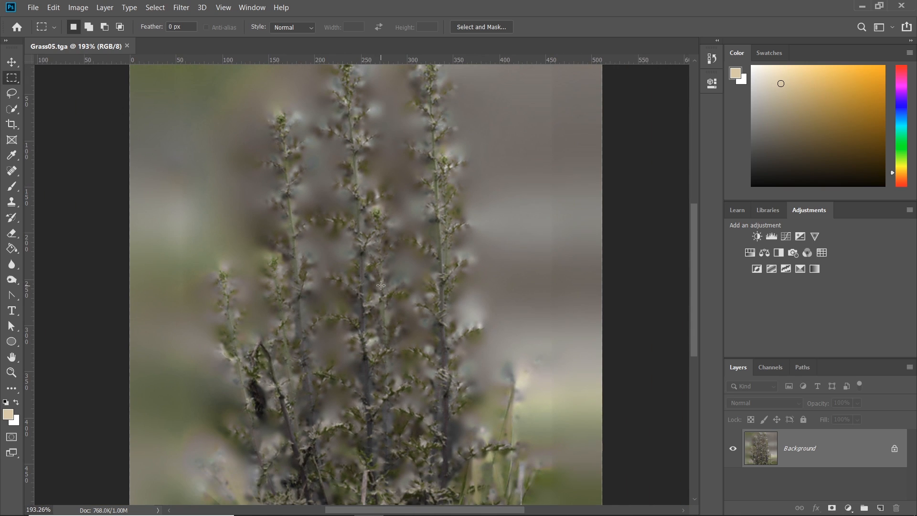
scroll(384, 319, "down", 2, "alt")
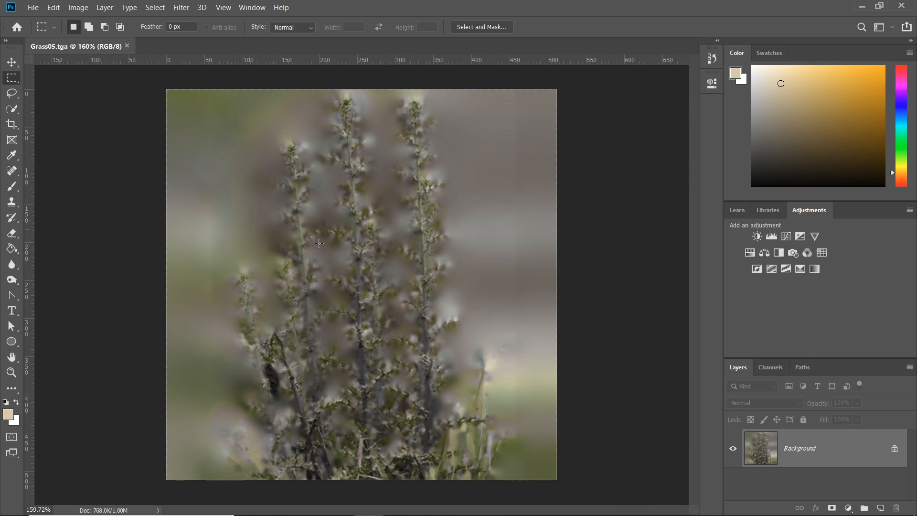
scroll(357, 259, "down", 1, "alt")
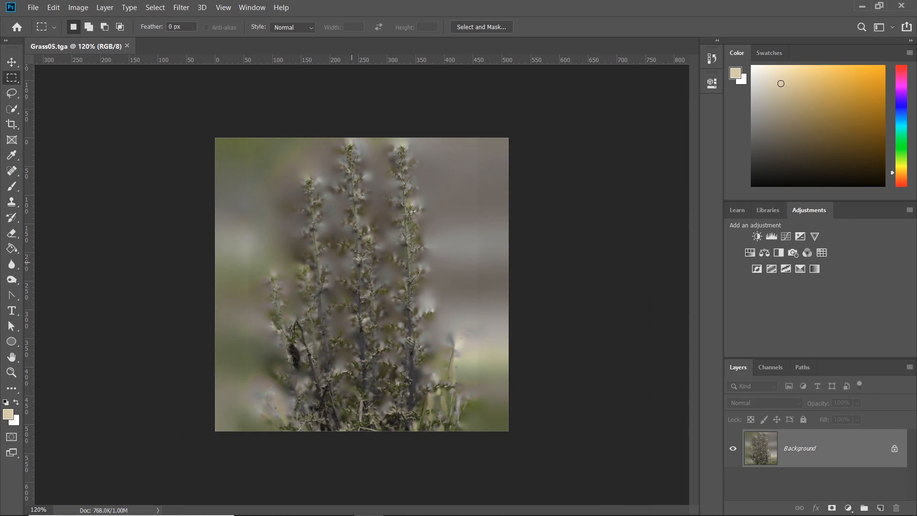
left_click(14, 281)
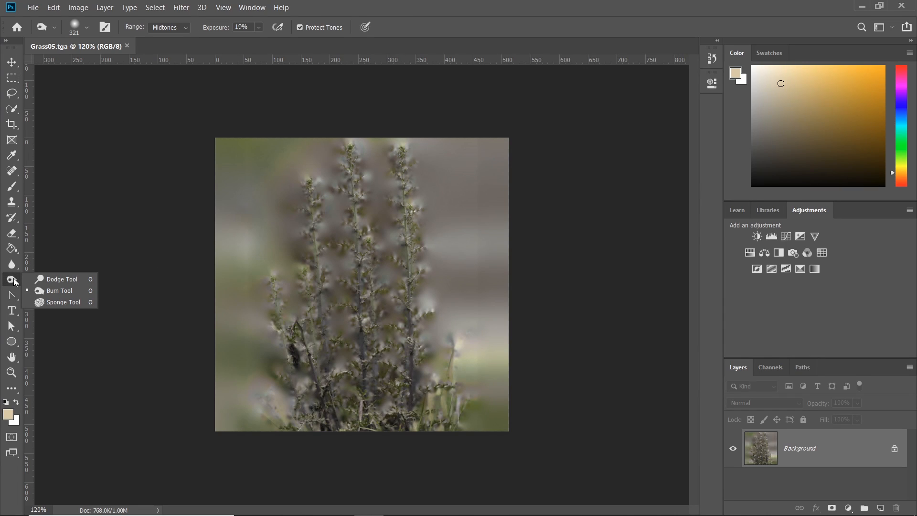
left_click(50, 280)
right_click_drag(440, 322, 439, 321, "alt")
mouse_move(440, 321)
left_mouse_down()
mouse_move(358, 369)
mouse_move(403, 378)
mouse_move(281, 426)
mouse_move(389, 379)
mouse_move(277, 363)
left_mouse_up()
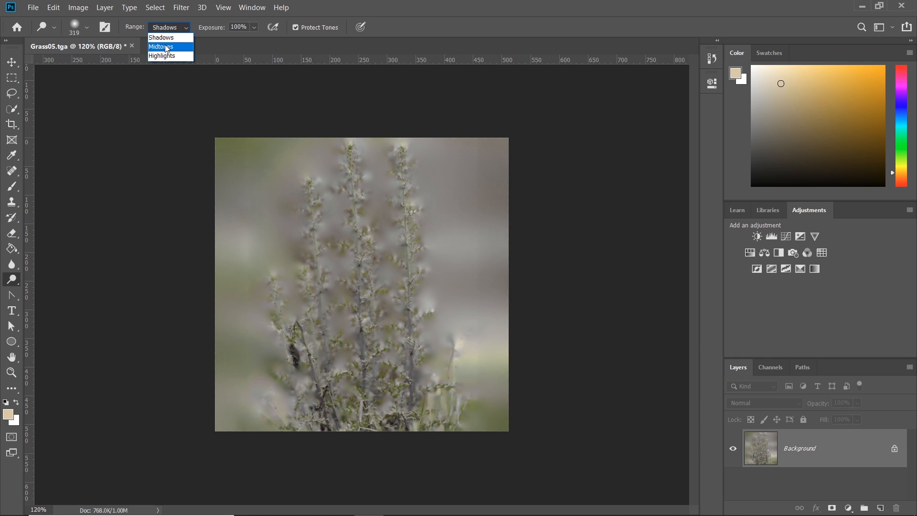
mouse_move(263, 385)
left_mouse_down()
mouse_move(308, 307)
mouse_move(379, 266)
mouse_move(379, 420)
mouse_move(334, 419)
left_mouse_up()
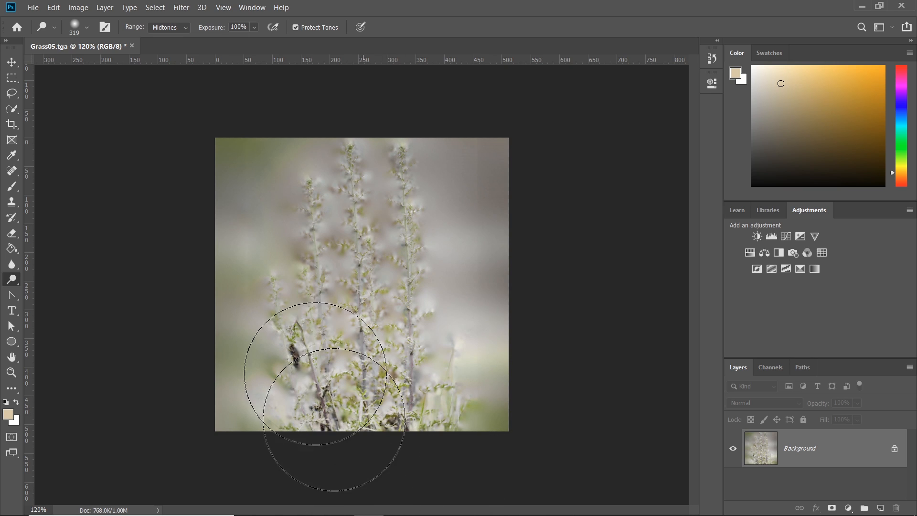
mouse_move(342, 184)
right_mouse_down("alt")
mouse_move(409, 225)
mouse_move(392, 220)
right_mouse_up("alt")
Step: Set the Dodge tool to Highlights at 13% exposure and brighten the grass texture further
left_click(167, 27)
left_click(254, 28)
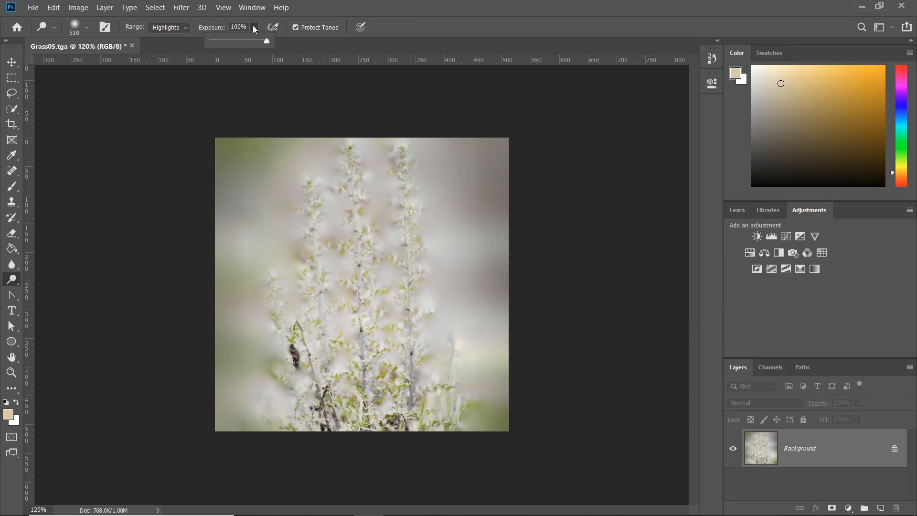
left_click_drag(231, 40, 233, 39)
mouse_move(284, 115)
left_mouse_down()
mouse_move(453, 158)
mouse_move(746, 102)
left_mouse_up()
key("ctrl+z")
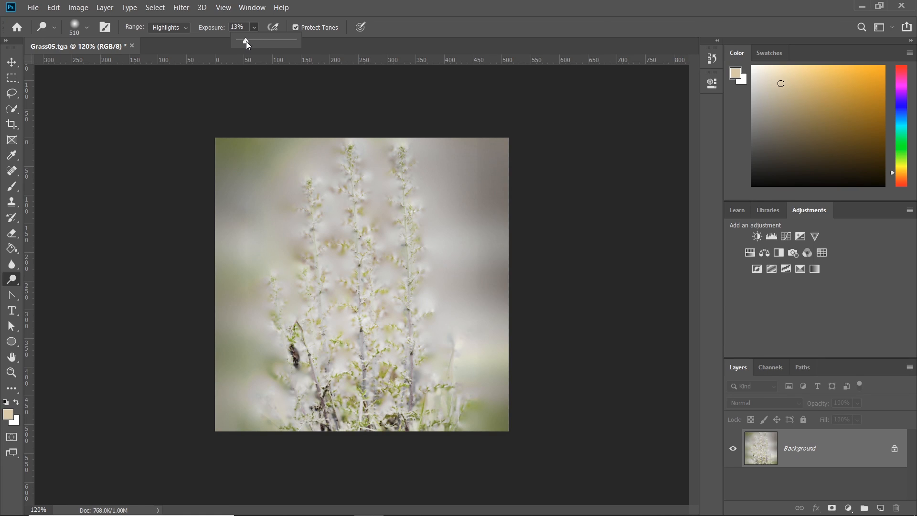
mouse_move(289, 168)
left_mouse_down()
mouse_move(284, 328)
mouse_move(647, 241)
left_mouse_up()
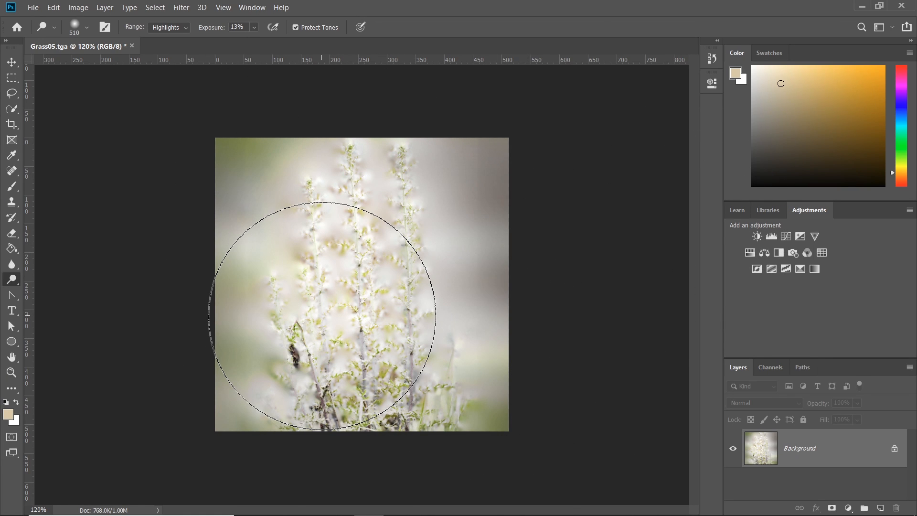
Step: Reduce the grass texture's saturation to -62 with Hue/Saturation
key("ctrl+u")
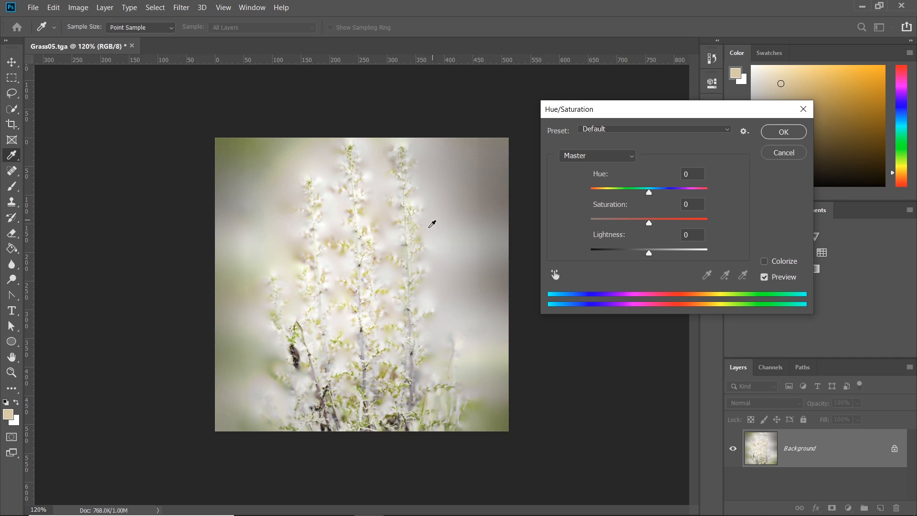
left_click_drag(650, 224, 613, 221)
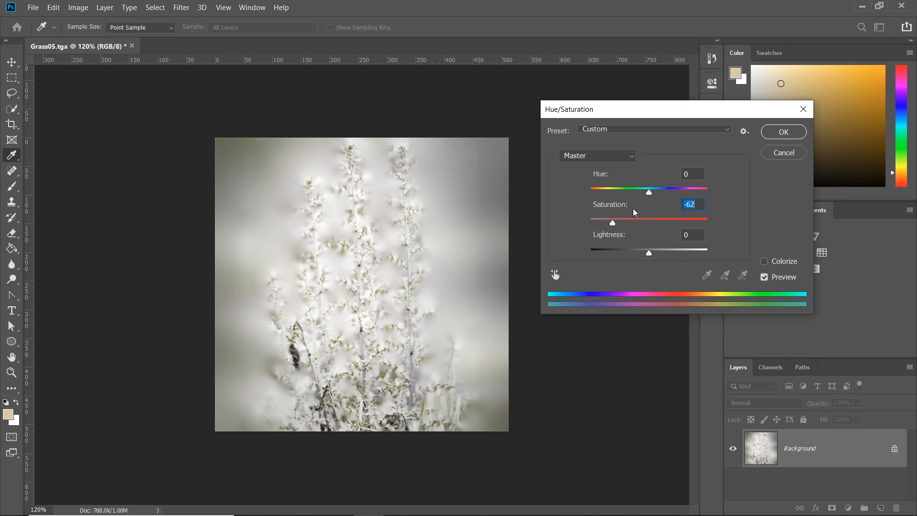
left_click(784, 131)
key("o")
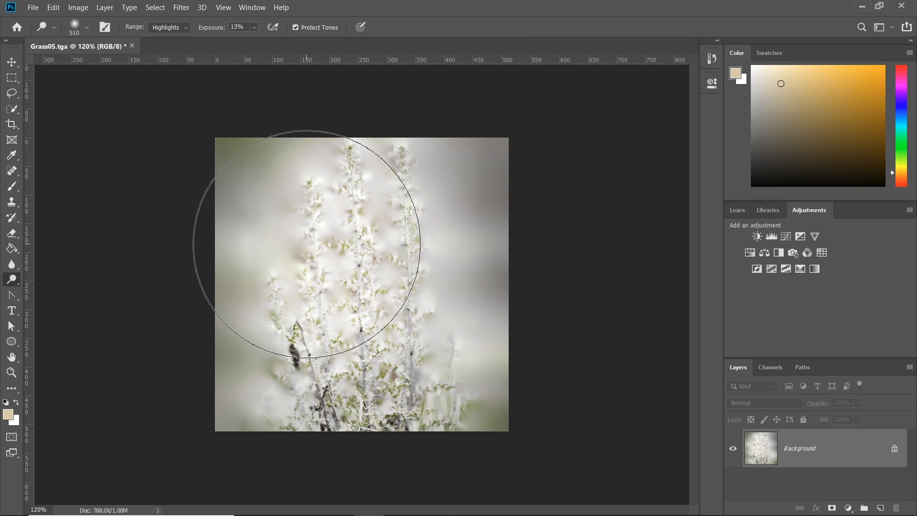
Step: Save the edited grass texture, return to Unity, select the terrain and refresh its detail textures
left_click(33, 7)
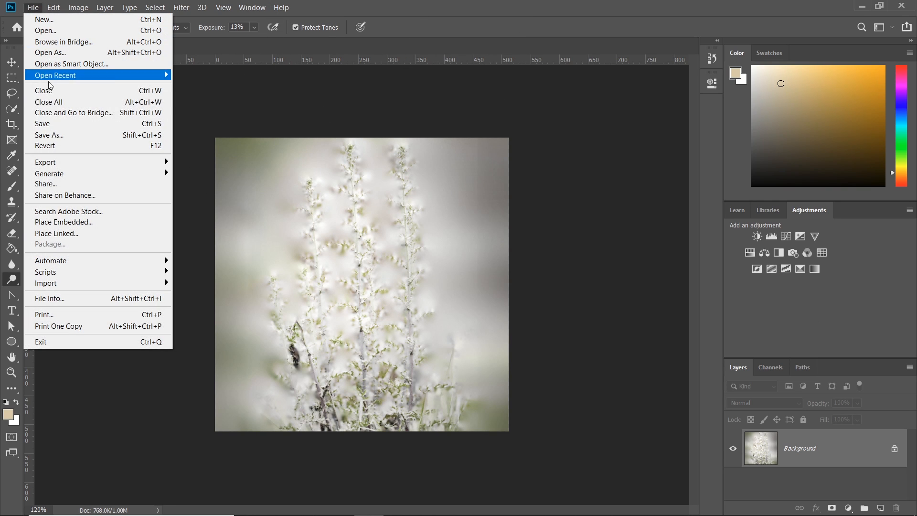
left_click(41, 123)
left_click(862, 6)
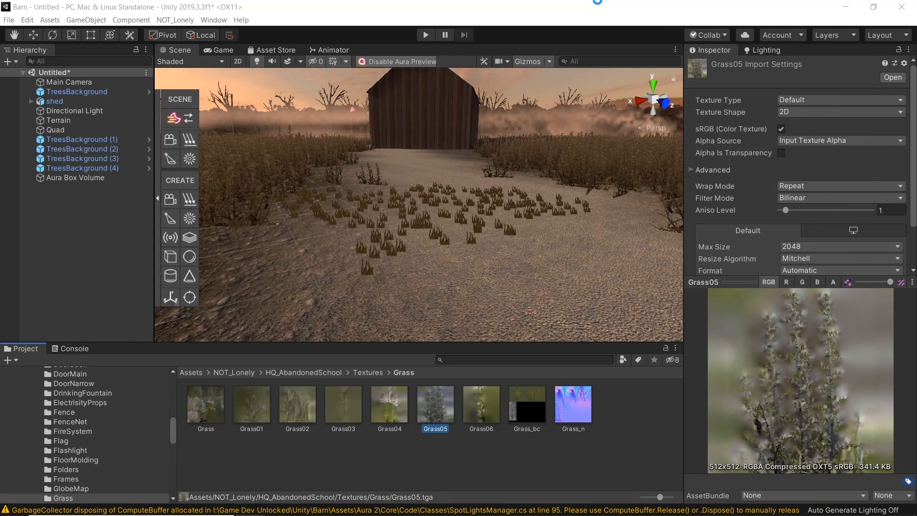
mouse_move(458, 262)
right_mouse_down()
mouse_move(462, 212)
mouse_move(491, 256)
right_mouse_up()
left_click(387, 324)
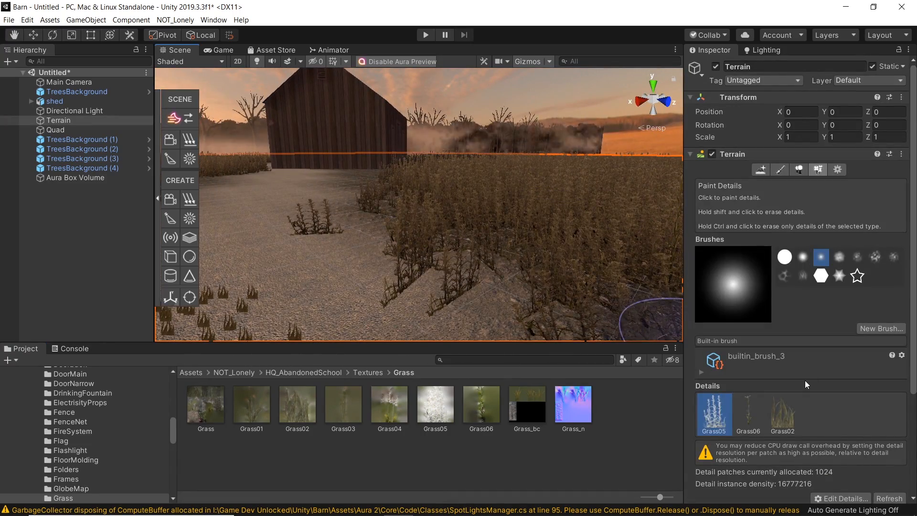
scroll(865, 391, "down", 5)
left_click(884, 391)
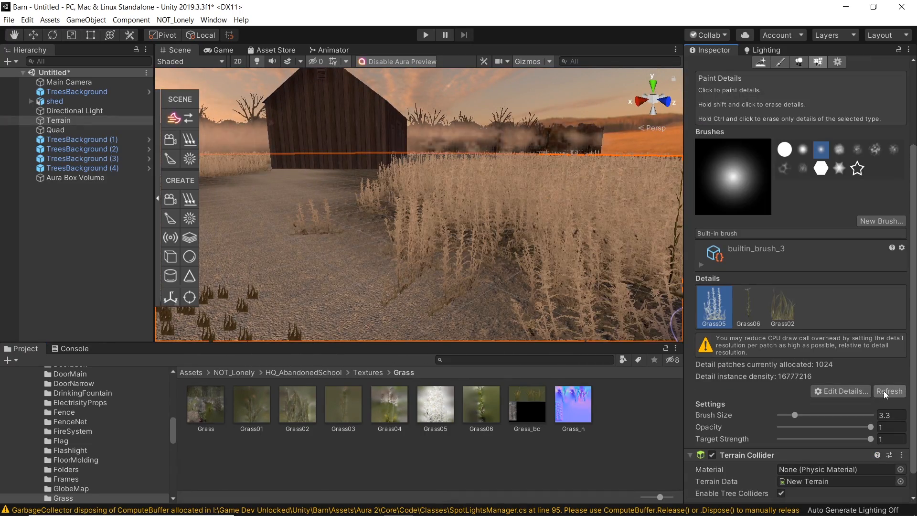
mouse_move(475, 260)
left_mouse_down("alt")
mouse_move(375, 227)
mouse_move(385, 231)
mouse_move(354, 240)
mouse_move(454, 249)
left_mouse_up("alt")
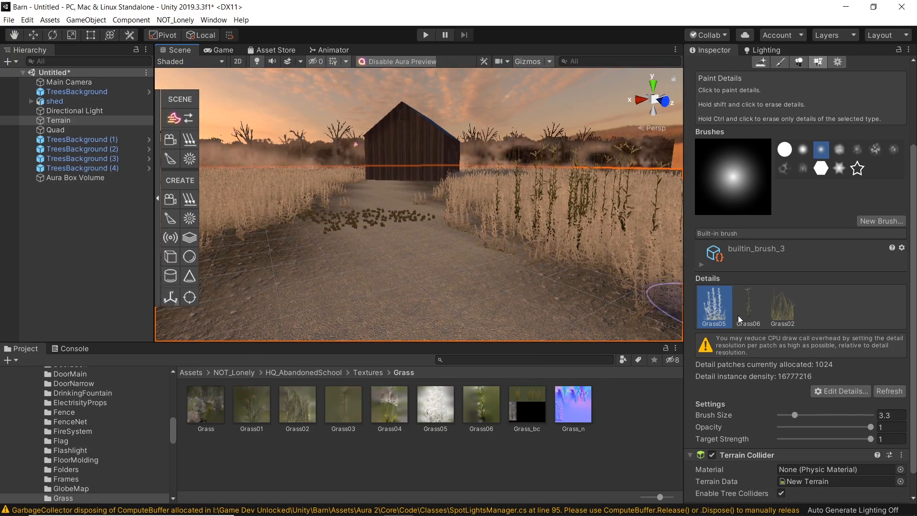
Step: Open the Grass05 detail's settings and set its Healthy Color to light grey D9D9D9
double_click(719, 311)
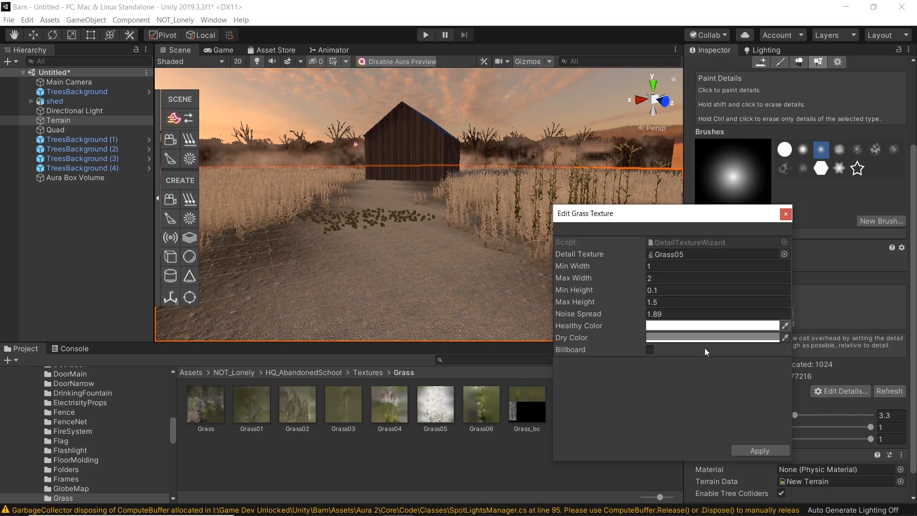
left_click(693, 326)
left_click(813, 274)
mouse_move(813, 275)
left_mouse_down()
mouse_move(806, 279)
mouse_move(801, 257)
left_mouse_up()
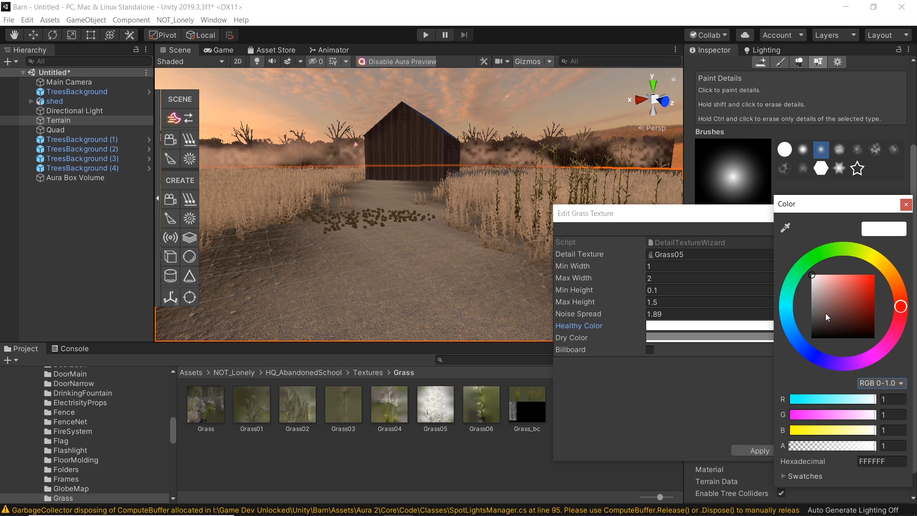
mouse_move(807, 282)
left_mouse_down()
mouse_move(805, 273)
mouse_move(805, 285)
left_mouse_up()
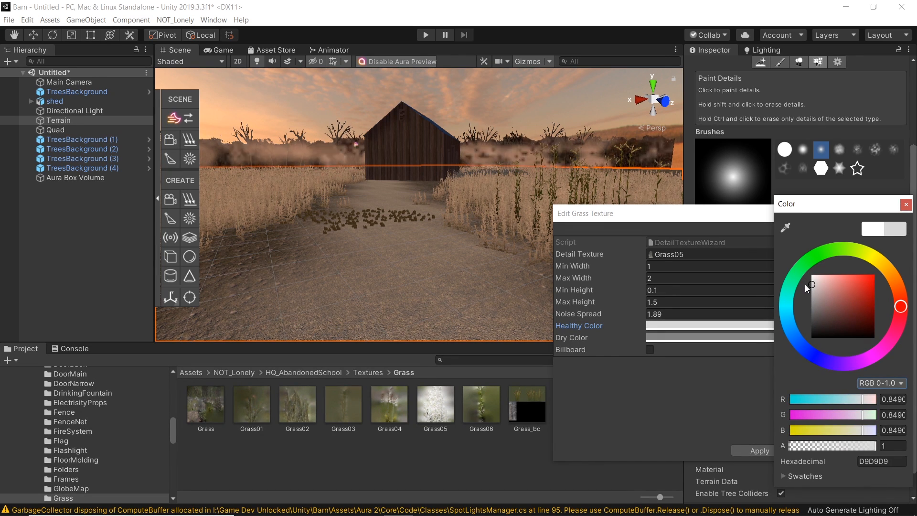
left_click(906, 204)
Step: Set the Grass05 detail's Dry Color to dark grey 1D1D1D
left_click(698, 337)
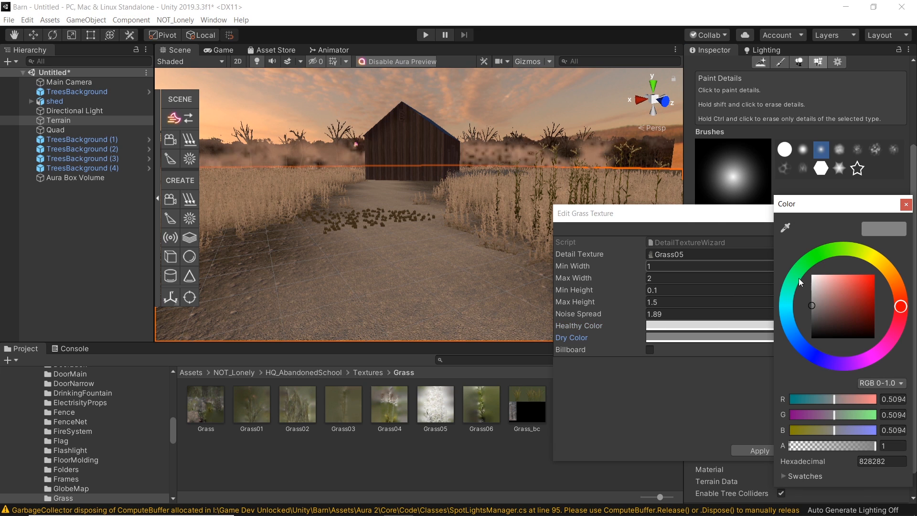
mouse_move(815, 306)
left_mouse_down()
mouse_move(798, 340)
mouse_move(794, 331)
left_mouse_up()
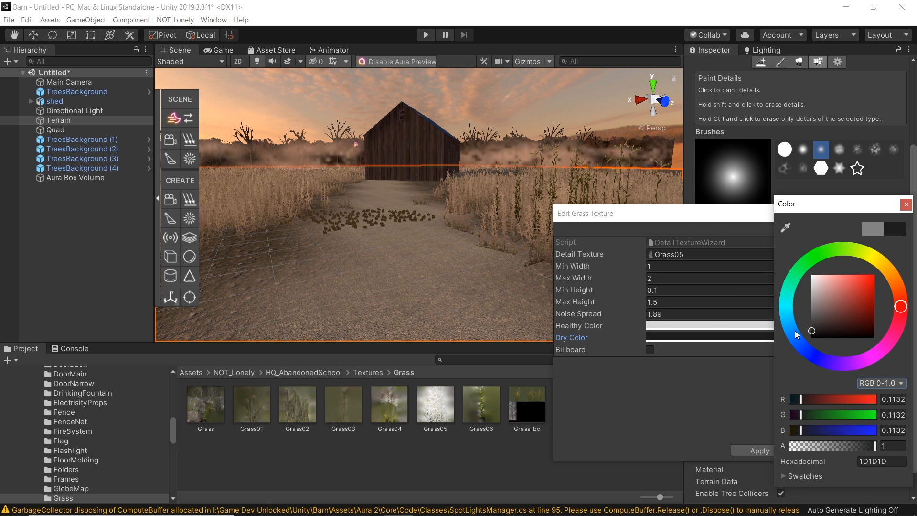
left_click(906, 204)
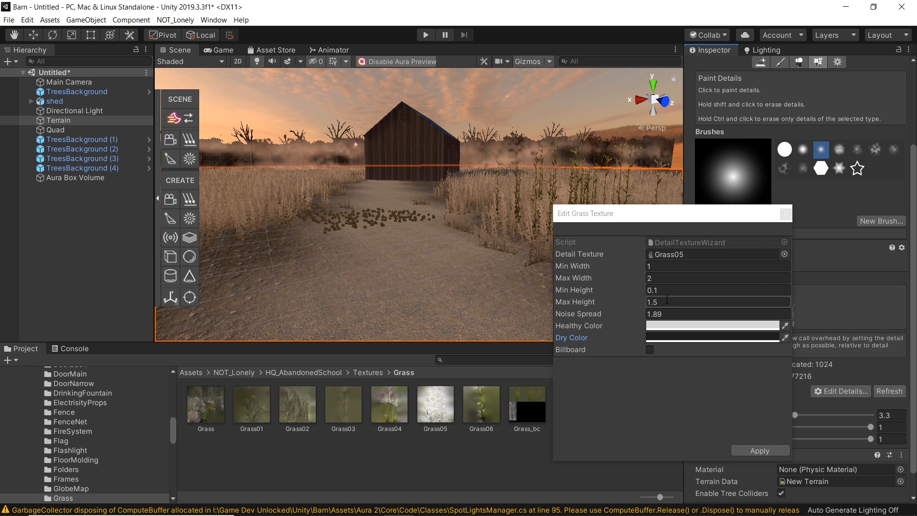
Step: Set the Grass05 detail's Noise Spread to 1.29 and Max Height to 1.5, then apply the settings
left_click_drag(667, 299, 655, 301)
type("2")
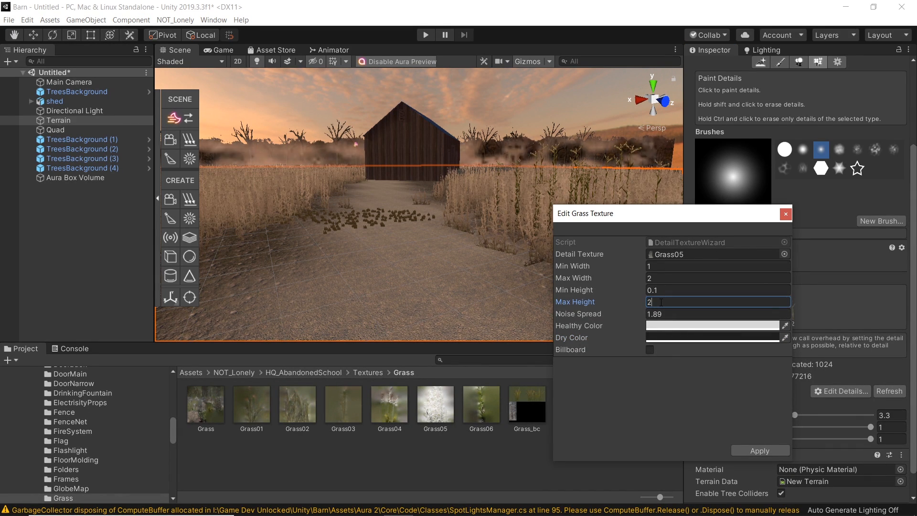
type("1")
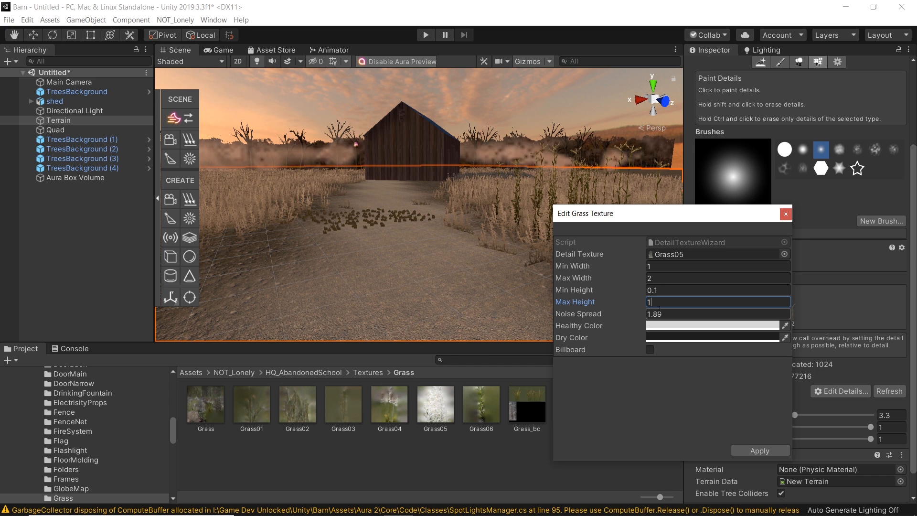
left_click_drag(635, 314, 612, 314)
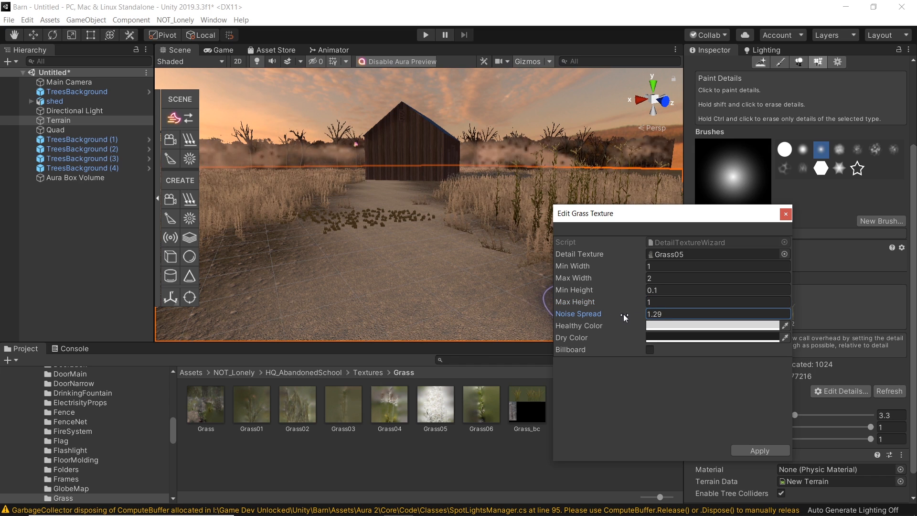
left_click(652, 278)
type("1")
key("BackSpace")
type("2")
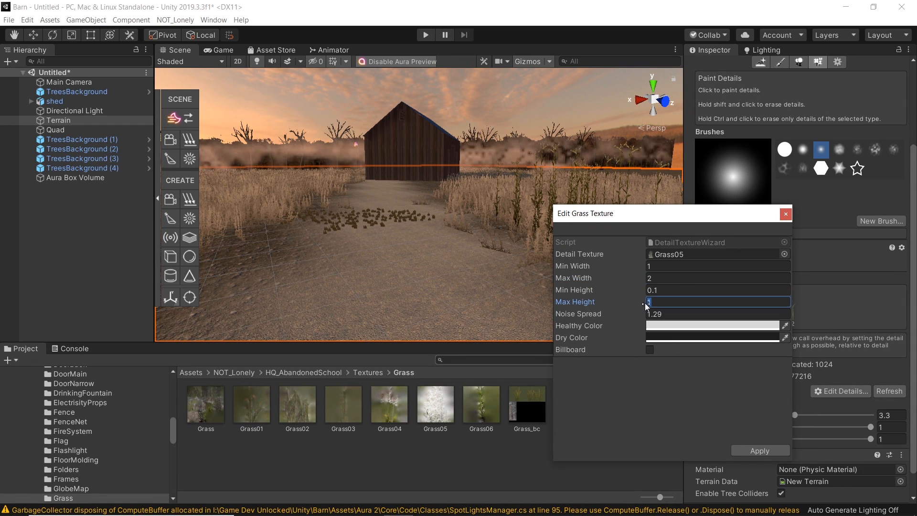
type("1.5")
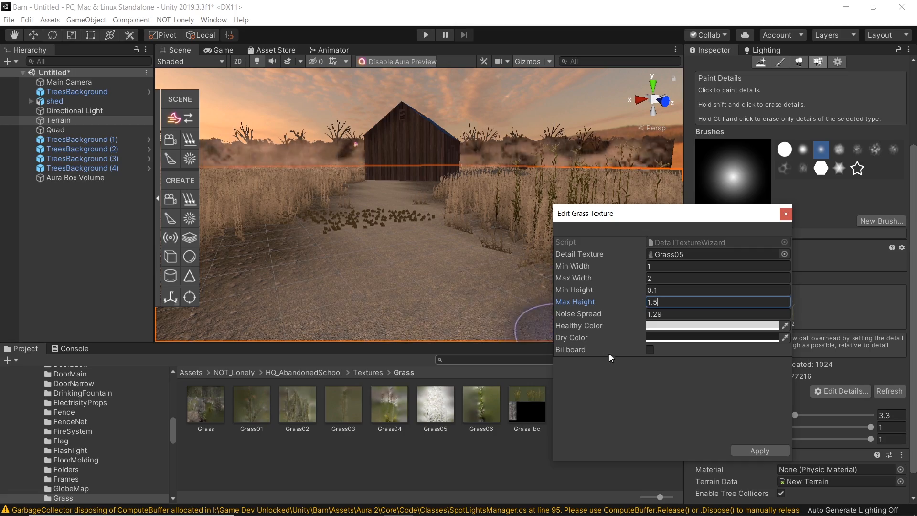
left_click(760, 450)
Step: Open the Grass02 detail texture in Photoshop from the terrain's detail list
left_click_drag(511, 241, 390, 265, "alt")
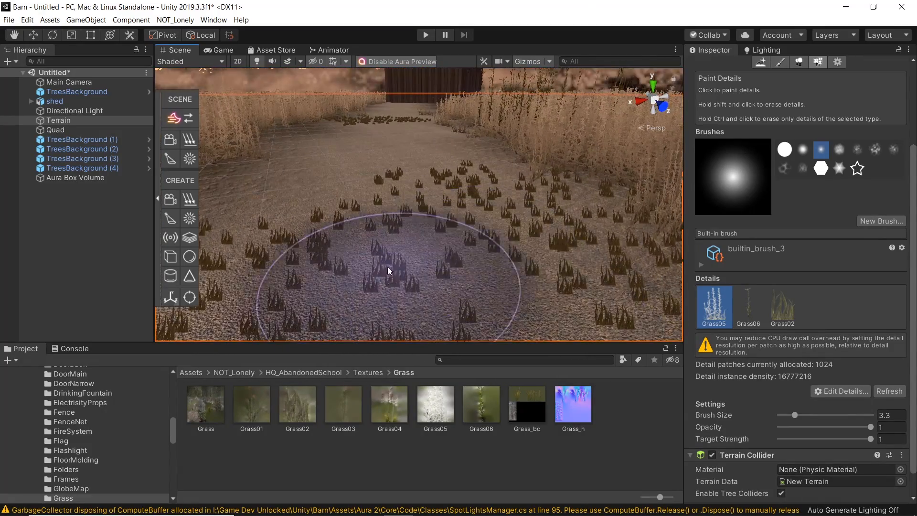
left_click(784, 315)
double_click(784, 316)
left_click(714, 254)
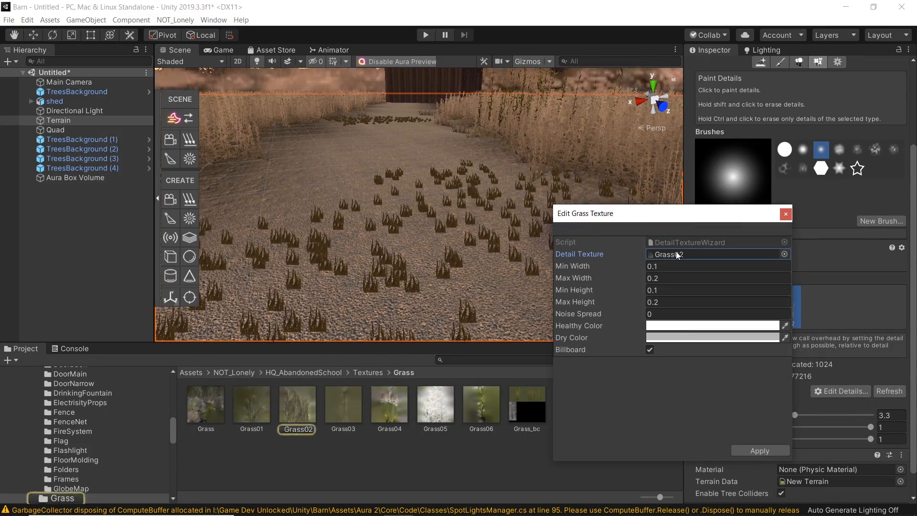
left_click(296, 411)
double_click(296, 411)
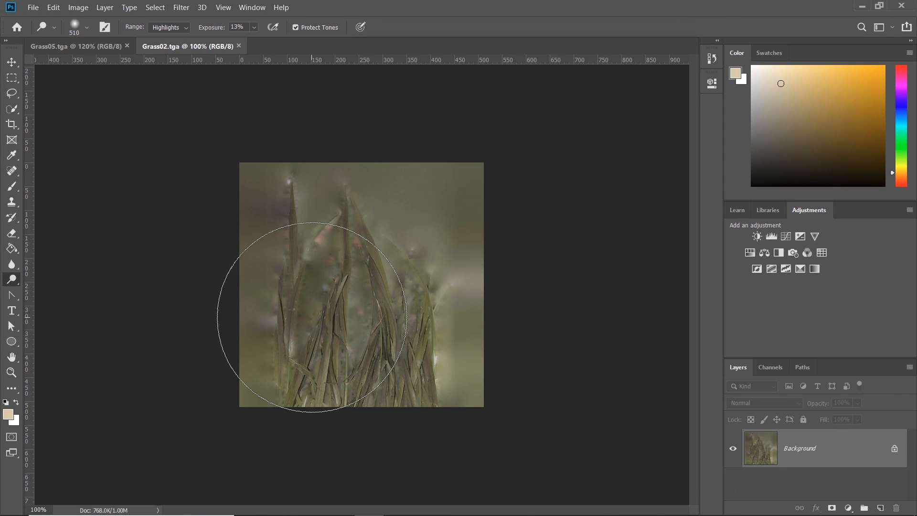
Step: Lighten the Grass02 texture with Dodge strokes, finishing on Highlights range at 9% exposure
mouse_move(394, 327)
left_mouse_down()
mouse_move(353, 481)
mouse_move(429, 512)
left_mouse_up()
left_click(179, 28)
left_click(165, 35)
mouse_move(363, 215)
left_mouse_down()
mouse_move(385, 505)
mouse_move(405, 426)
mouse_move(287, 215)
mouse_move(255, 45)
left_mouse_up()
left_click(170, 27)
left_click(162, 38)
left_click_drag(277, 243, 332, 207)
mouse_move(381, 223)
left_mouse_down()
mouse_move(287, 379)
mouse_move(382, 411)
left_mouse_up()
left_click(169, 27)
left_click(162, 56)
left_click_drag(258, 238, 508, 266)
key("ctrl+z")
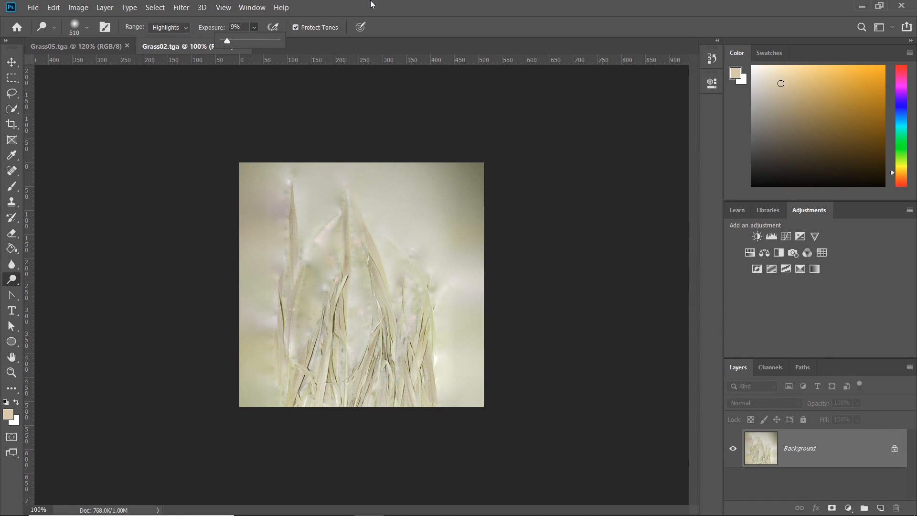
mouse_move(299, 208)
left_mouse_down()
mouse_move(180, 286)
mouse_move(563, 338)
left_mouse_up()
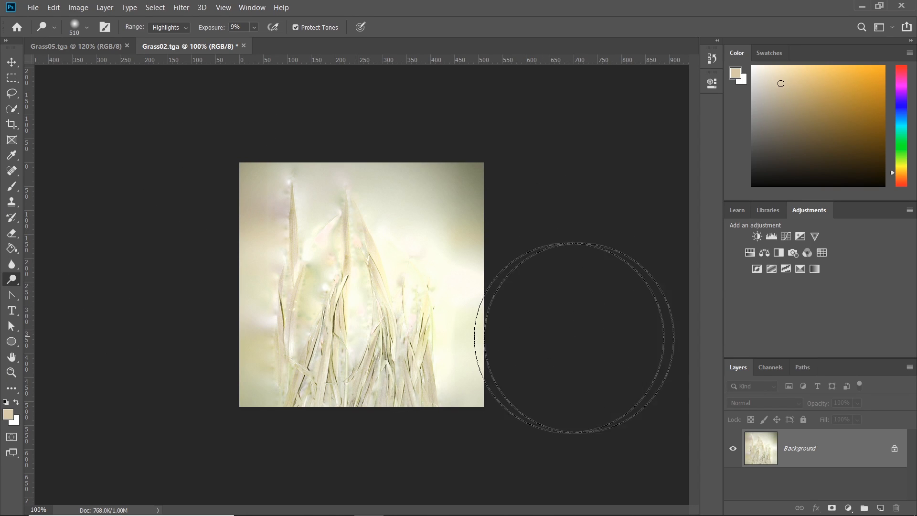
key("ctrl+z")
right_click_drag(430, 334, 395, 335, "alt")
left_click_drag(425, 344, 91, 391)
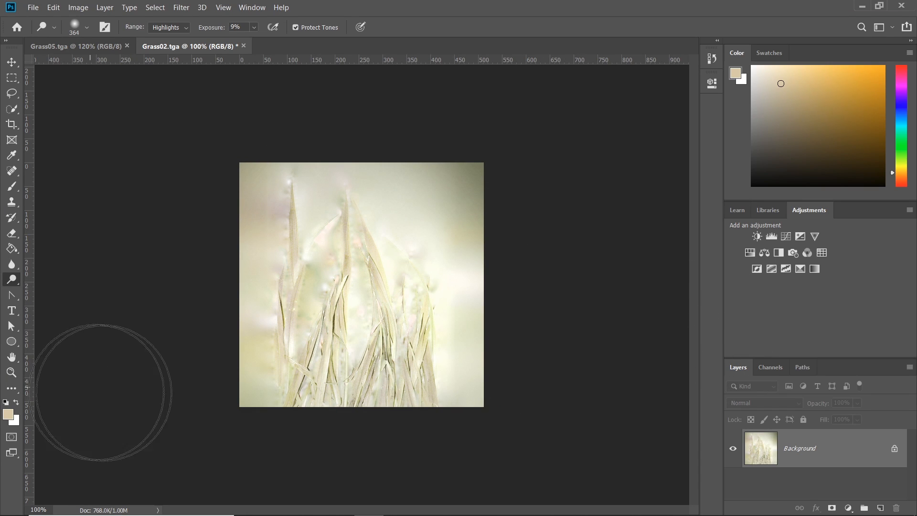
Step: Reduce the Grass02 texture's saturation to -39 with Hue/Saturation
key("ctrl+u")
left_click_drag(648, 222, 617, 223)
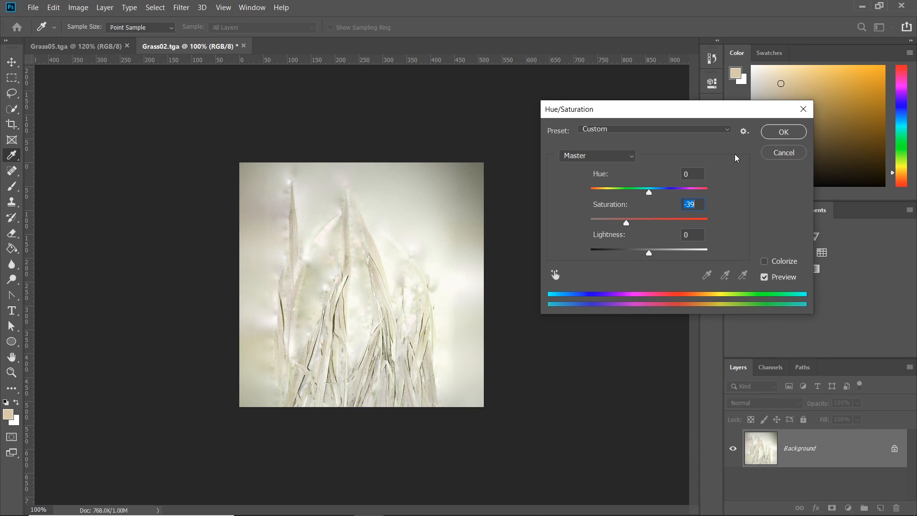
key("Return")
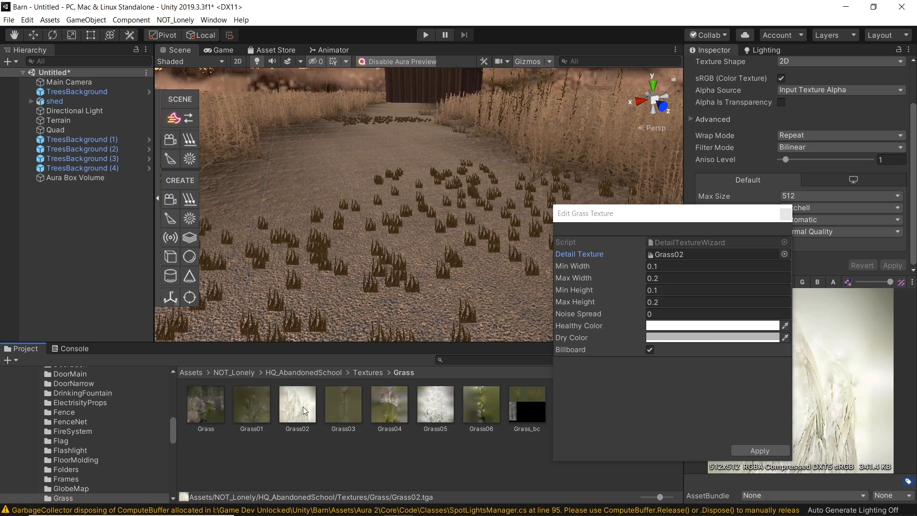
Step: Apply the Grass02 detail settings, refresh the terrain details and switch to the Game view
left_click(759, 451)
left_click(553, 270)
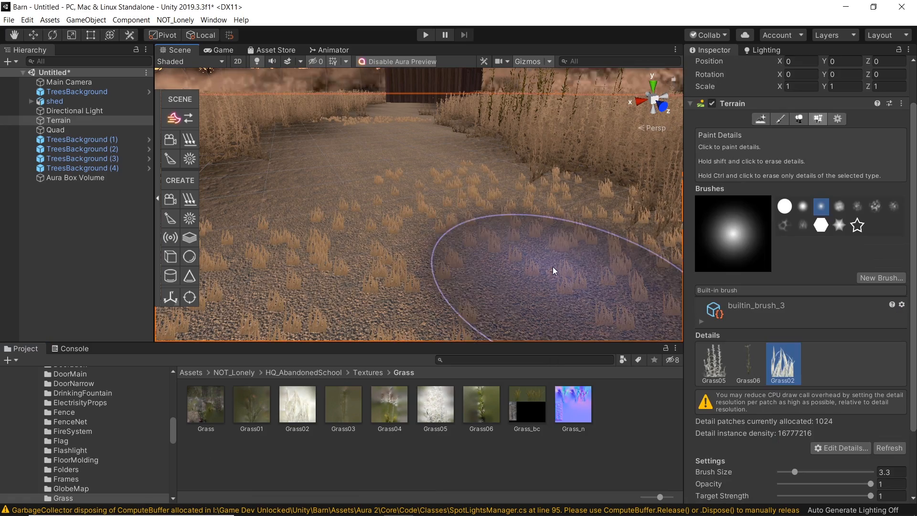
left_click(882, 448)
right_click_drag(389, 220, 346, 184)
left_click(218, 61)
left_click(215, 49)
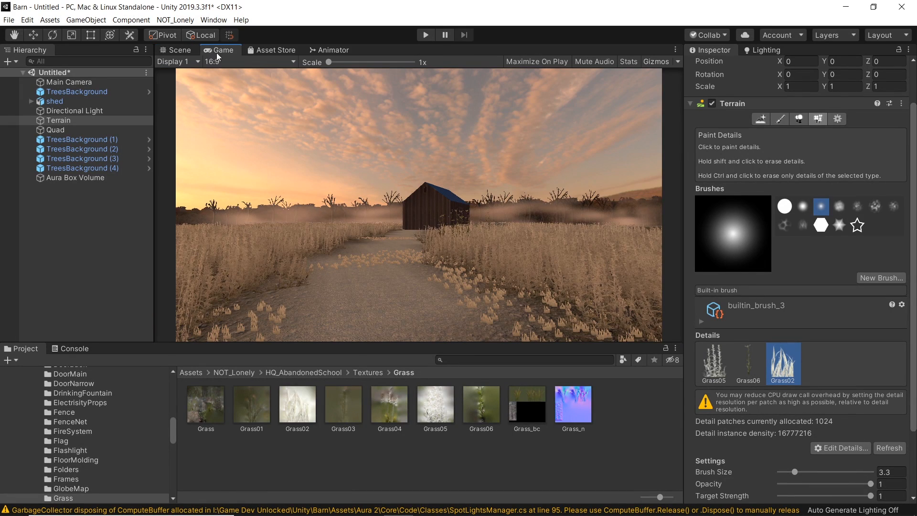
double_click(776, 370)
left_click(675, 328)
left_click_drag(812, 276, 801, 296)
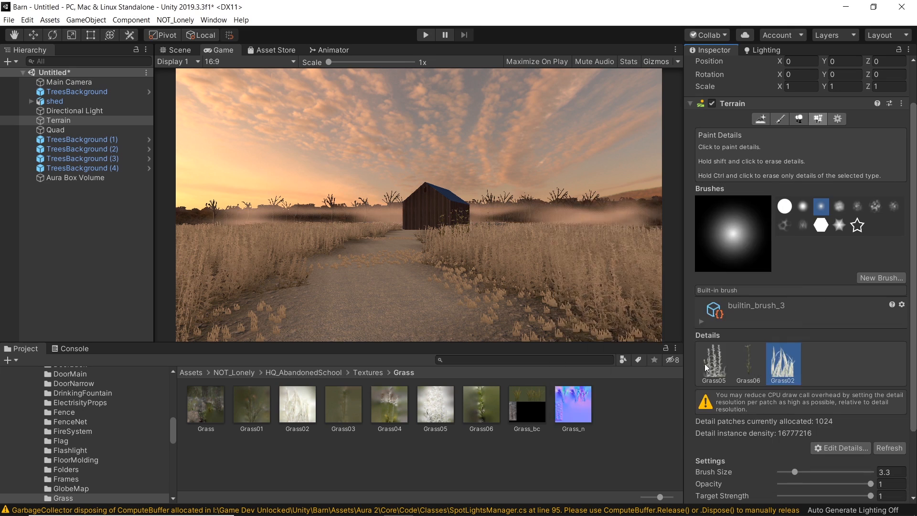
Step: Open the Grass05 detail's settings and set its Dry Color to dark brown 4D3623
double_click(707, 364)
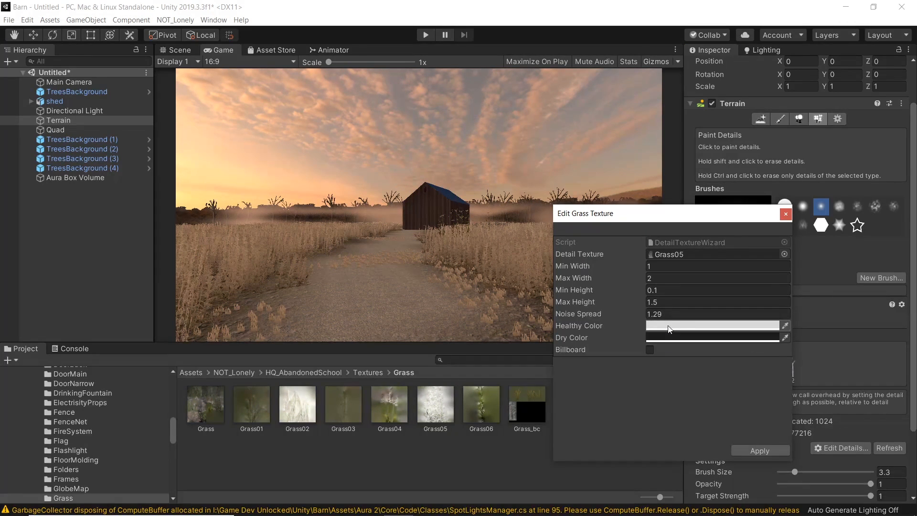
left_click(674, 337)
left_click_drag(902, 307, 903, 287)
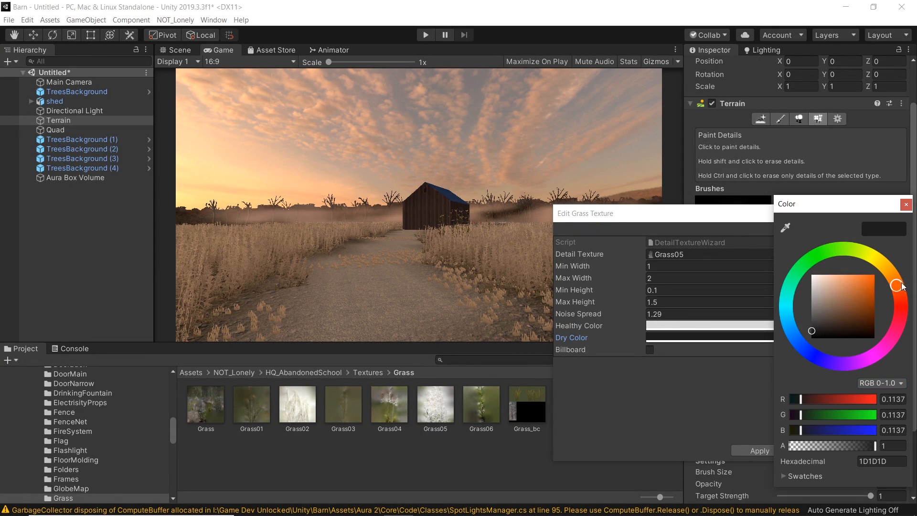
left_click_drag(806, 333, 848, 323)
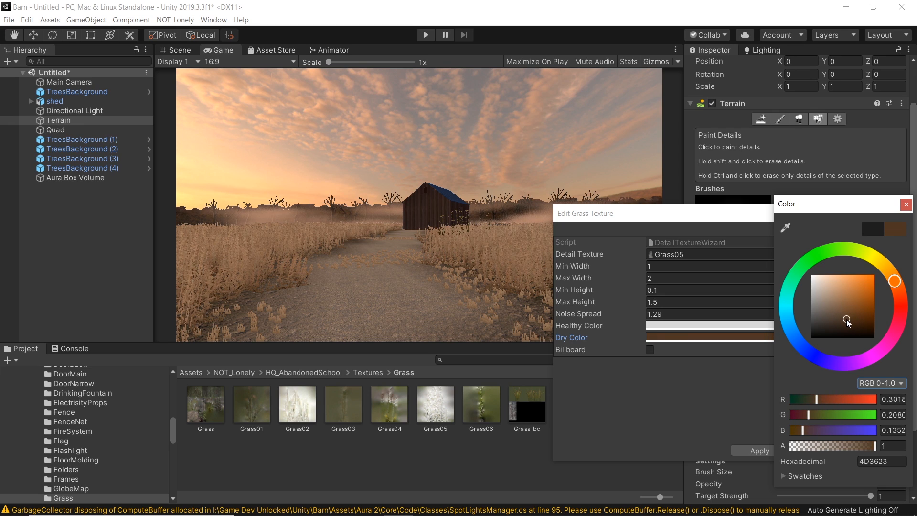
left_click(905, 205)
Step: Set the Grass05 detail's Healthy Color to BFB6AE, apply the settings and close the dialog
left_click(690, 325)
left_click_drag(902, 296, 893, 280)
mouse_move(814, 283)
left_mouse_down()
mouse_move(847, 290)
mouse_move(807, 285)
mouse_move(836, 294)
mouse_move(818, 291)
left_mouse_up()
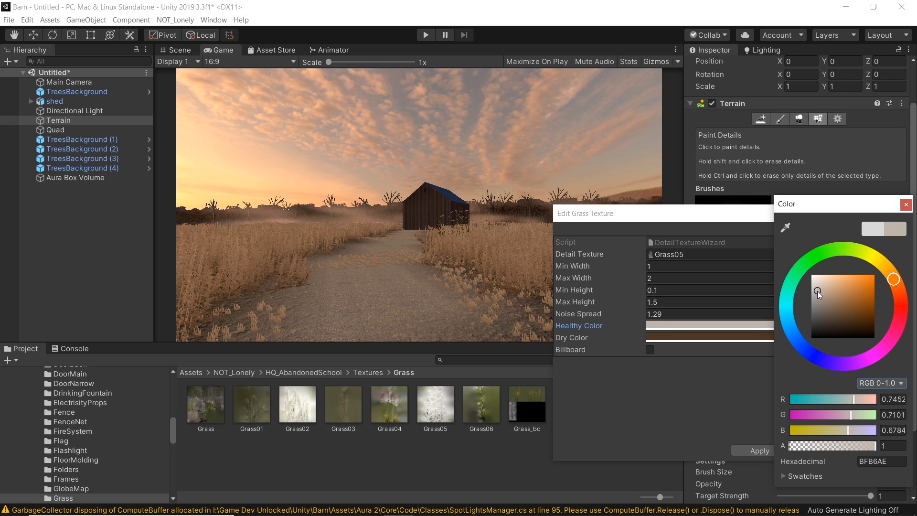
left_click(906, 205)
left_click(773, 454)
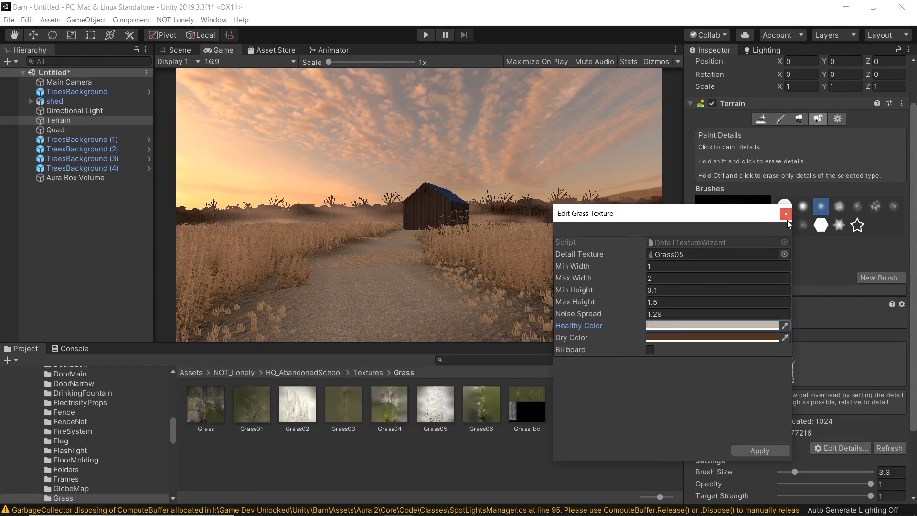
left_click(786, 216)
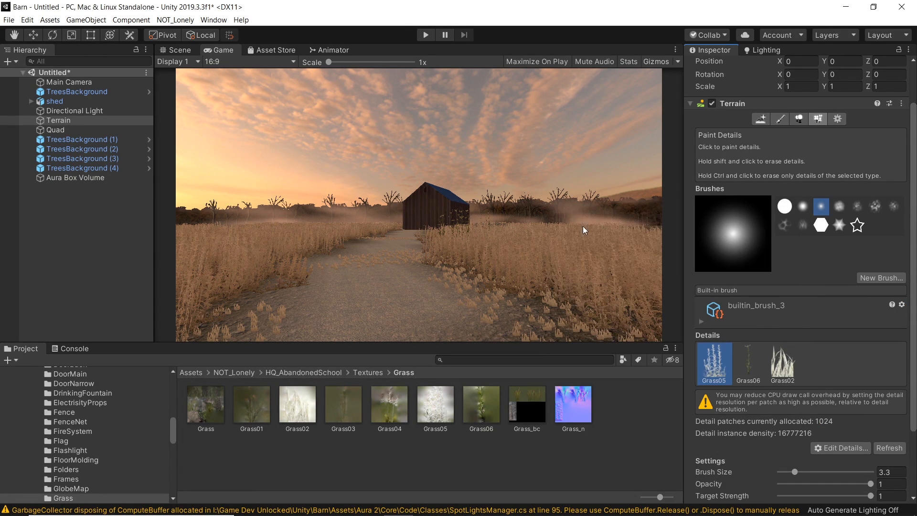
left_click(179, 50)
key("w")
right_click_drag(455, 202, 483, 198)
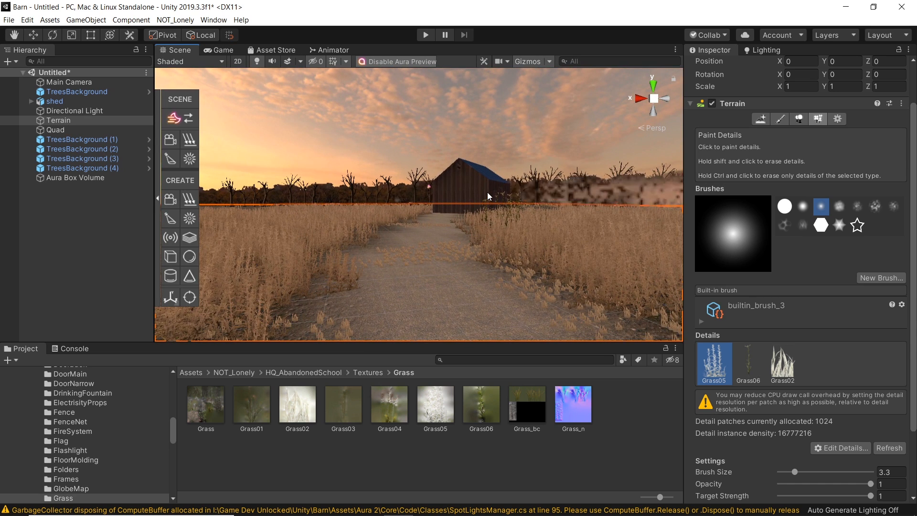
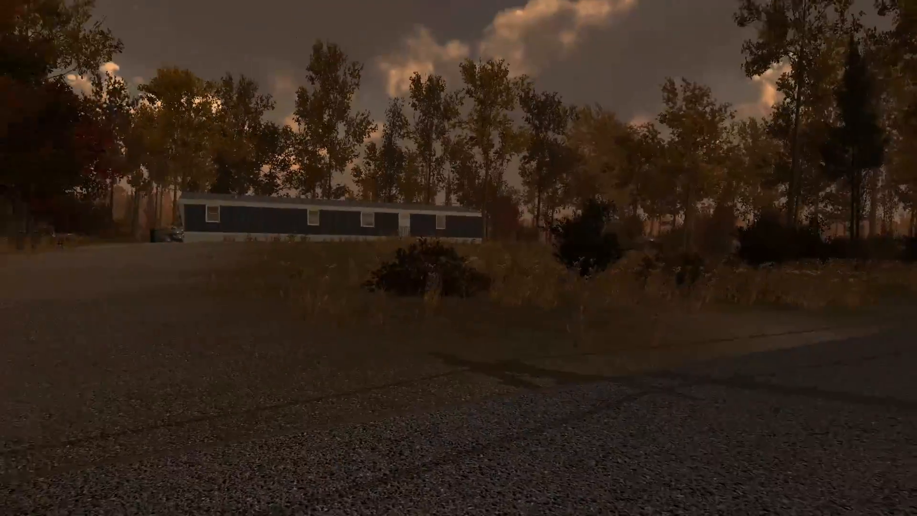
Step: Fly around the Scene view to inspect the barn and its blue roof up close
key("s")
right_click_drag(436, 268, 462, 227)
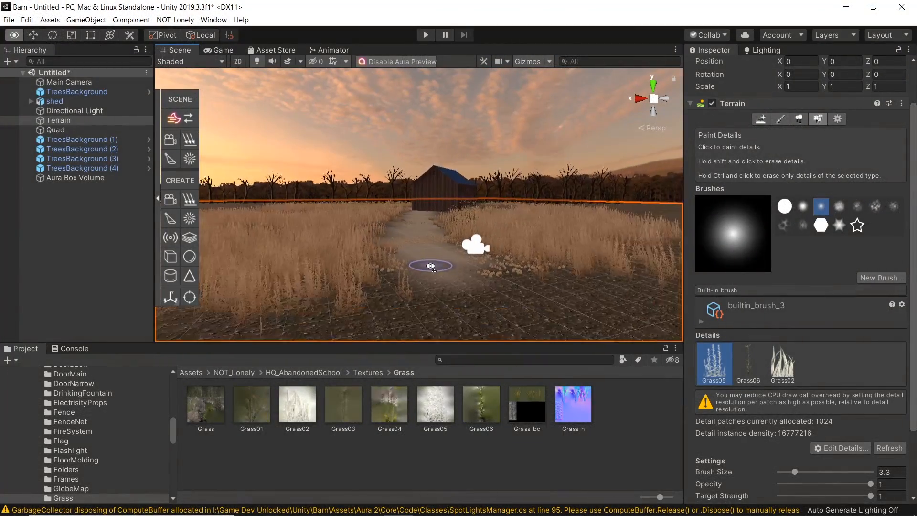
key("w")
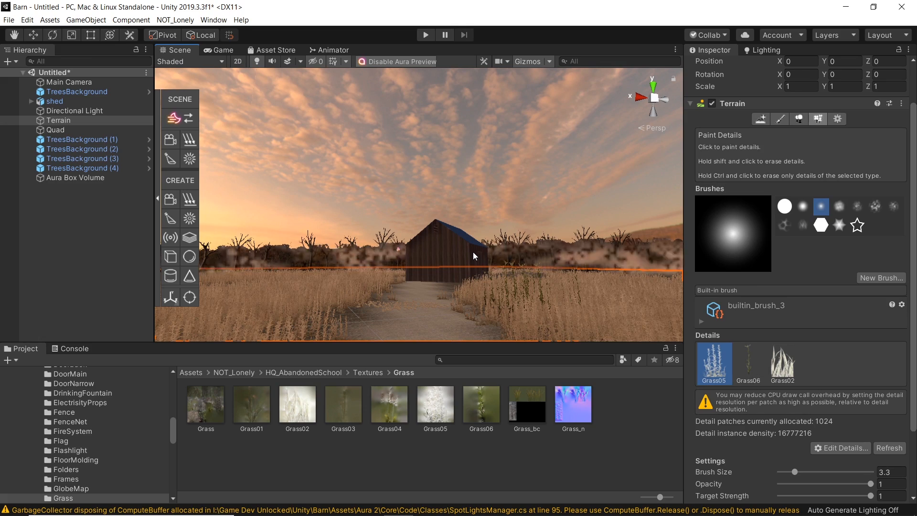
mouse_move(440, 202)
right_mouse_down()
mouse_move(415, 237)
mouse_move(491, 200)
mouse_move(397, 215)
mouse_move(400, 235)
mouse_move(317, 265)
mouse_move(422, 241)
mouse_move(450, 186)
mouse_move(466, 190)
mouse_move(390, 270)
right_mouse_up()
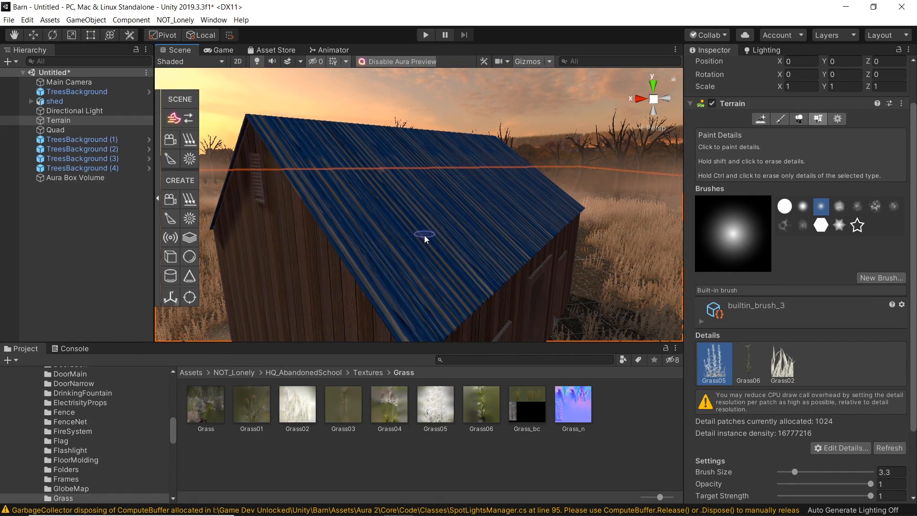
right_click_drag(438, 235, 510, 142)
right_click_drag(524, 201, 393, 285)
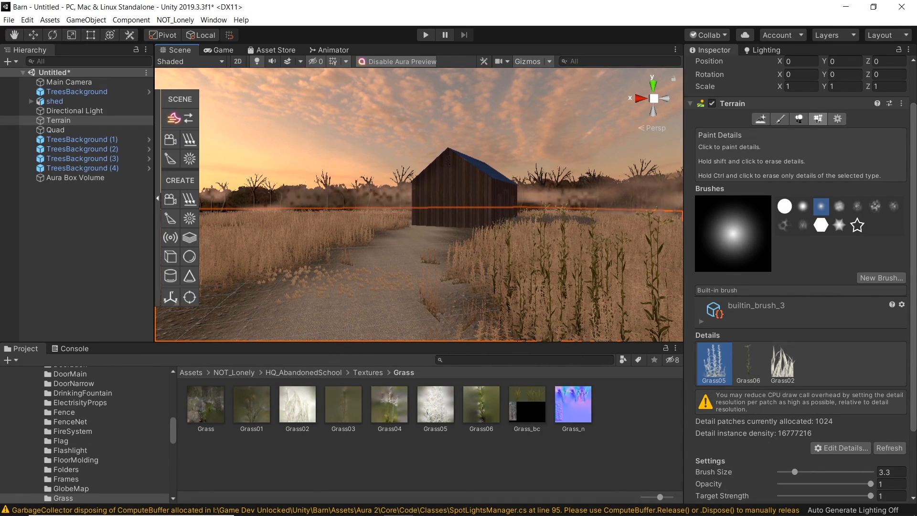
Step: Open the reference barn photo to compare it with the scene, then minimize it
mouse_move(406, 513)
left_click(499, 513)
left_click_drag(445, 50, 507, 41)
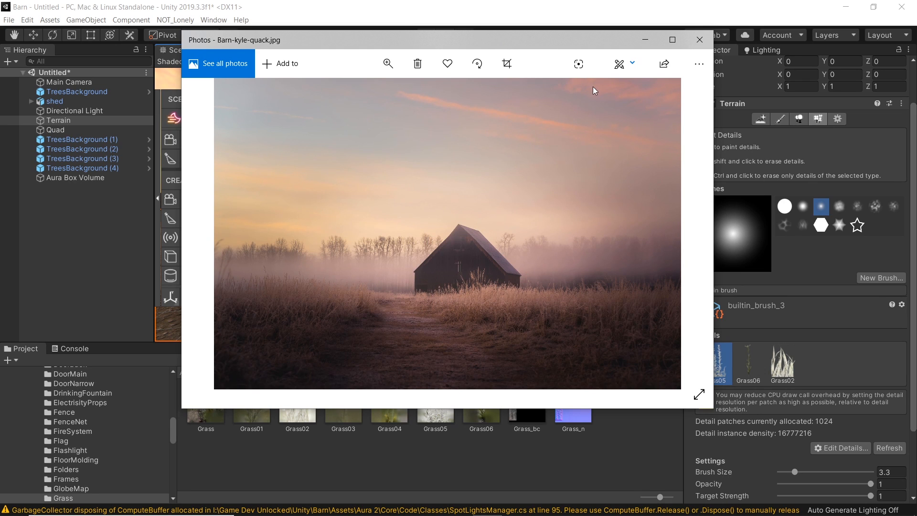
left_click(645, 43)
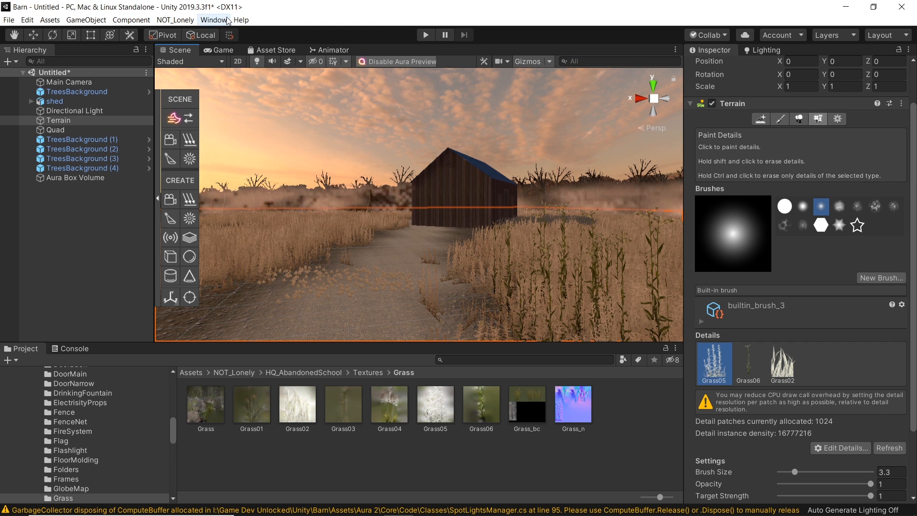
Step: Open the Package Manager and install the Post Processing package
left_click(214, 19)
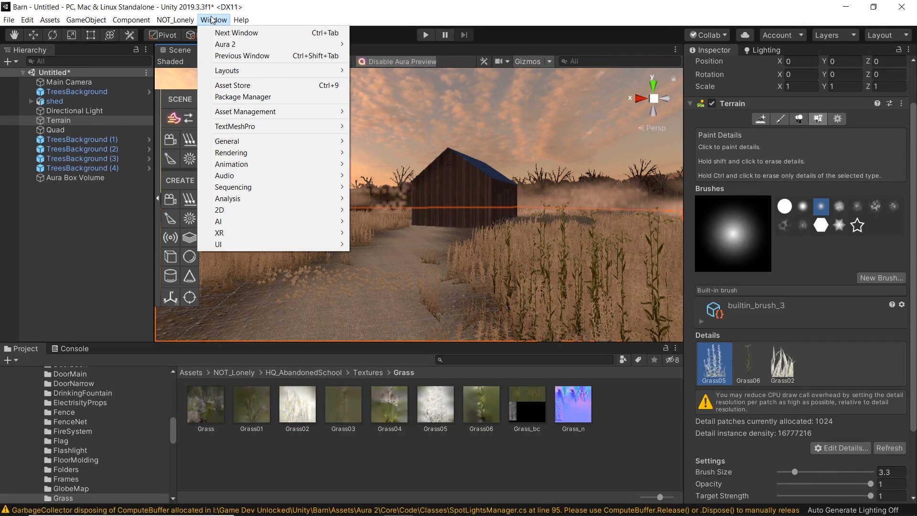
left_click(256, 98)
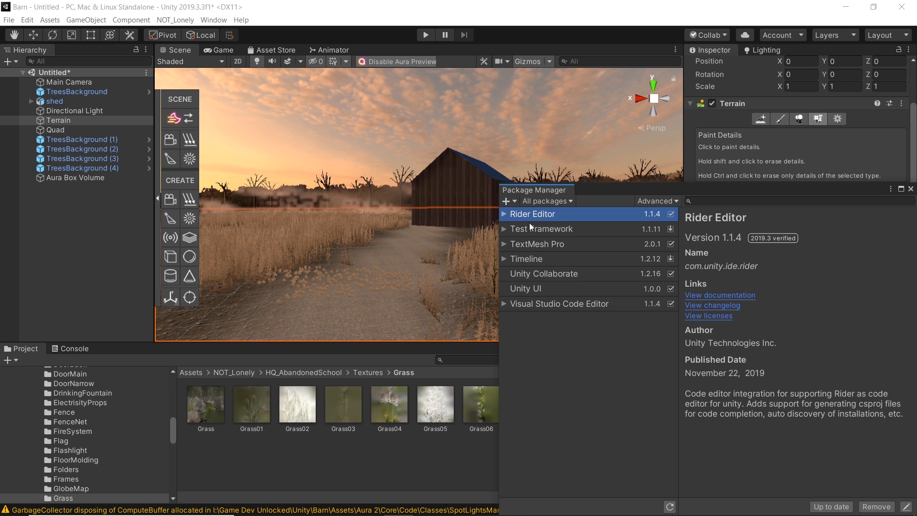
left_click_drag(626, 190, 392, 147)
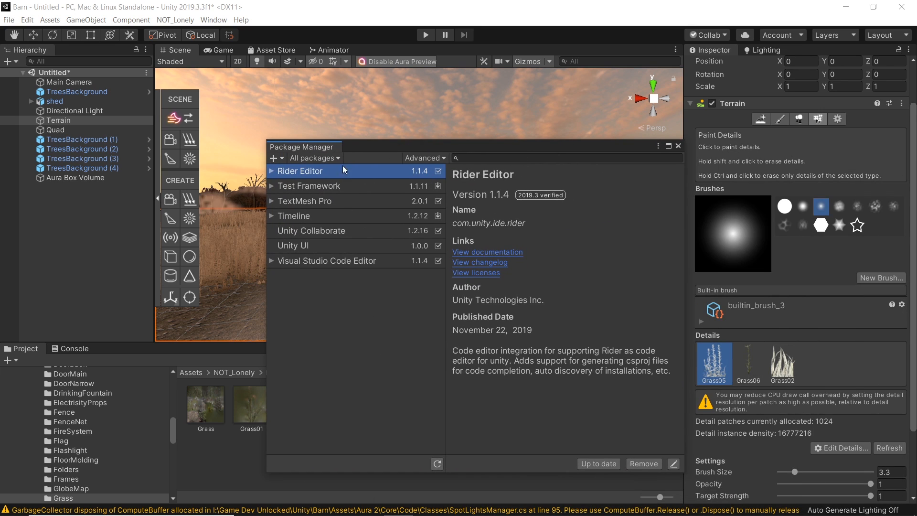
left_click_drag(443, 301, 440, 334)
left_click(334, 260)
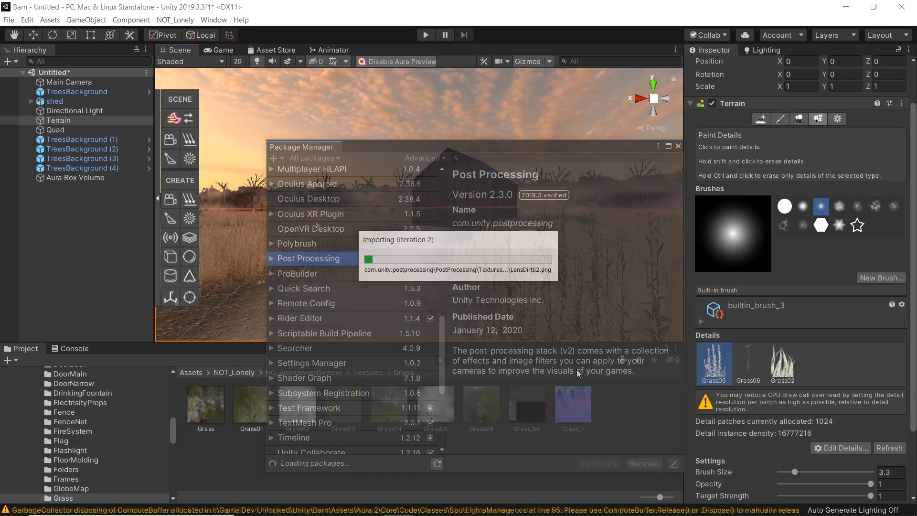
Step: Select the Main Camera and add a Post-process Layer component to it
left_click(82, 83)
scroll(448, 188, "down", 5)
scroll(829, 342, "down", 10)
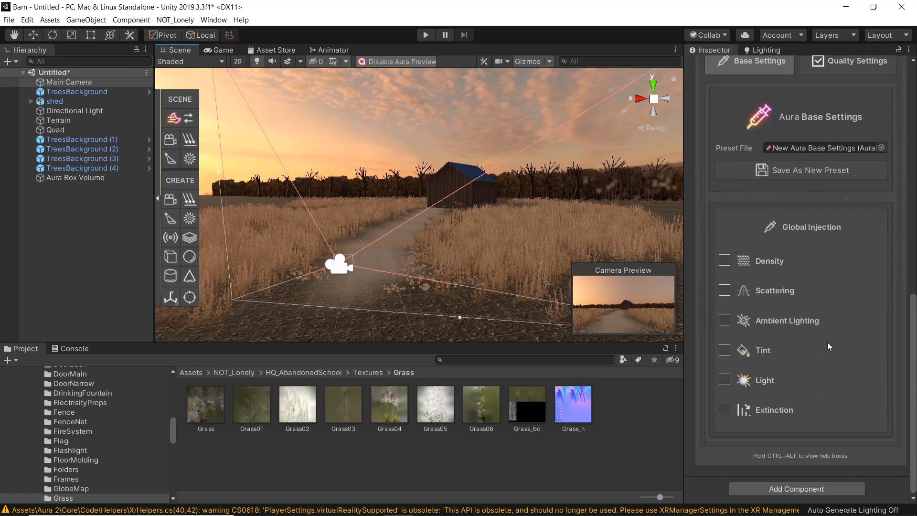
left_click(783, 489)
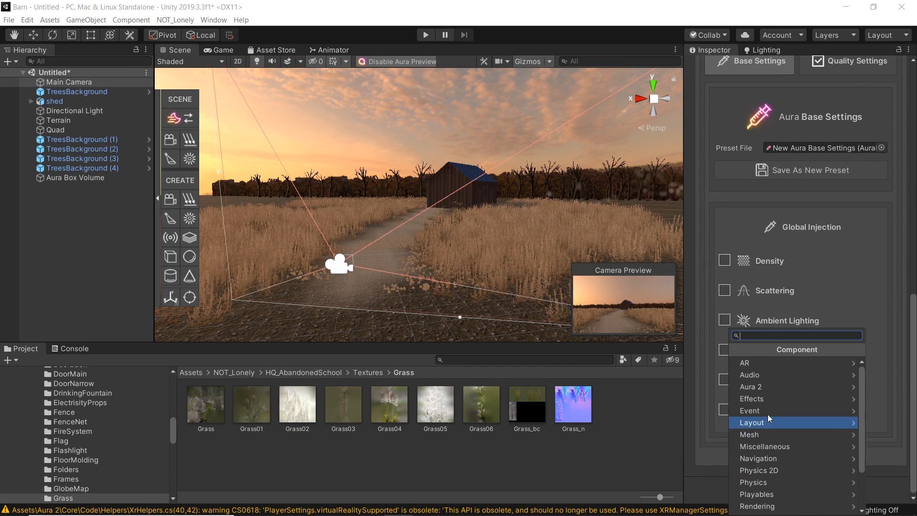
type("post")
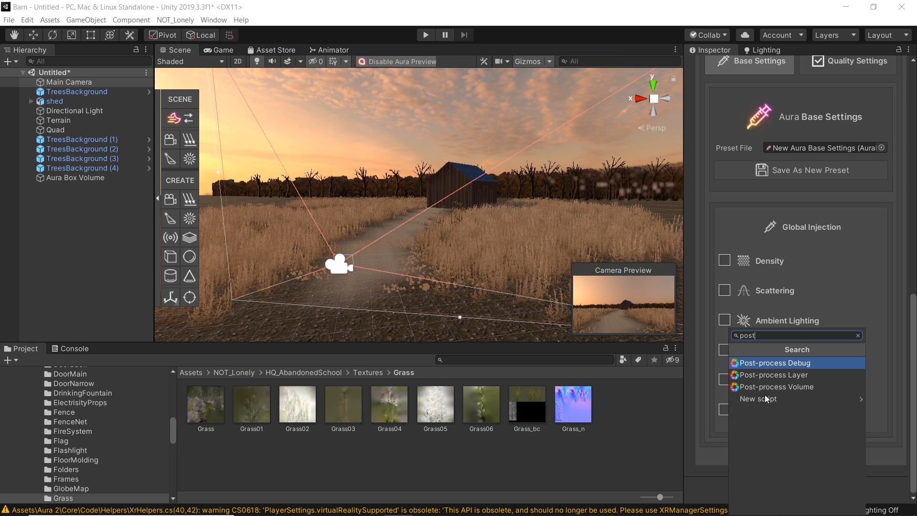
left_click(796, 375)
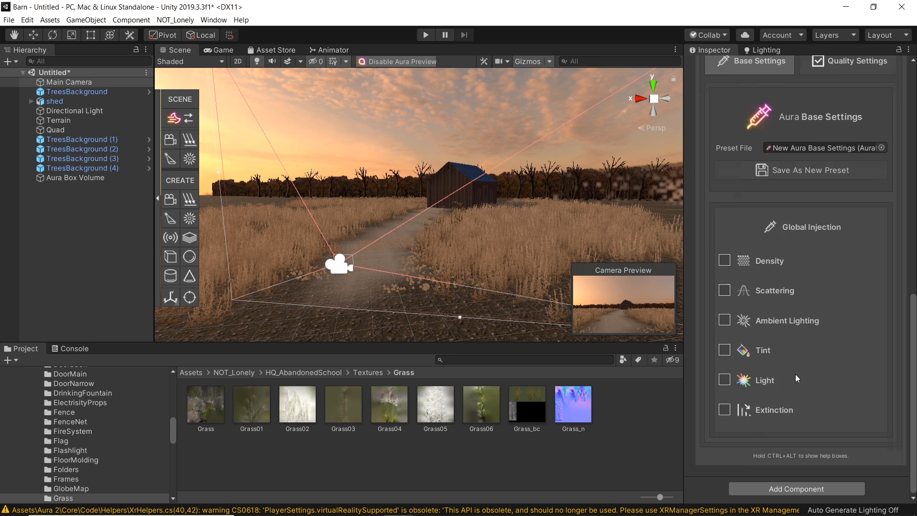
left_click_drag(914, 316, 909, 480)
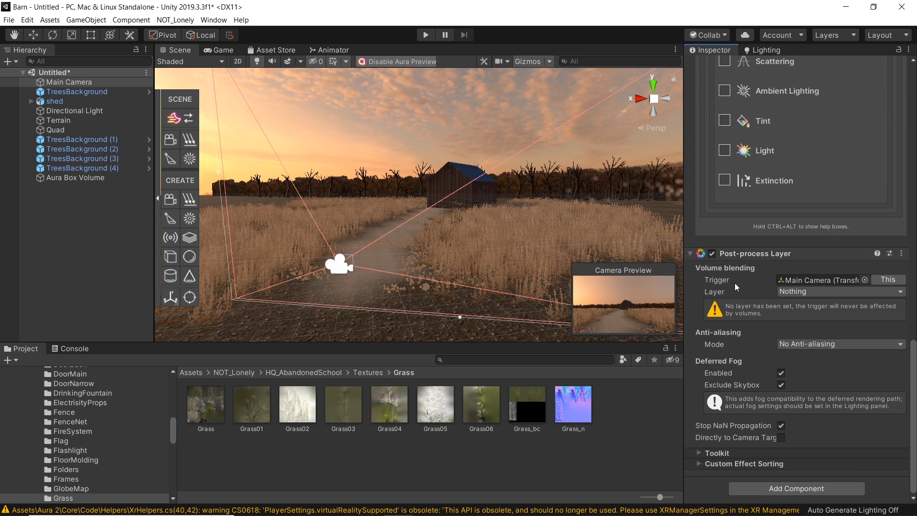
Step: Add a new user layer named Post and reselect the Main Camera
left_click(813, 294)
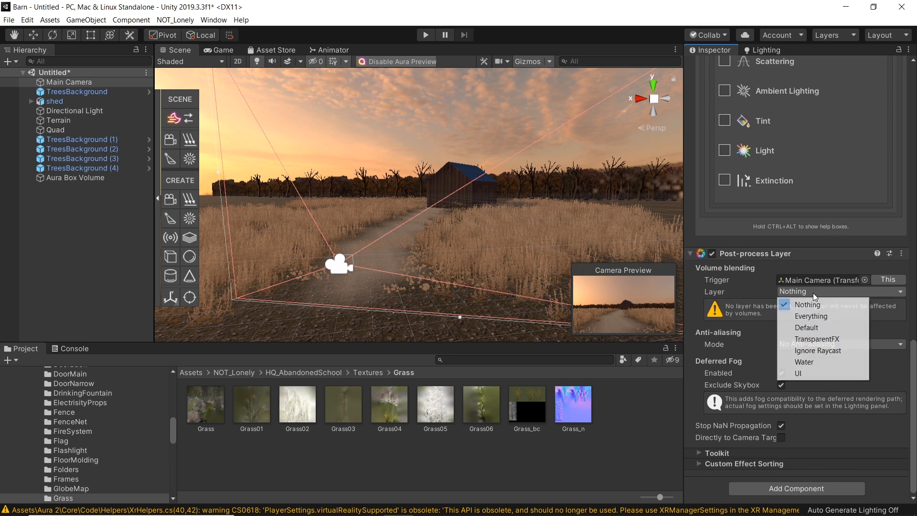
left_click(915, 374)
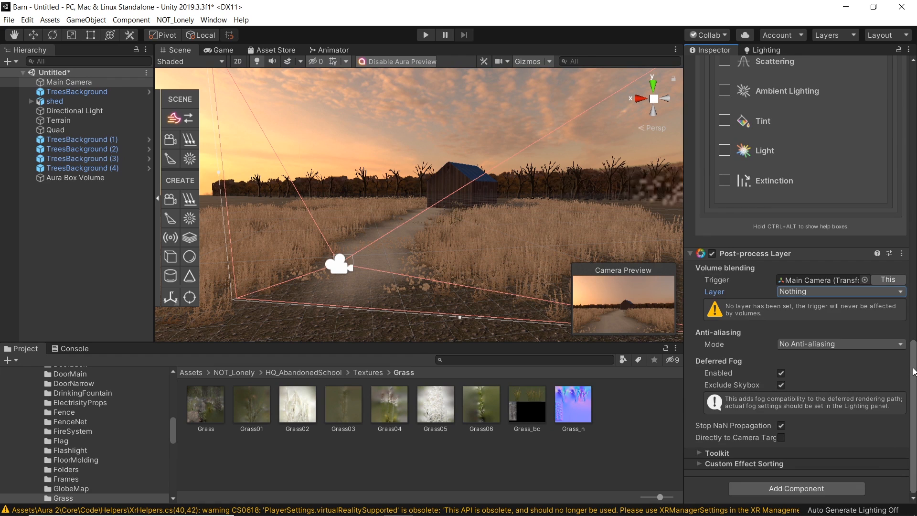
left_click_drag(913, 371, 913, 90)
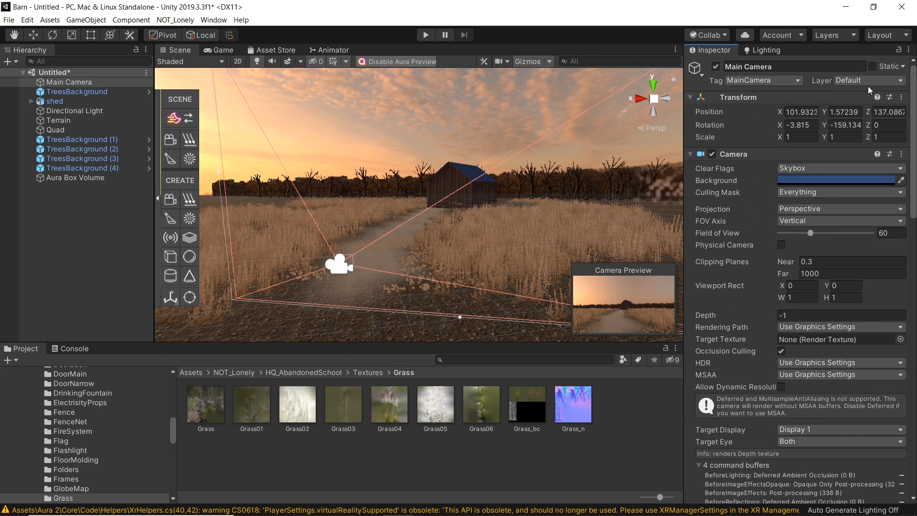
left_click(867, 85)
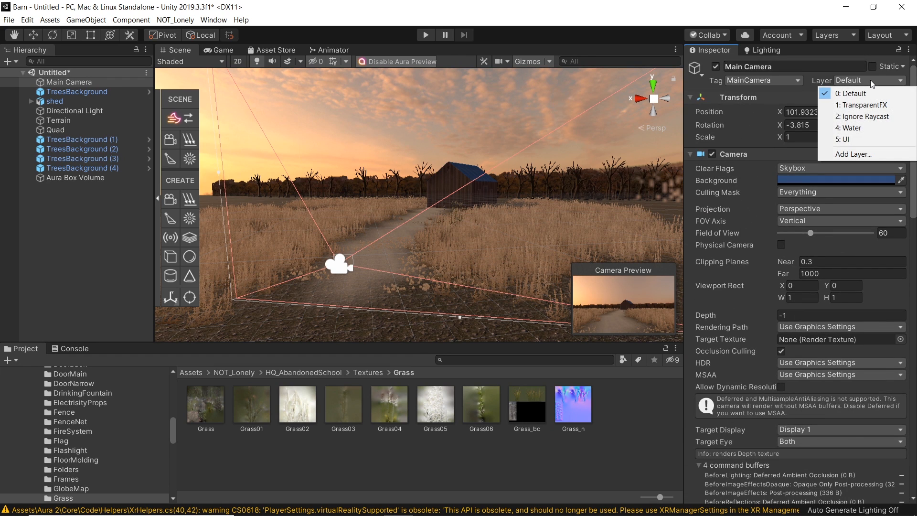
left_click(850, 154)
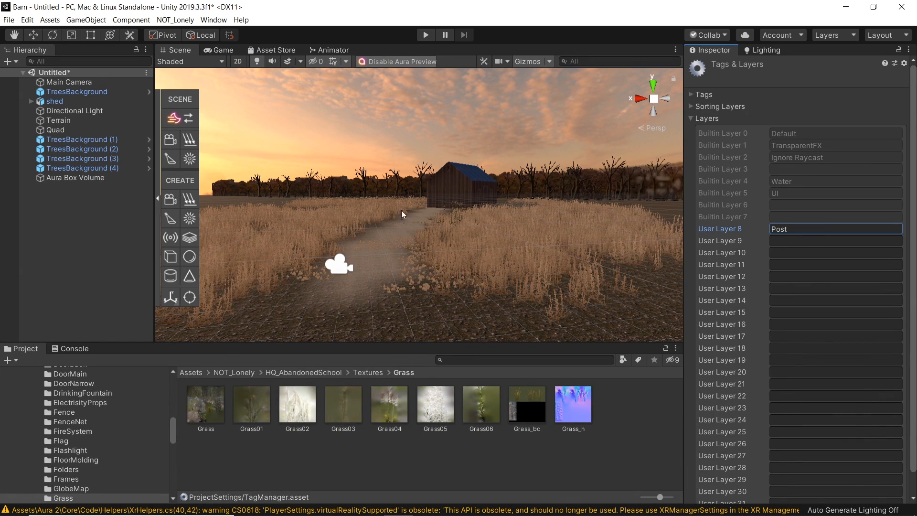
left_click(334, 267)
scroll(874, 383, "down", 10)
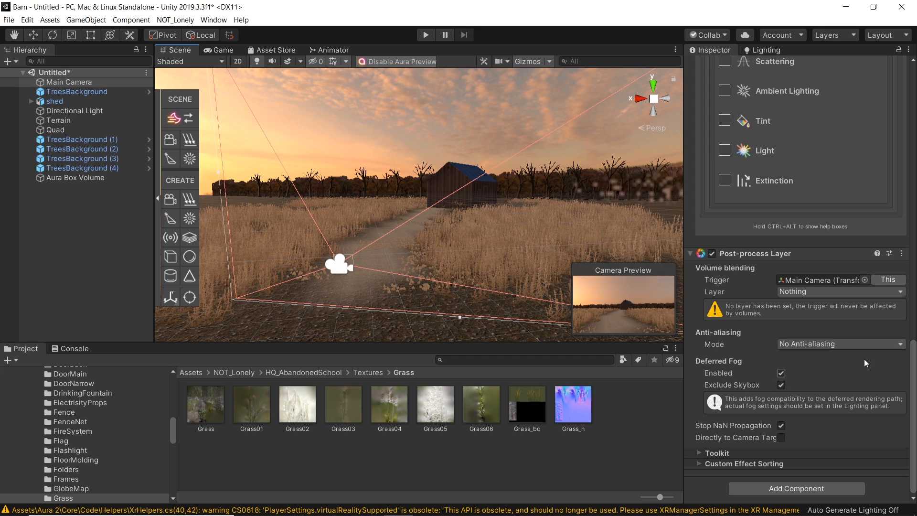
Step: Set the Post-process Layer's layer to Post and assign the Main Camera object to the Post layer
left_click(841, 292)
left_click(813, 386)
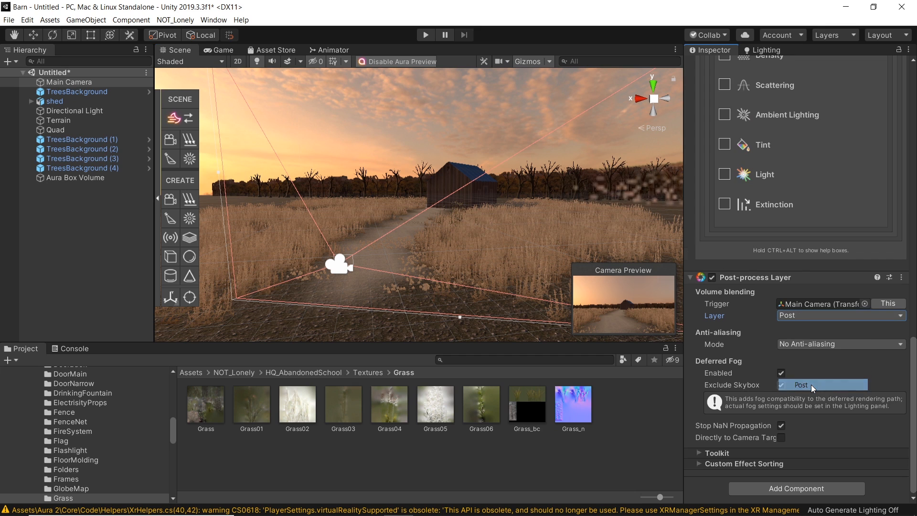
left_click_drag(913, 372, 915, 84)
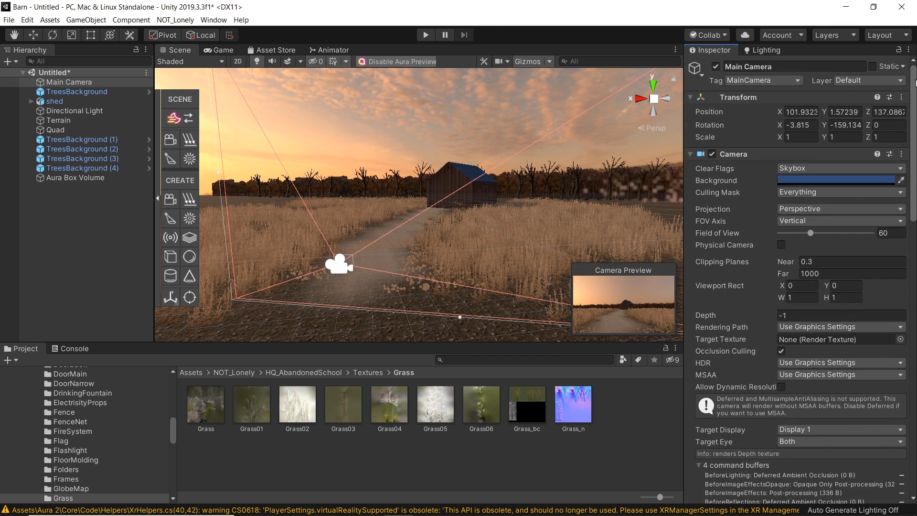
left_click(855, 81)
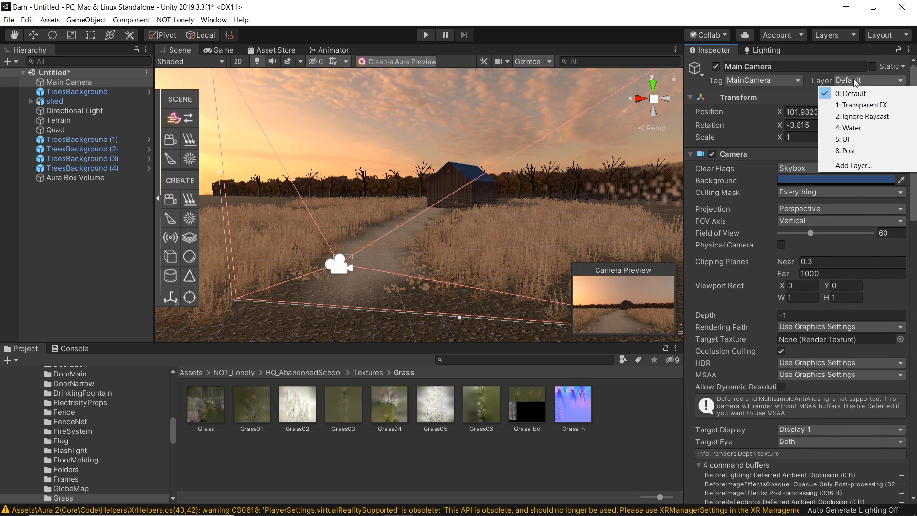
left_click(849, 149)
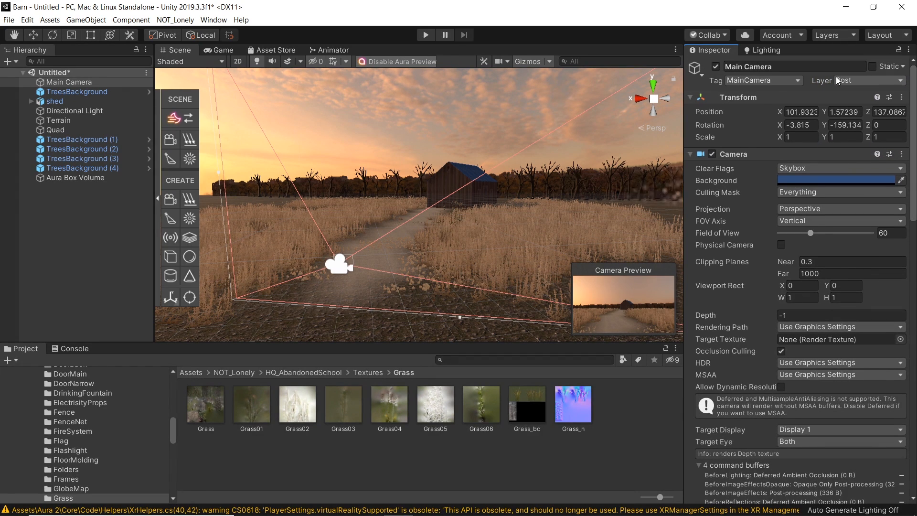
left_click_drag(914, 98, 914, 472)
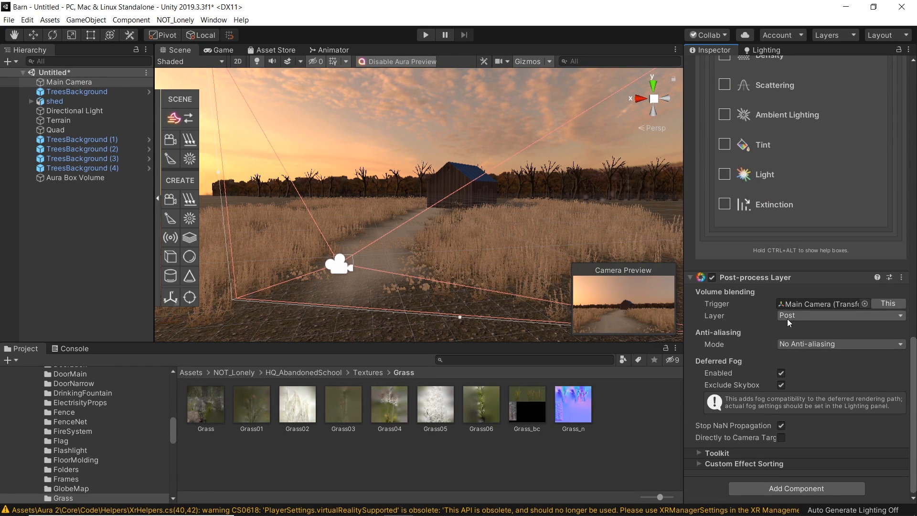
Step: Set the anti-aliasing mode to Fast Approximate Anti-aliasing (FXAA), comparing it in the Game view
left_click(816, 345)
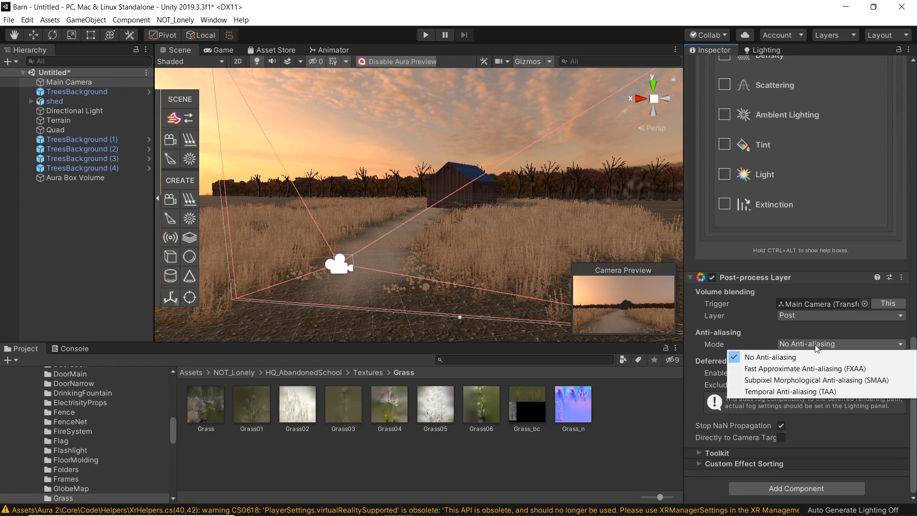
left_click(786, 368)
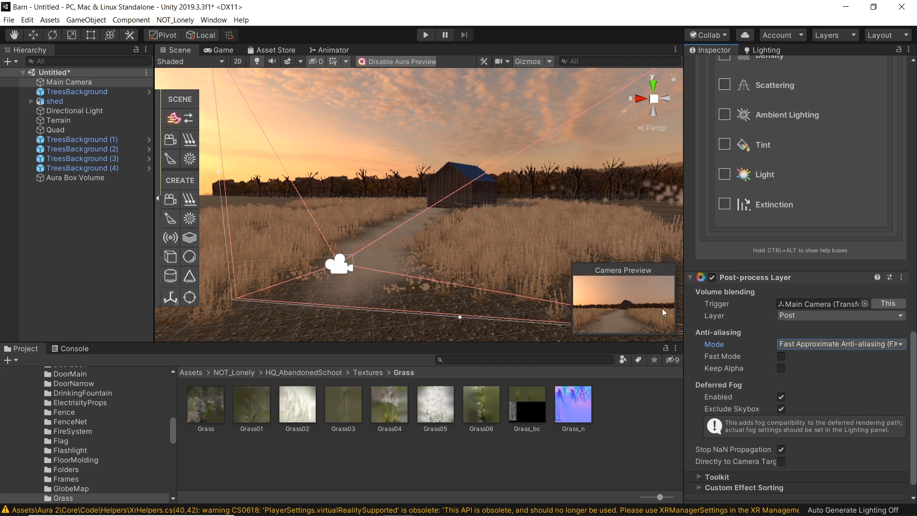
left_click(220, 50)
left_click(815, 345)
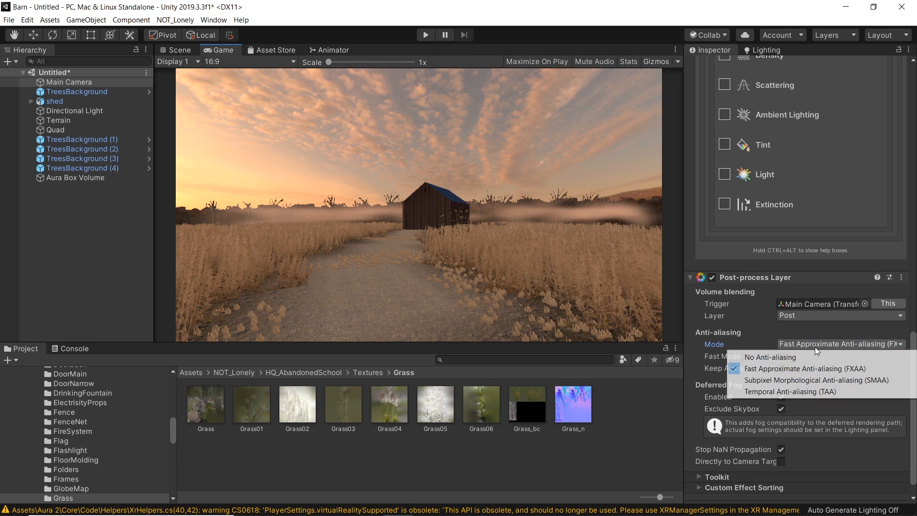
left_click(812, 357)
left_click(812, 344)
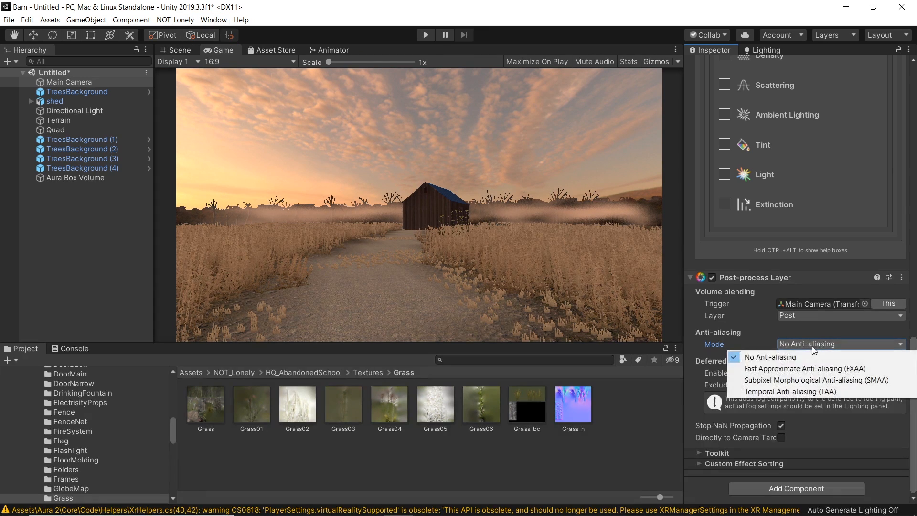
left_click(794, 369)
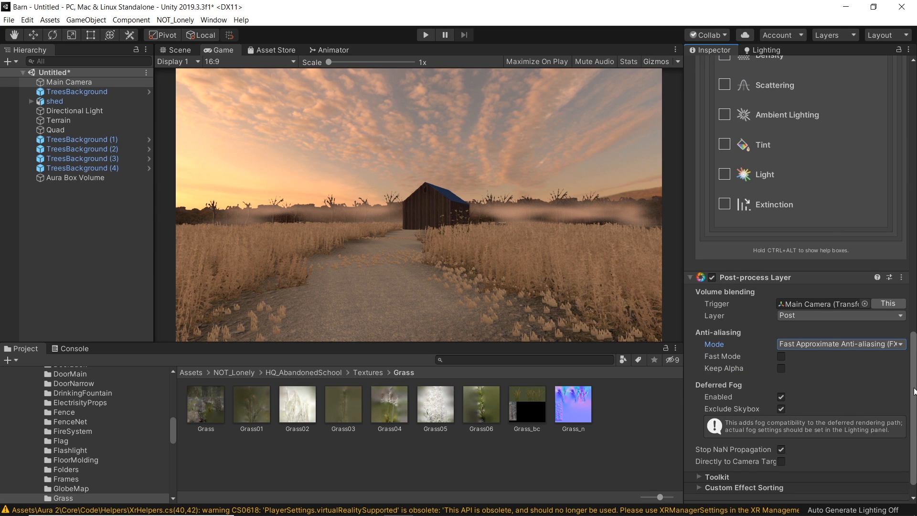
Step: Toggle the Deferred Fog option off and back on
scroll(781, 428, "up", 3)
left_click(781, 426)
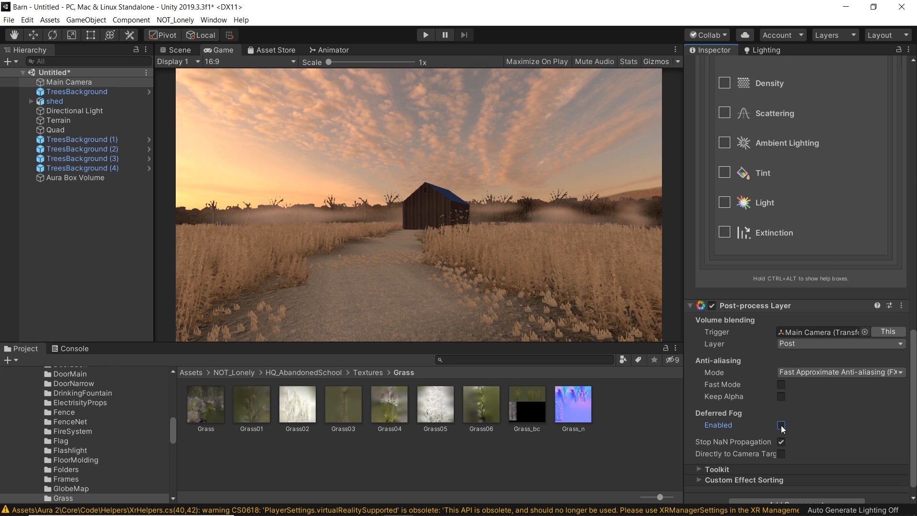
left_click(782, 426)
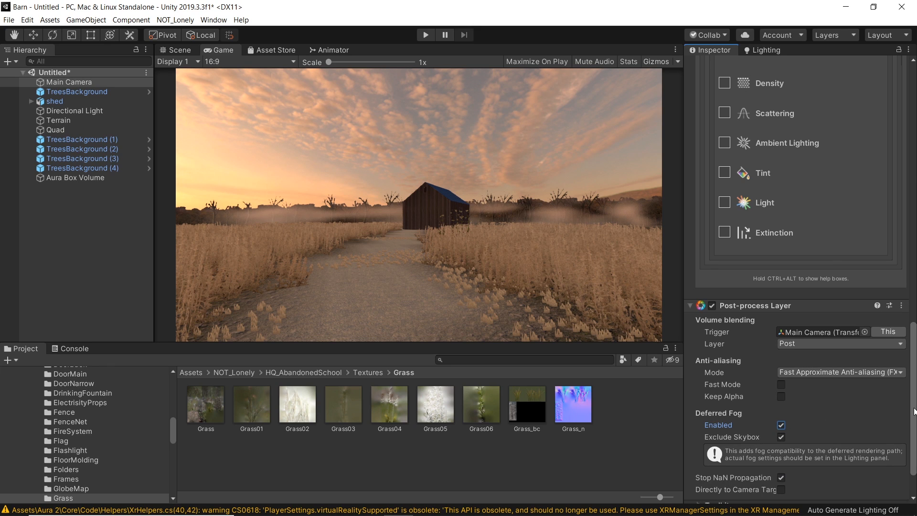
left_click_drag(915, 412, 914, 466)
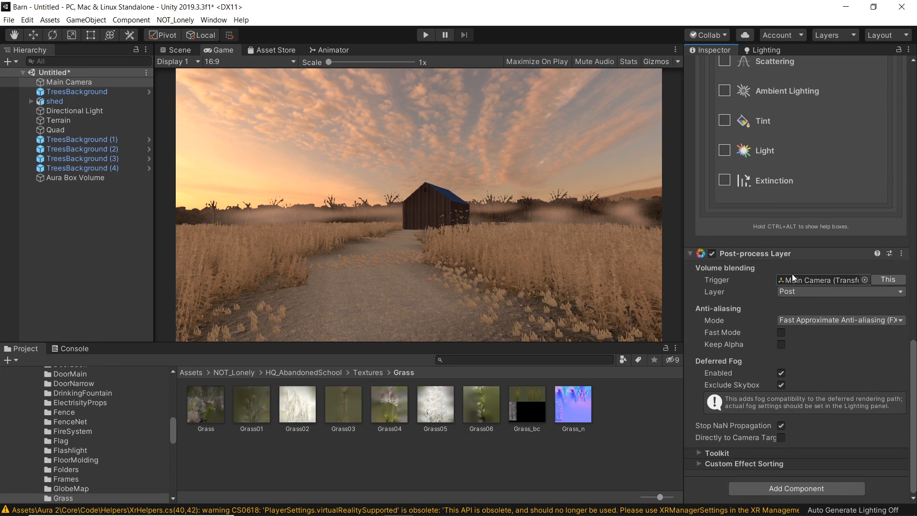
Step: Add a Post-process Volume component to the Main Camera
left_click(795, 488)
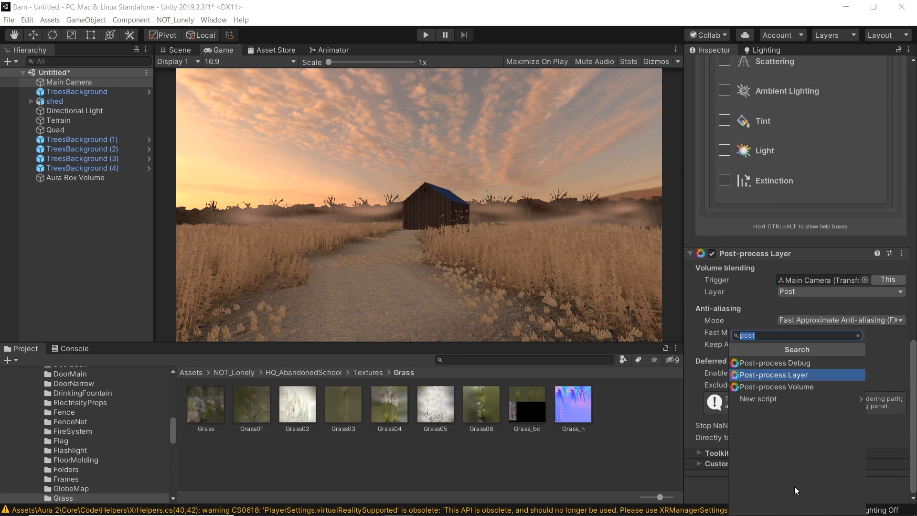
left_click(791, 389)
left_click_drag(914, 344, 914, 420)
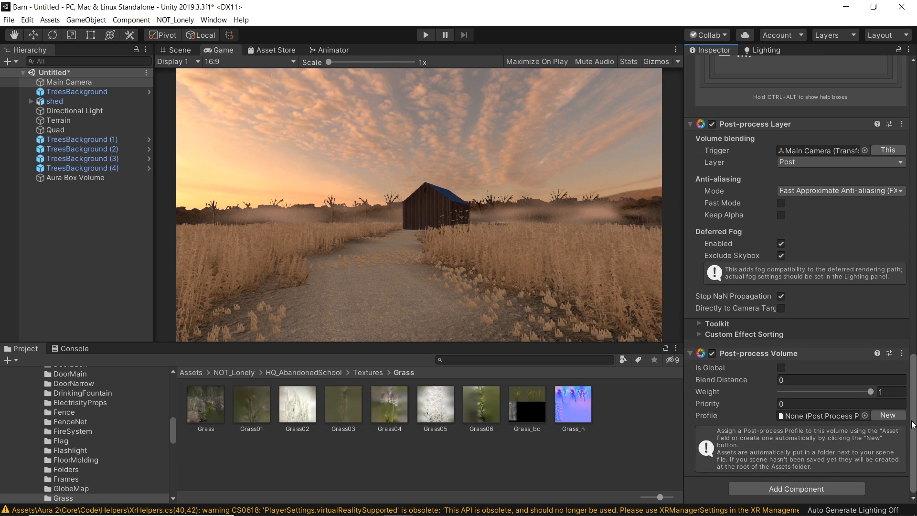
Step: Make the Post-process Volume global and create a new post-process profile for it
left_click(781, 368)
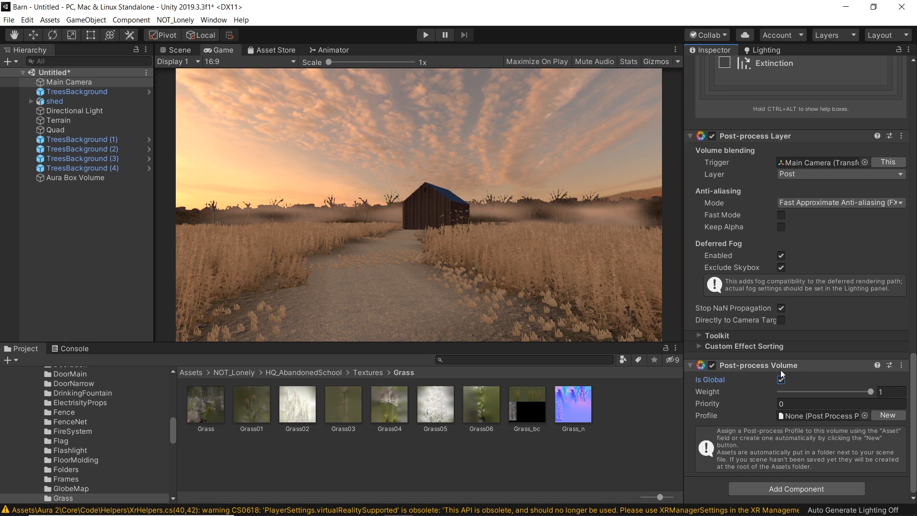
left_click(887, 415)
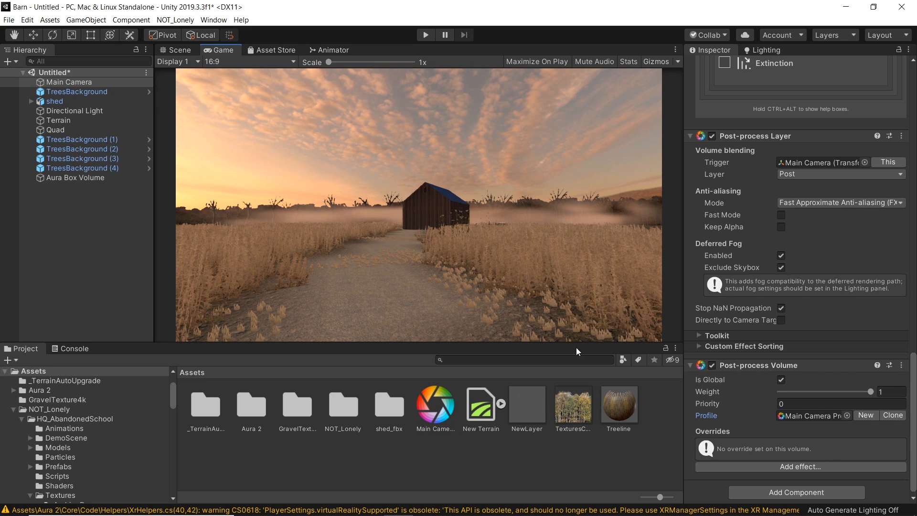
Step: Add a Vignette effect to the volume's profile and expand its settings
left_click(770, 467)
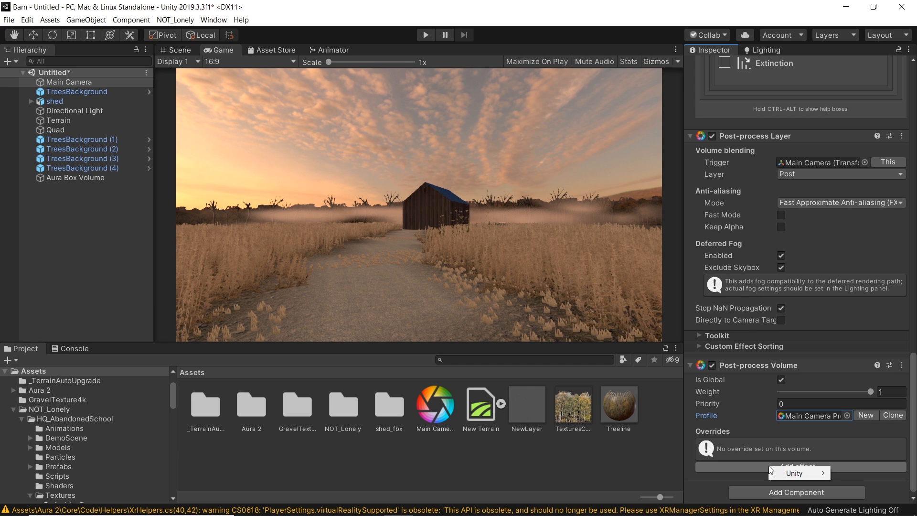
mouse_move(802, 474)
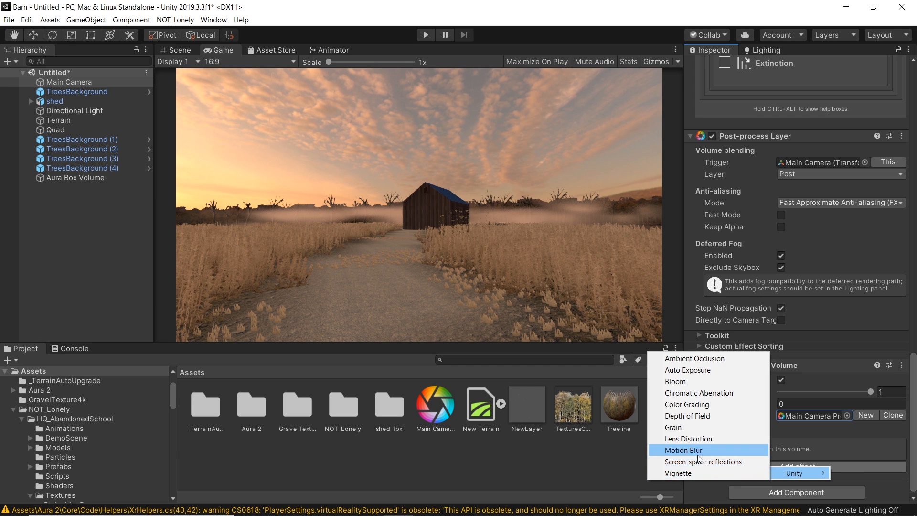
left_click(681, 472)
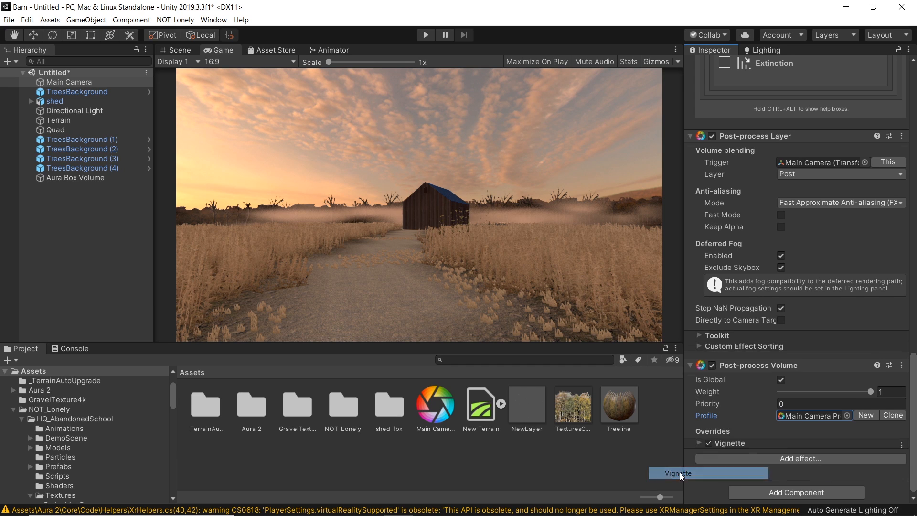
left_click(699, 448)
left_click_drag(912, 395, 907, 445)
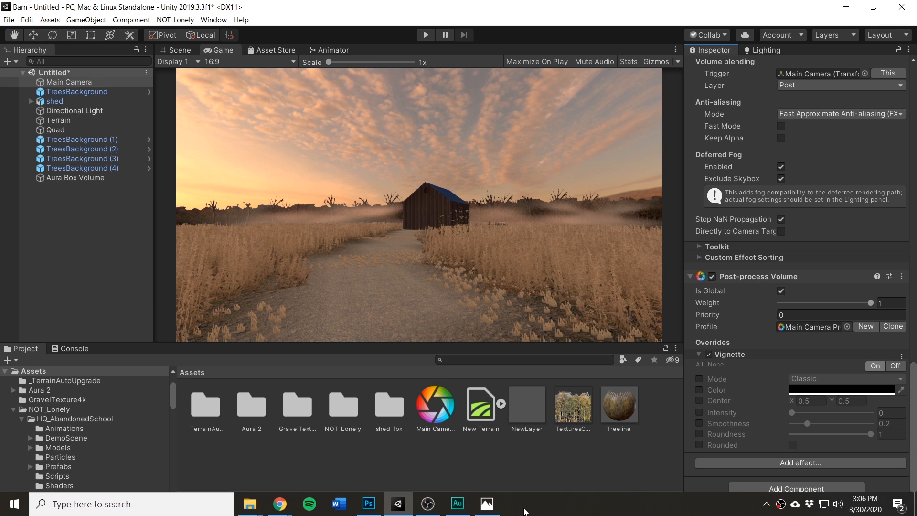
Step: Check the reference barn photo, enable all Vignette overrides, and set intensity to 0.561 and smoothness to 0.297
left_click(488, 504)
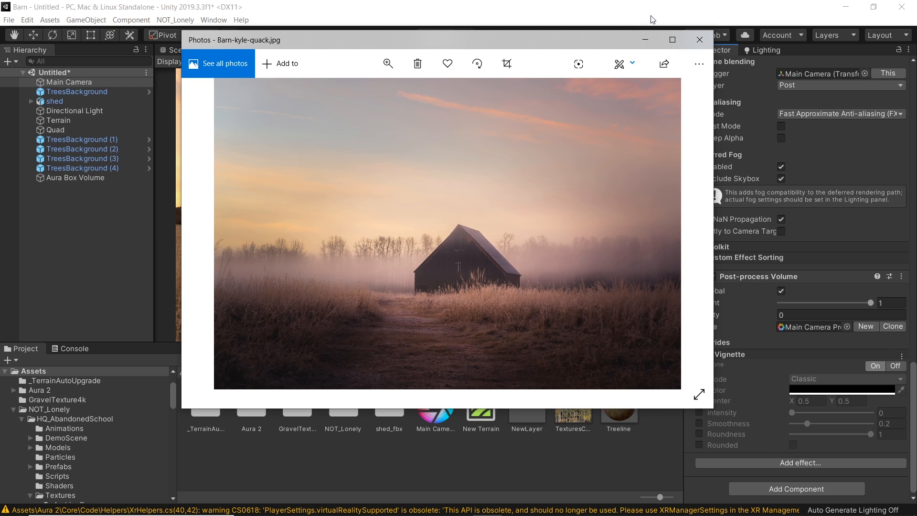
left_click(648, 41)
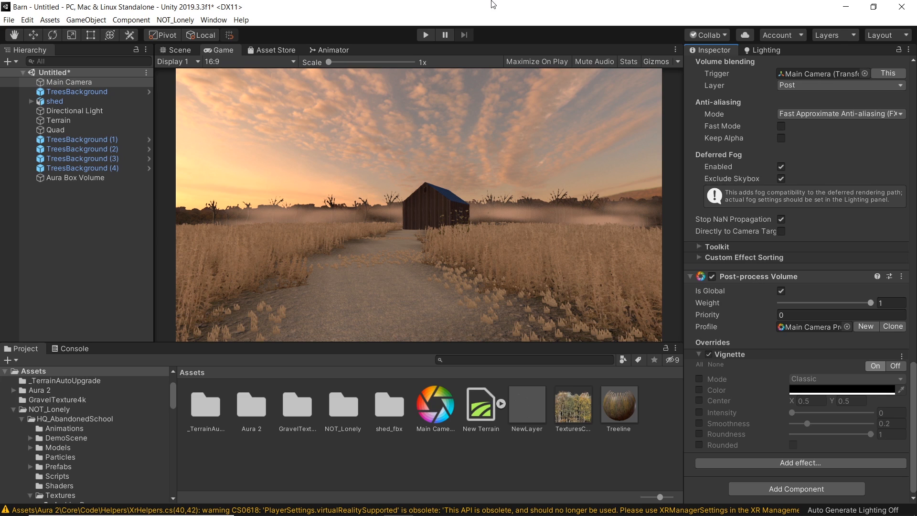
left_click(700, 365)
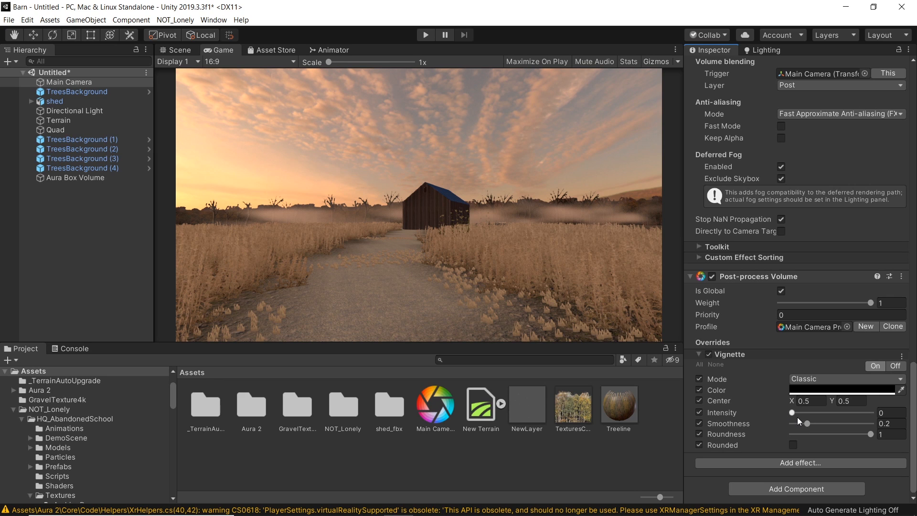
left_click_drag(792, 411, 815, 428)
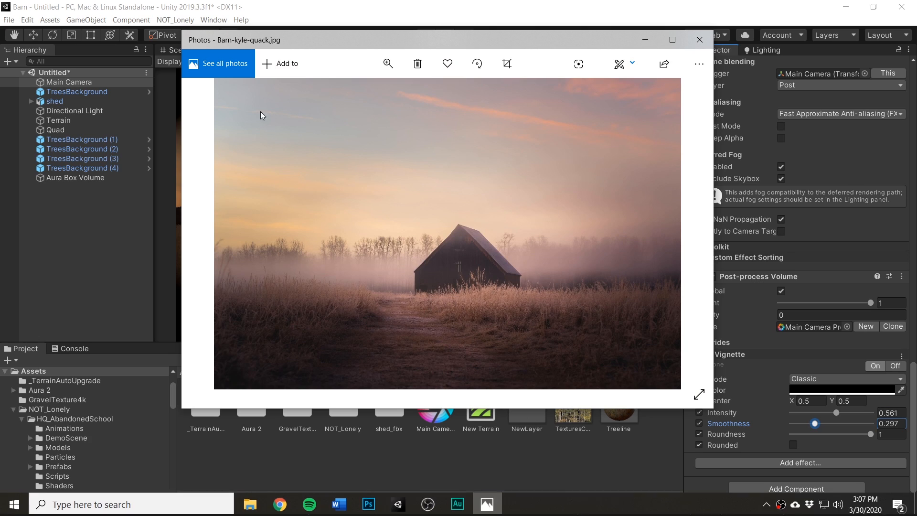
Step: After rechecking the reference photo, set vignette center Y to 0.77, intensity 0.455, smoothness 0.641, roundness 0.879, trying Rounded on and off
left_click(487, 504)
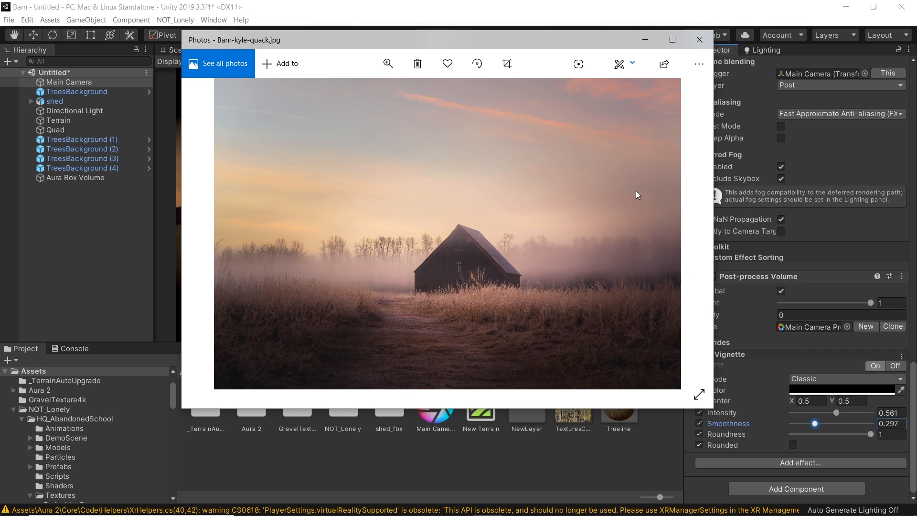
left_click(637, 41)
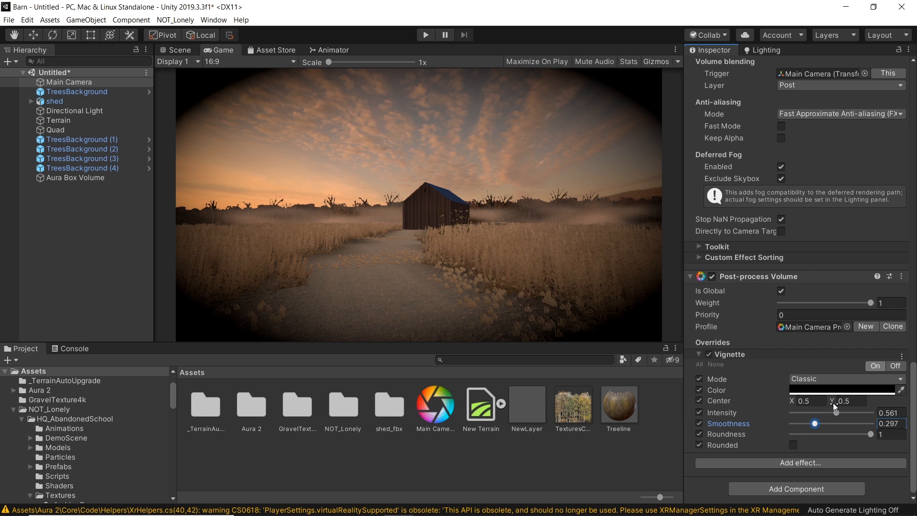
left_click_drag(833, 401, 843, 406)
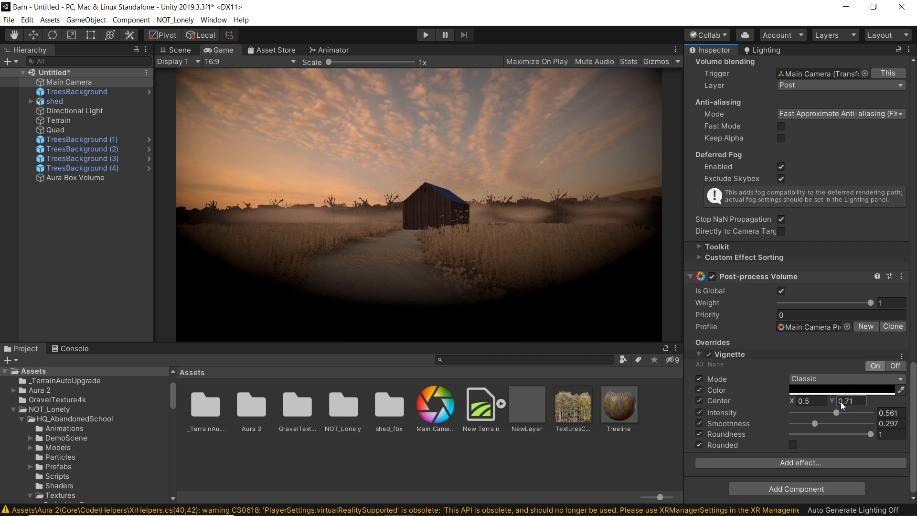
left_click_drag(806, 433, 844, 423)
left_click(837, 402)
left_click(793, 445)
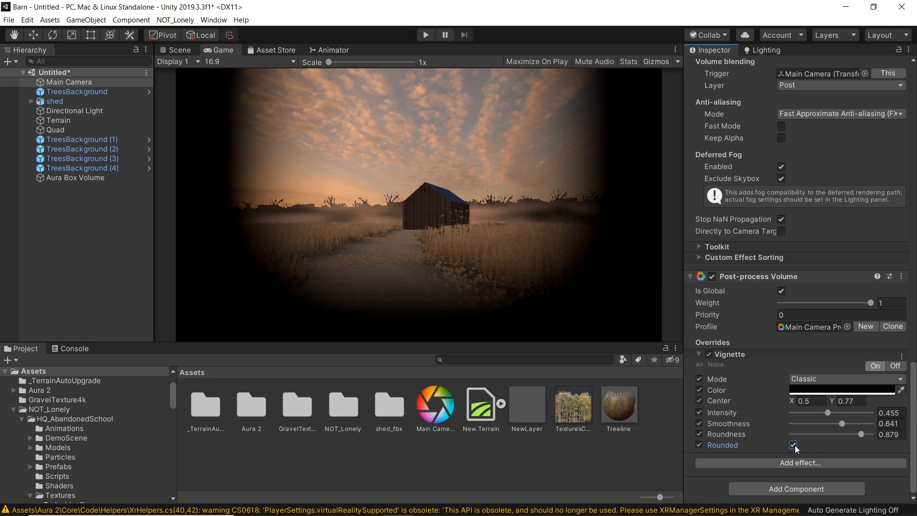
left_click(793, 445)
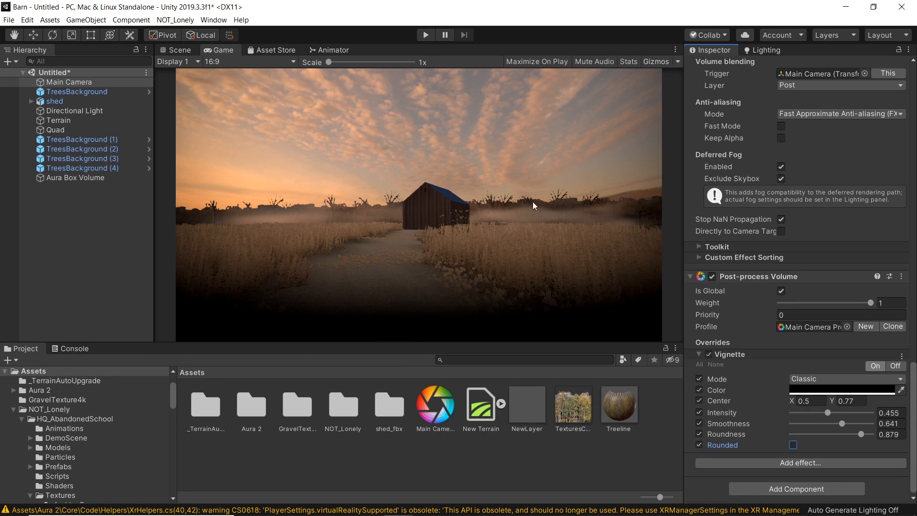
Step: Compare the vignette off and on, and refine intensity to 0.409, smoothness to 0.574 and roundness to 0.871
left_click(709, 355)
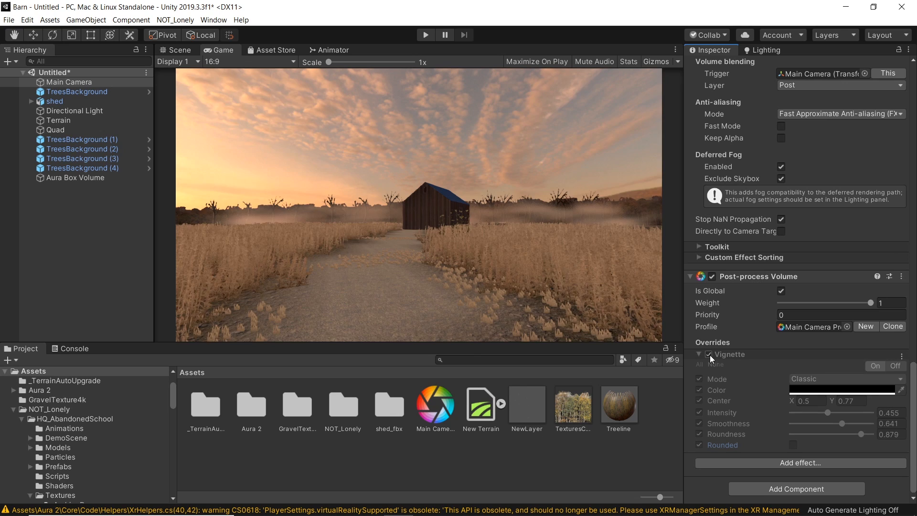
left_click(709, 354)
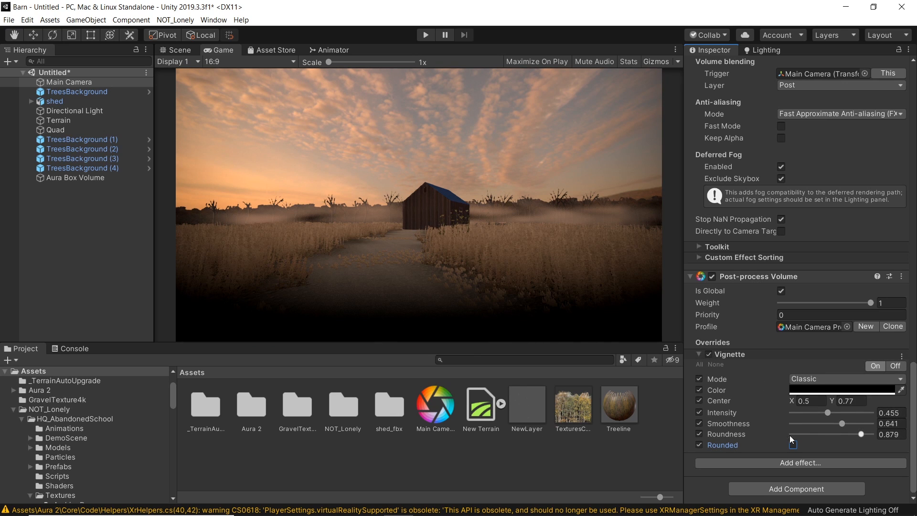
left_click_drag(828, 413, 861, 434)
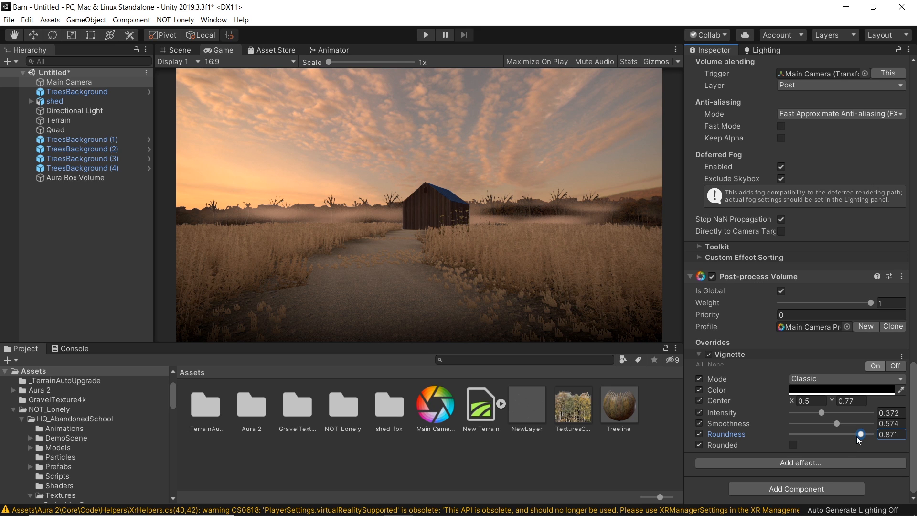
mouse_move(819, 412)
left_mouse_down()
mouse_move(741, 411)
mouse_move(862, 414)
mouse_move(806, 423)
mouse_move(824, 430)
left_mouse_up()
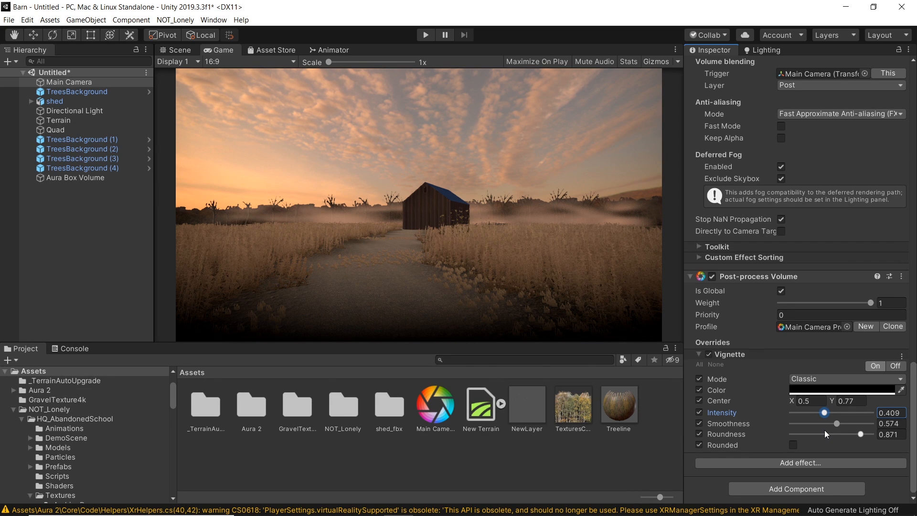
Step: Add a Bloom effect to the volume profile and expand its settings
left_click(777, 463)
mouse_move(781, 469)
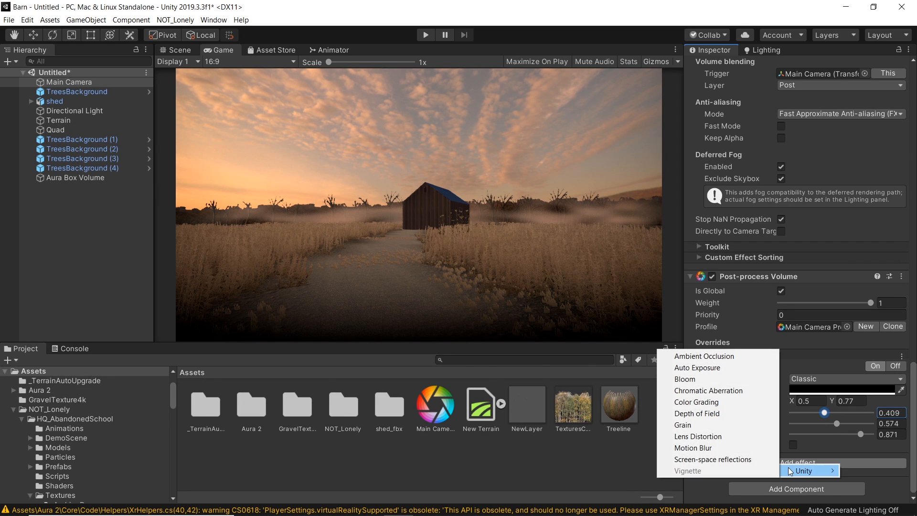
left_click(734, 377)
scroll(707, 445, "down", 1)
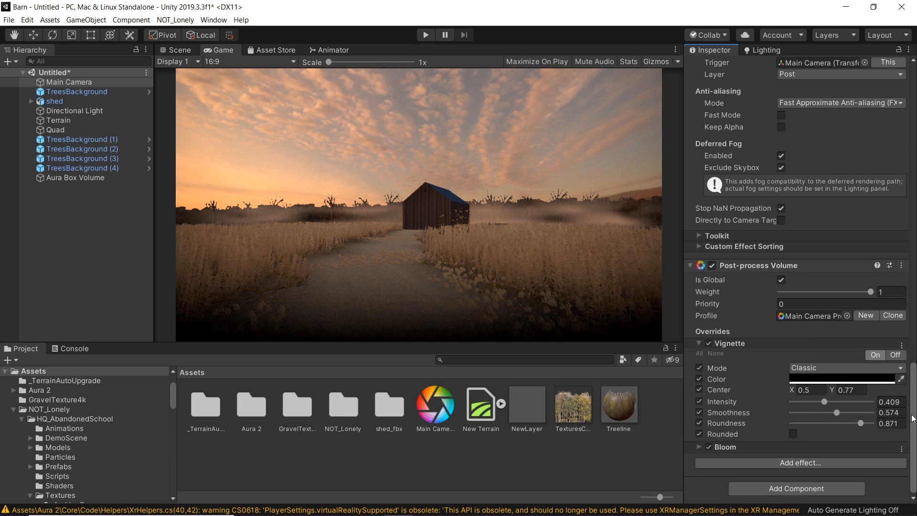
left_click(699, 447)
scroll(793, 420, "down", 5)
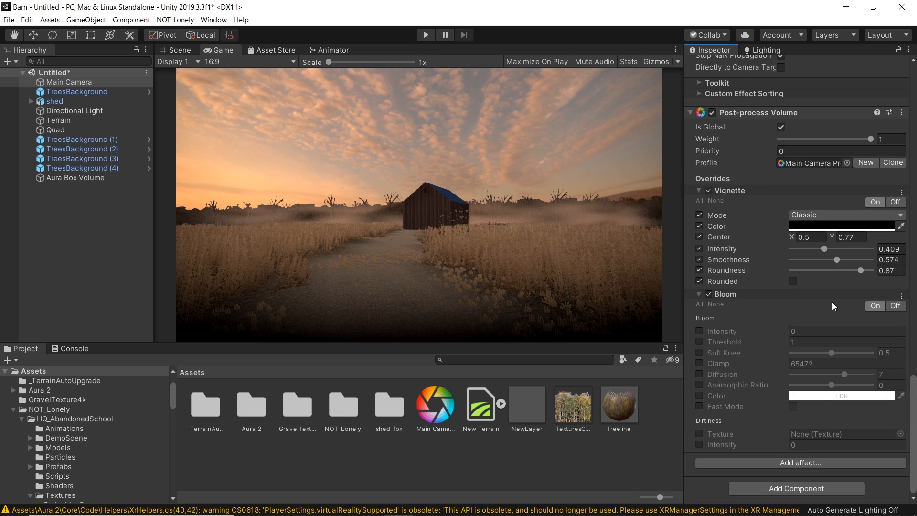
Step: Enable all Bloom overrides and set the bloom intensity to 5.51
left_click(700, 305)
left_click_drag(776, 327, 861, 317)
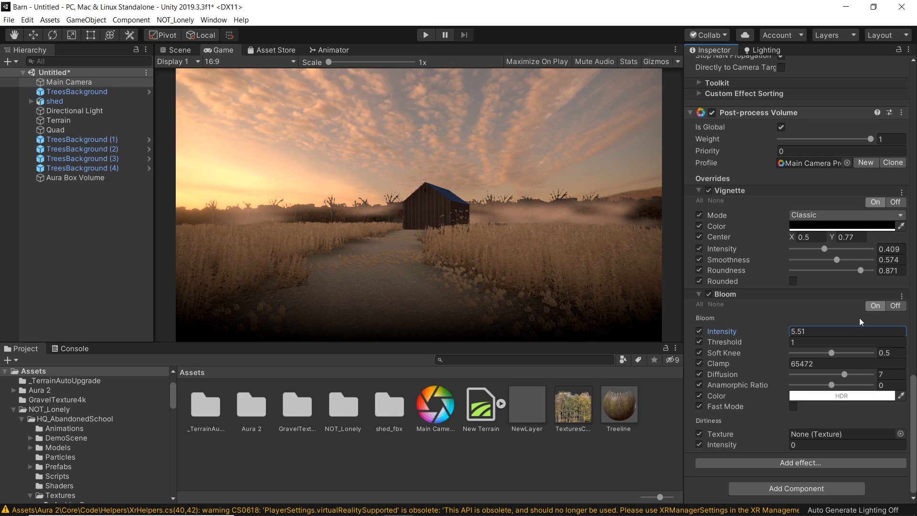
Step: Check the reference photo and set the bloom threshold to 0.42 and intensity to 2.12
left_click(498, 502)
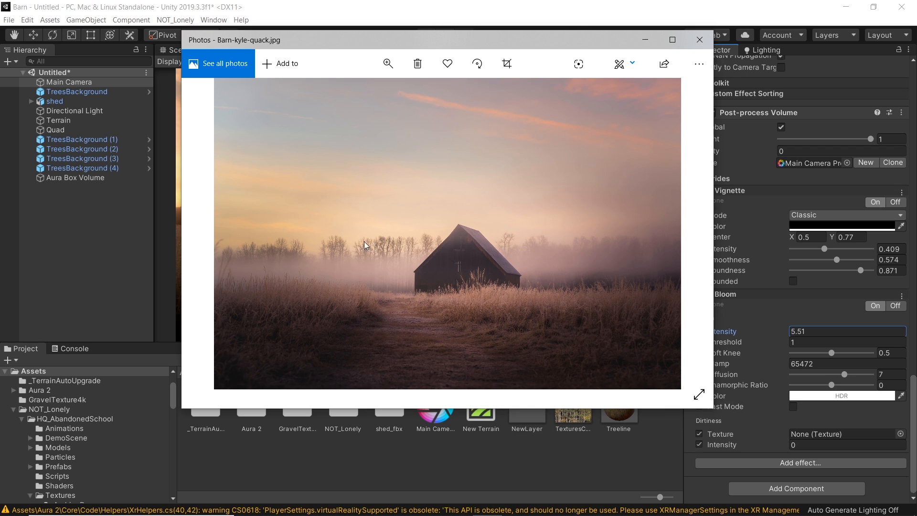
left_click(651, 41)
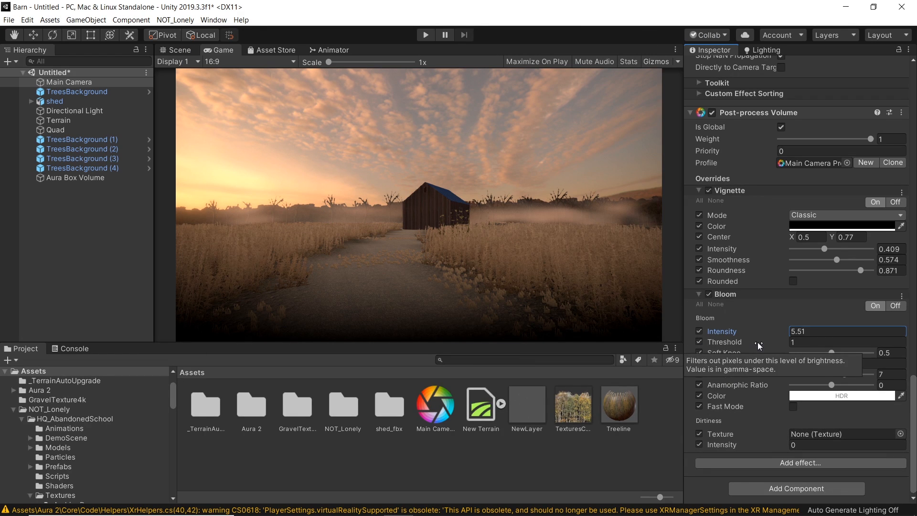
left_click_drag(761, 342, 829, 342)
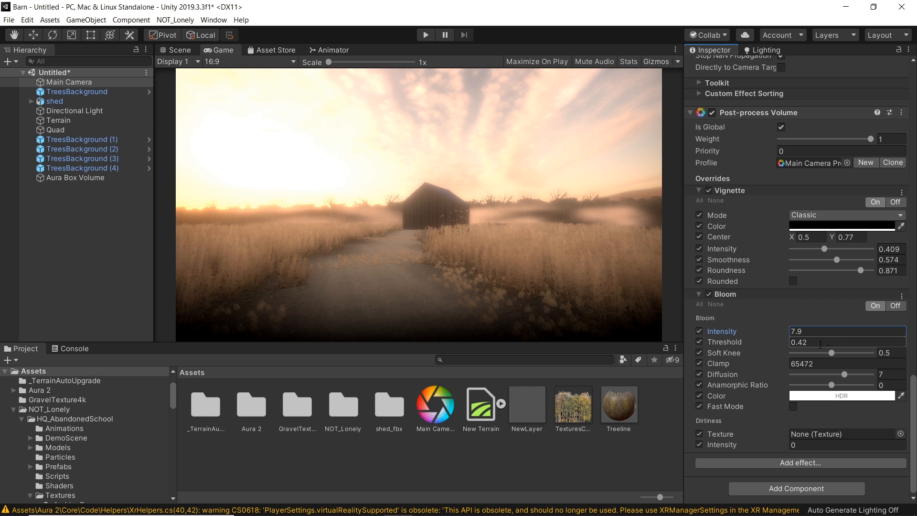
left_click_drag(775, 331, 752, 334)
left_click_drag(743, 334, 752, 332)
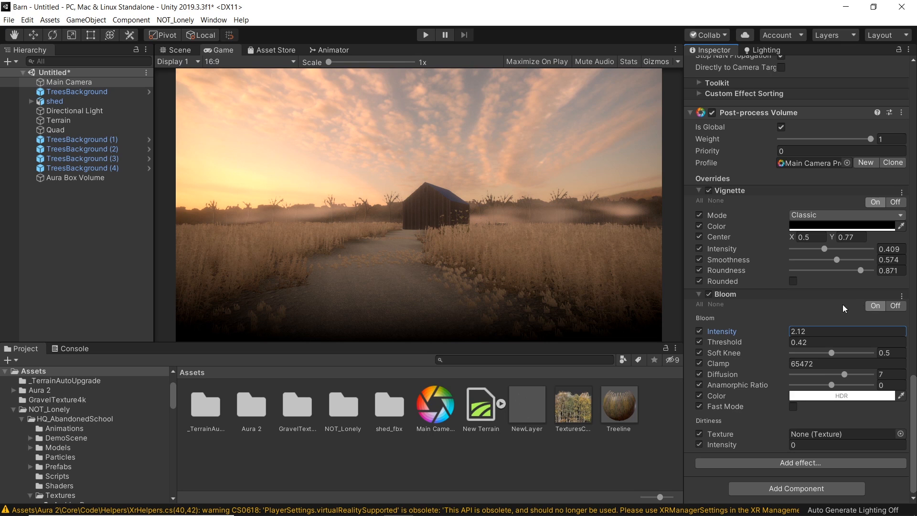
Step: Toggle the Bloom effect off and on to compare its look
left_click(708, 293)
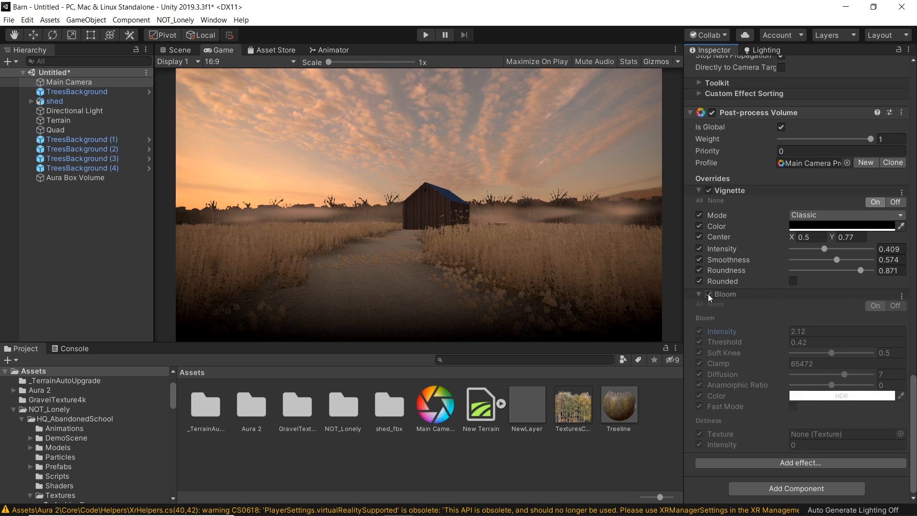
left_click(708, 294)
left_click(708, 294)
left_click(708, 294)
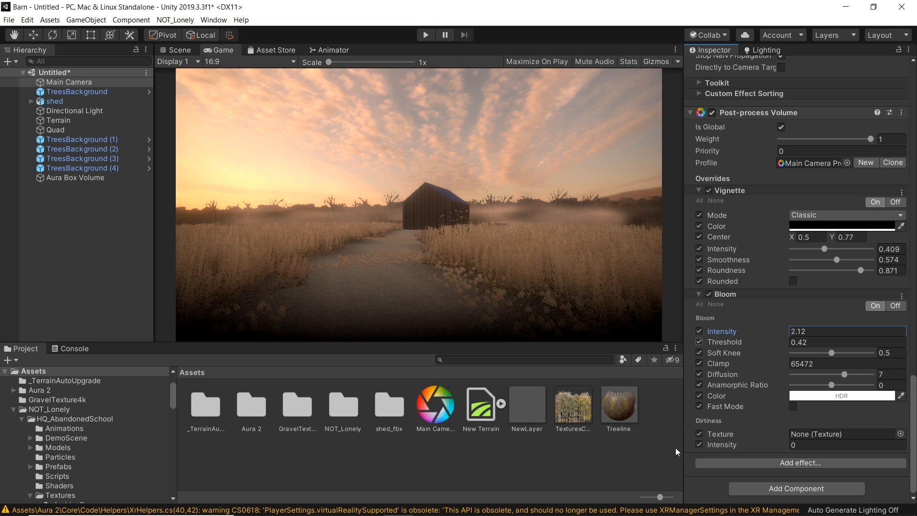
Step: Add a Depth of Field effect to the profile and enable all its overrides
left_click(796, 463)
mouse_move(796, 469)
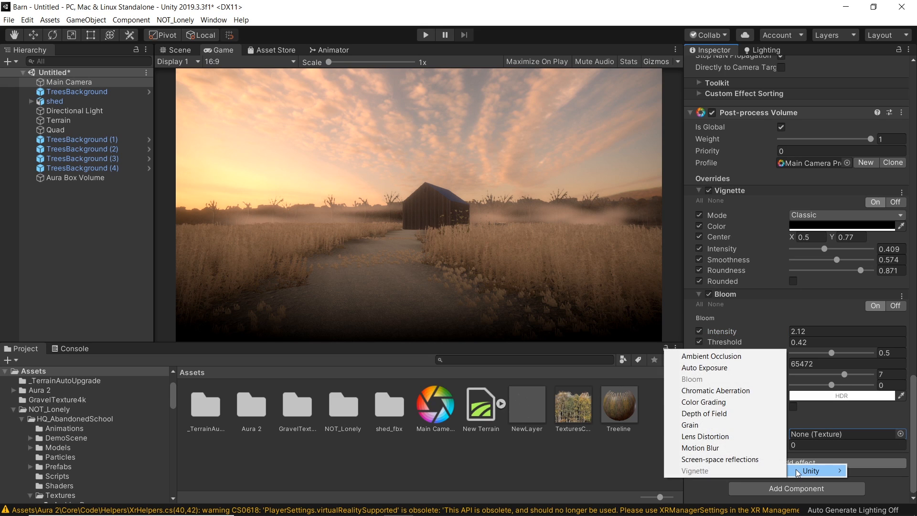
left_click(699, 413)
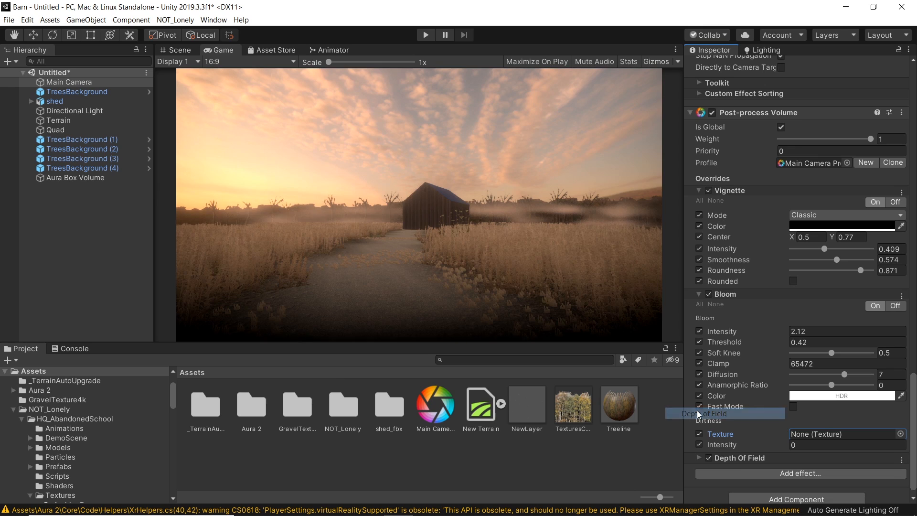
left_click(698, 458)
scroll(831, 405, "down", 3)
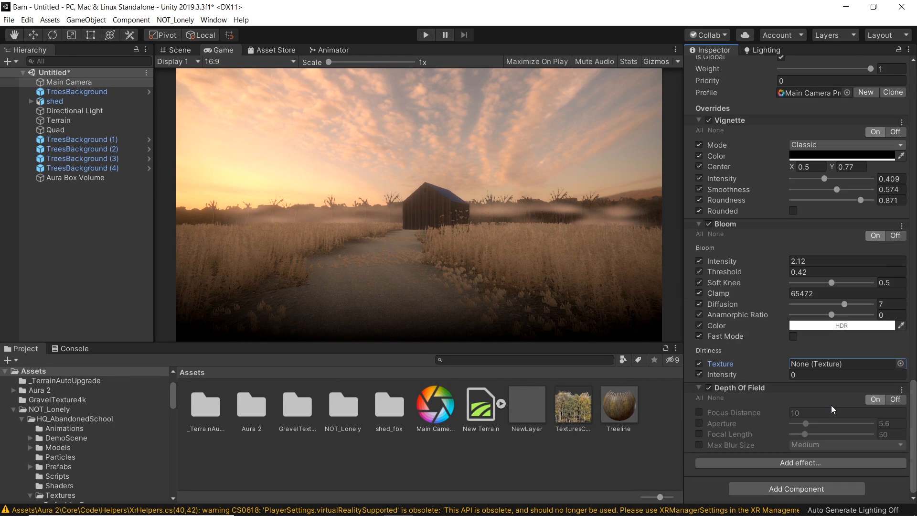
left_click(698, 399)
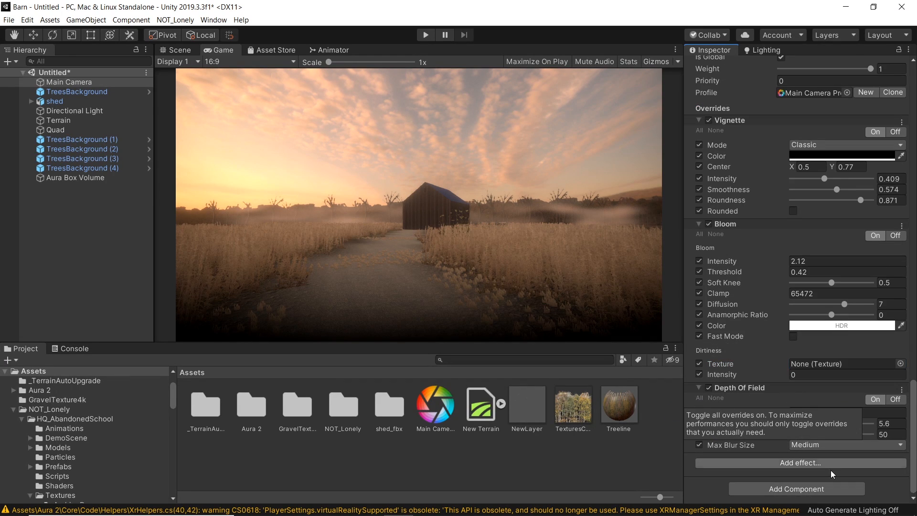
Step: Set depth of field focus distance to 18.55, aperture to 10.5 and focal length to 110
left_click_drag(804, 422, 830, 434)
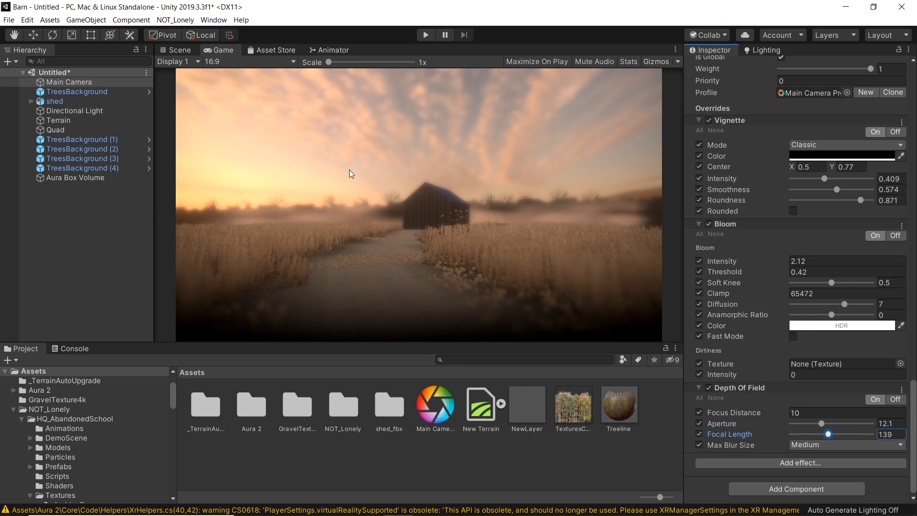
left_click_drag(773, 413, 836, 396)
mouse_move(830, 436)
left_mouse_down()
mouse_move(767, 432)
mouse_move(841, 428)
mouse_move(786, 423)
mouse_move(807, 425)
mouse_move(799, 416)
mouse_move(810, 429)
mouse_move(832, 428)
mouse_move(821, 429)
left_mouse_up()
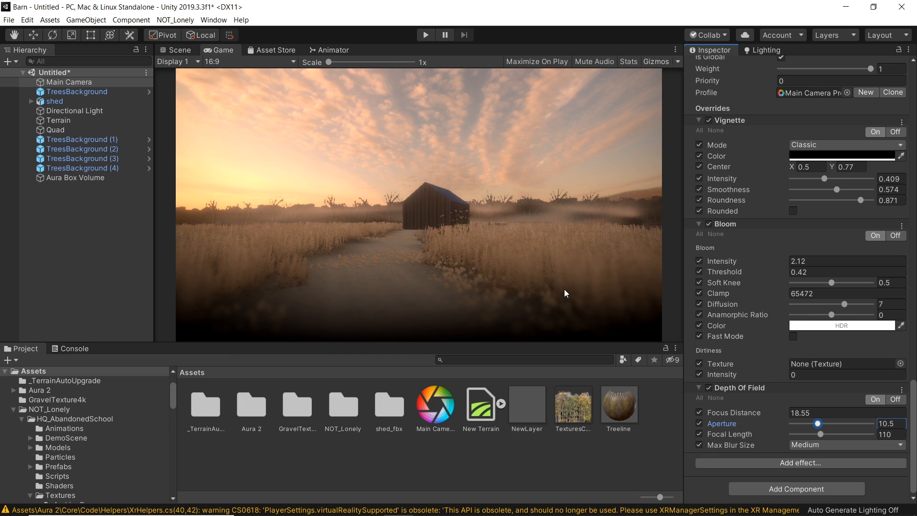
Step: Set the depth of field focal length to 162 and aperture to 21.4
left_click_drag(821, 434, 834, 435)
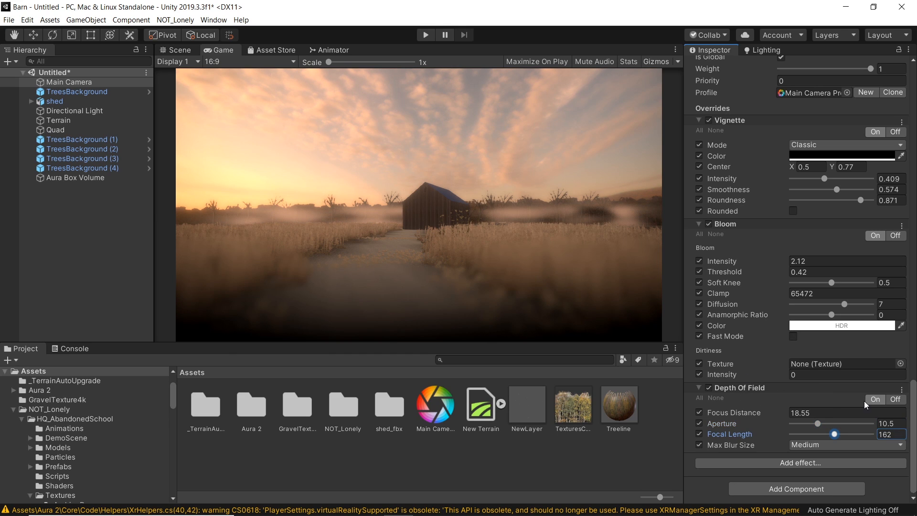
left_click_drag(820, 423, 845, 425)
Step: Toggle the Depth of Field effect off and on to compare its look
left_click(709, 388)
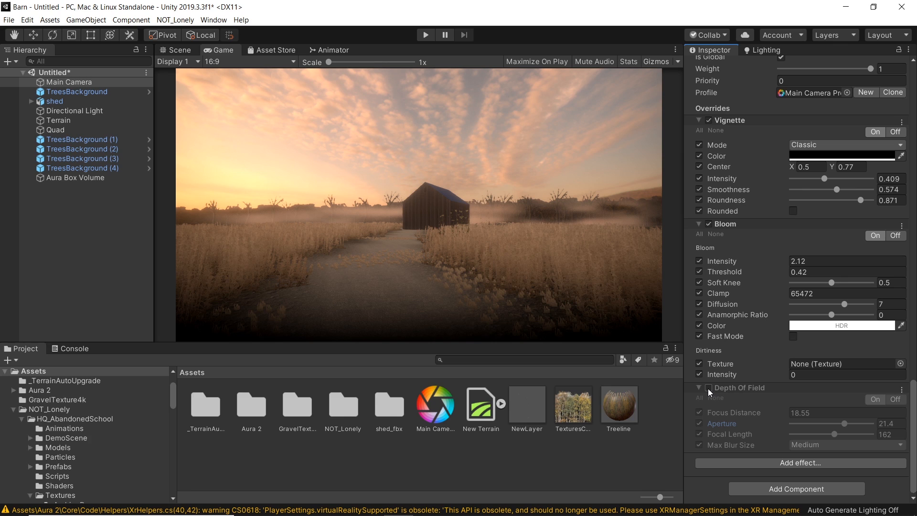
left_click(708, 388)
left_click(708, 389)
left_click(708, 388)
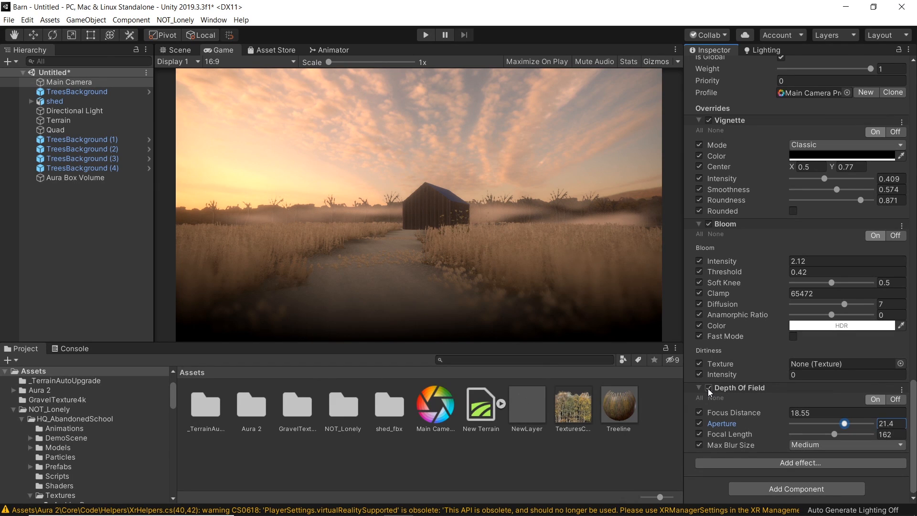
left_click(708, 389)
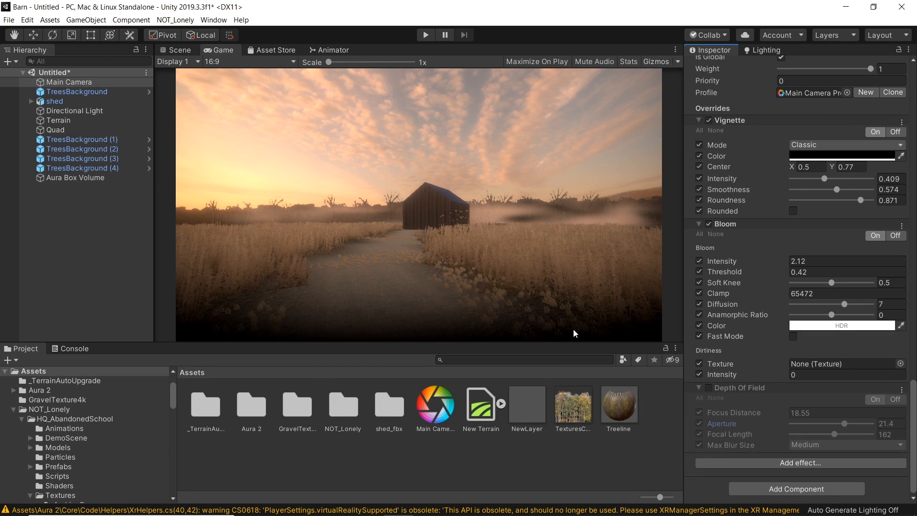
left_click(708, 388)
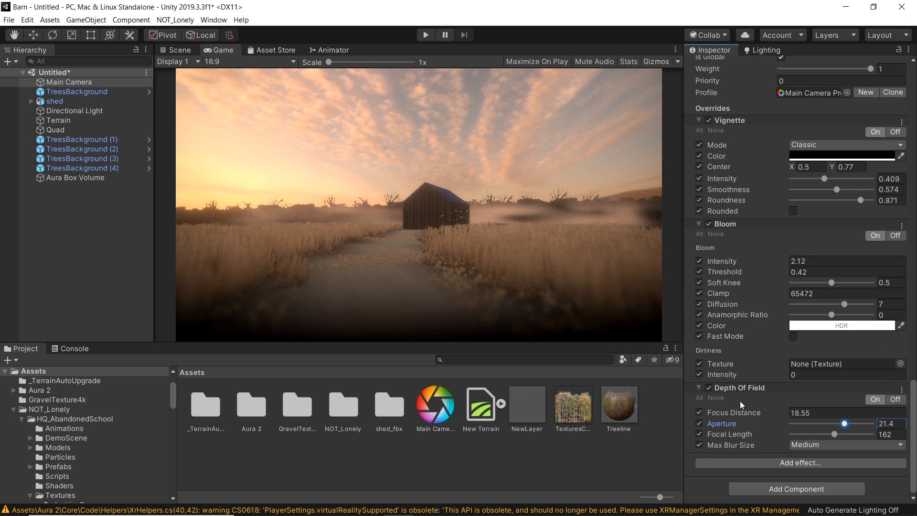
Step: Add a Grain effect to the profile and enable all its overrides
left_click(801, 466)
mouse_move(829, 473)
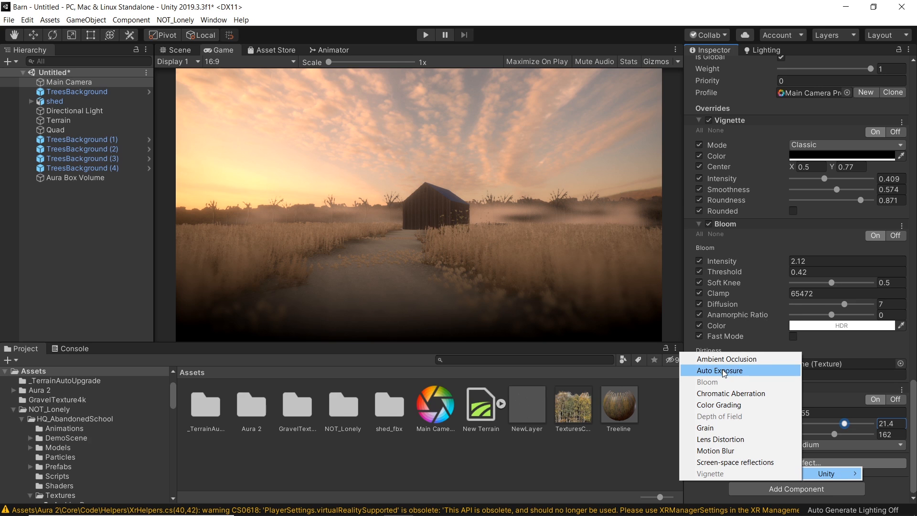
left_click(731, 427)
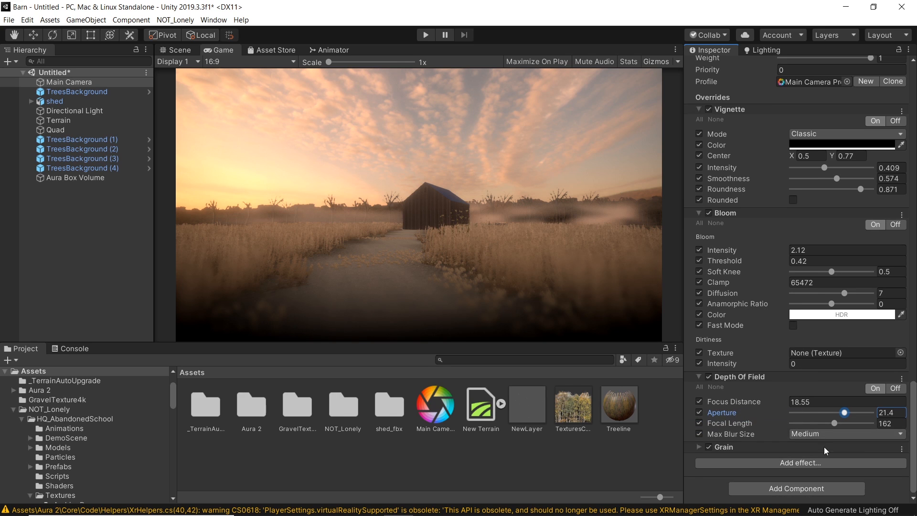
scroll(794, 432, "down", 3)
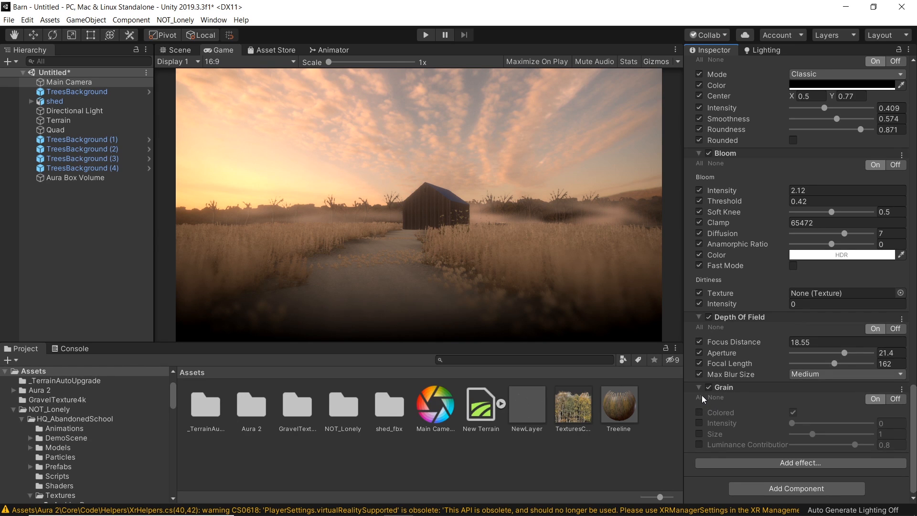
left_click(700, 396)
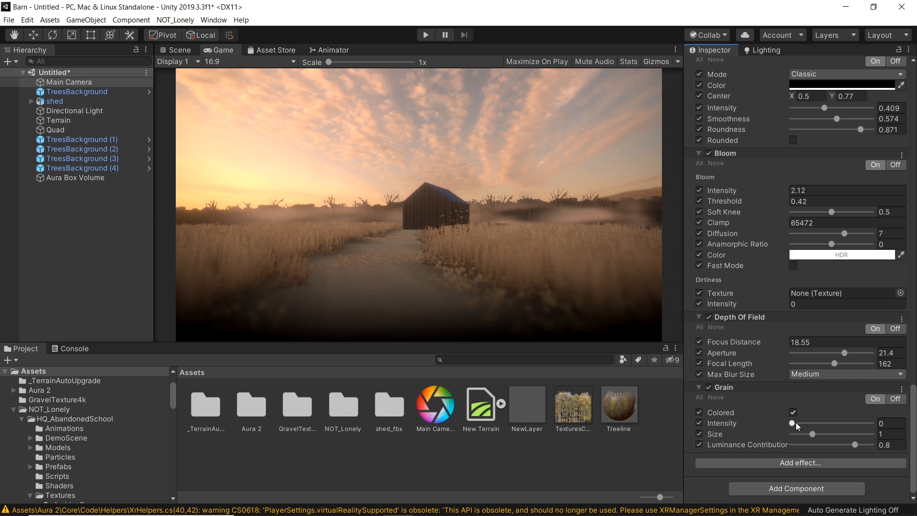
Step: Set grain intensity to 0.568 and size to 0.59 with Colored disabled, and preview the scene in Play mode
left_click_drag(793, 423, 817, 426)
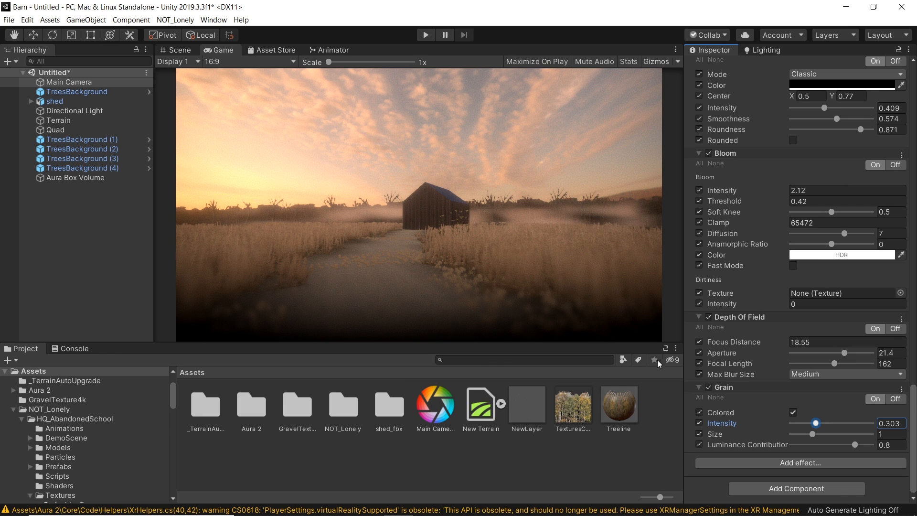
left_click_drag(816, 424, 850, 427)
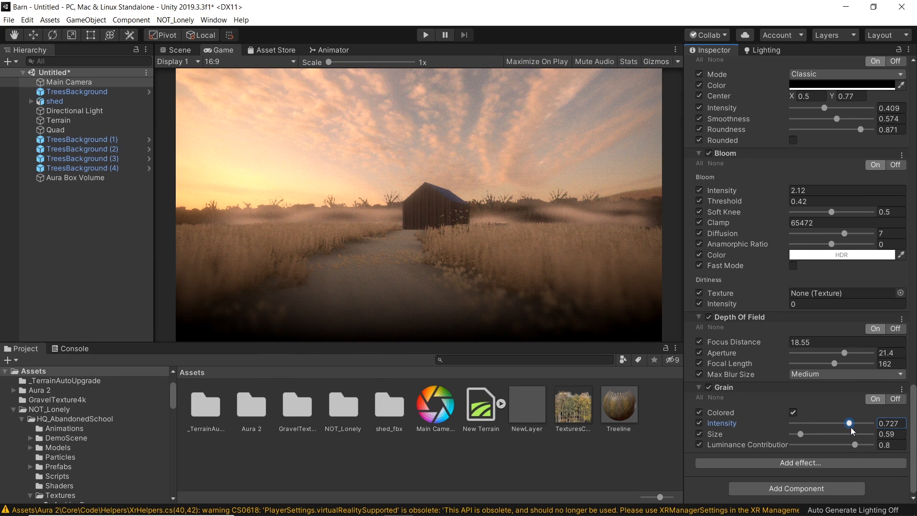
left_click(793, 413)
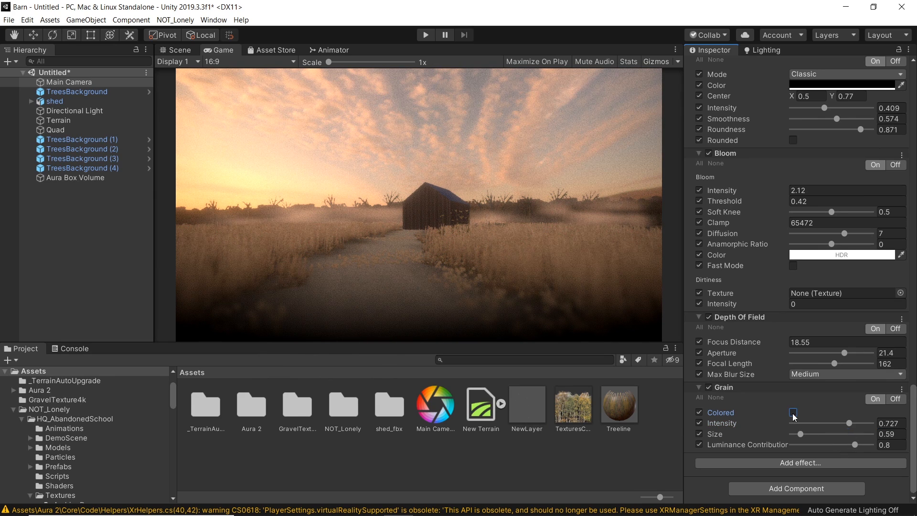
mouse_move(849, 424)
left_mouse_down()
mouse_move(819, 423)
mouse_move(836, 423)
left_mouse_up()
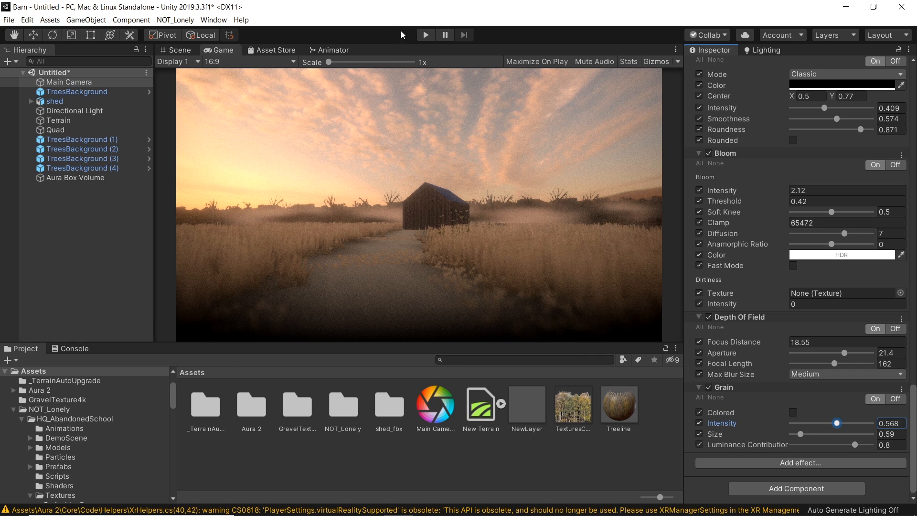
left_click(426, 35)
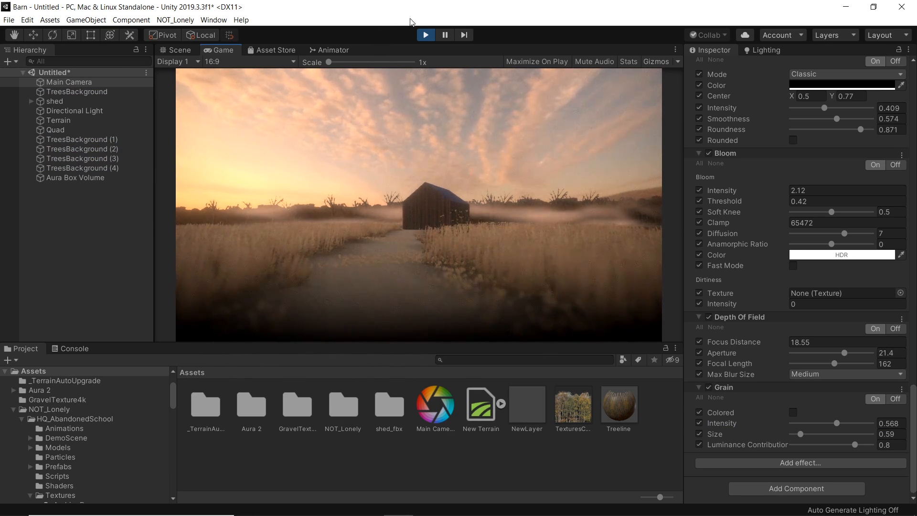
left_click(426, 35)
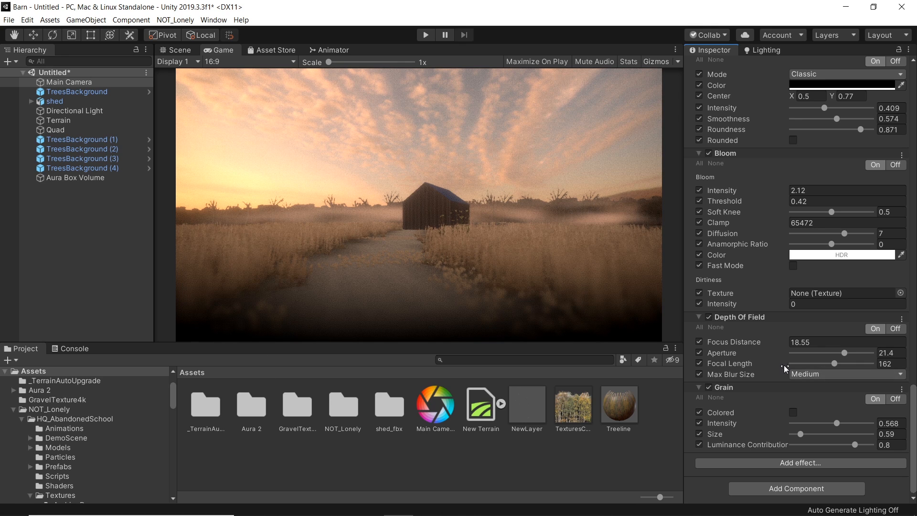
Step: Add a Color Grading effect to the profile and enable all its overrides
left_click(789, 461)
mouse_move(794, 466)
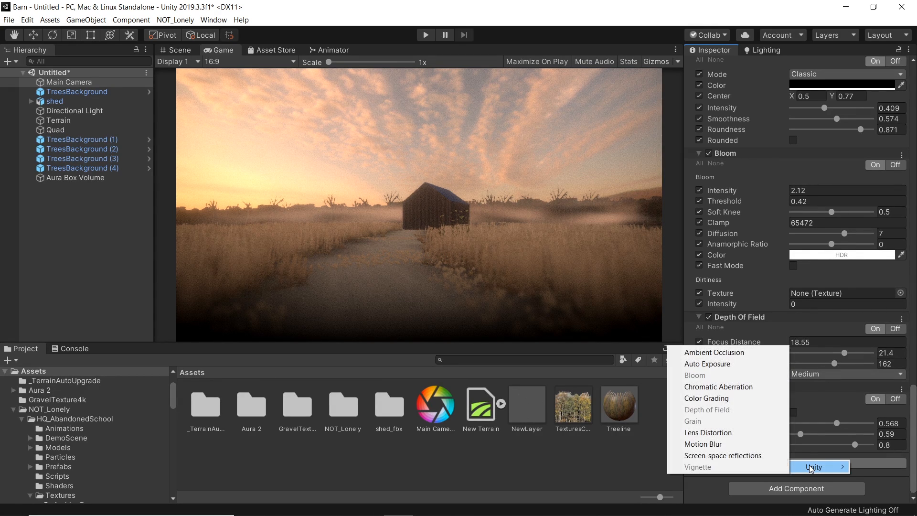
left_click(726, 400)
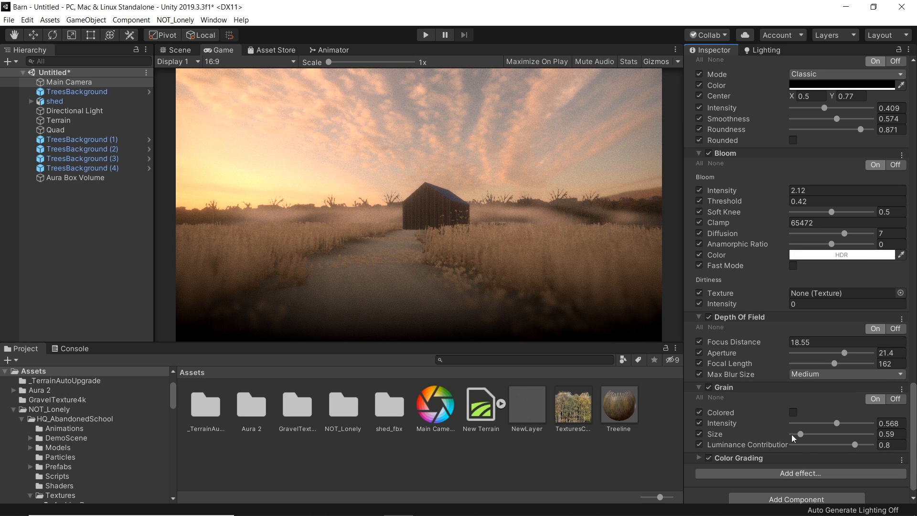
left_click(699, 458)
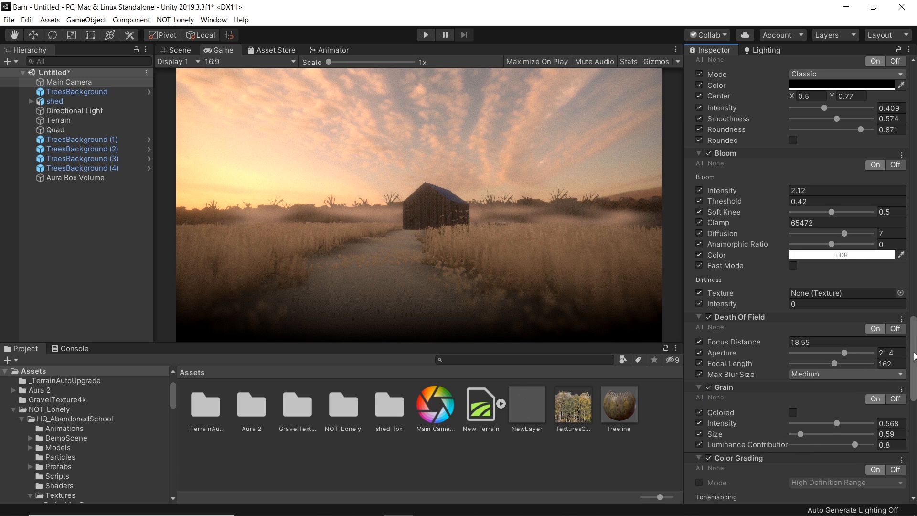
scroll(916, 387, "down", 5)
left_click_drag(915, 385, 914, 383)
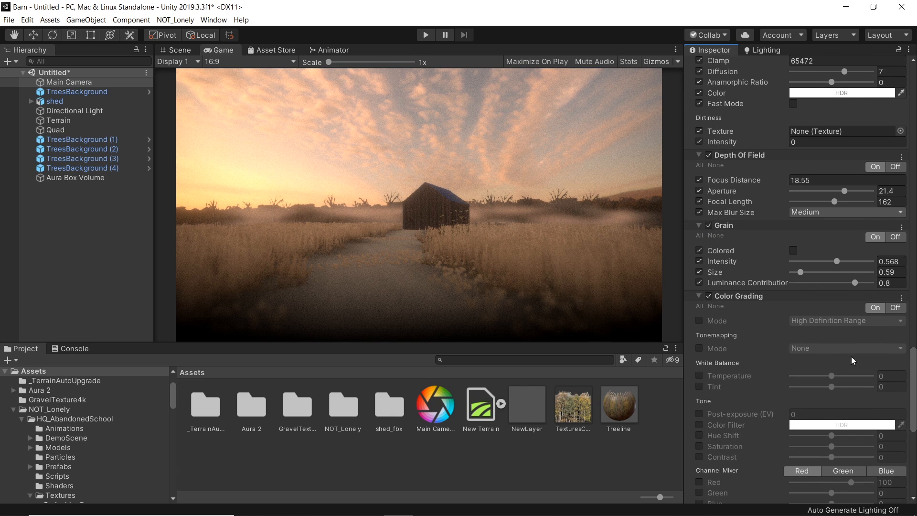
left_click(700, 307)
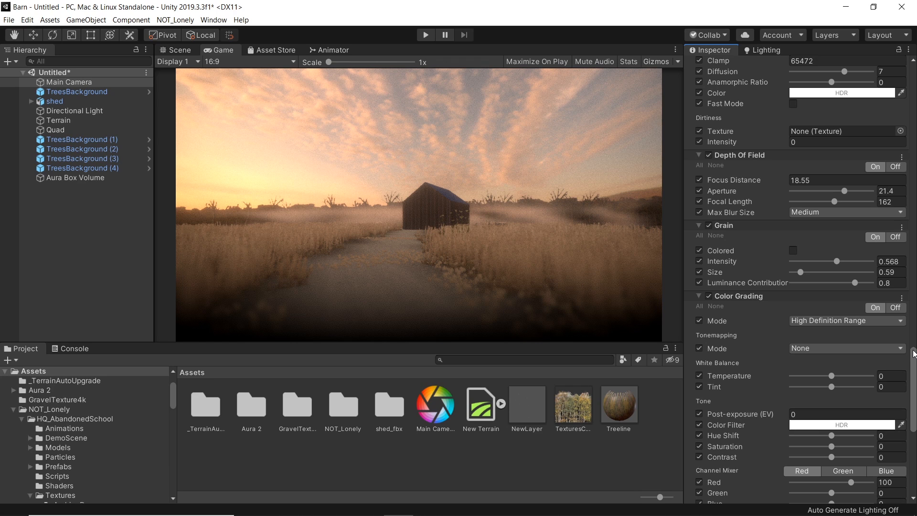
Step: Adjust the color grading trackballs: lift to about -0.02, gamma to about 1.20, and shift gain toward blue
scroll(914, 356, "down", 3)
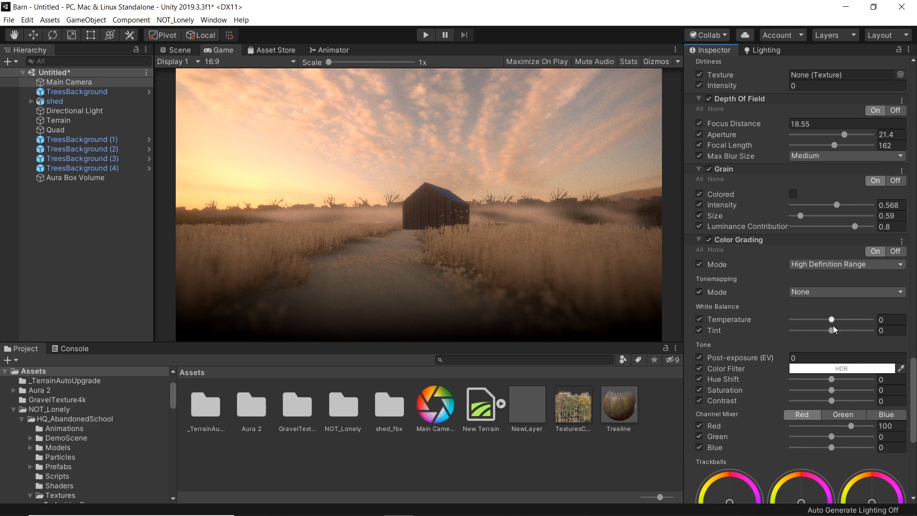
scroll(855, 340, "down", 1)
scroll(875, 363, "up", 2)
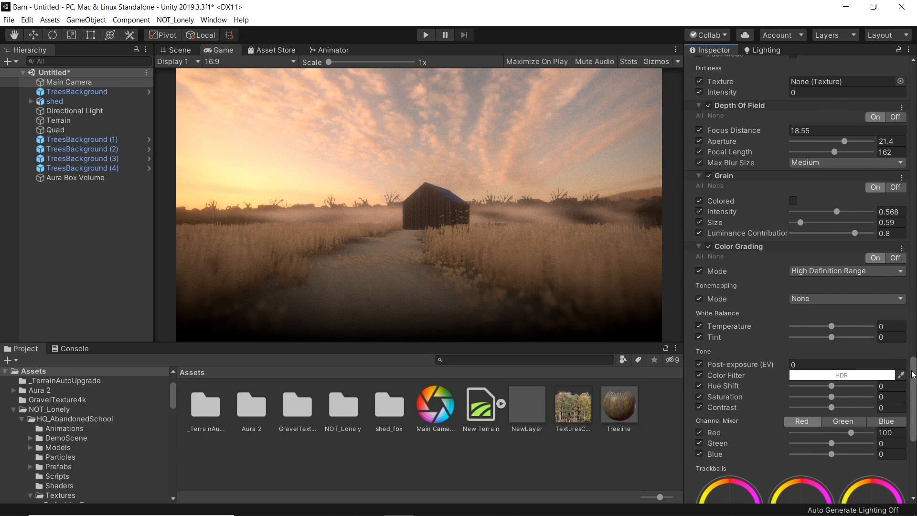
mouse_move(832, 333)
left_mouse_down()
mouse_move(822, 333)
mouse_move(845, 337)
mouse_move(809, 335)
mouse_move(844, 338)
mouse_move(832, 340)
left_mouse_up()
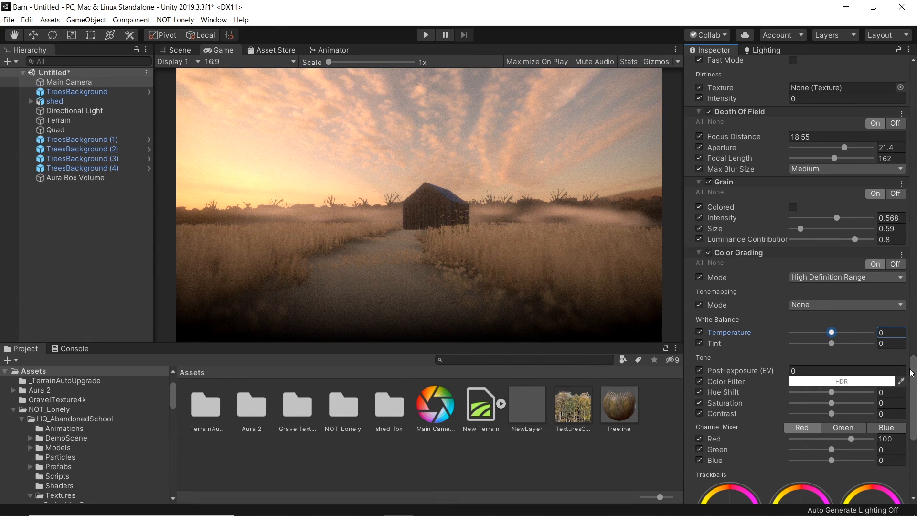
scroll(915, 382, "down", 1)
scroll(915, 382, "down", 5)
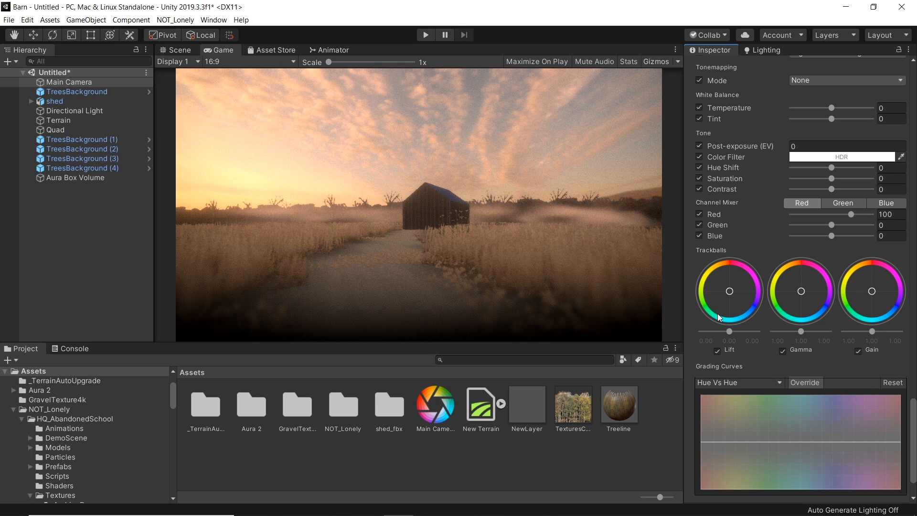
mouse_move(730, 332)
left_mouse_down()
mouse_move(707, 331)
mouse_move(729, 334)
left_mouse_up()
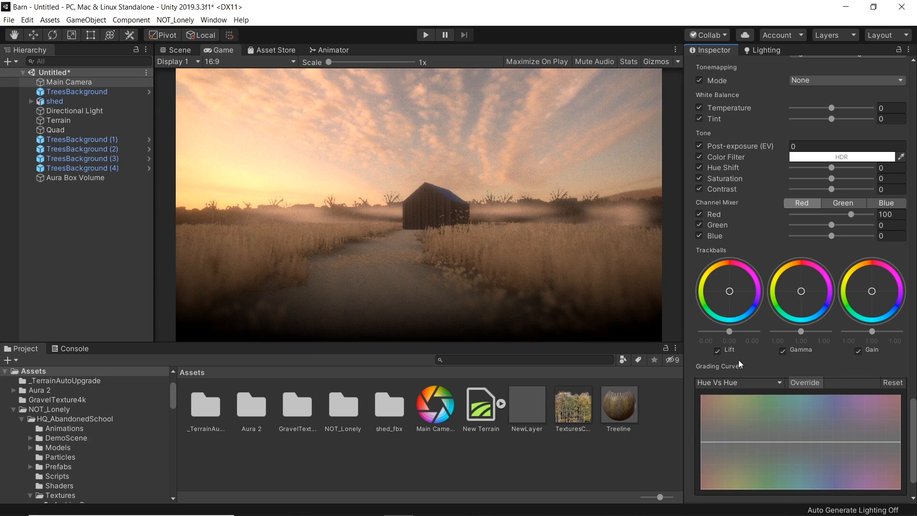
mouse_move(802, 331)
left_mouse_down()
mouse_move(818, 331)
mouse_move(801, 332)
left_mouse_up()
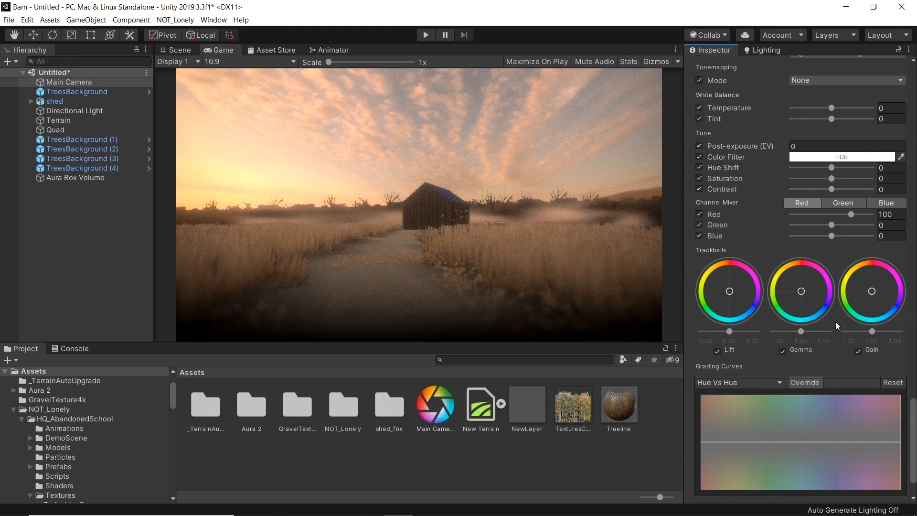
mouse_move(873, 332)
left_mouse_down()
mouse_move(856, 334)
mouse_move(887, 333)
mouse_move(874, 333)
left_mouse_up()
left_click_drag(801, 331, 795, 332)
mouse_move(875, 332)
left_mouse_down()
mouse_move(884, 331)
mouse_move(876, 333)
left_mouse_up()
mouse_move(735, 333)
left_mouse_down()
mouse_move(721, 336)
mouse_move(731, 336)
left_mouse_up()
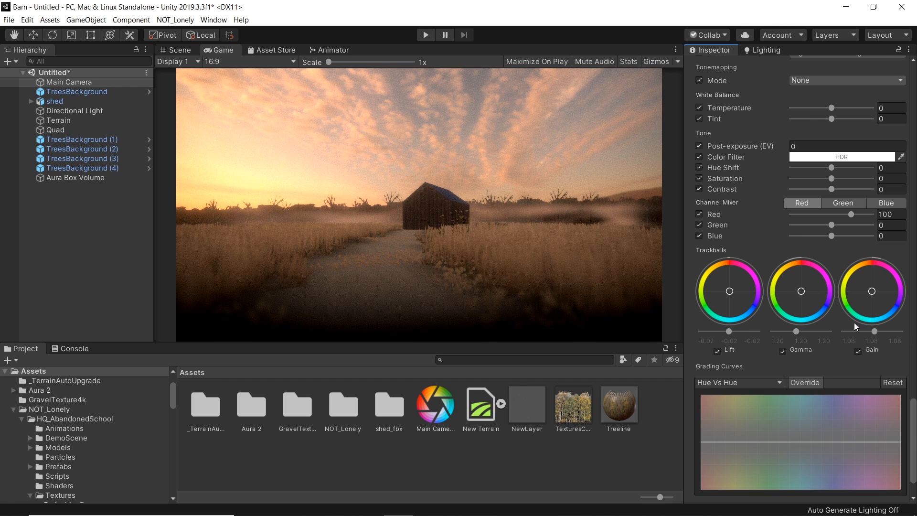
left_click_drag(872, 294, 887, 325)
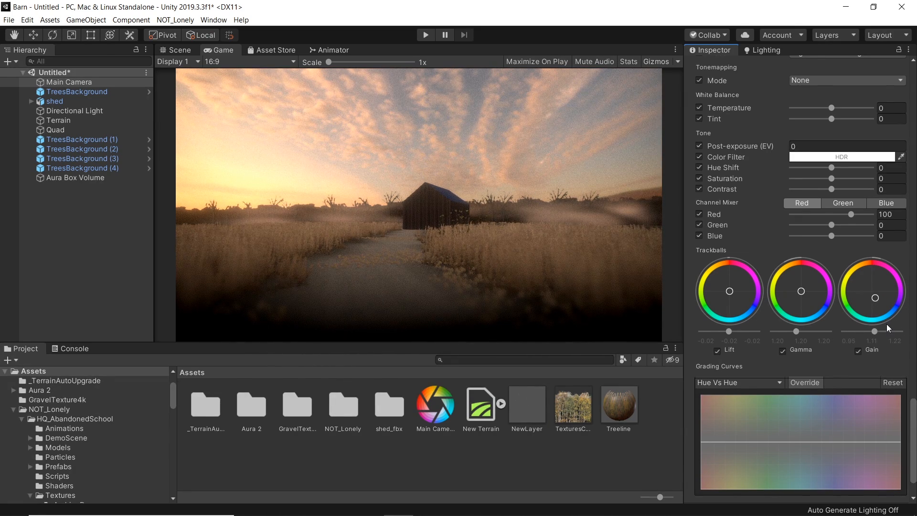
Step: Compare the game view with the reference barn photo
left_click(488, 504)
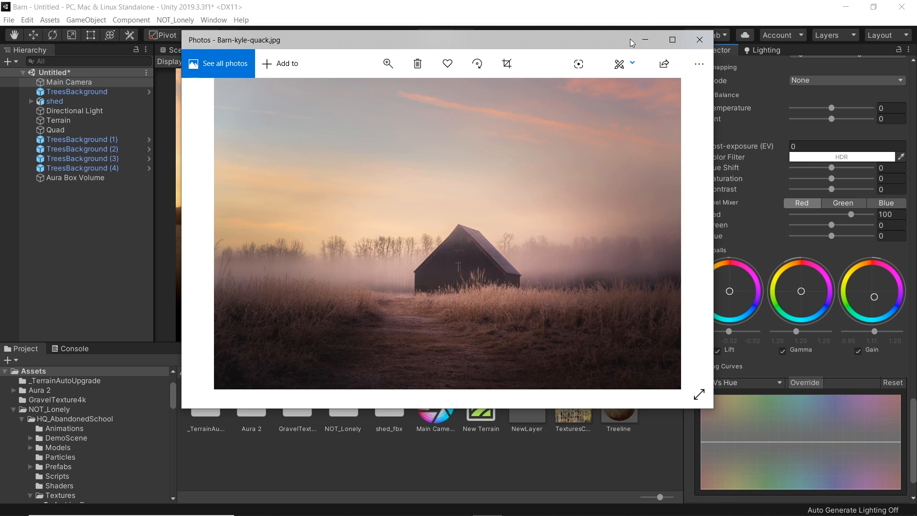
left_click(647, 40)
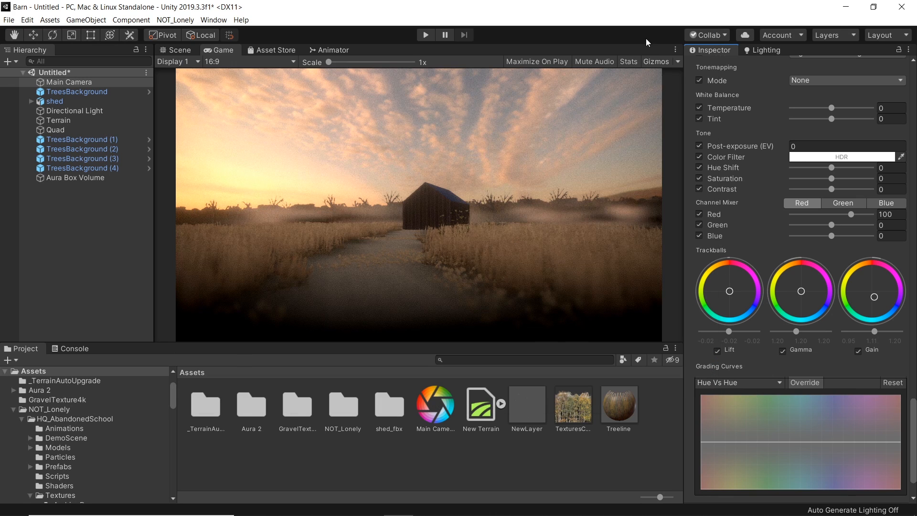
left_click(486, 504)
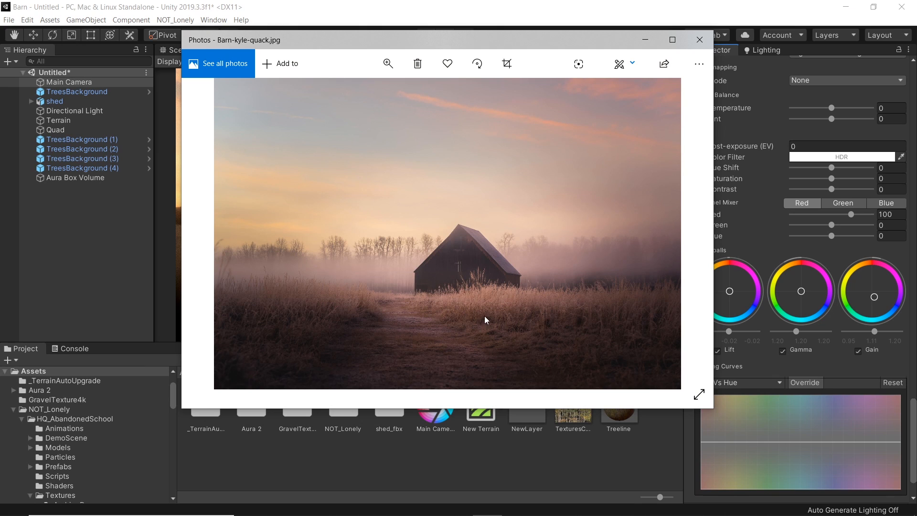
left_click(649, 40)
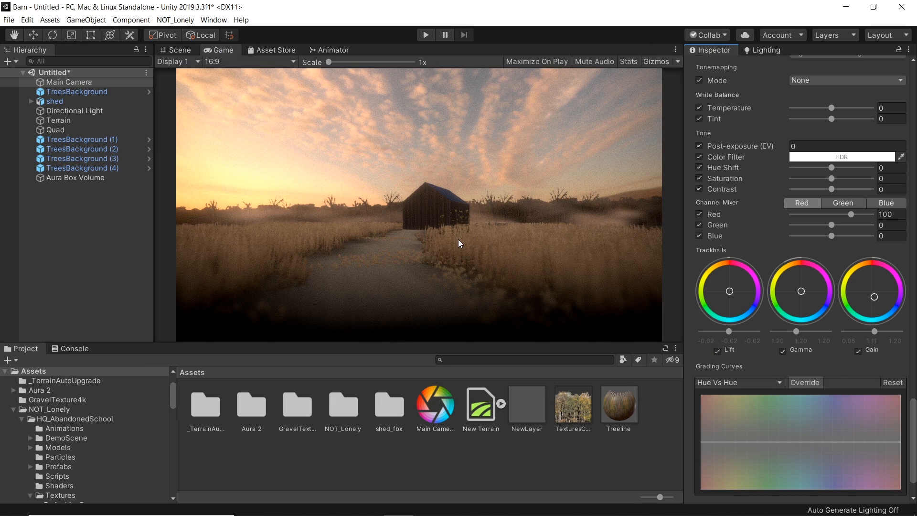
Step: Shift the gamma trackball slightly toward warm and push the gain trackball further toward blue
mouse_move(801, 291)
left_mouse_down()
mouse_move(815, 283)
mouse_move(803, 287)
left_mouse_up()
left_click_drag(873, 299, 893, 286)
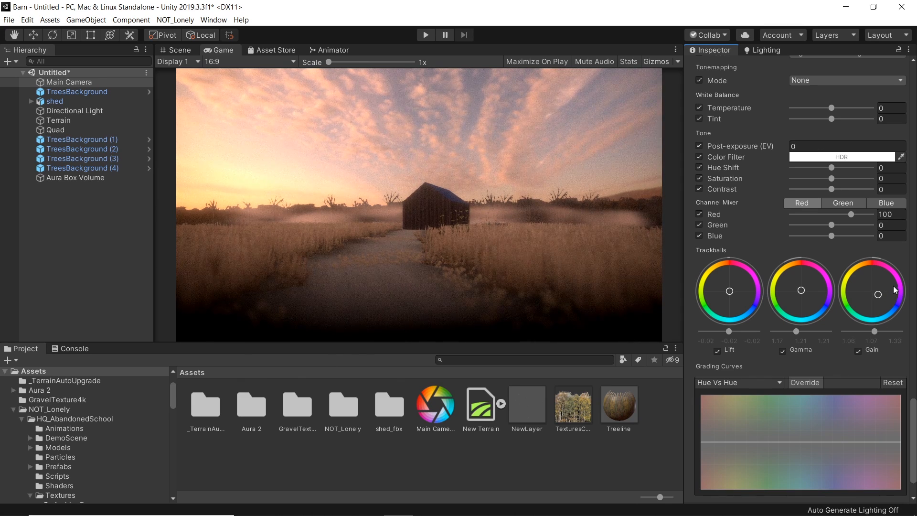
left_click_drag(802, 296, 802, 300)
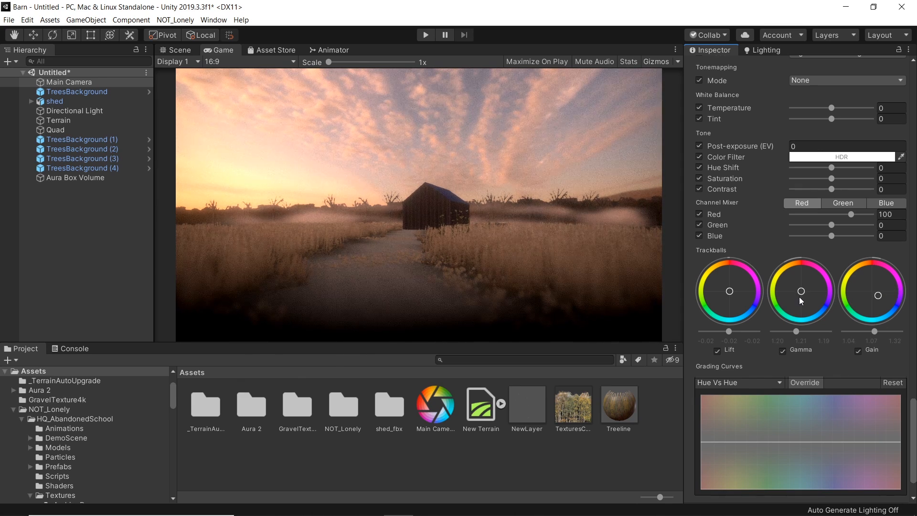
mouse_move(878, 297)
left_mouse_down()
mouse_move(890, 293)
mouse_move(880, 295)
left_mouse_up()
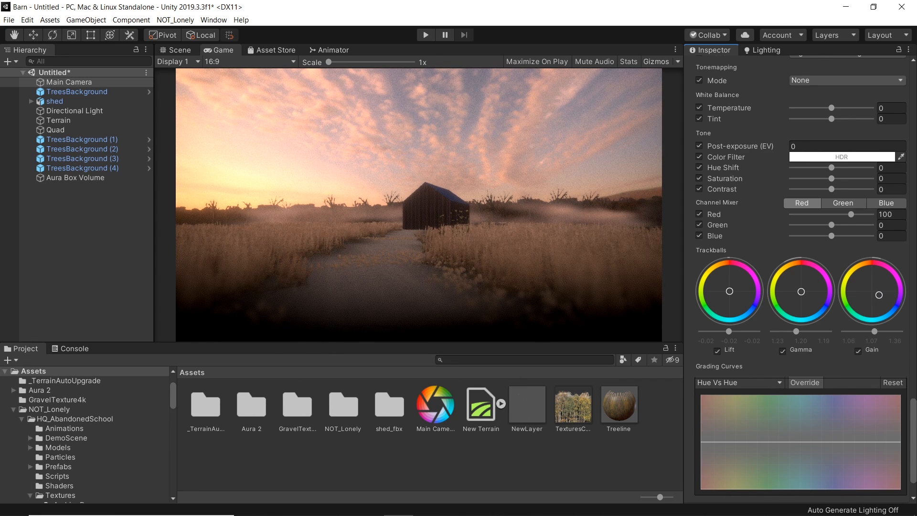
Step: Switch back and forth between the game view and the reference barn photo to compare their look
left_click(494, 509)
left_click(494, 509)
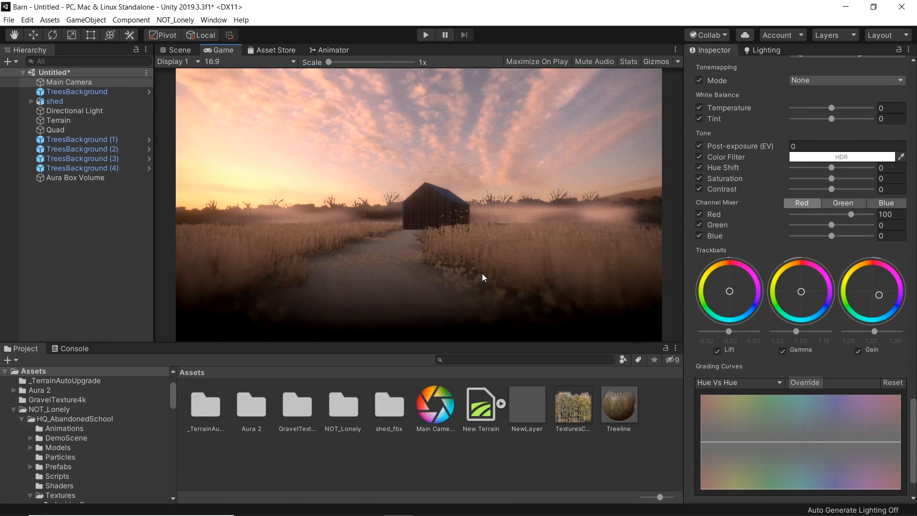
left_click(487, 504)
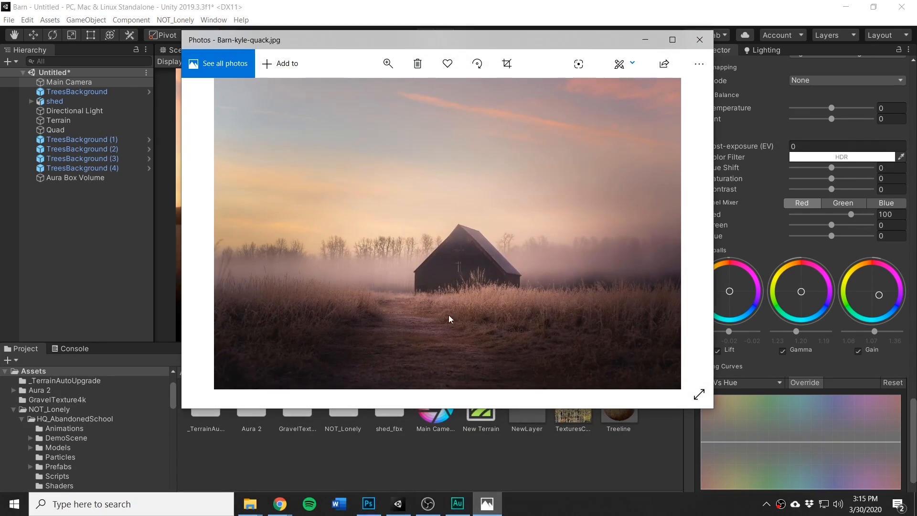
left_click(645, 39)
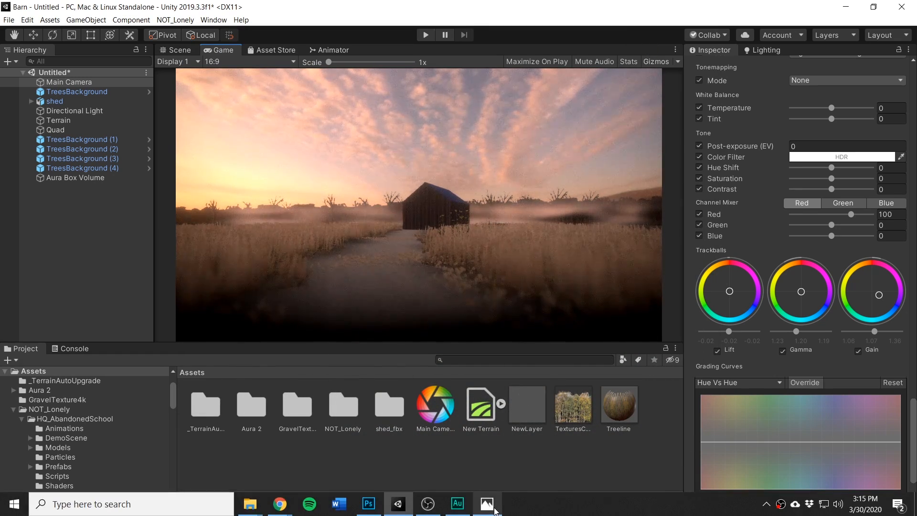
left_click(494, 509)
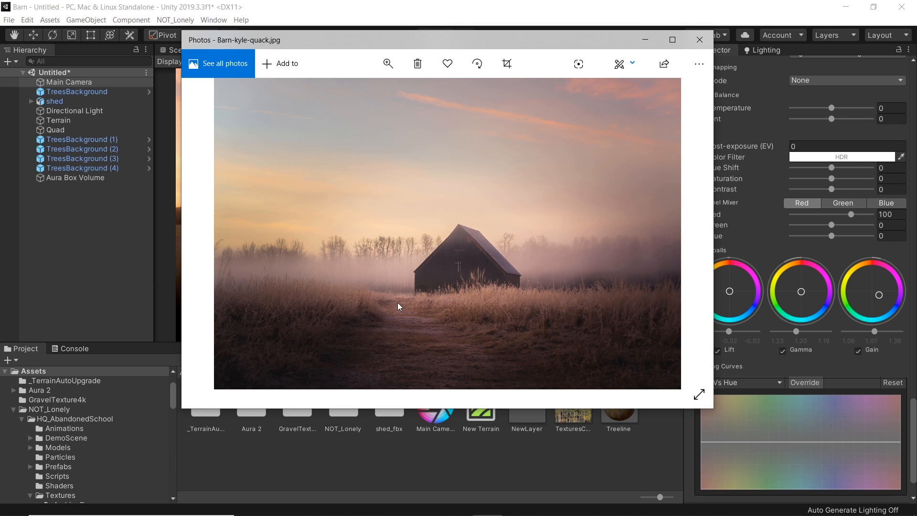
left_click(647, 39)
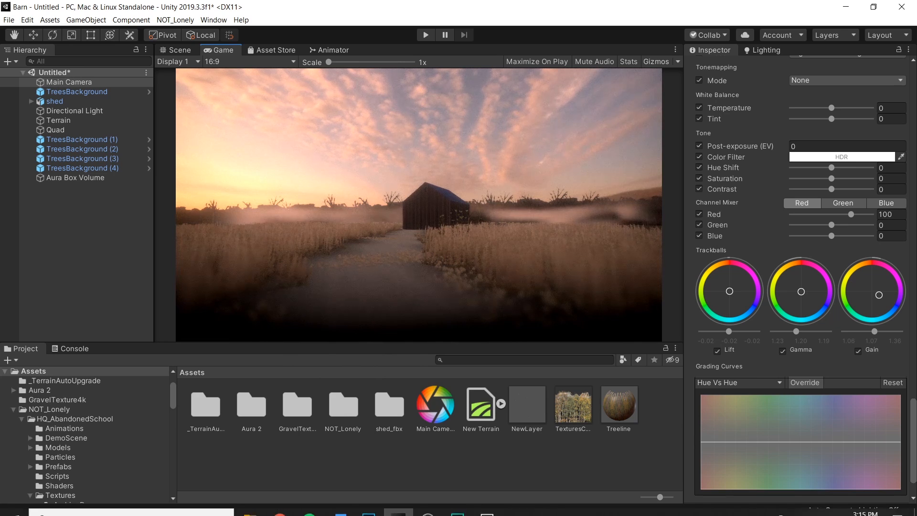
left_click(490, 510)
left_click(488, 507)
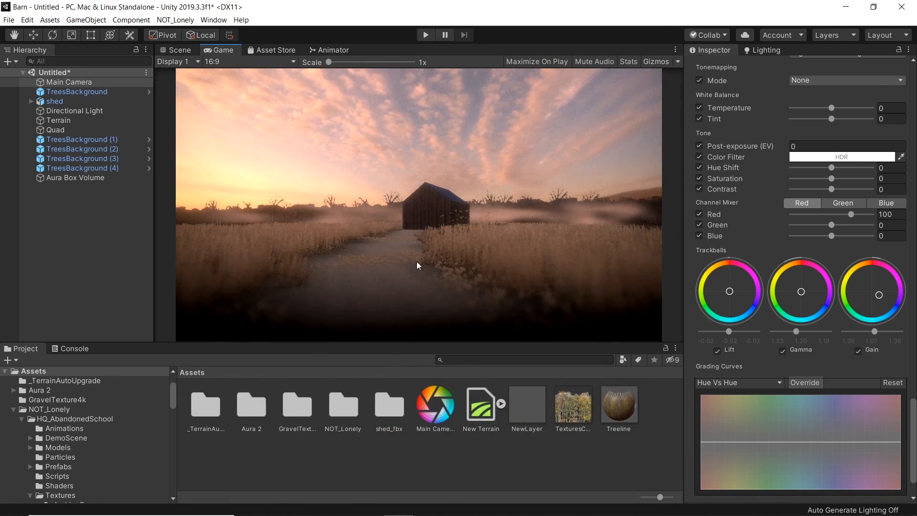
left_click(486, 510)
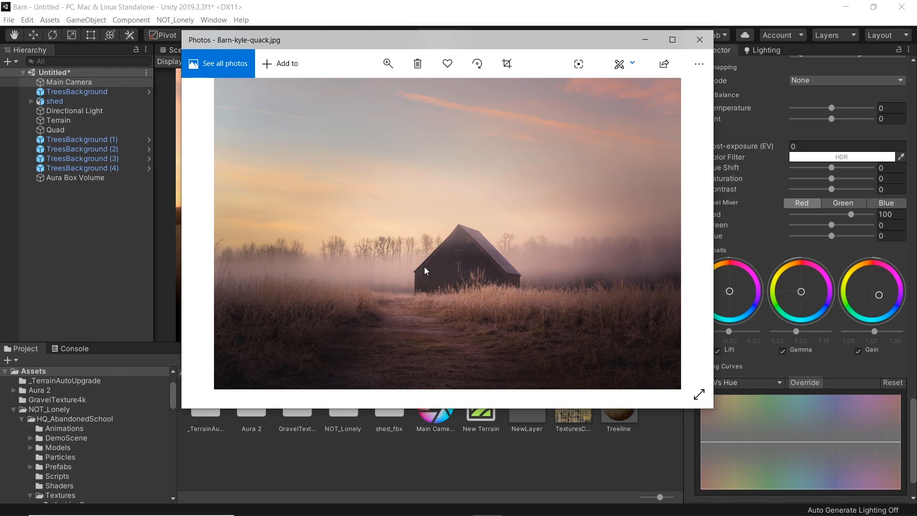
left_click(643, 39)
Step: Orbit the Scene view around the barn and recheck the reference photo against it
left_click(184, 50)
right_click_drag(423, 260, 442, 227)
key("w")
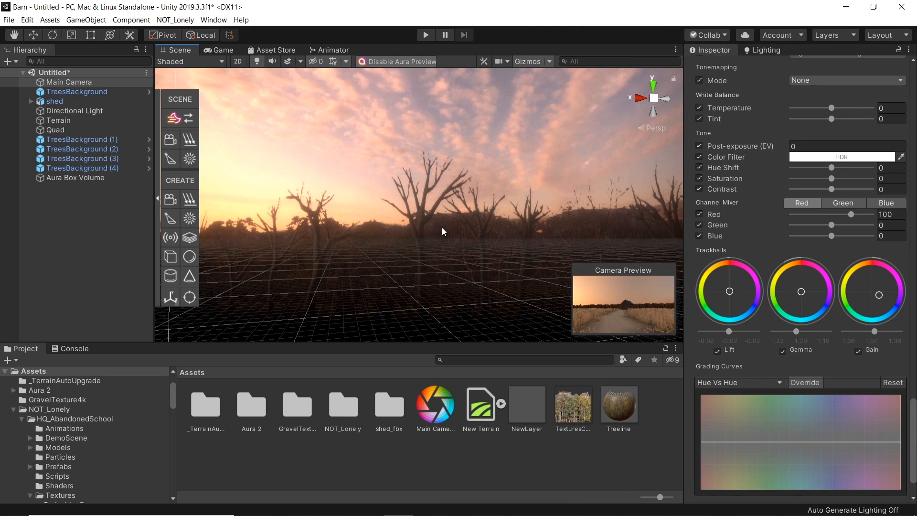
left_click(458, 507)
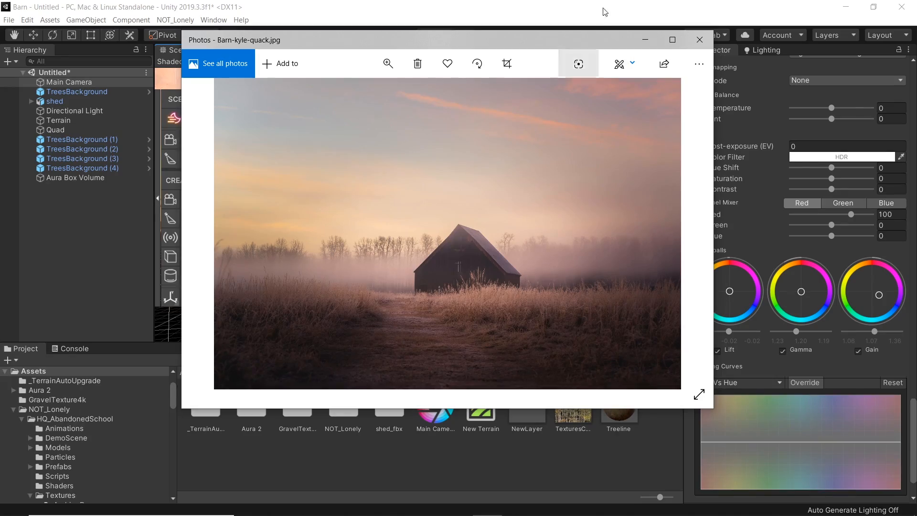
left_click(645, 43)
right_click_drag(363, 267, 426, 234)
right_click_drag(364, 205, 451, 224)
scroll(707, 208, "up", 10)
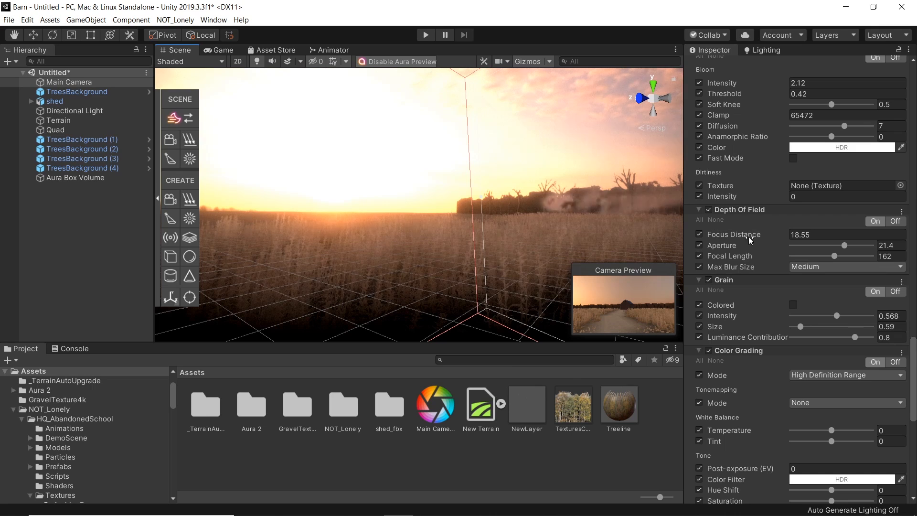
scroll(721, 361, "down", 5)
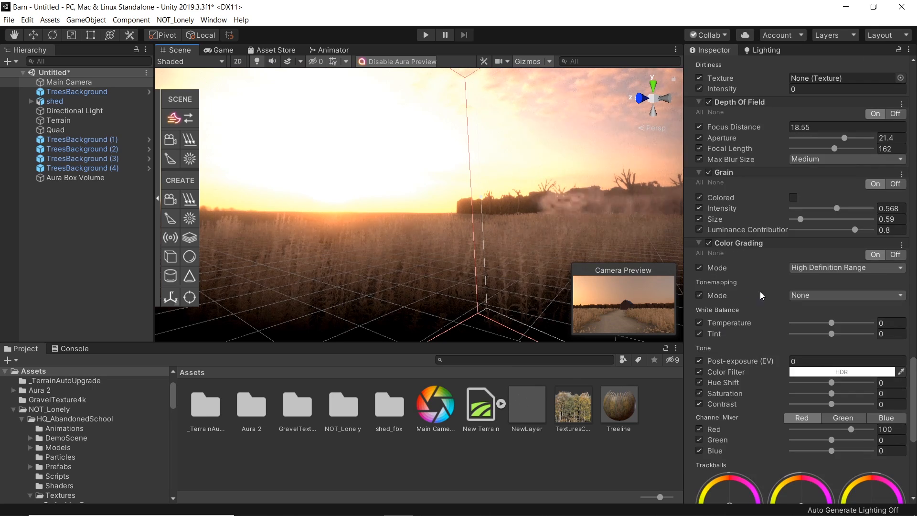
Step: Toggle the Color Grading effect off and on to compare its impact on the scene
left_click(709, 242)
right_click_drag(664, 242, 590, 243)
left_click(709, 243)
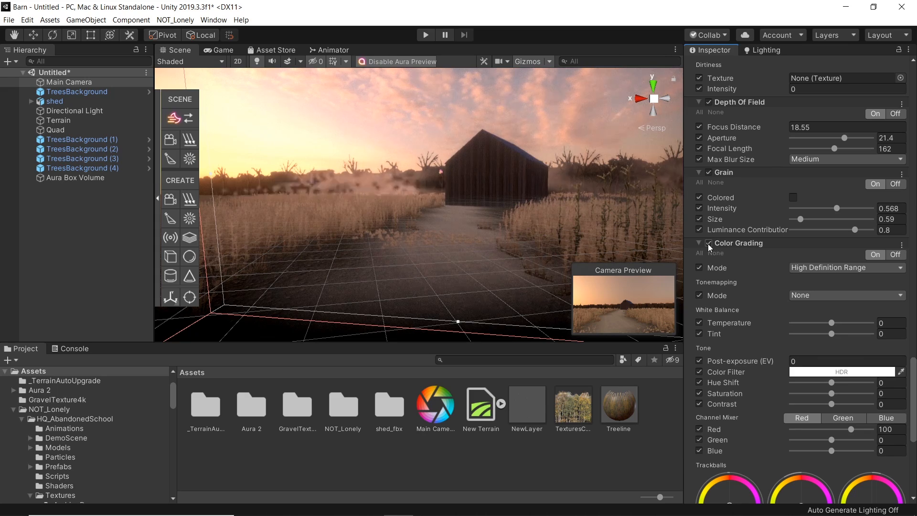
left_click(709, 243)
left_click(709, 242)
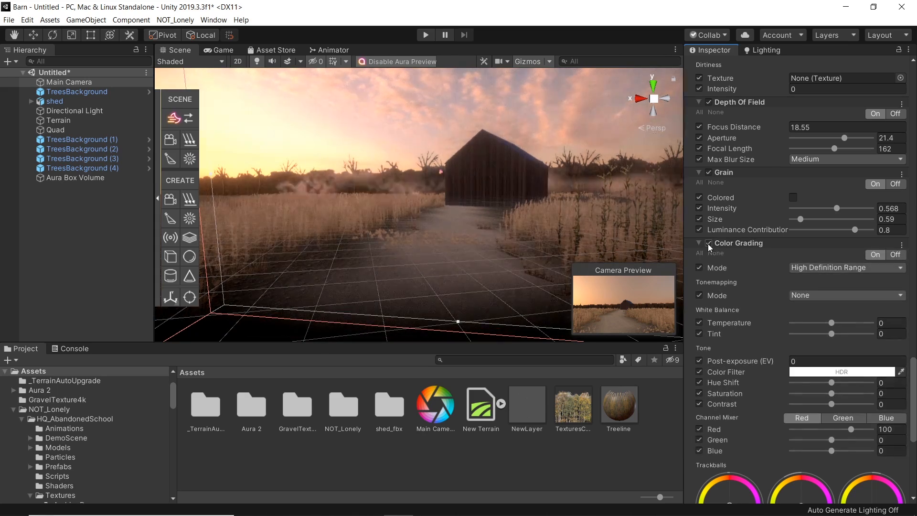
right_click_drag(432, 234, 333, 203)
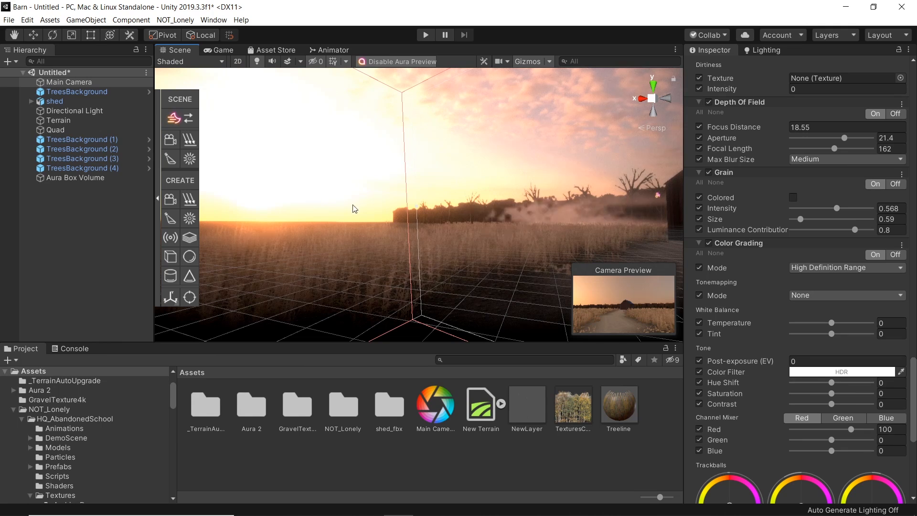
Step: Toggle the Bloom effect off and on and review the result in the game view
scroll(744, 314, "up", 8)
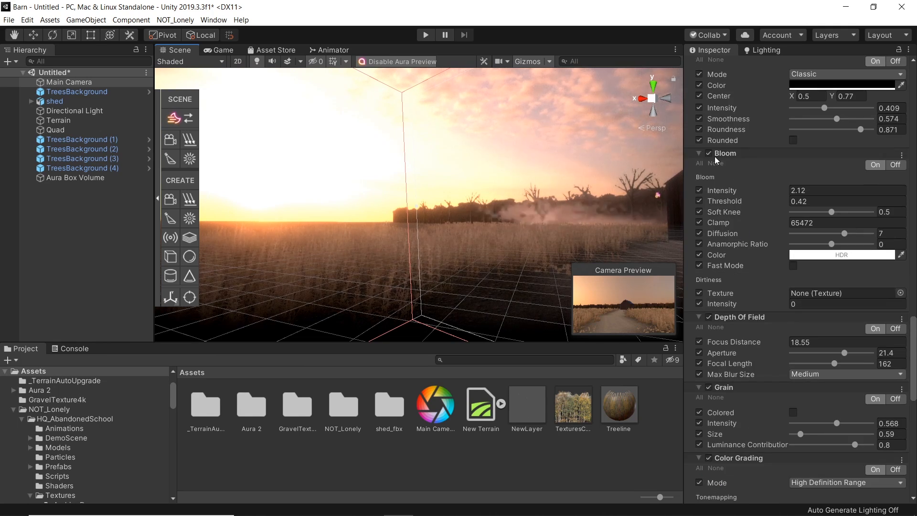
left_click(709, 153)
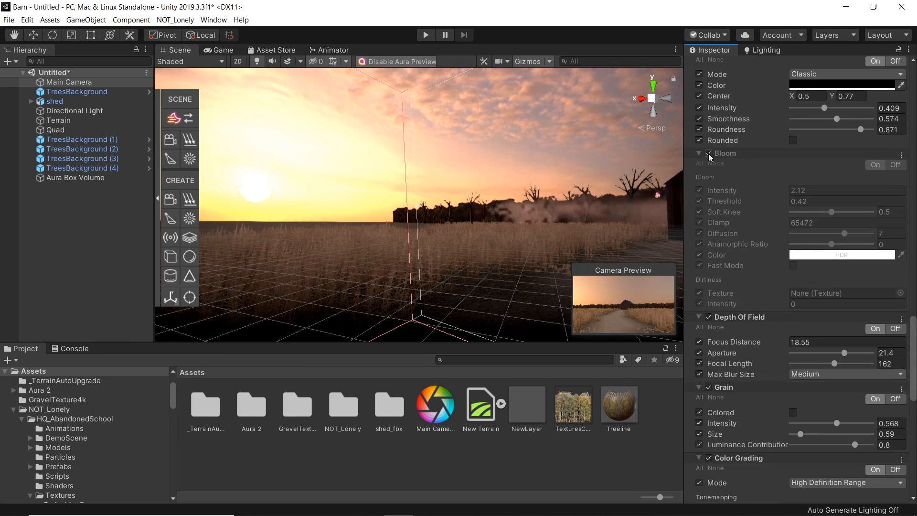
left_click(708, 153)
right_click_drag(344, 280, 451, 222)
right_click_drag(455, 220, 838, 225)
right_click_drag(471, 196, 438, 249)
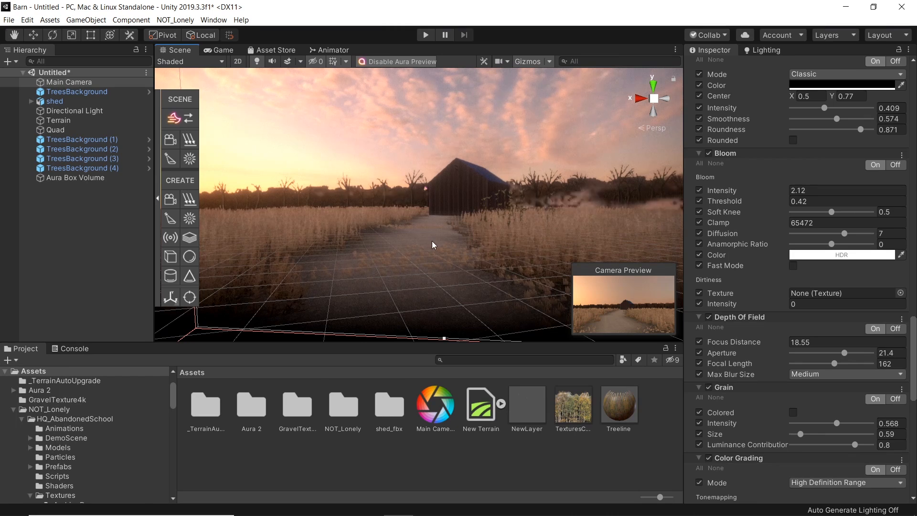
left_click(219, 49)
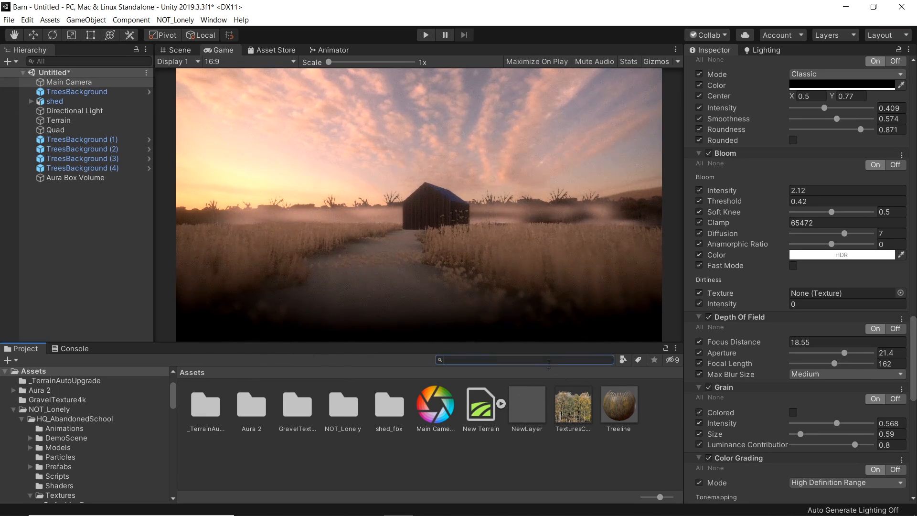
Step: Place a Bush prefab on the right side of the path in front of the camera, at about X 99, Z 136
left_click(379, 225)
left_click(182, 53)
right_click_drag(411, 217, 403, 265)
left_click(204, 409)
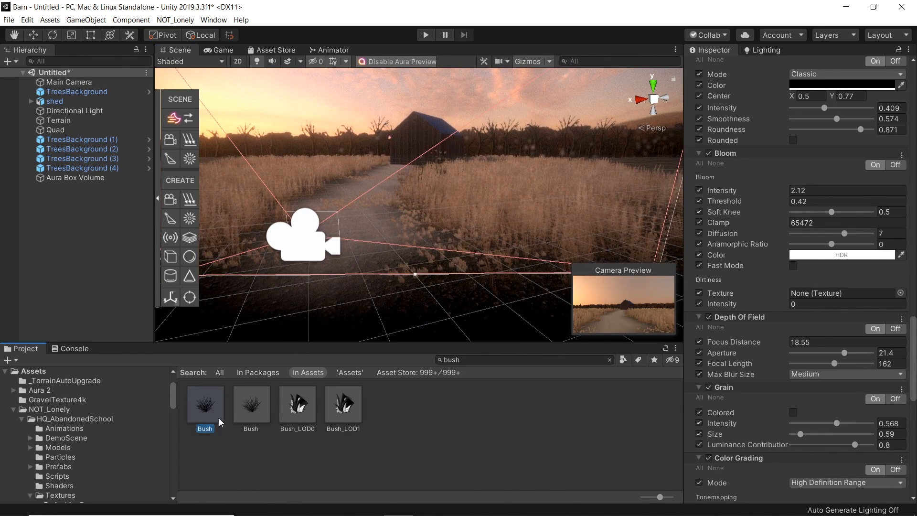
left_click_drag(377, 310, 454, 290)
key("r")
key("w")
right_click_drag(451, 280, 439, 278)
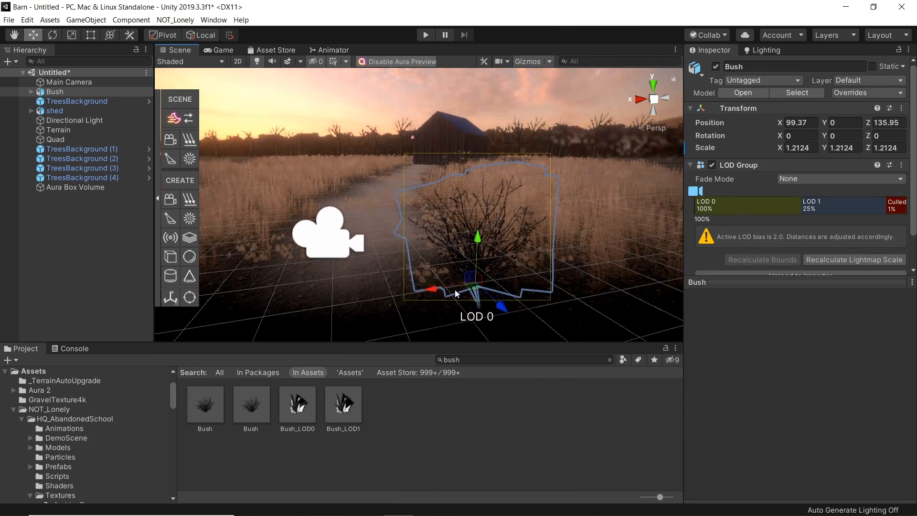
Step: Duplicate the bush and move the copy to the left side of the path
key("ctrl+d")
left_click_drag(472, 288, 273, 198)
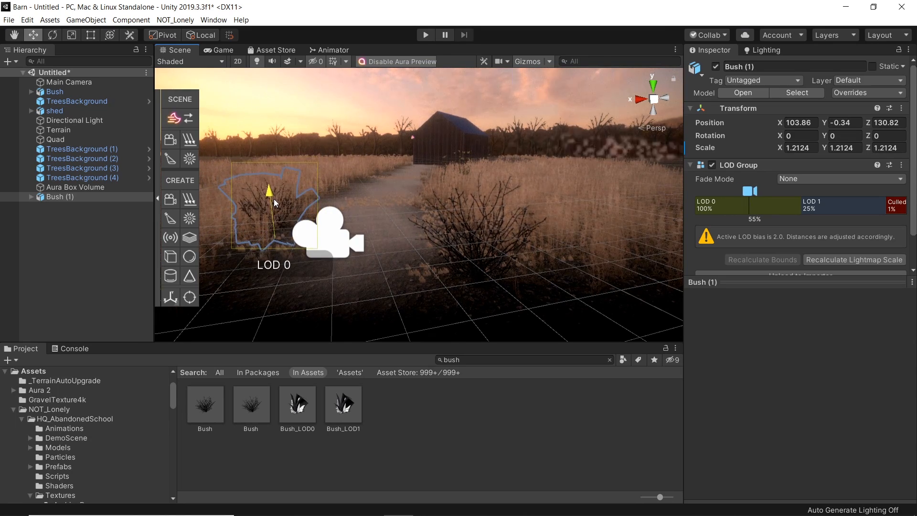
Step: Select the Main Camera and add a new script component named CameraPush to it
left_click(325, 229)
right_click_drag(394, 276, 407, 271)
key("a")
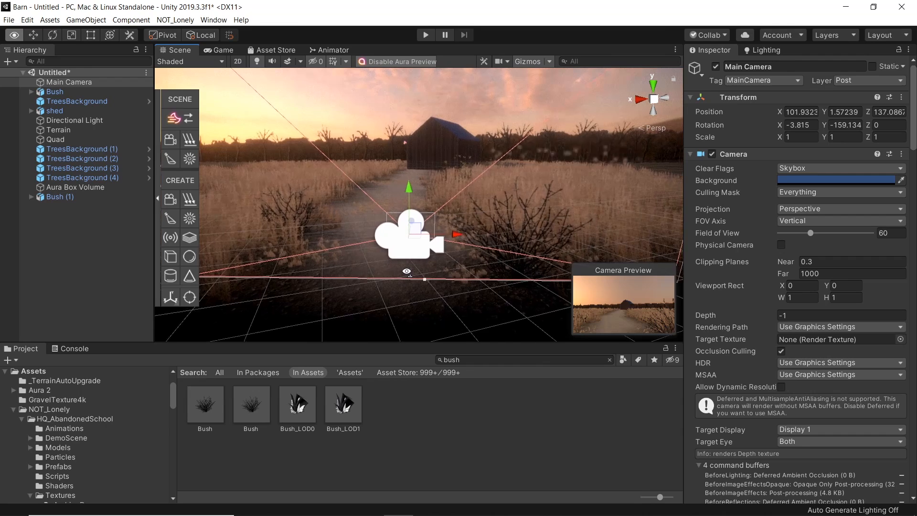
scroll(829, 420, "down", 20)
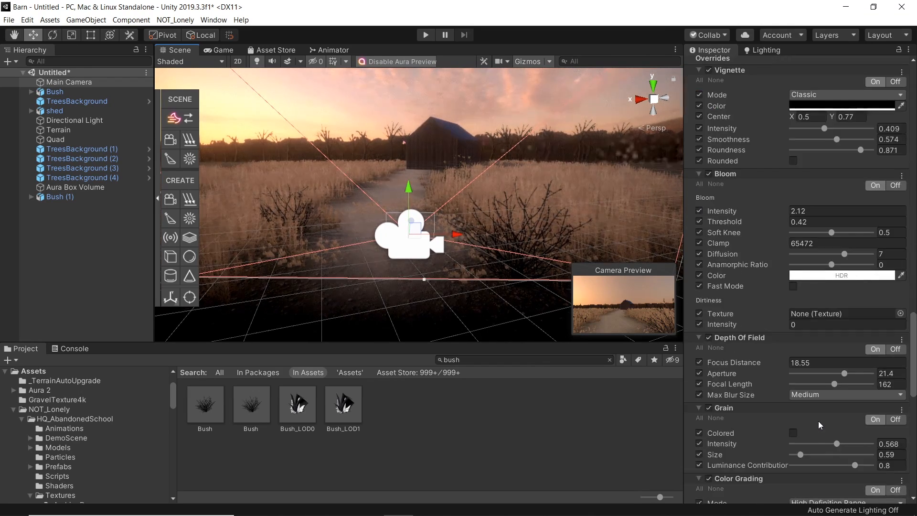
left_click(792, 489)
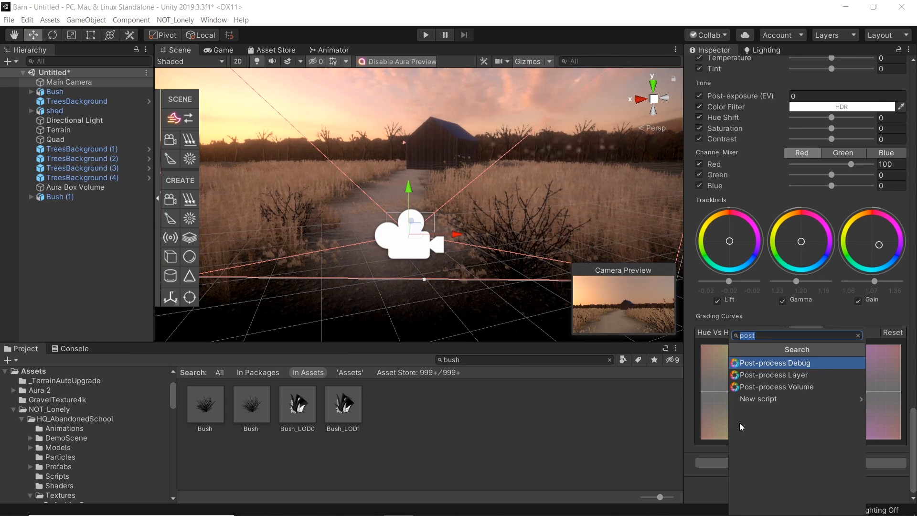
type("c")
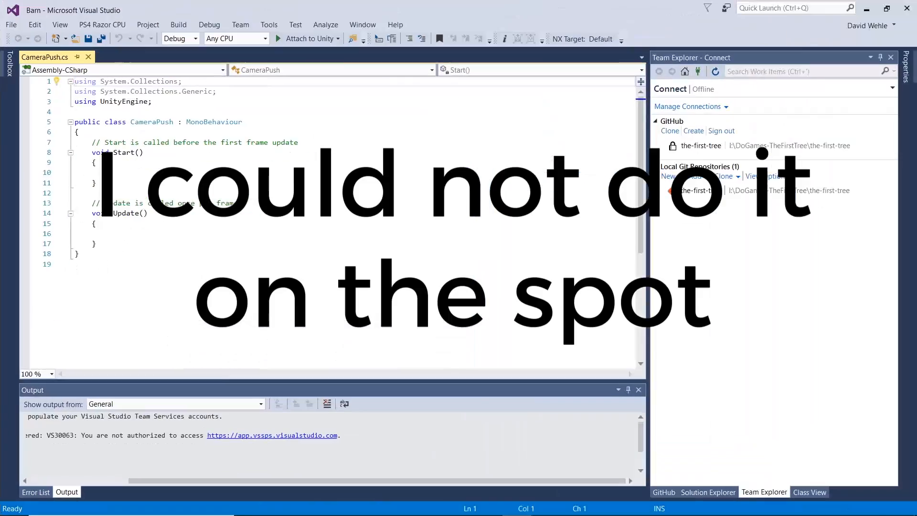
Step: Declare a public float Speed initialised to 0.1f in the CameraPush script
type("Speed = 0.1f;")
key("Return")
left_click(92, 142)
type("public")
Step: In Update, set gameObject.transform.position to Vector3.forward * Time.deltaTime * Speed
left_click(182, 251)
type("gameO")
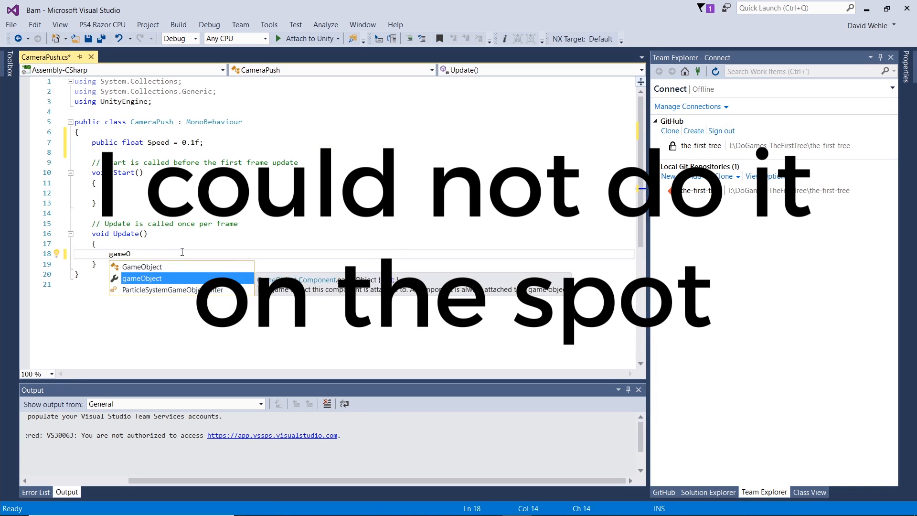
type("bject.transform.position (Vector3.forward * Time.deltaTime * Speed);")
left_click_drag(197, 253, 110, 254)
type("transform")
double_click(127, 255)
type("gameObject.transform.position =")
key("Delete")
left_click(422, 254)
key("BackSpace")
left_click(141, 293)
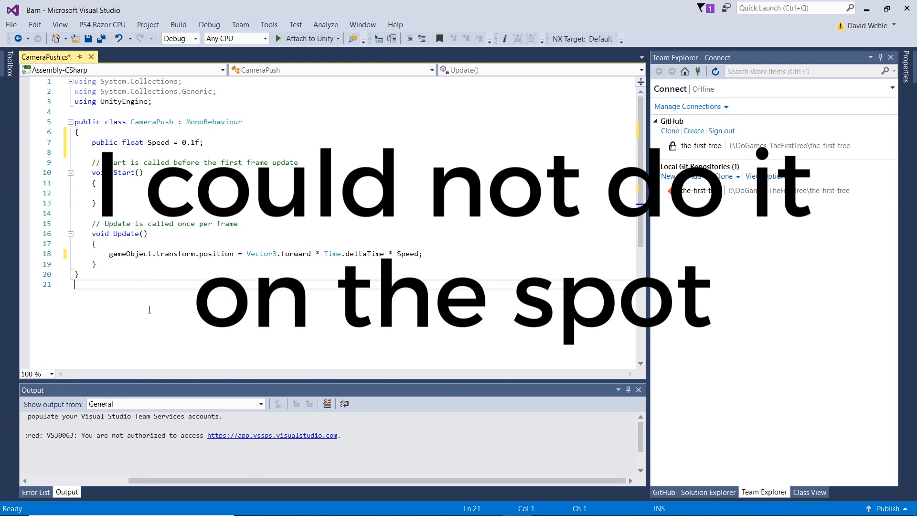
Step: Return to Unity and inspect the CameraPush script asset
left_click(222, 277)
left_click(182, 284)
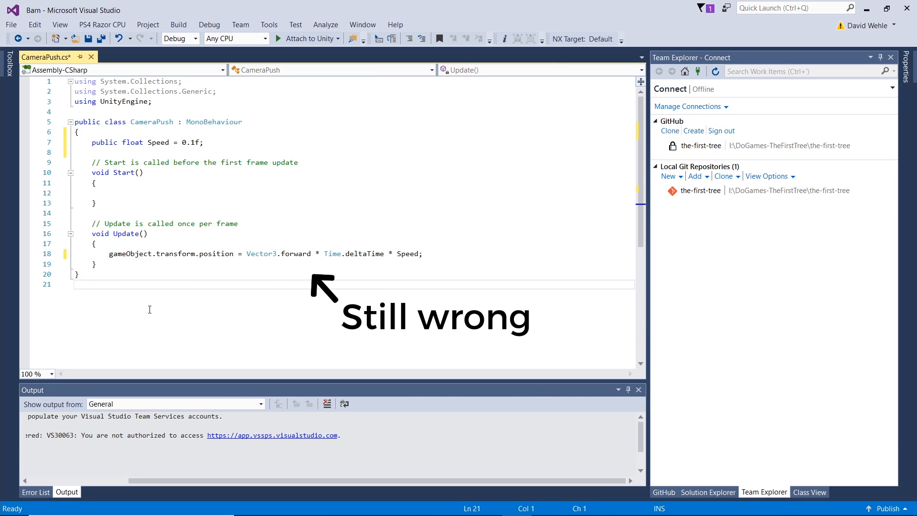
left_click(867, 8)
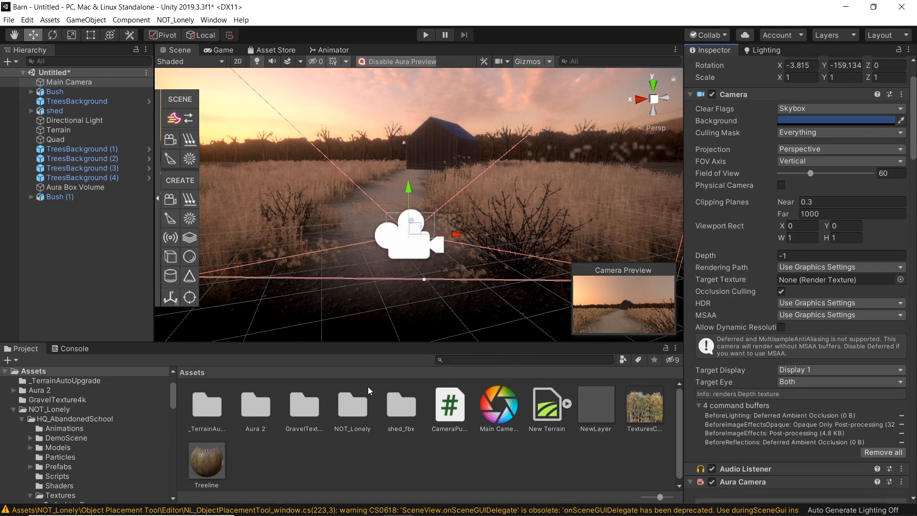
left_click(333, 455)
left_click(465, 416)
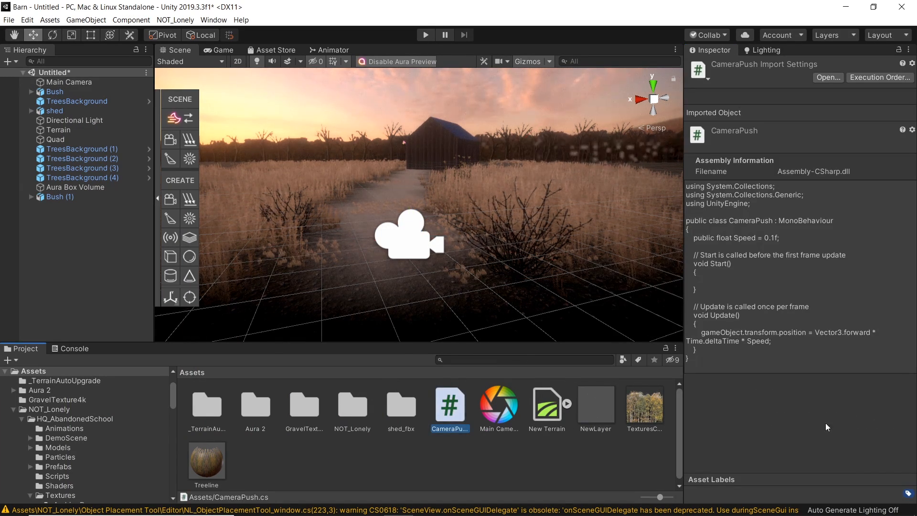
Step: Check the Camera Push component and its Speed field on the Main Camera
left_click(67, 81)
scroll(854, 357, "down", 15)
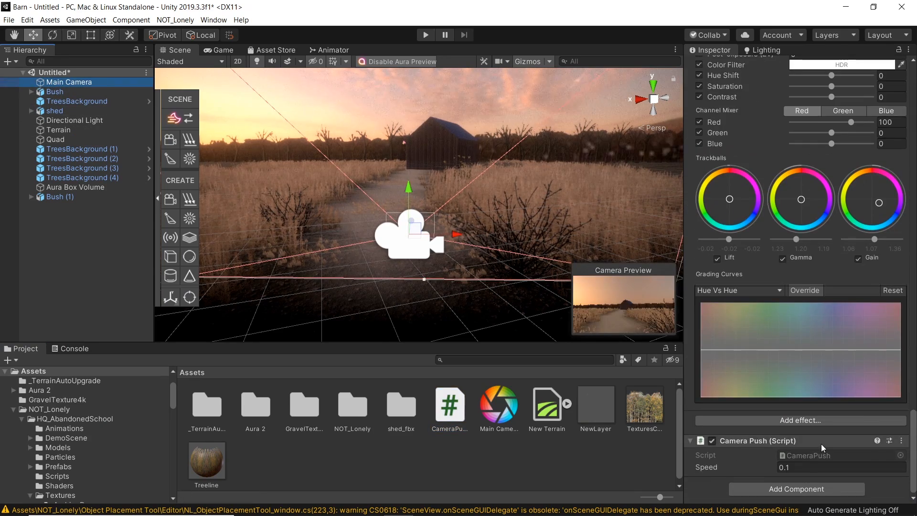
left_click(808, 466)
Step: Search the assets for dust and place the DustFX_small particle effect over the path near the barn
right_click_drag(457, 257, 476, 292)
key("w")
left_click(521, 360)
type("dust")
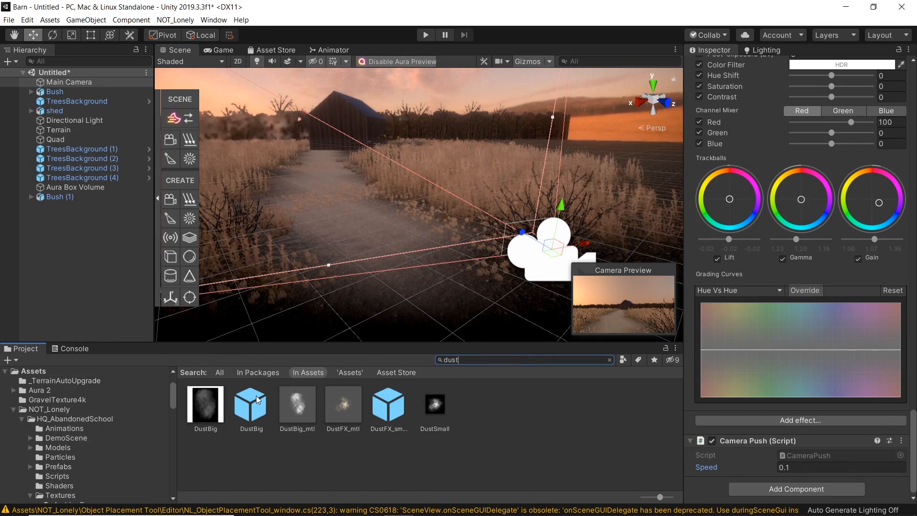
left_click_drag(388, 405, 399, 195)
left_click_drag(481, 189, 478, 189)
left_click_drag(478, 151, 481, 177)
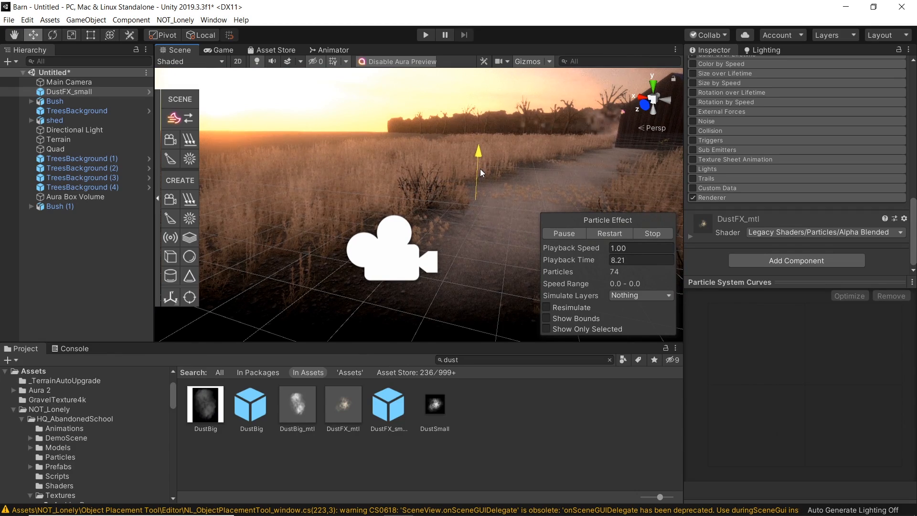
Step: Review the dust effect in the game view and inspect the particle system settings
left_click(220, 49)
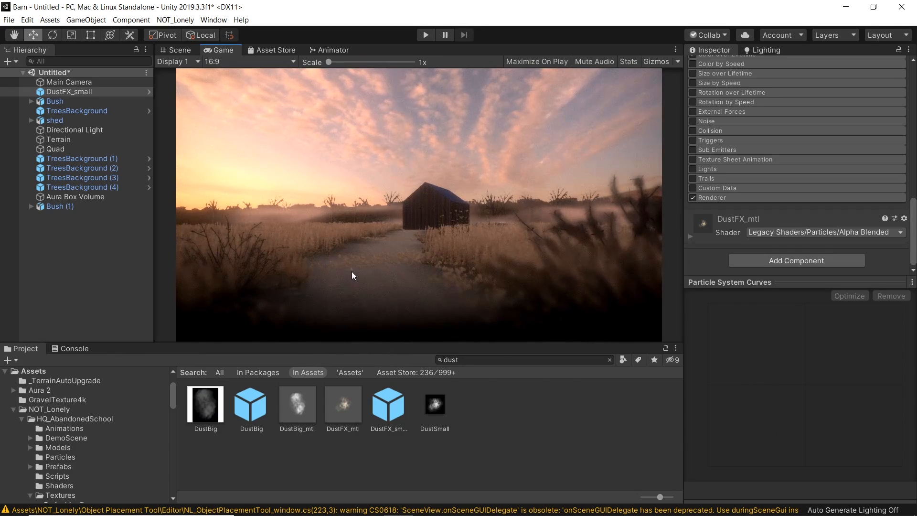
left_click(183, 52)
scroll(757, 205, "up", 10)
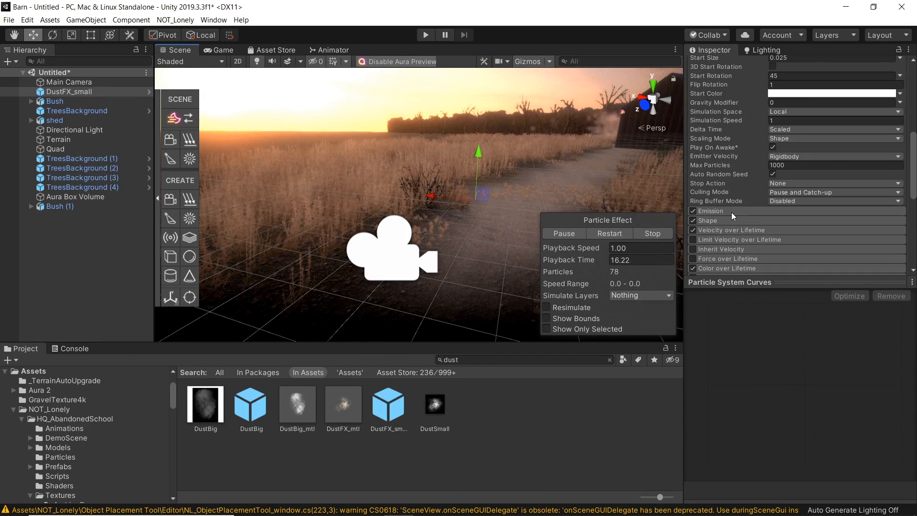
Step: Set the dust effect's emission rate over time to 15 and replay the particle effect
scroll(732, 212, "up", 5)
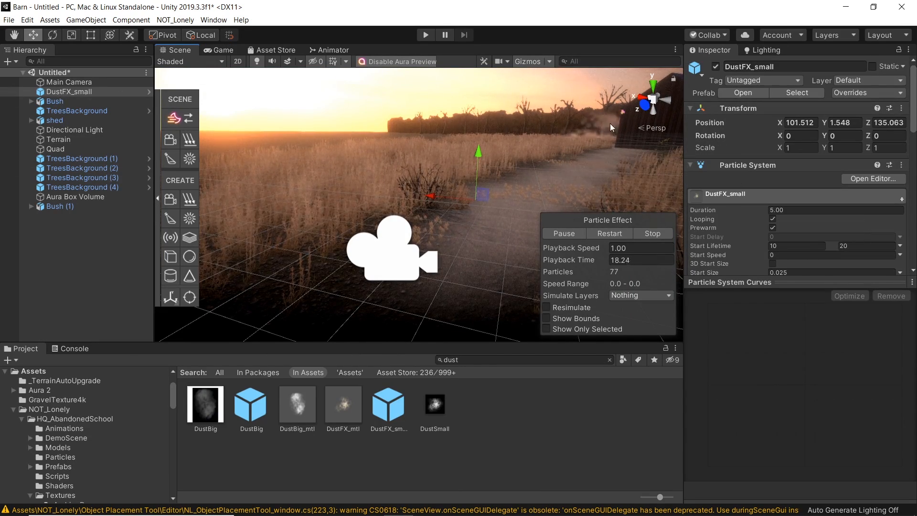
scroll(740, 213, "down", 5)
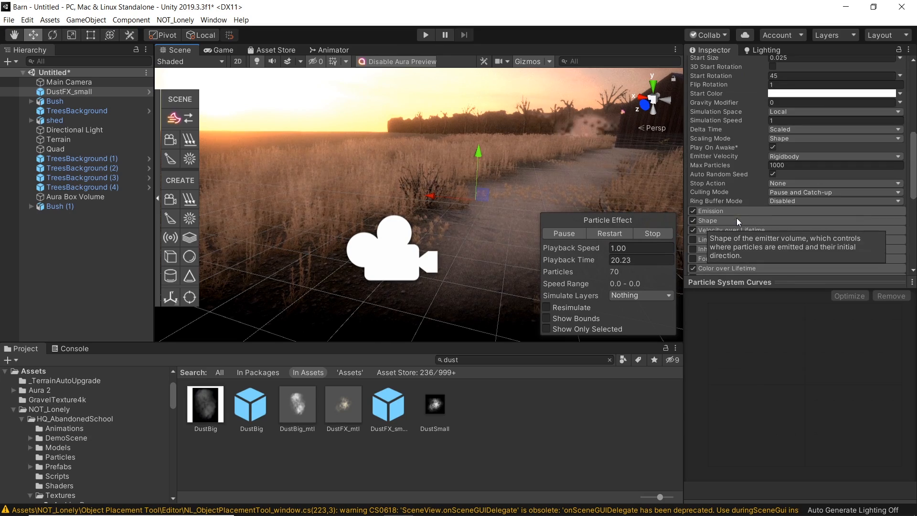
left_click(762, 220)
type("15")
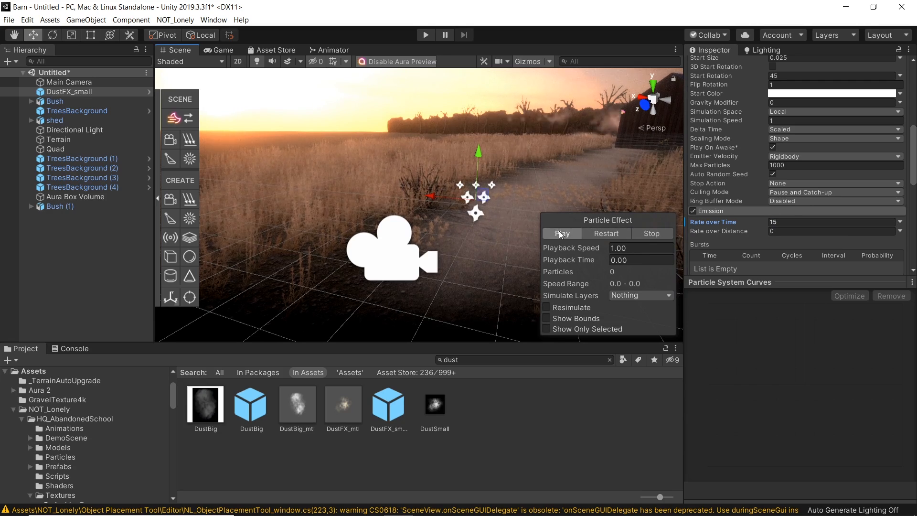
left_click(561, 234)
Step: Set the dust's gravity modifier to 0.001 and compare the dust in the game and scene views
left_click(219, 50)
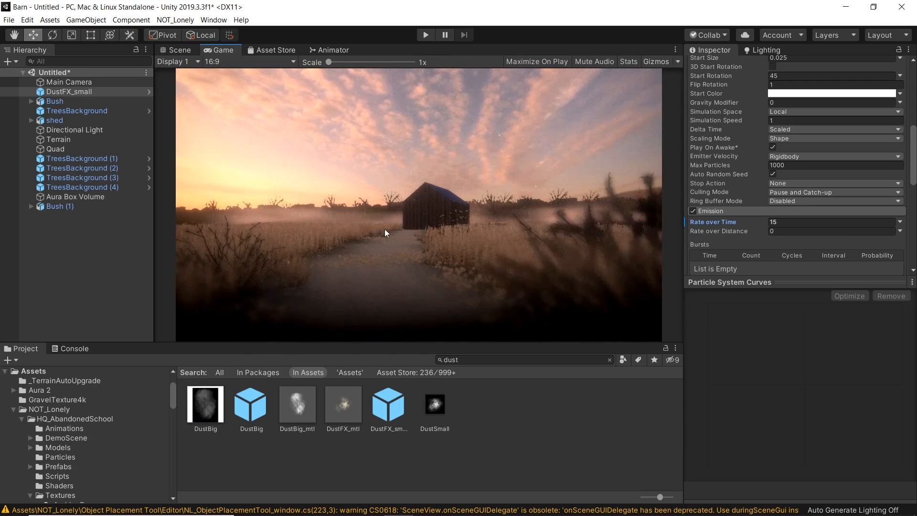
left_click(177, 50)
scroll(812, 184, "up", 4)
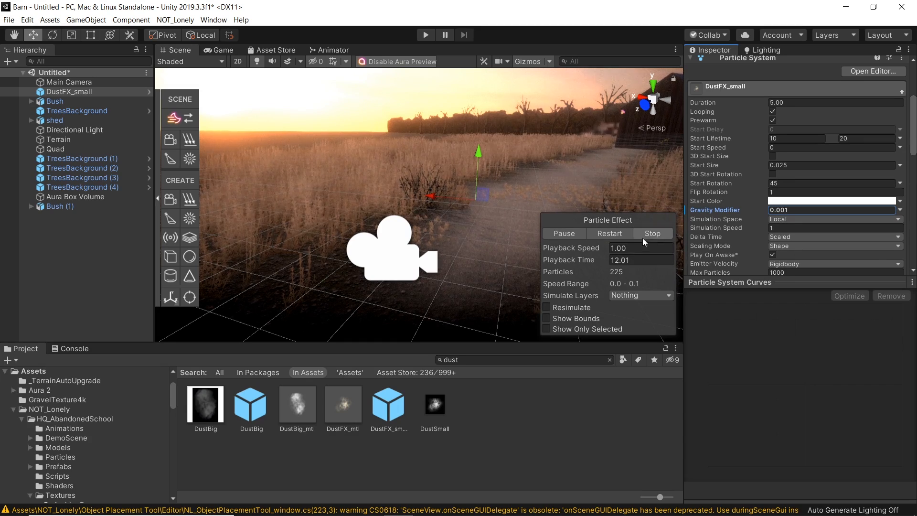
left_click(219, 49)
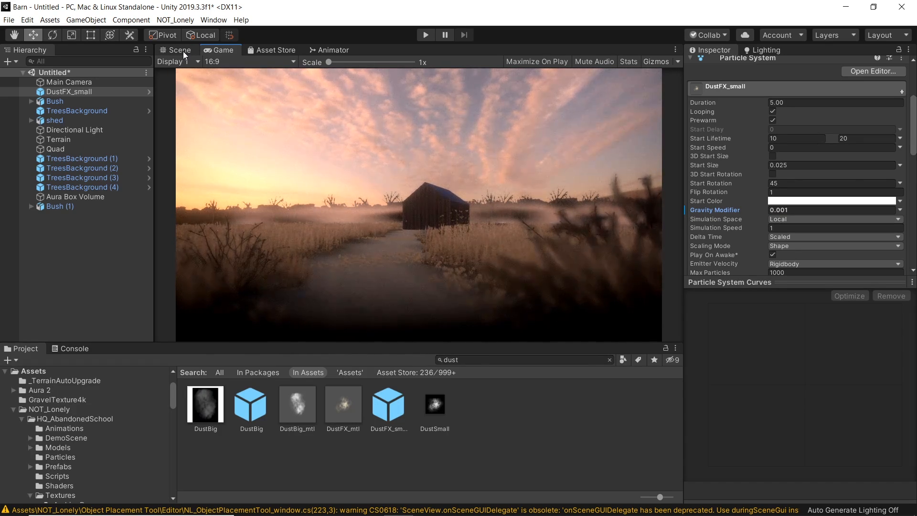
scroll(795, 225, "down", 5)
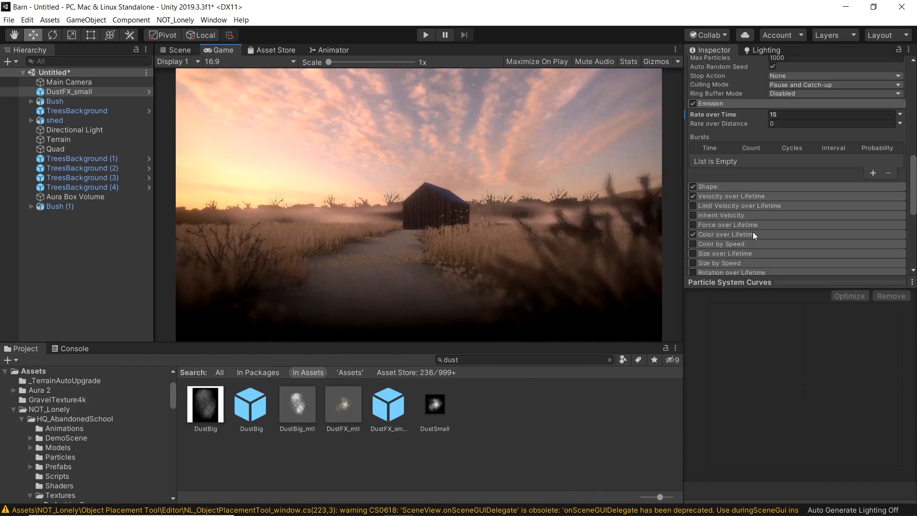
Step: Select the Main Camera in the scene and check its framing in the game and scene views
left_click(724, 196)
scroll(755, 153, "up", 4)
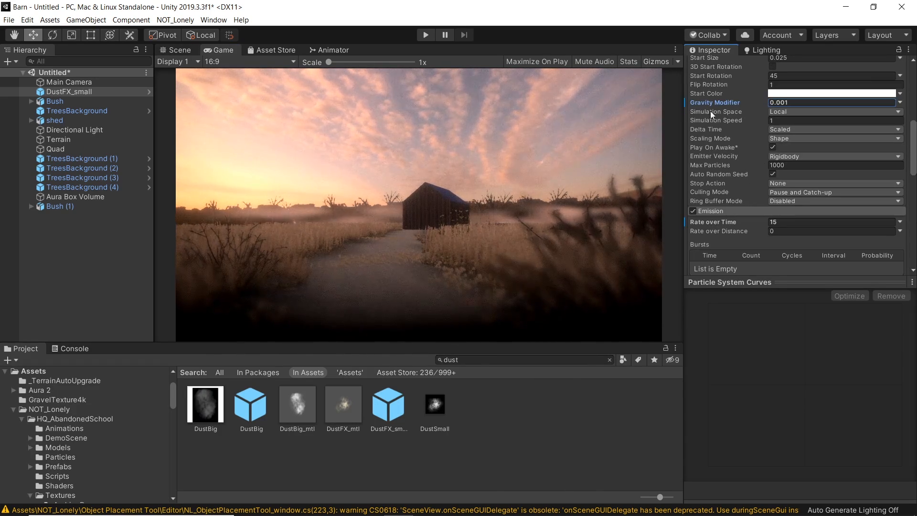
left_click(185, 50)
right_click_drag(397, 226, 320, 256)
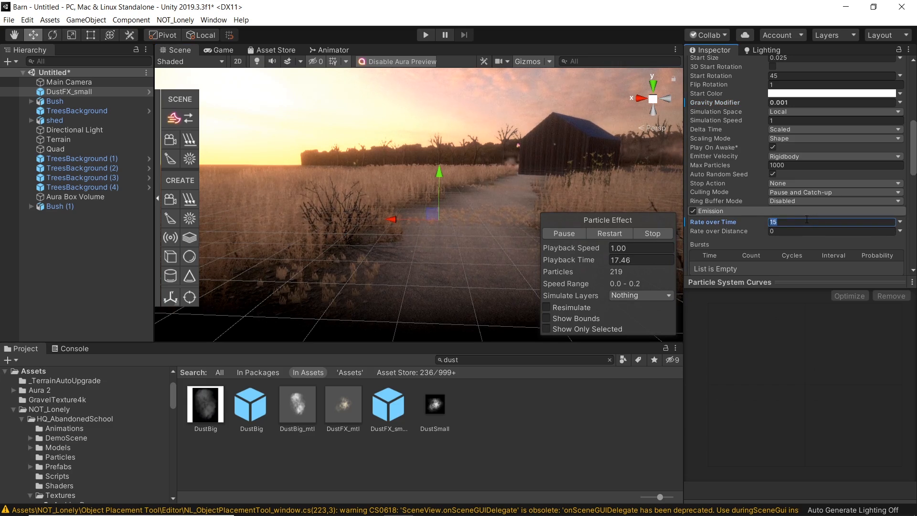
left_click(656, 231)
right_click_drag(483, 221, 491, 219)
key("s")
key("a")
left_click(446, 239)
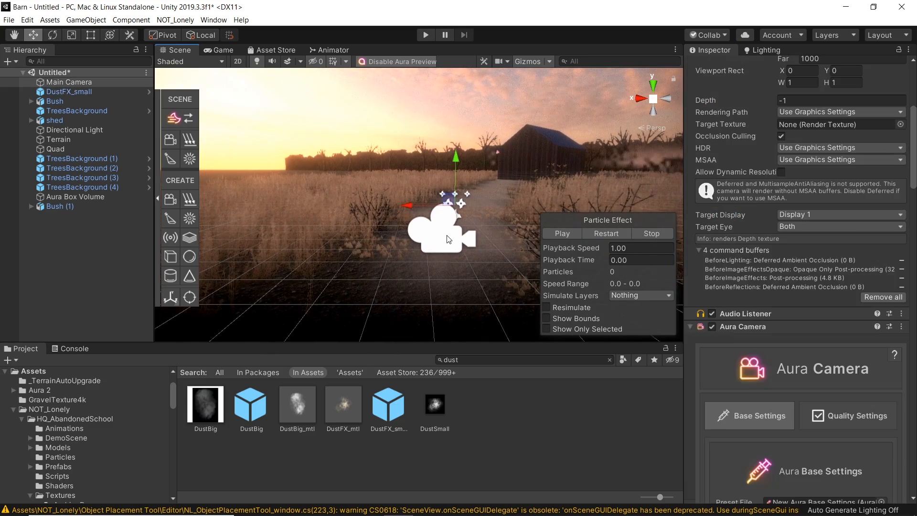
scroll(825, 445, "down", 20)
right_click_drag(466, 262, 460, 256)
key("a")
left_click(223, 50)
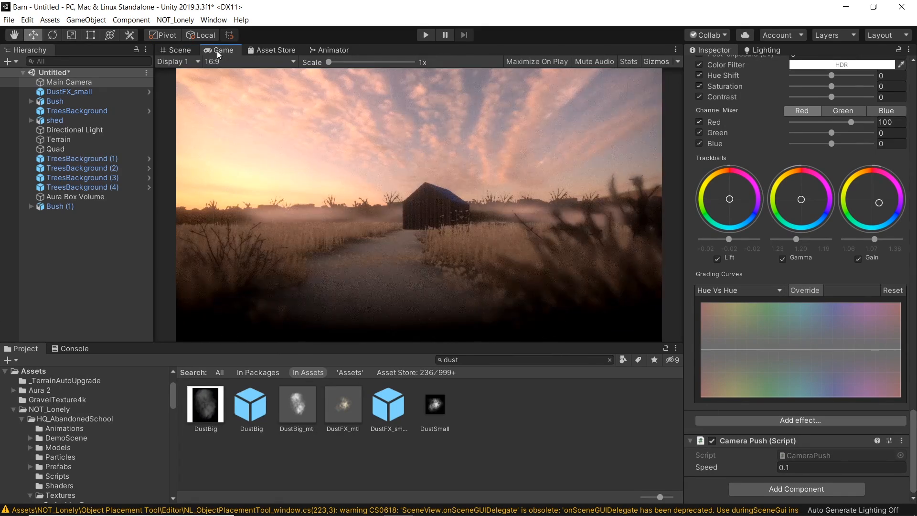
left_click(179, 49)
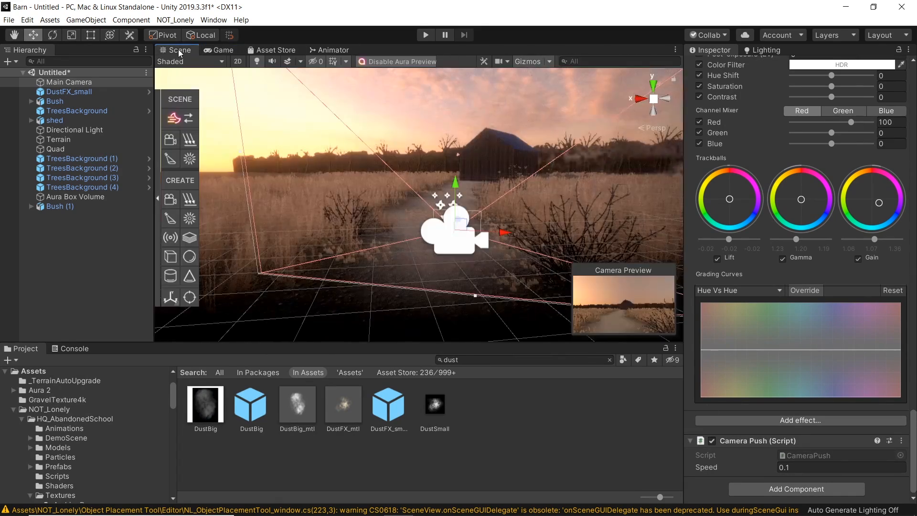
Step: Play the scene and compare the result with the barn reference photo
left_click(425, 35)
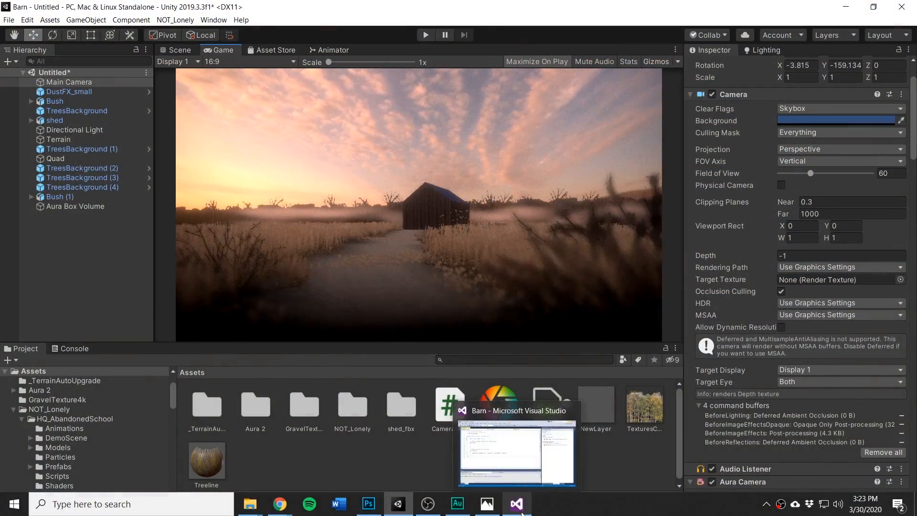
left_click(520, 509)
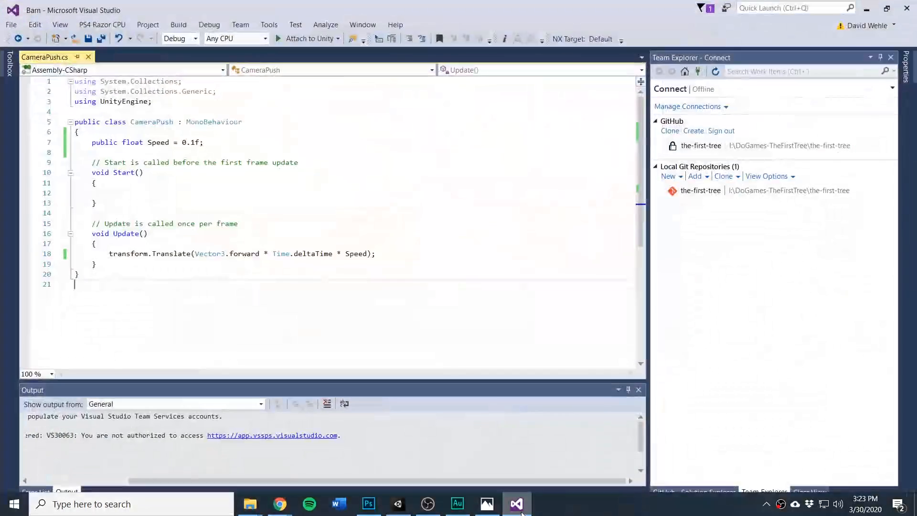
left_click(518, 507)
left_click(490, 508)
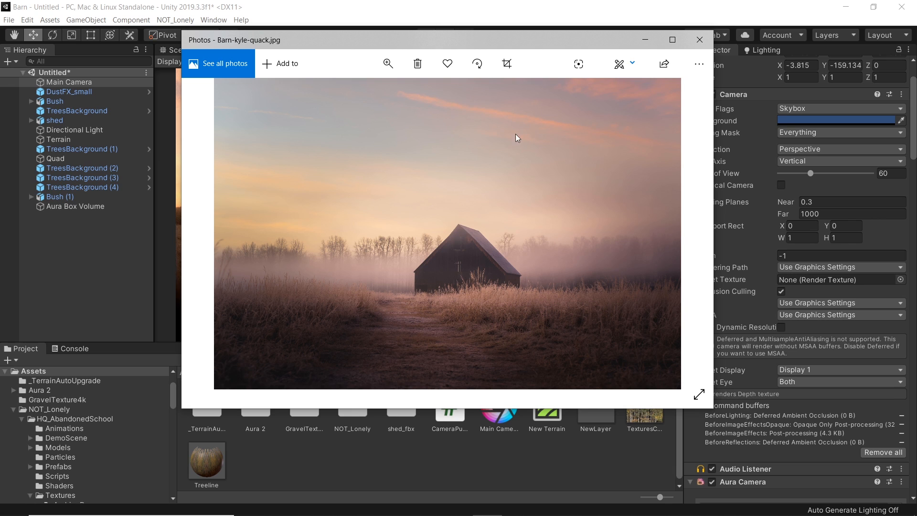
left_click(644, 41)
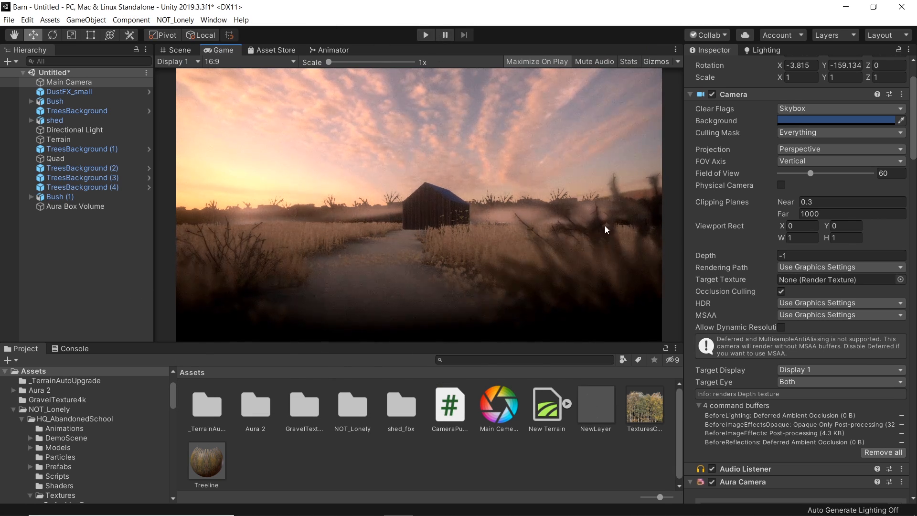
Step: Frame the Bush (1) object and play the scene to preview the camera push
left_click(171, 50)
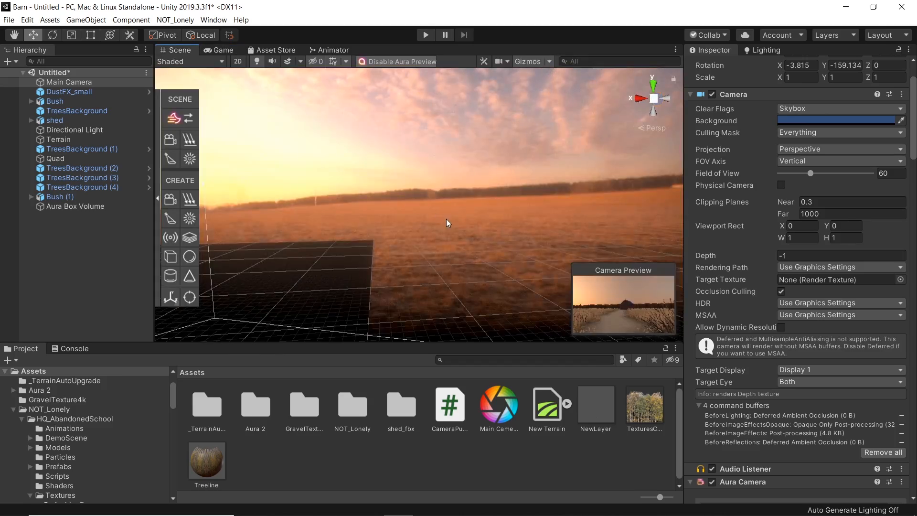
left_click_drag(253, 266, 142, 172, "alt")
left_click(77, 168)
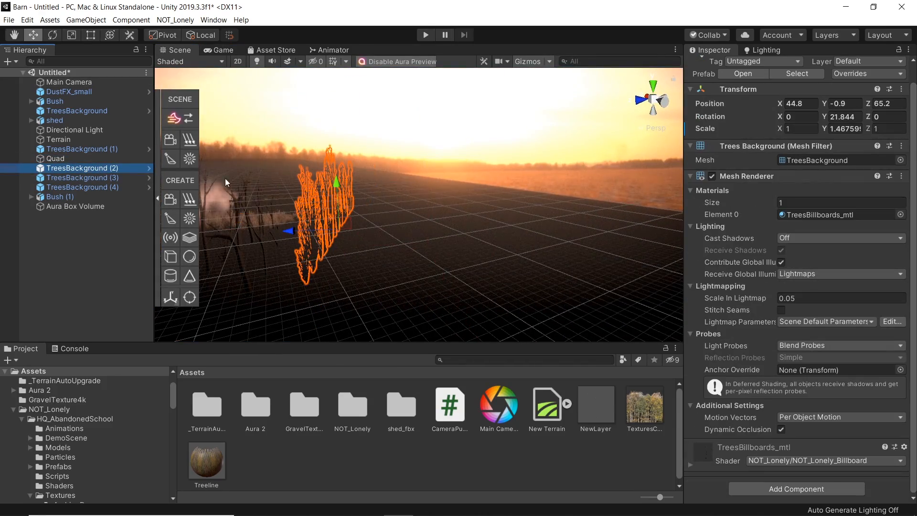
double_click(79, 196)
right_click_drag(368, 241, 427, 180)
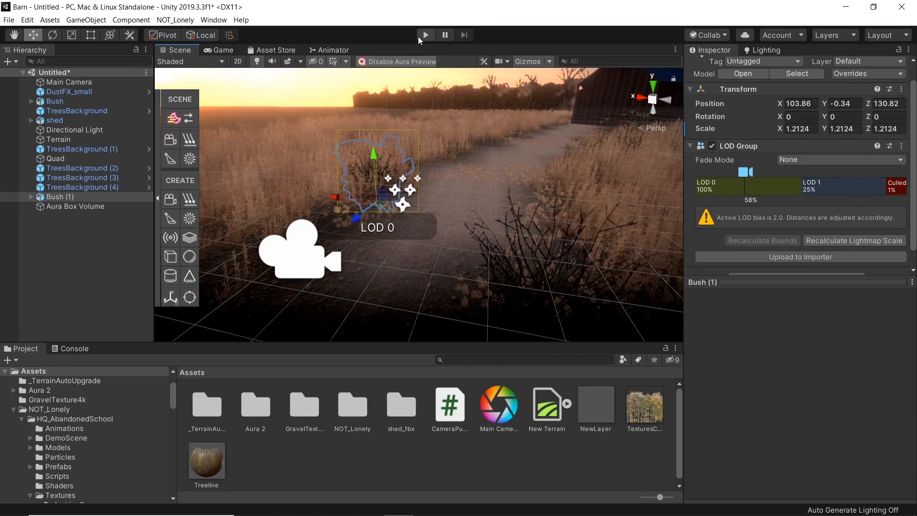
left_click(418, 37)
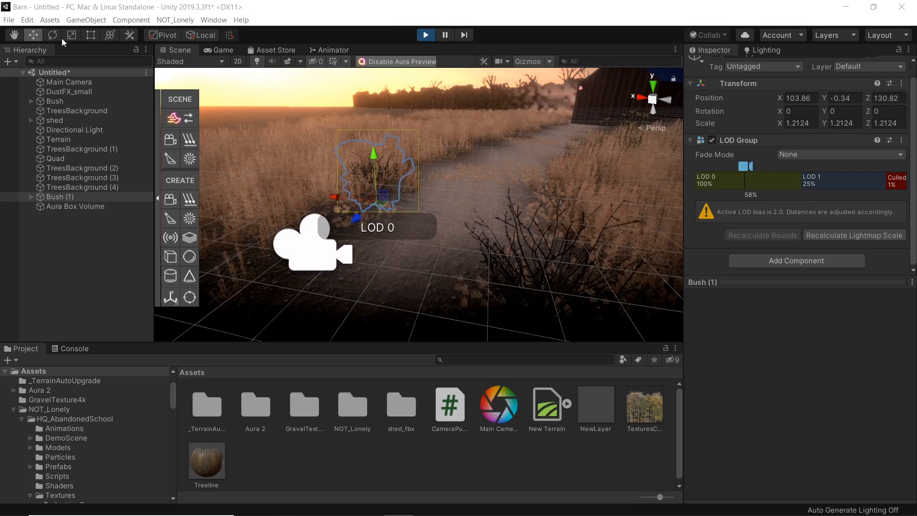
left_click(218, 51)
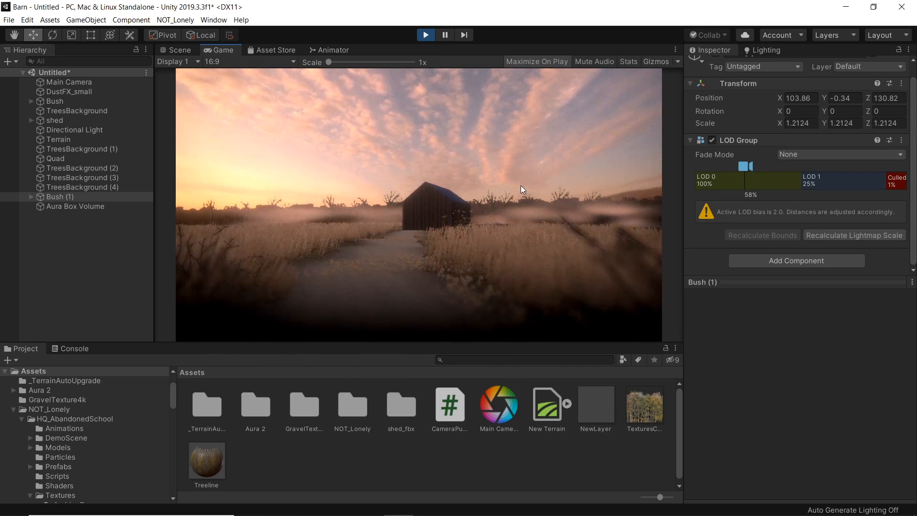
key("ctrl+p")
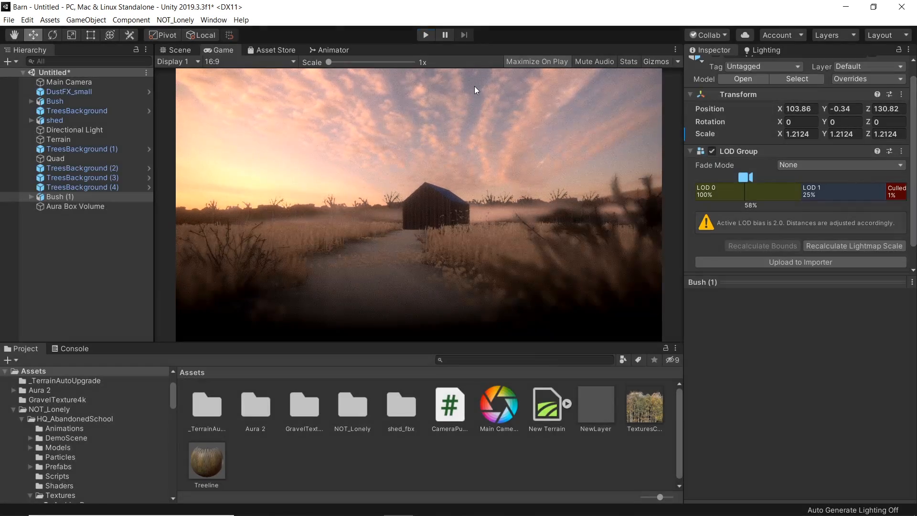
left_click(177, 50)
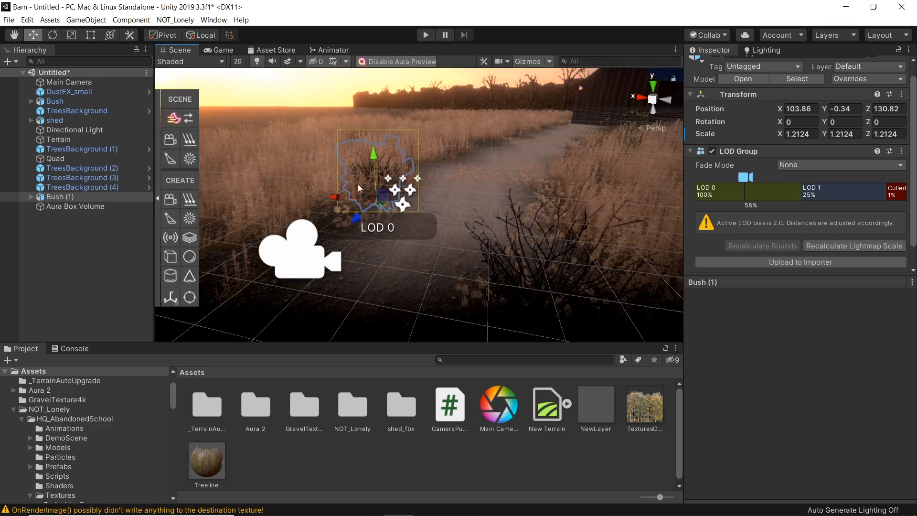
Step: Select the Aura Box Volume and browse the Aura Ambience presets
right_click_drag(463, 203, 525, 165)
key("w")
key("s")
key("w")
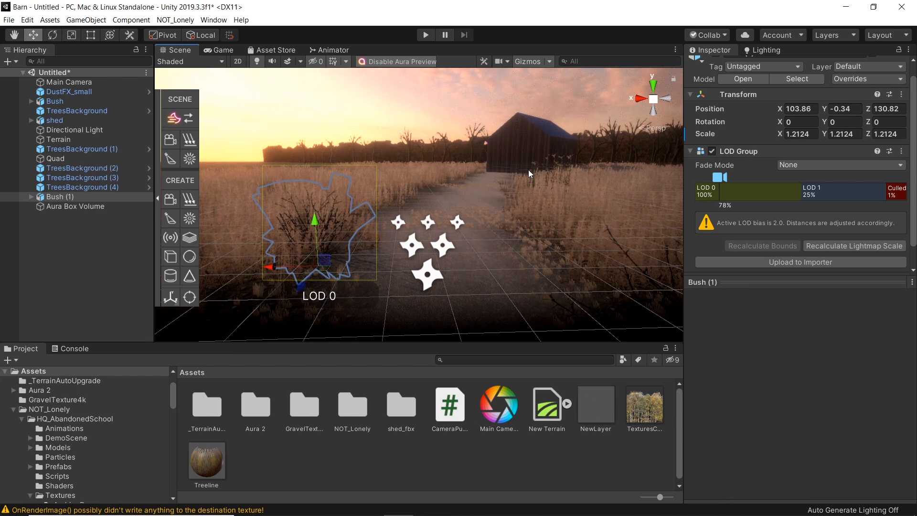
right_click_drag(450, 215, 497, 195)
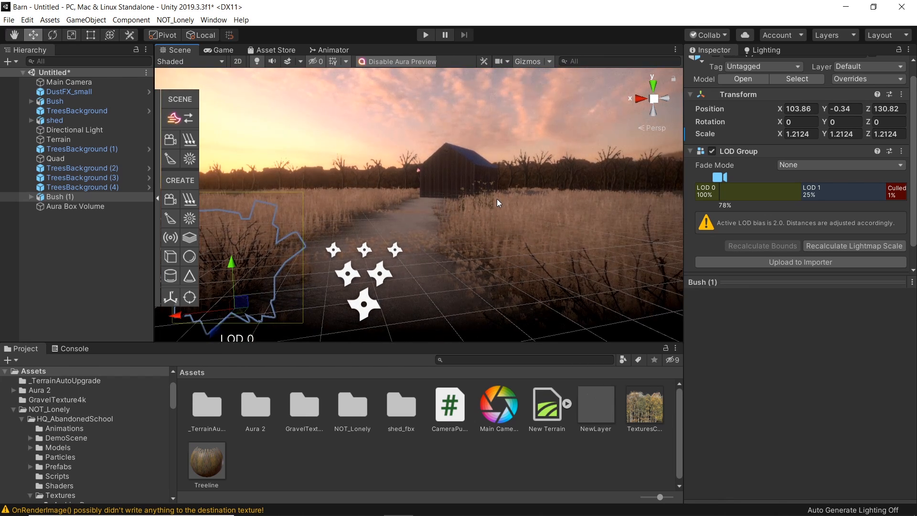
right_click_drag(497, 199, 499, 188)
left_click(483, 199)
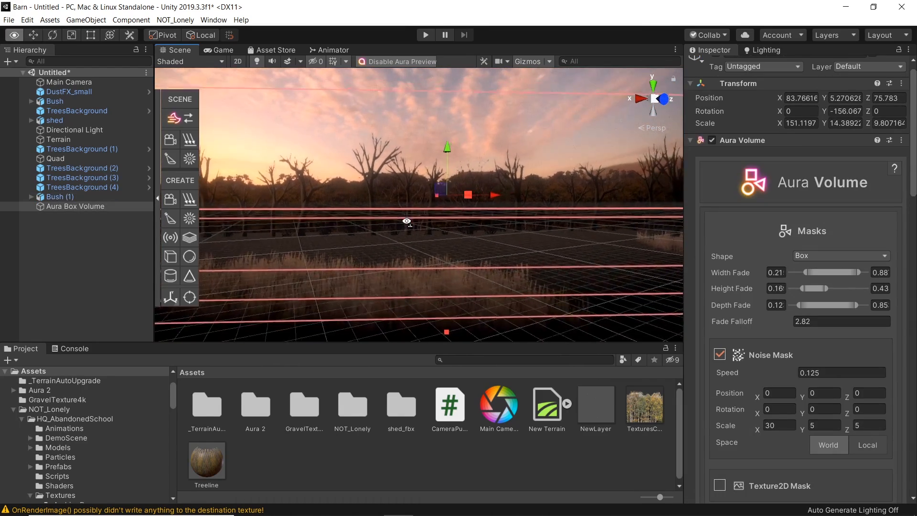
left_click(222, 50)
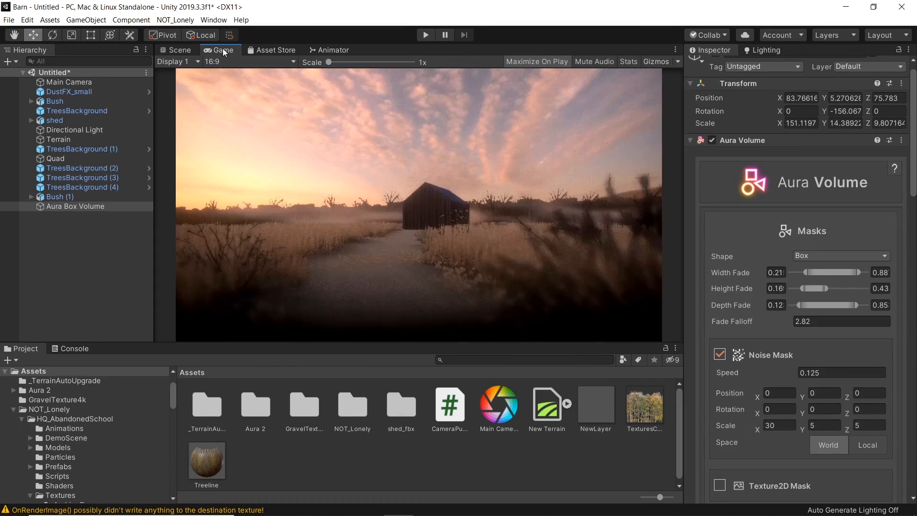
left_click(187, 51)
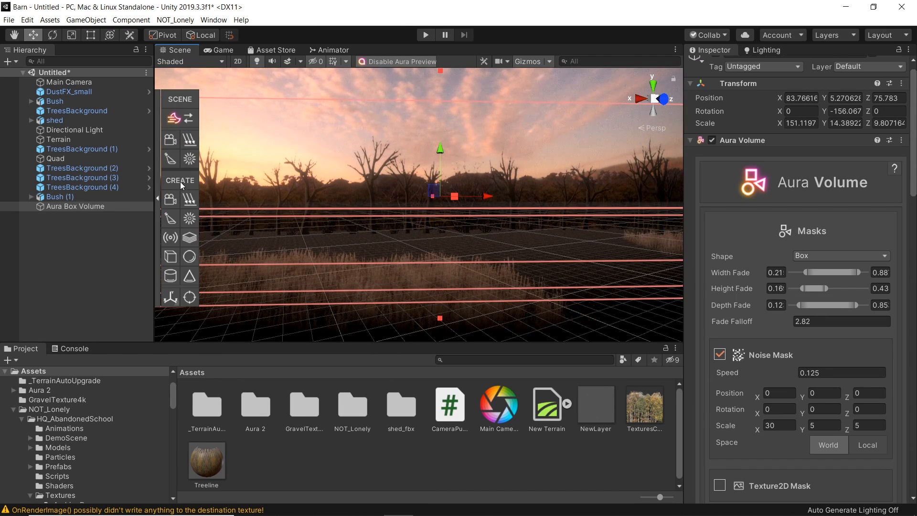
left_click(194, 118)
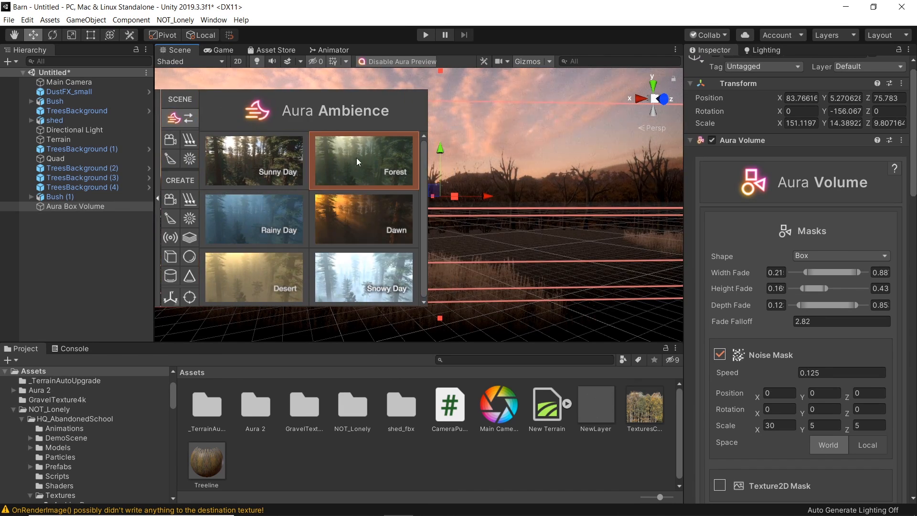
left_click(160, 119)
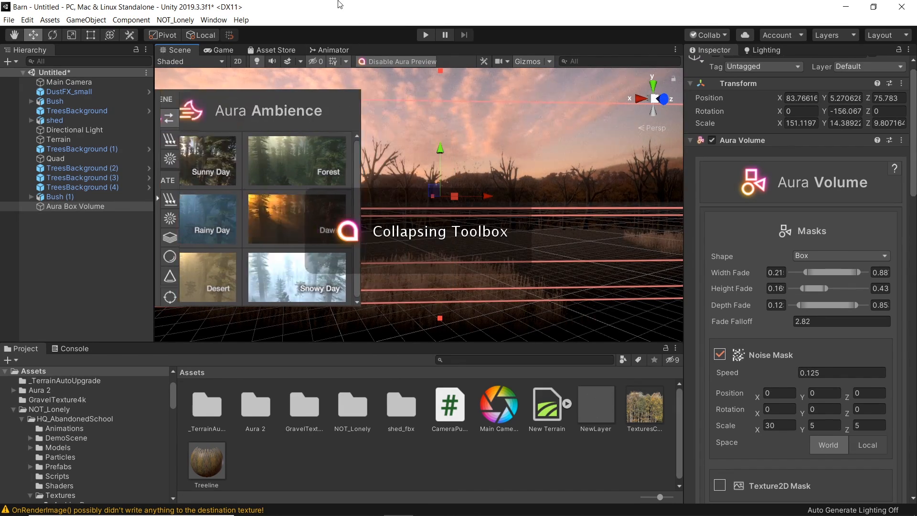
Step: Save the scene as barm
key("ctrl+s")
type("barm")
key("Return")
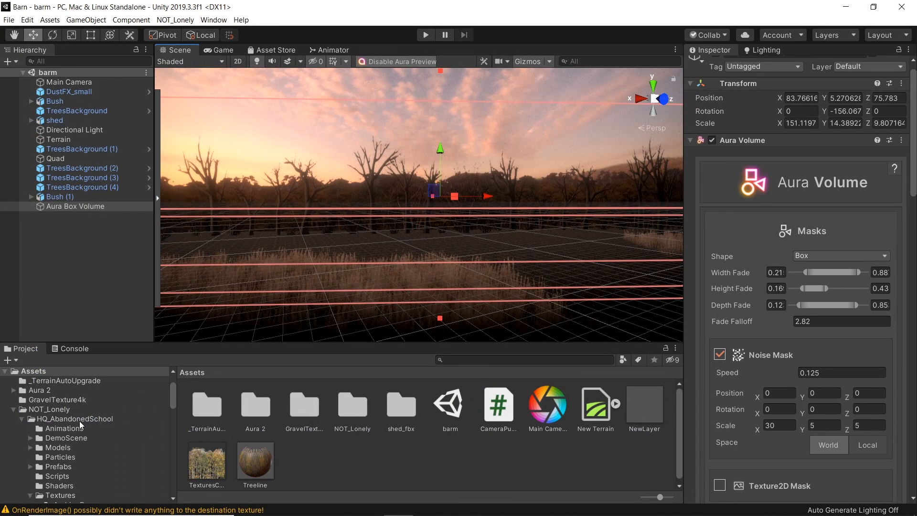
Step: Apply the Dawn Aura ambience preset to the scene
left_click(96, 206)
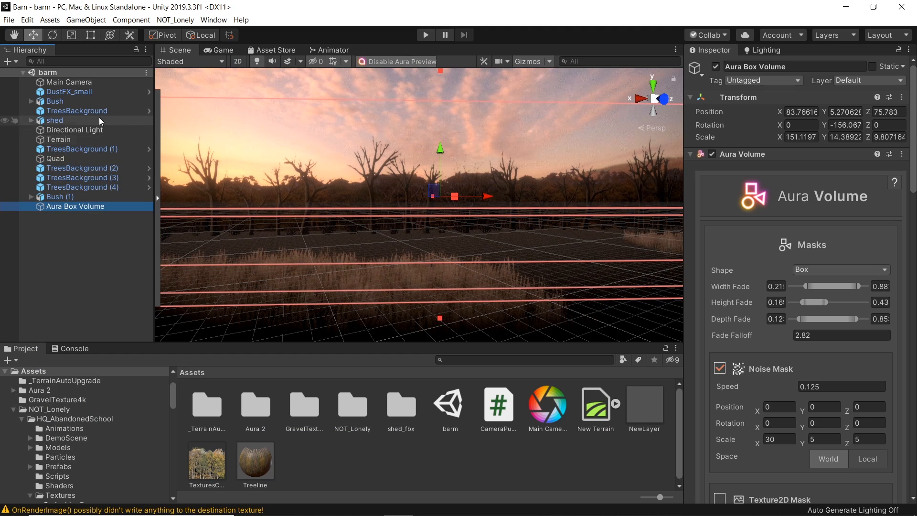
left_click(159, 172)
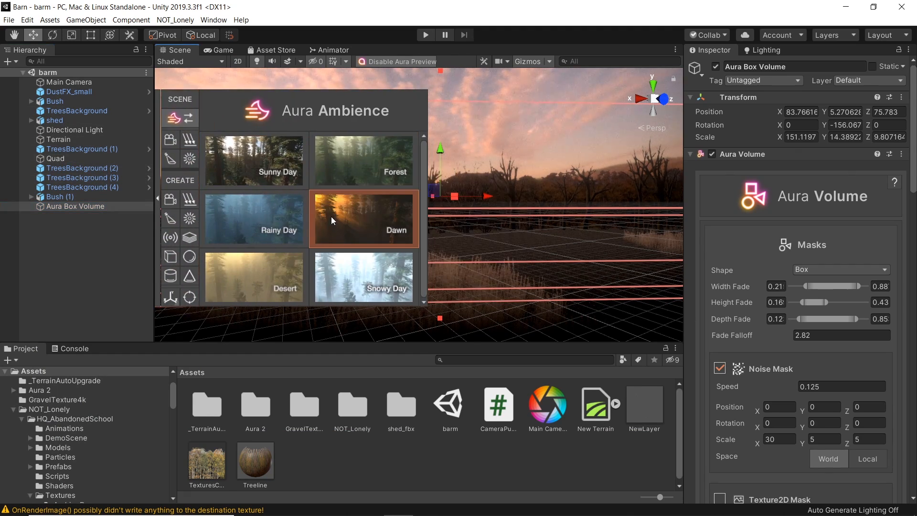
left_click(332, 216)
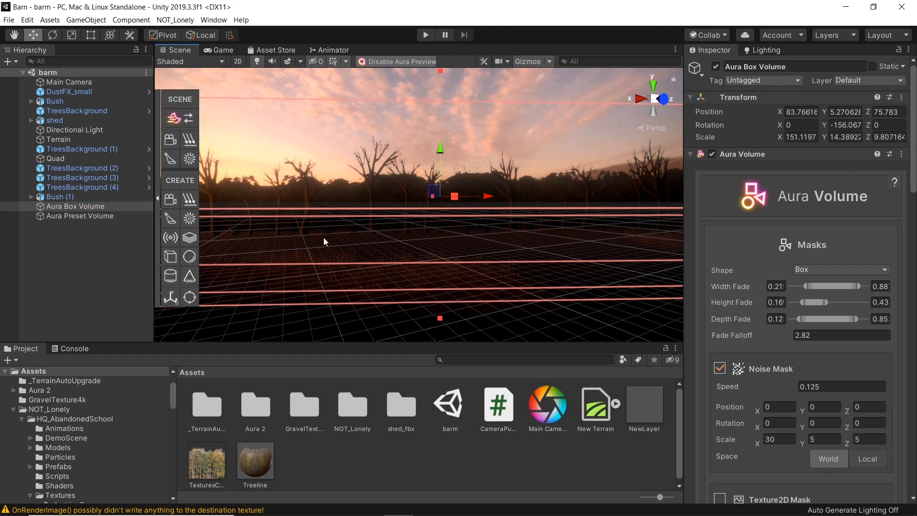
Step: Play the scene to preview the Dawn fog in the game view
left_click(425, 35)
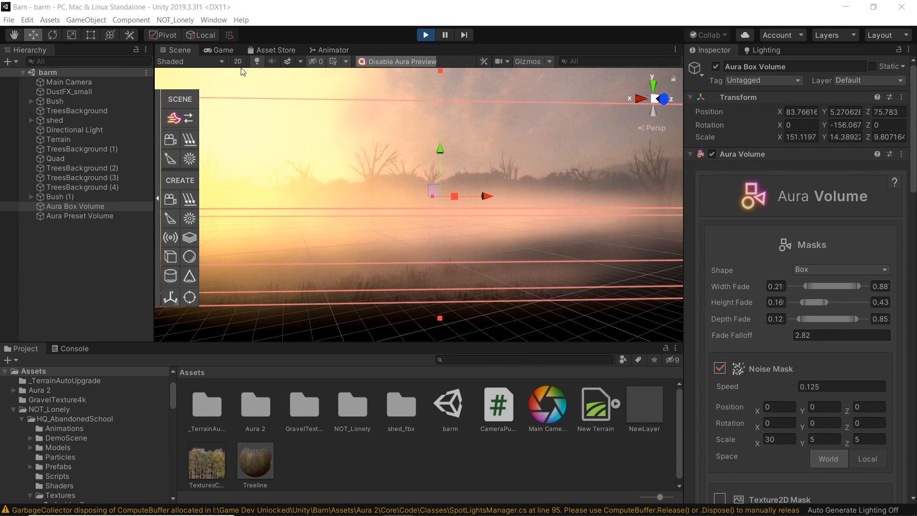
left_click(218, 50)
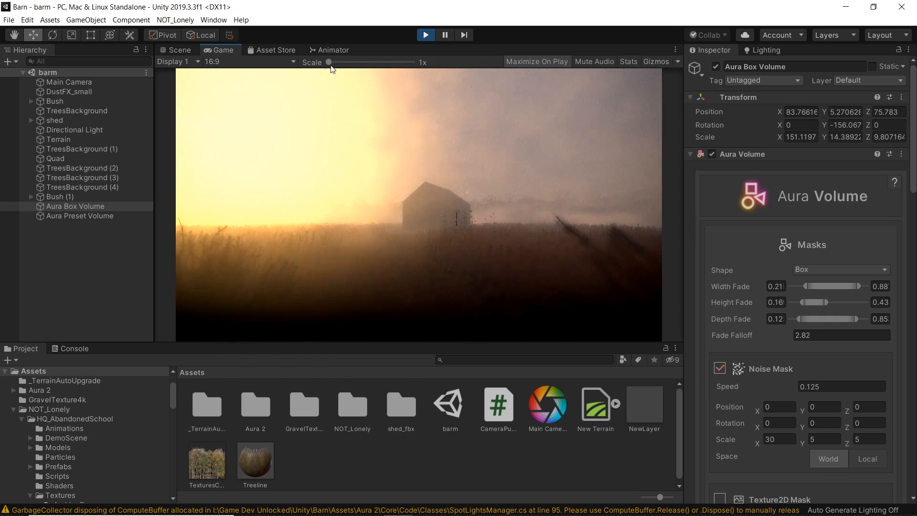
left_click(426, 35)
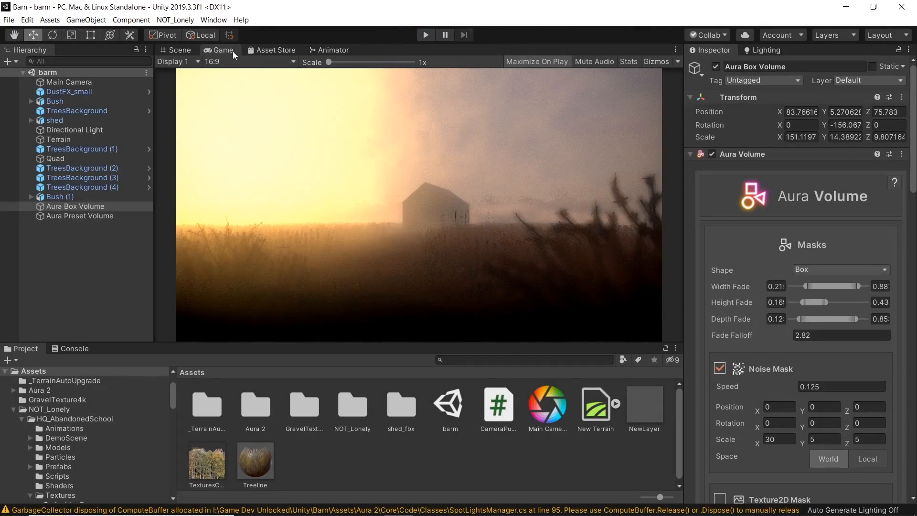